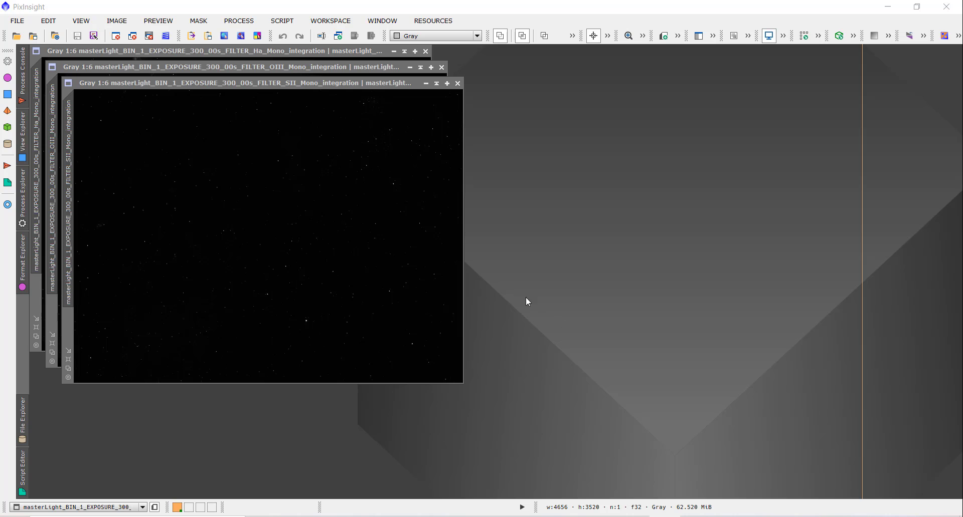
# Open the ScreenTransferFunction process, place its window beside the images, and auto-stretch the SII master light
pyautogui.click(238, 21)
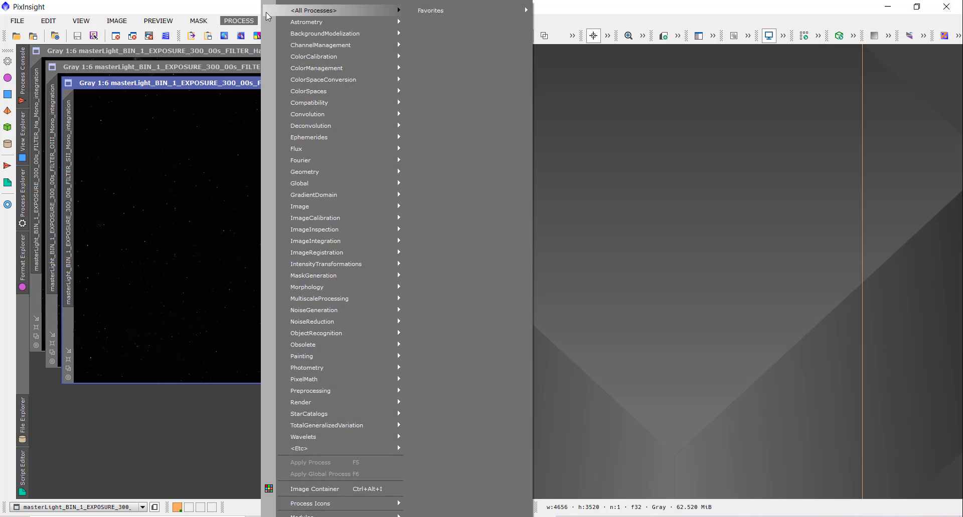
pyautogui.moveTo(301, 10)
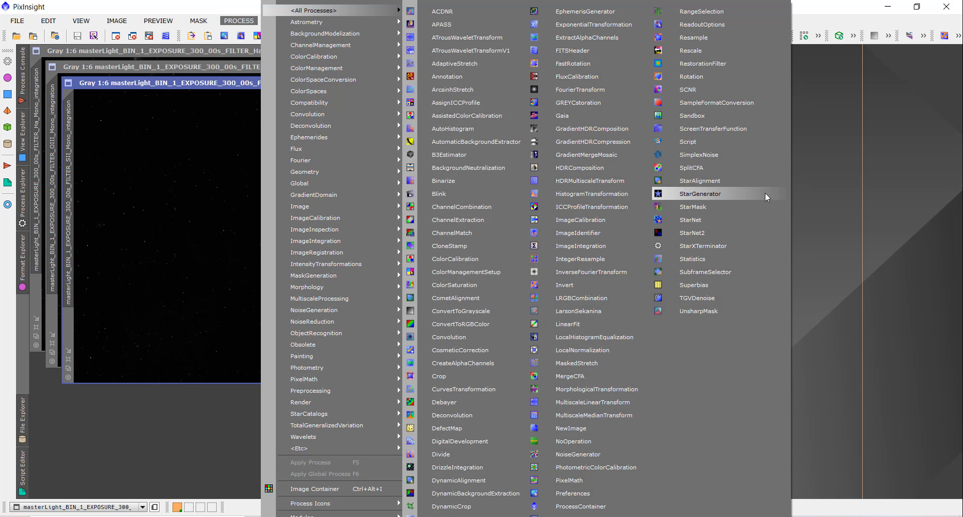
pyautogui.click(721, 130)
pyautogui.moveTo(572, 398); pyautogui.dragTo(715, 203)
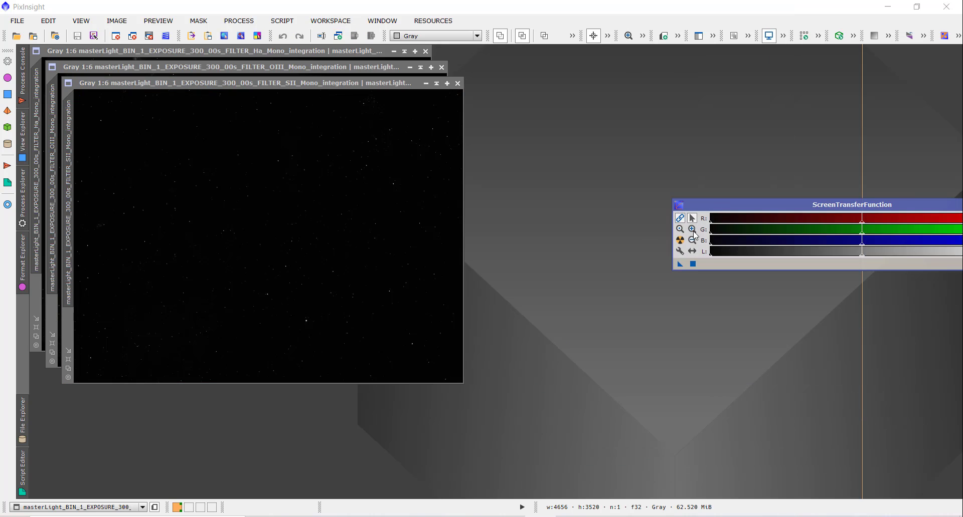
pyautogui.click(681, 241)
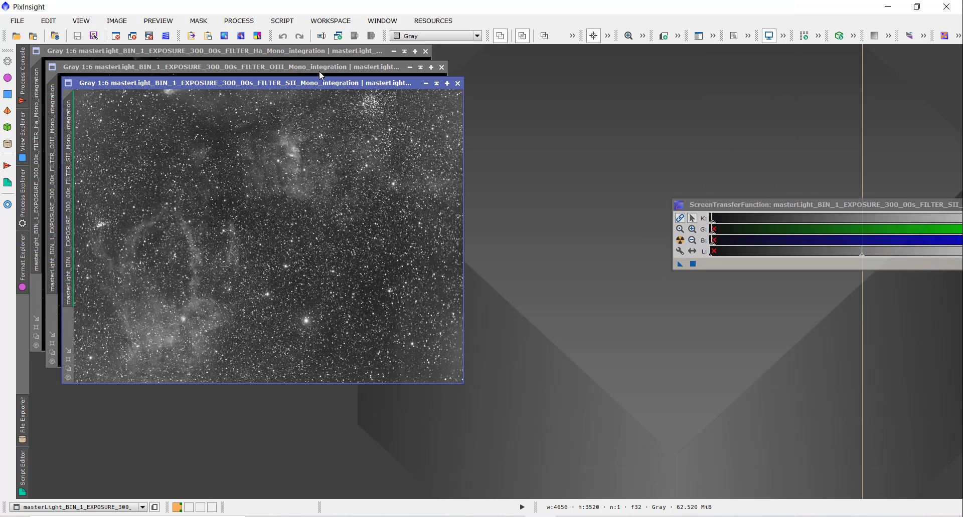
# Apply the automatic screen stretch to the OIII and Ha master lights
pyautogui.click(319, 71)
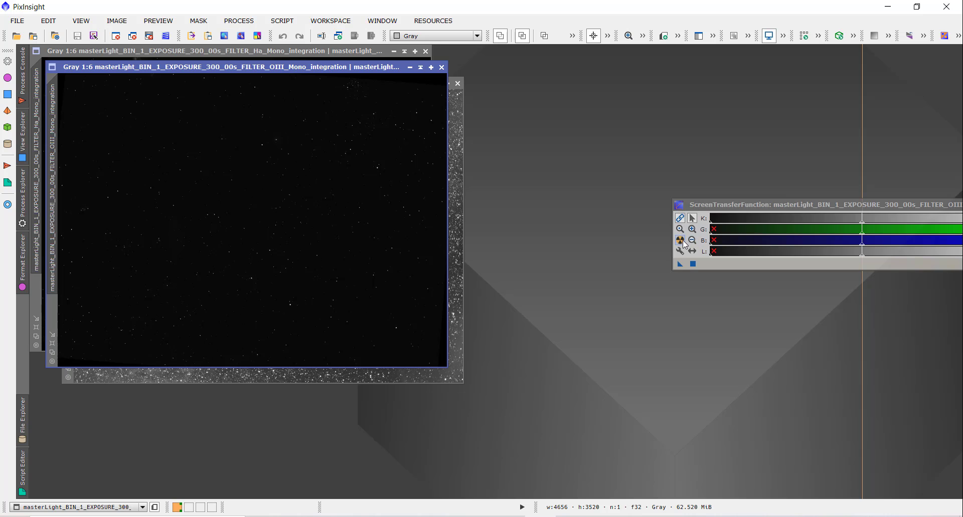
pyautogui.click(683, 242)
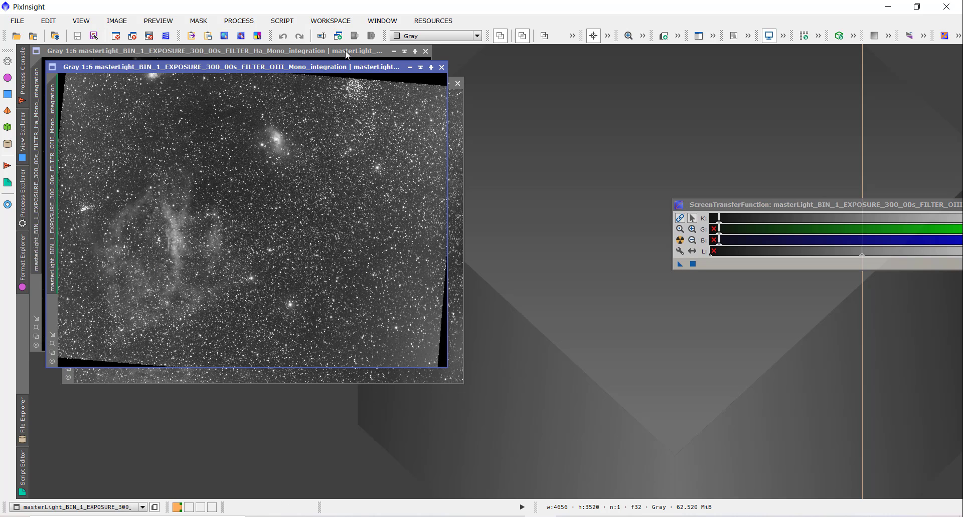
pyautogui.click(346, 50)
pyautogui.click(679, 240)
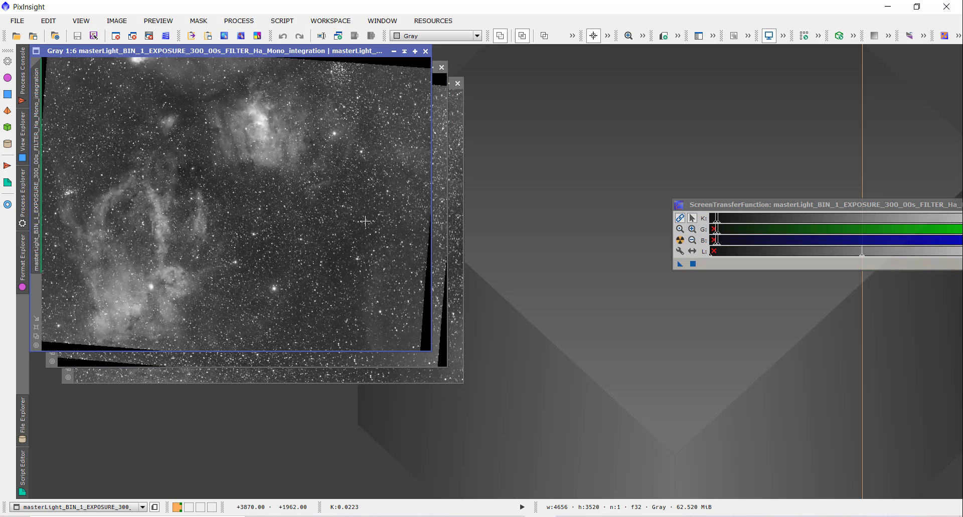
# Spread the three stacked images apart, with SII beside OIII and Ha overlapping below, showing Ha and SII at 1:7
pyautogui.scroll(2, 365, 222)
pyautogui.scroll(-3, 365, 222)
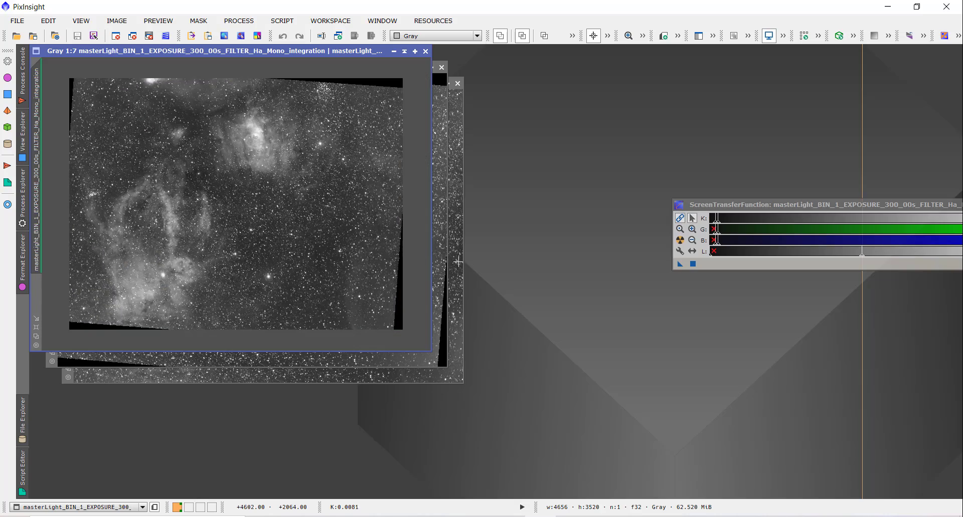
pyautogui.click(457, 261)
pyautogui.moveTo(326, 85); pyautogui.dragTo(695, 98)
pyautogui.moveTo(257, 52); pyautogui.dragTo(334, 307)
pyautogui.click(330, 240)
pyautogui.click(492, 343)
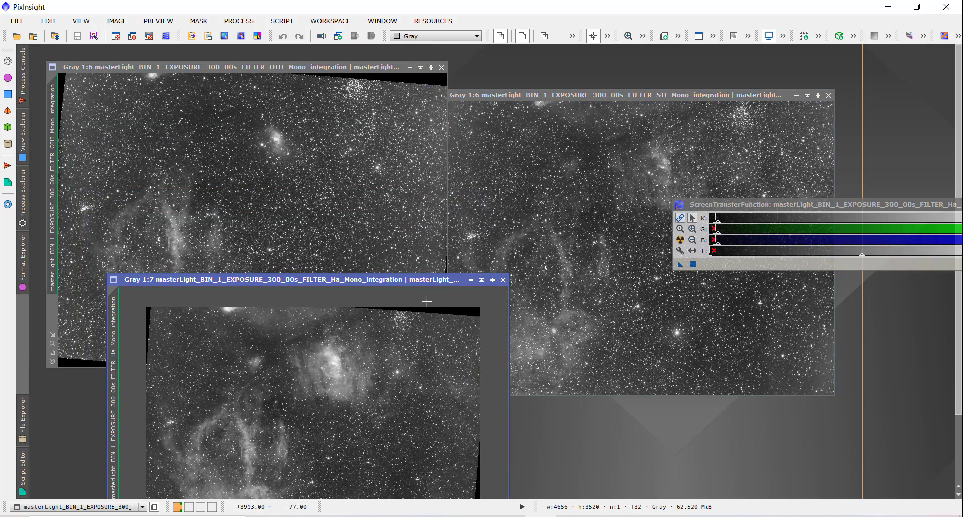
pyautogui.moveTo(393, 281); pyautogui.dragTo(357, 235)
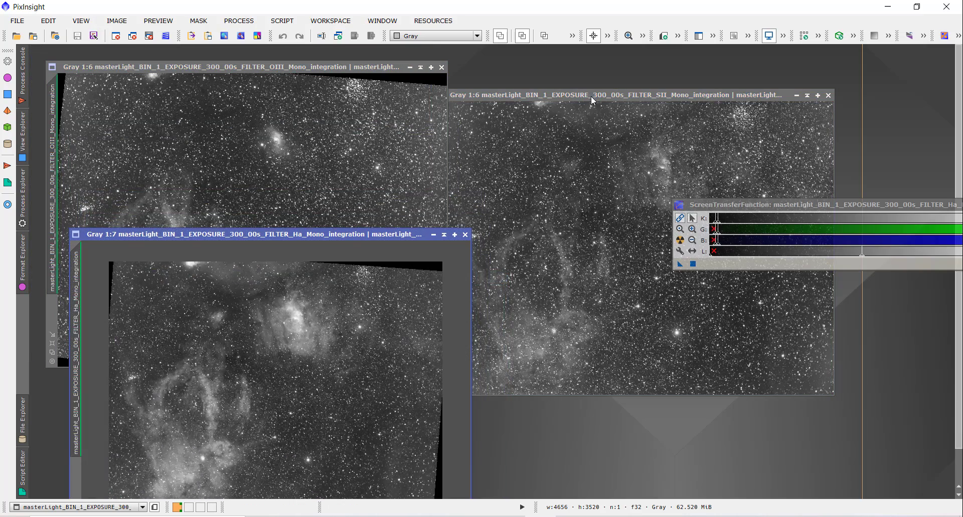
pyautogui.moveTo(595, 96); pyautogui.dragTo(634, 66)
pyautogui.scroll(1, 636, 133)
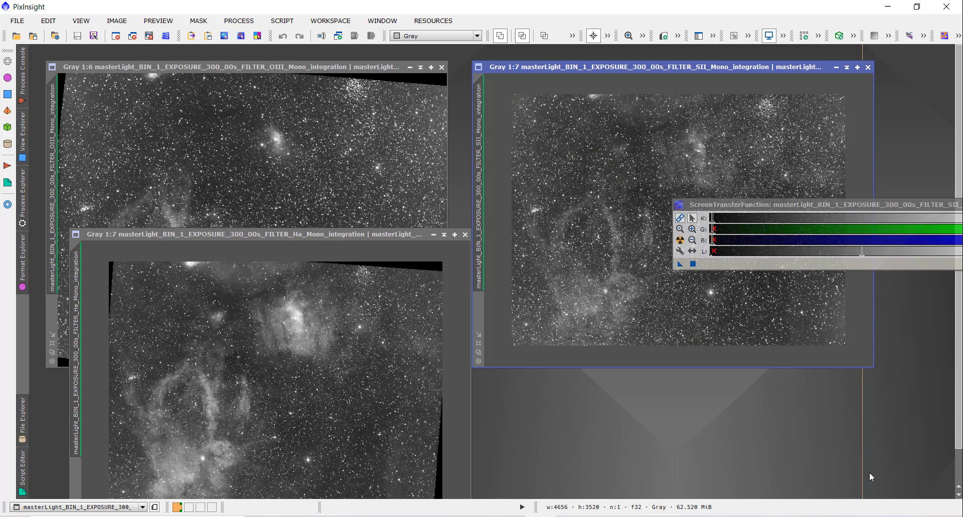
pyautogui.click(924, 470)
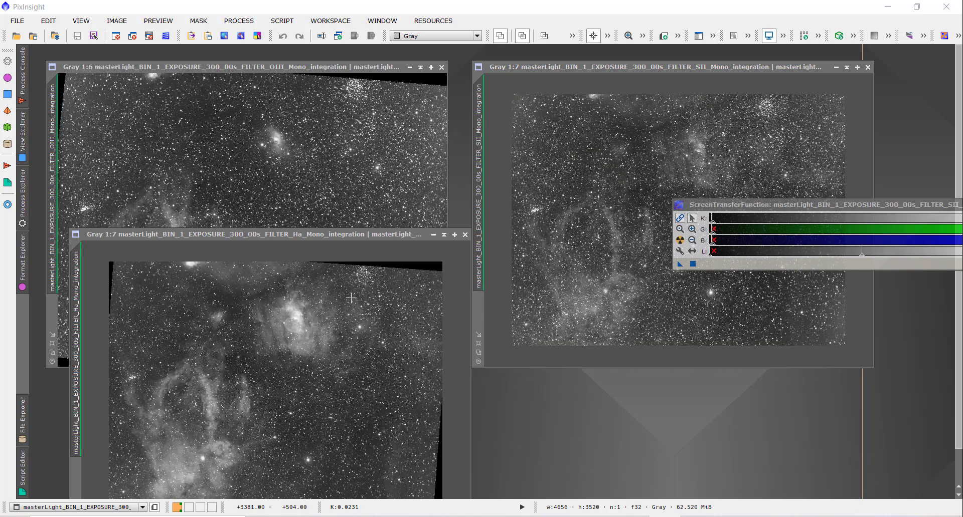
pyautogui.moveTo(325, 234); pyautogui.dragTo(325, 183)
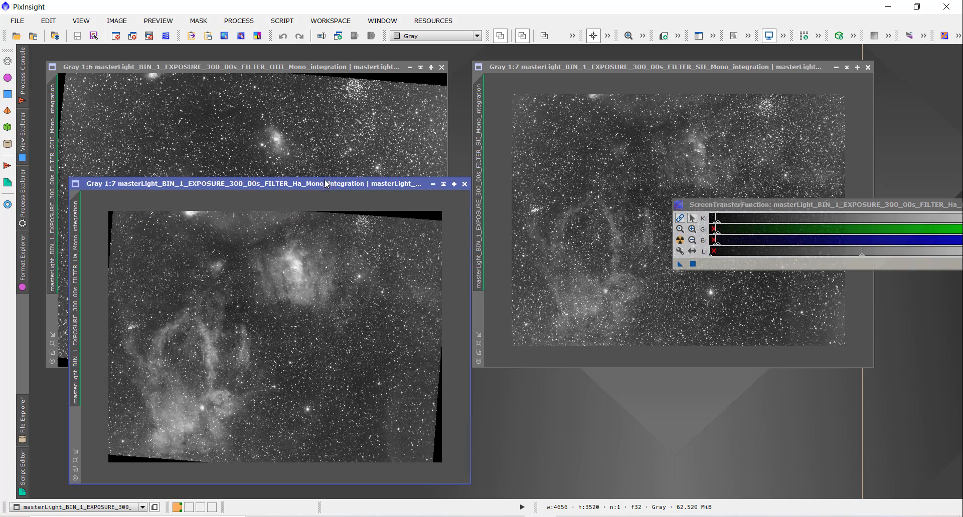
# Collapse the ScreenTransferFunction window to its title bar and park it in the empty space below the SII image
pyautogui.moveTo(917, 206); pyautogui.dragTo(849, 221)
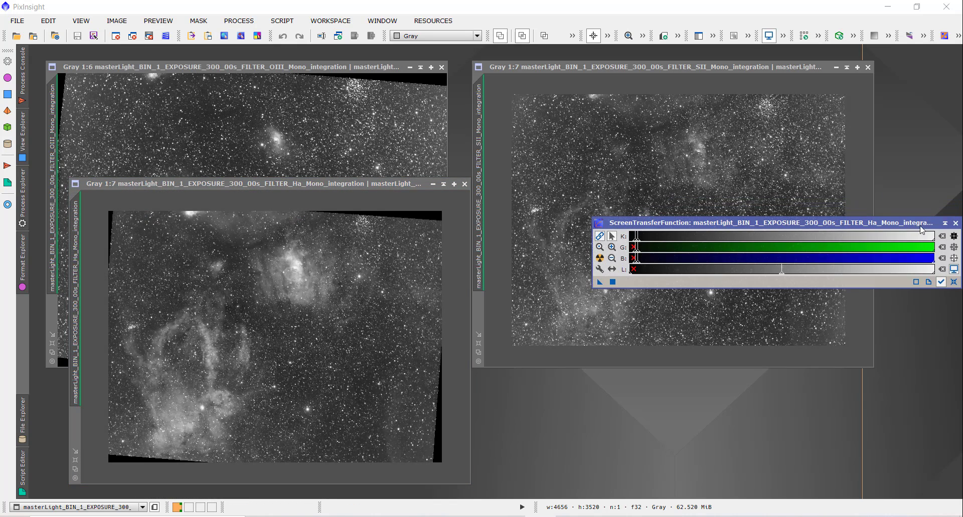
pyautogui.doubleClick(945, 221)
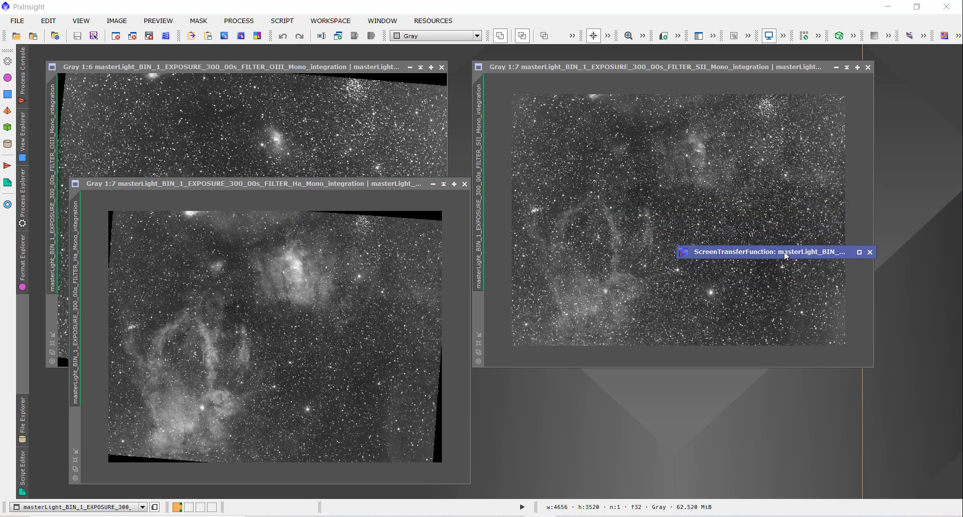
pyautogui.moveTo(832, 252); pyautogui.dragTo(847, 407)
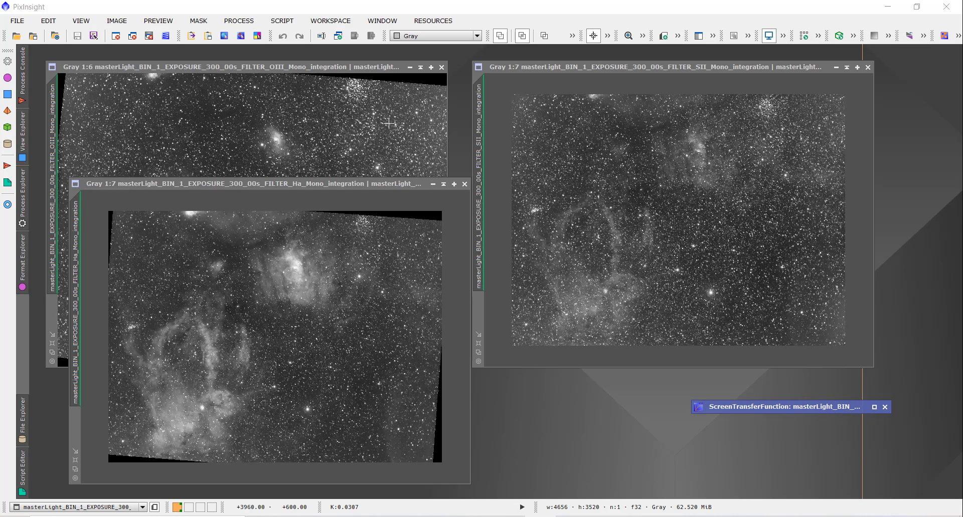
# Open the DynamicBackgroundExtraction process and place its window clear of the Ha image
pyautogui.click(250, 21)
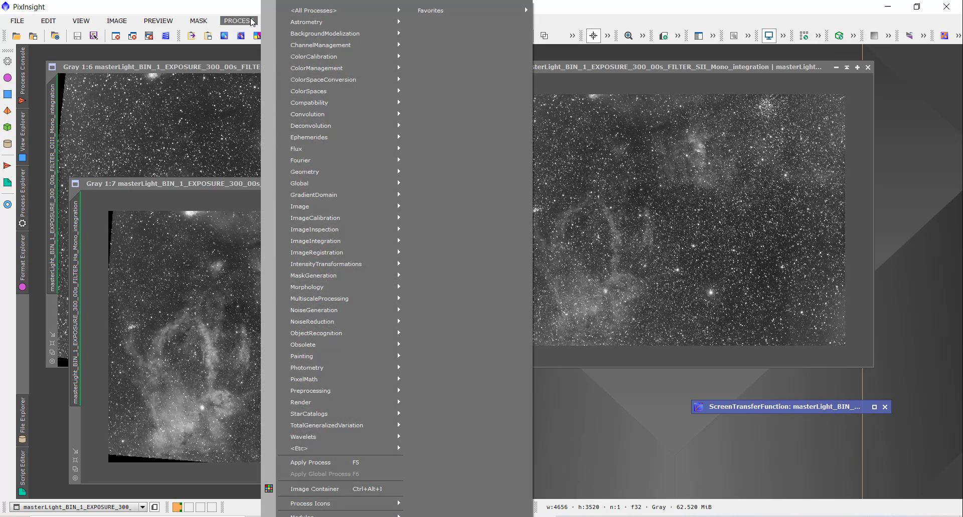
pyautogui.moveTo(356, 35)
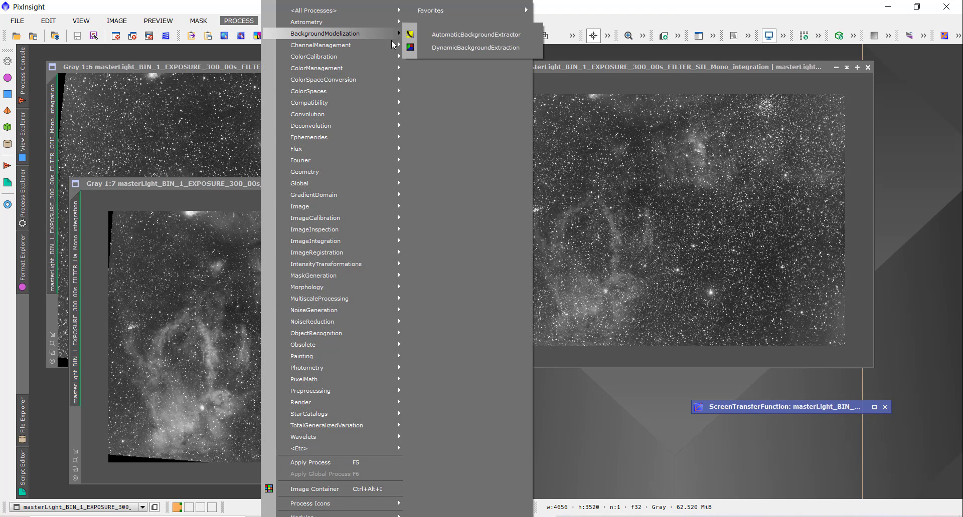
pyautogui.click(435, 48)
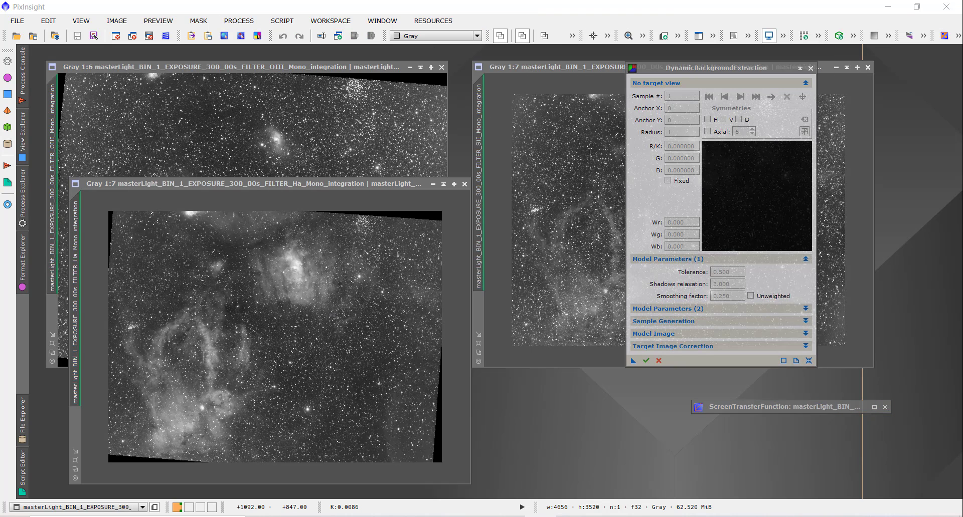
pyautogui.moveTo(729, 70); pyautogui.dragTo(696, 78)
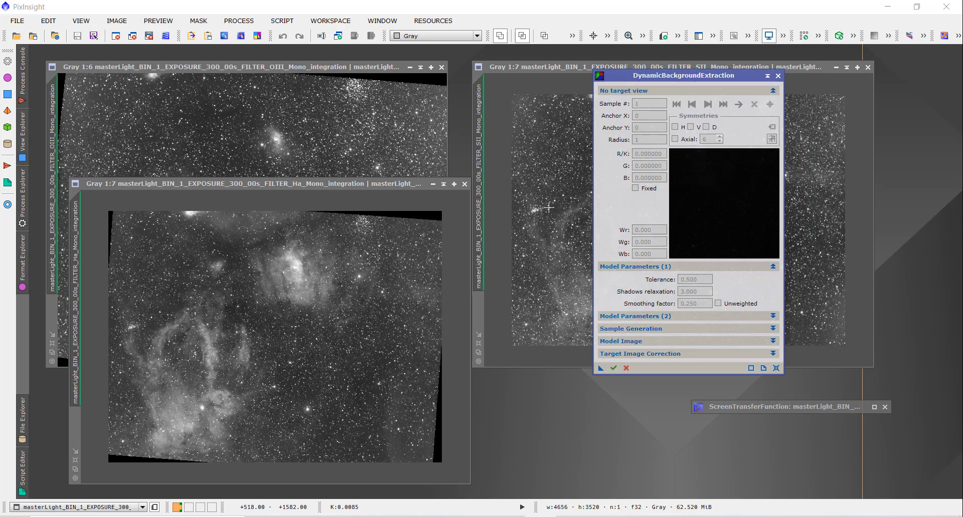
# Change the identifier of the Ha master light to Ha
pyautogui.click(283, 189)
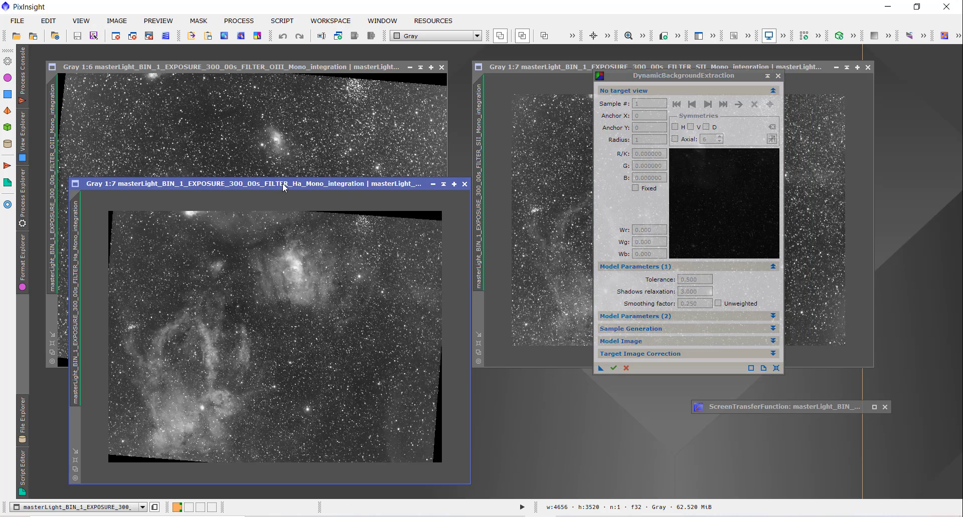
pyautogui.click(321, 37)
pyautogui.write('Ha')
pyautogui.press('Return')
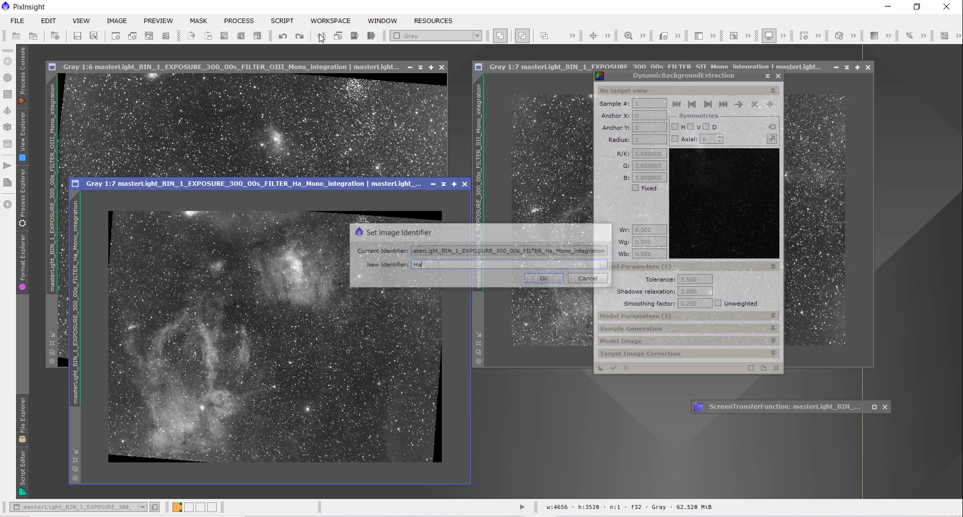
# Make the Ha image the background extraction target, with tolerance 1.000 and smoothing factor 0.600
pyautogui.click(290, 338)
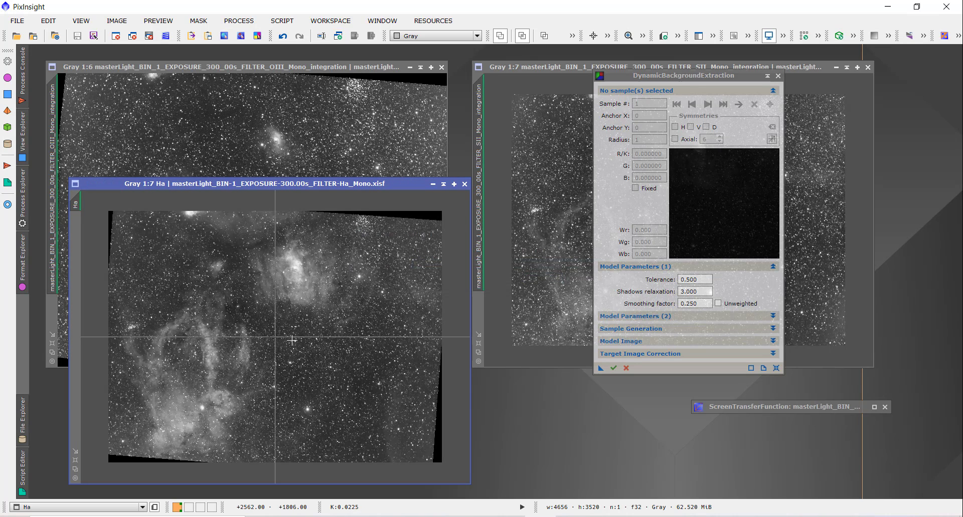
pyautogui.click(698, 279)
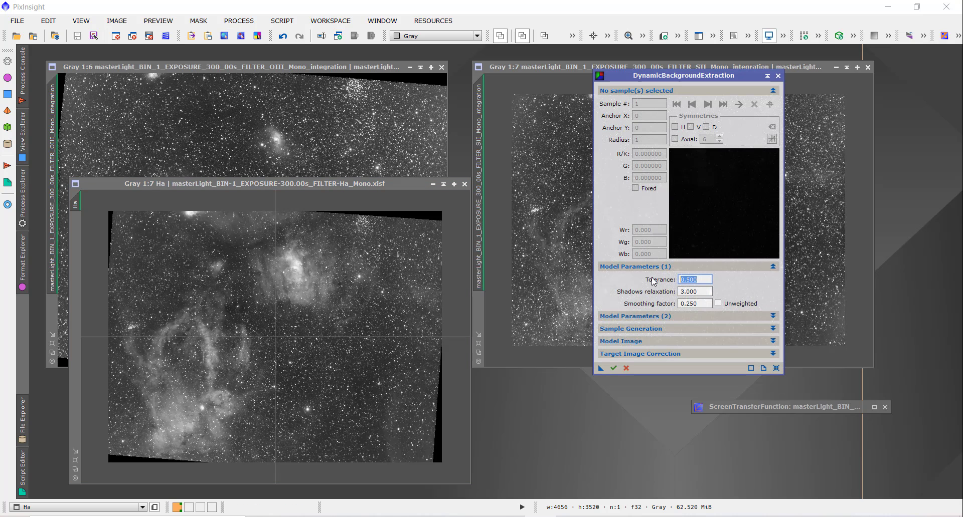
pyautogui.write('1')
pyautogui.moveTo(698, 304); pyautogui.dragTo(688, 304)
pyautogui.press('BackSpace')
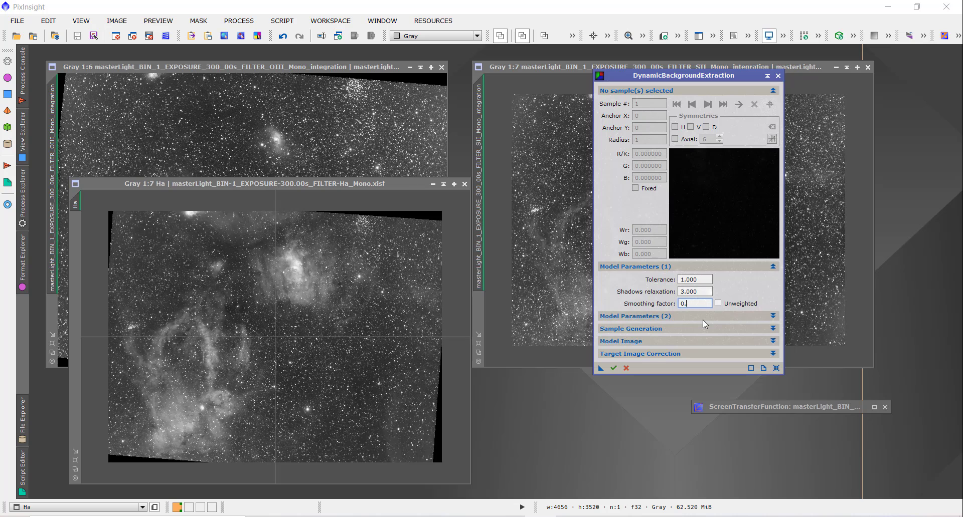
# Set the default sample radius to 90 in the sample generation settings
pyautogui.click(707, 319)
pyautogui.click(709, 317)
pyautogui.click(714, 330)
pyautogui.doubleClick(693, 341)
pyautogui.write('90')
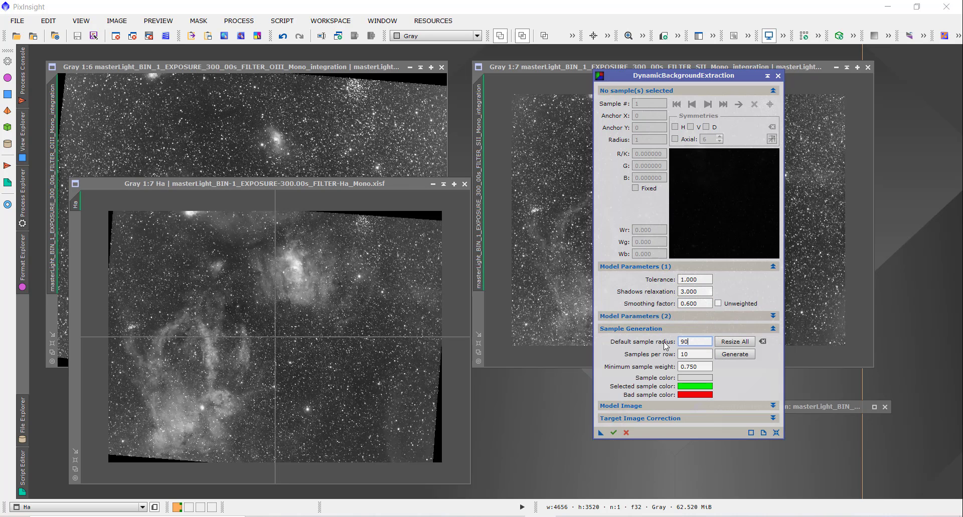
# Place ten background samples on the Ha image, from the dark centre through the lower right and up to the upper right
pyautogui.click(263, 323)
pyautogui.click(292, 324)
pyautogui.click(294, 370)
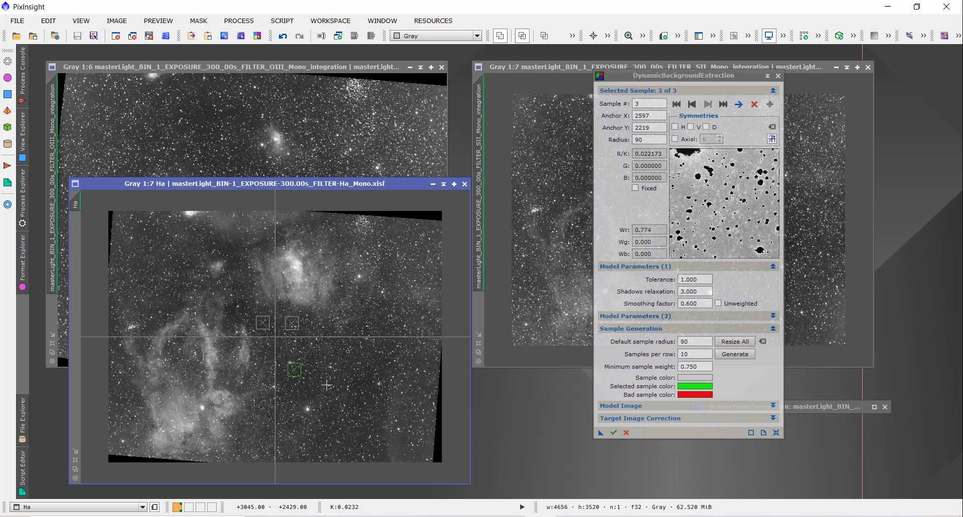
pyautogui.click(357, 376)
pyautogui.click(362, 410)
pyautogui.click(371, 447)
pyautogui.click(314, 454)
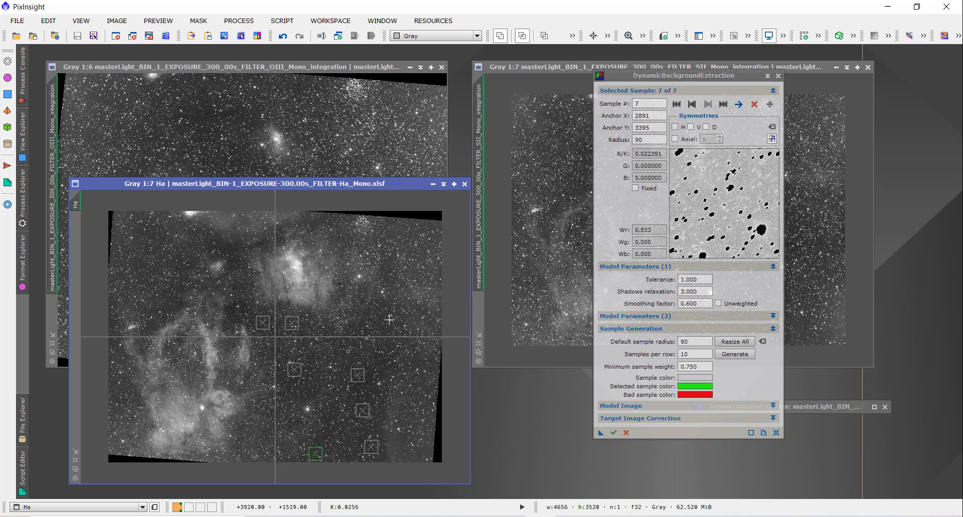
pyautogui.click(388, 321)
pyautogui.click(398, 261)
pyautogui.click(414, 246)
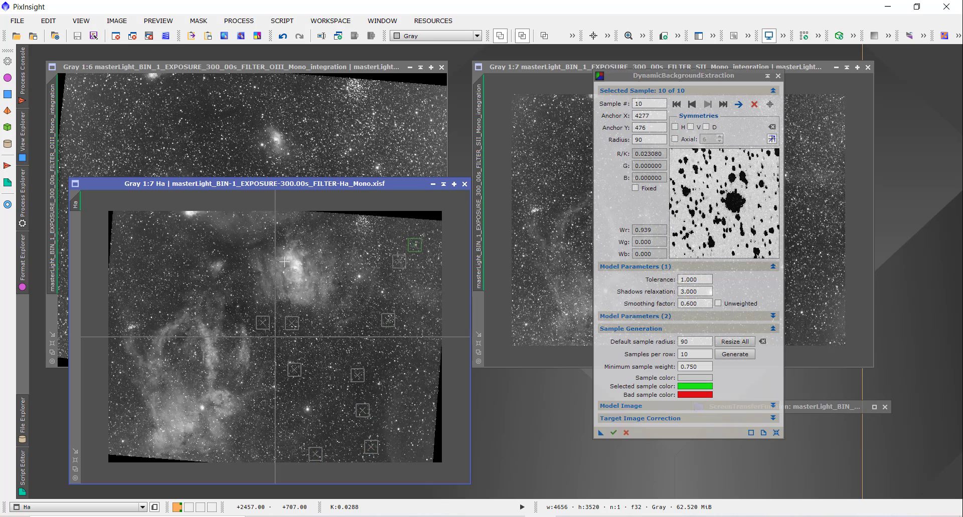
# Add six background samples on the Ha image in the dark upper-left area and along the lower left edge
pyautogui.click(176, 256)
pyautogui.click(163, 294)
pyautogui.click(132, 245)
pyautogui.click(131, 217)
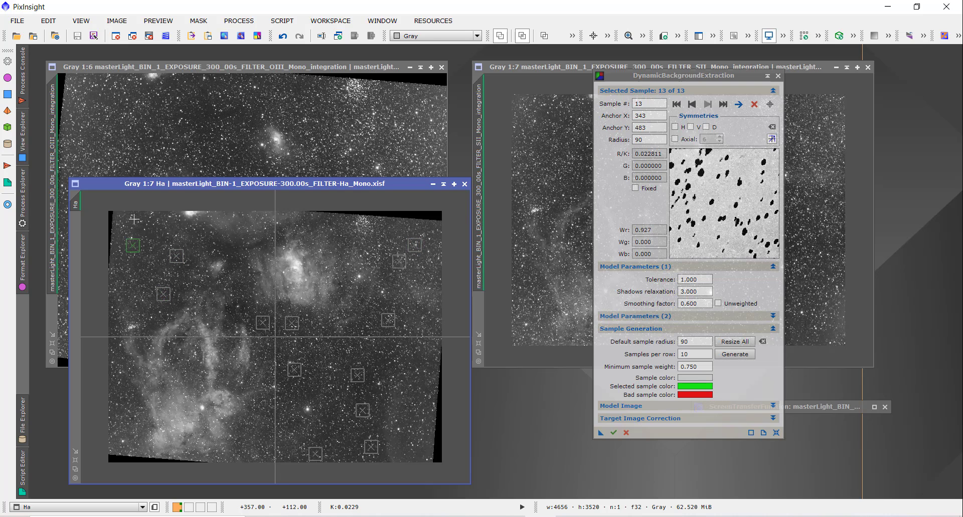
pyautogui.click(117, 369)
pyautogui.click(115, 421)
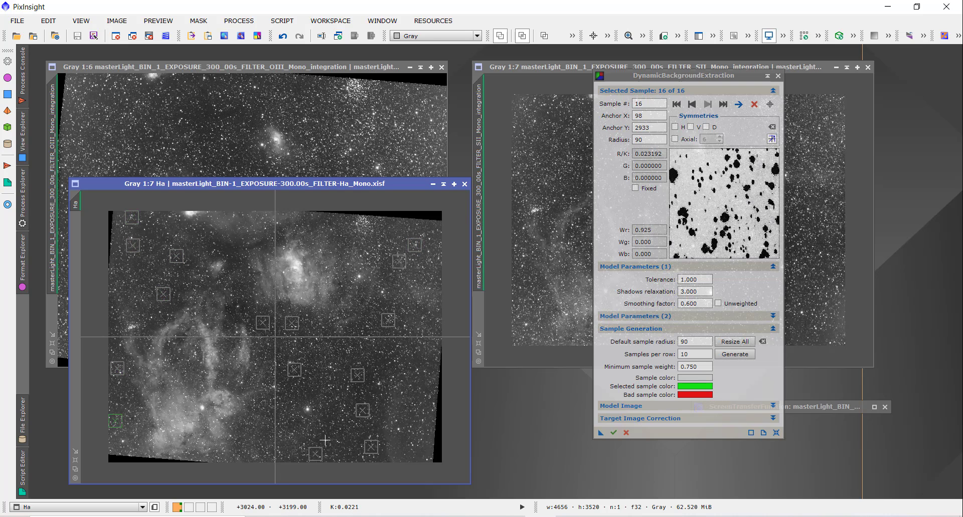
# Fill the remaining gaps on the Ha image with seven background samples on the right half, top, left side and bottom edge
pyautogui.click(333, 423)
pyautogui.click(367, 316)
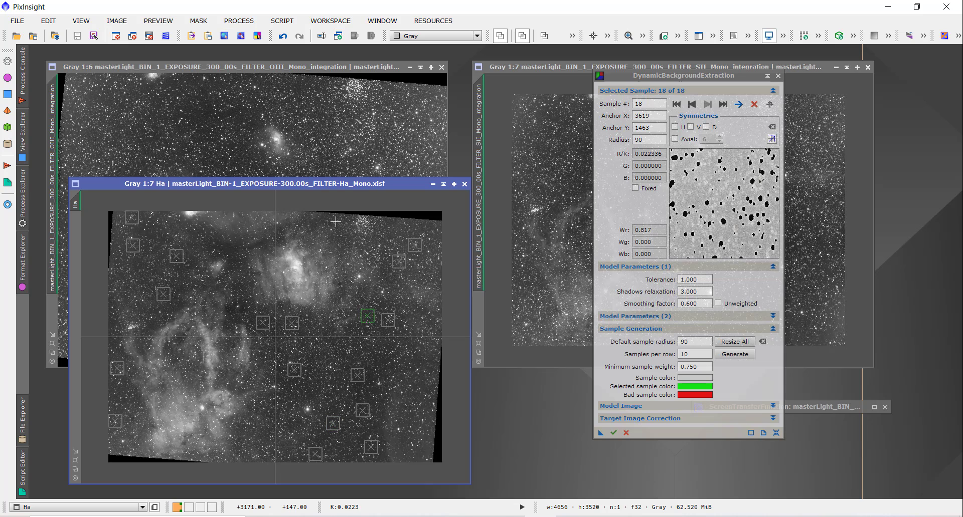
pyautogui.click(328, 221)
pyautogui.click(432, 346)
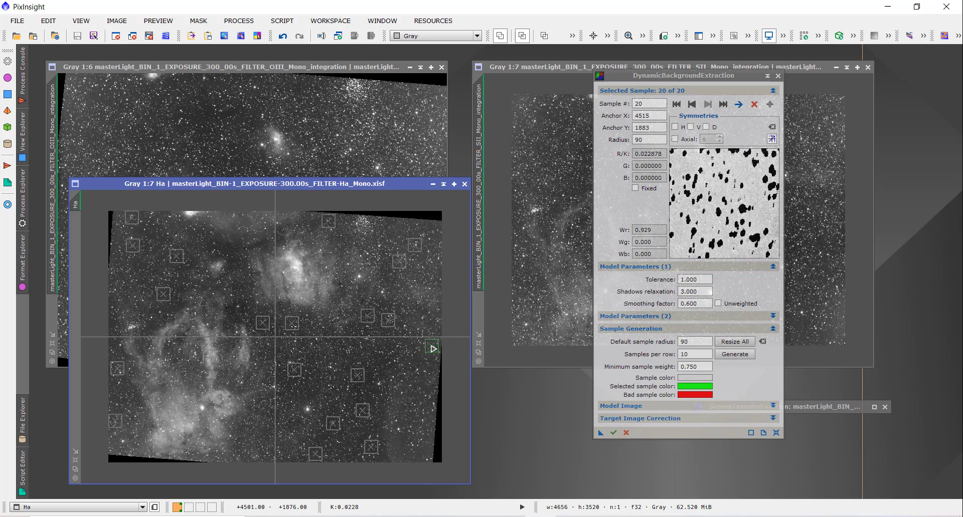
pyautogui.click(125, 397)
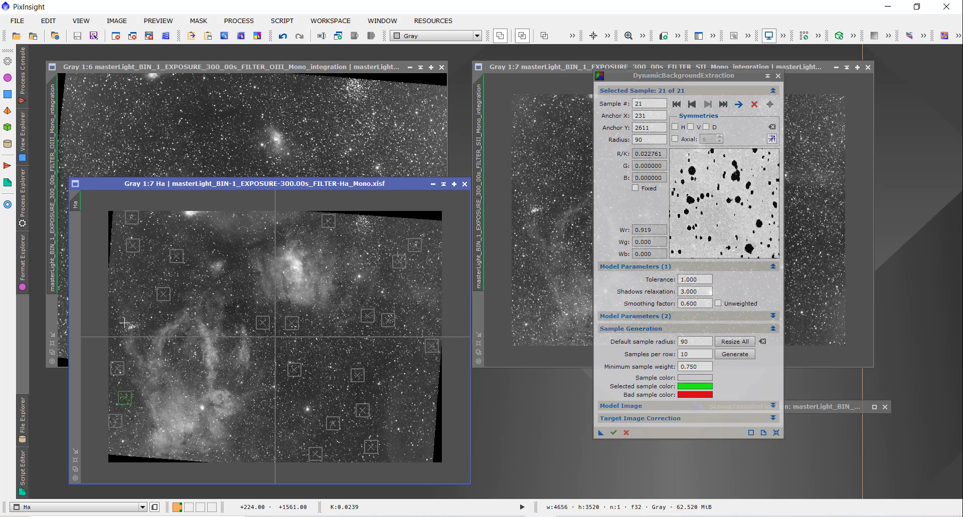
pyautogui.click(117, 279)
pyautogui.click(265, 453)
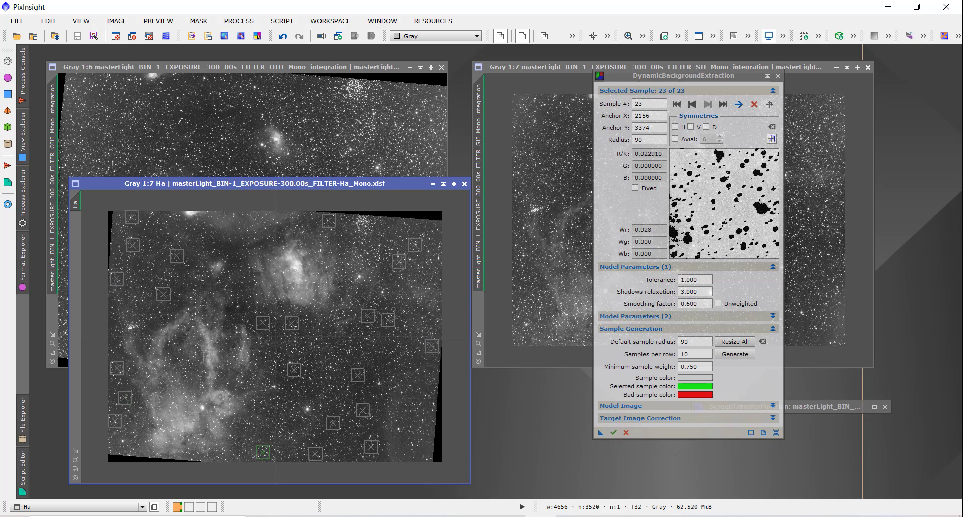
# Set the target image correction to Subtraction, discard the background model, and run the background extraction on the Ha image
pyautogui.click(674, 419)
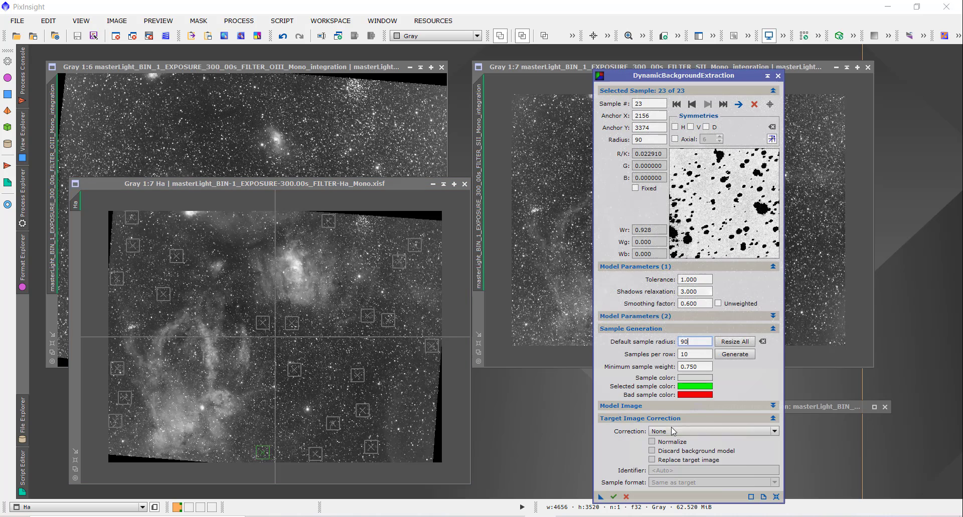
pyautogui.click(674, 431)
pyautogui.click(667, 448)
pyautogui.click(652, 451)
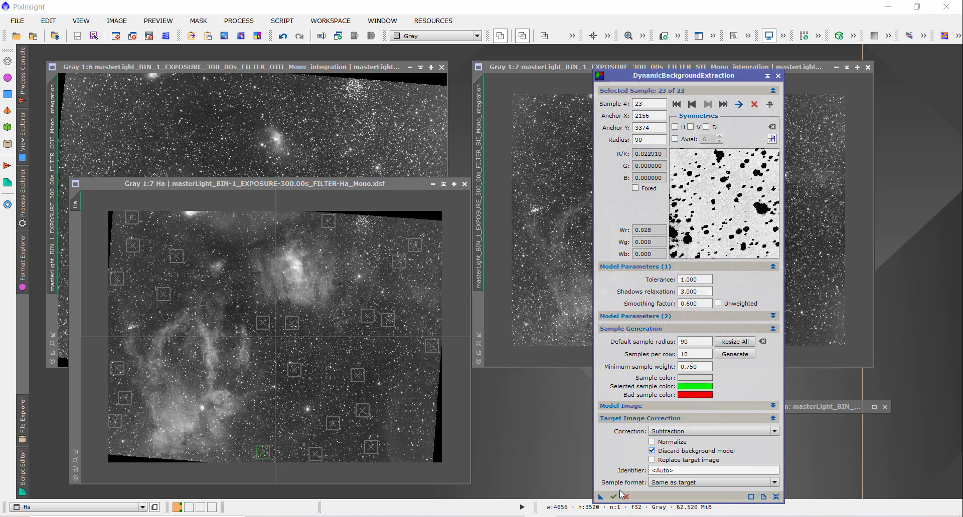
pyautogui.click(613, 497)
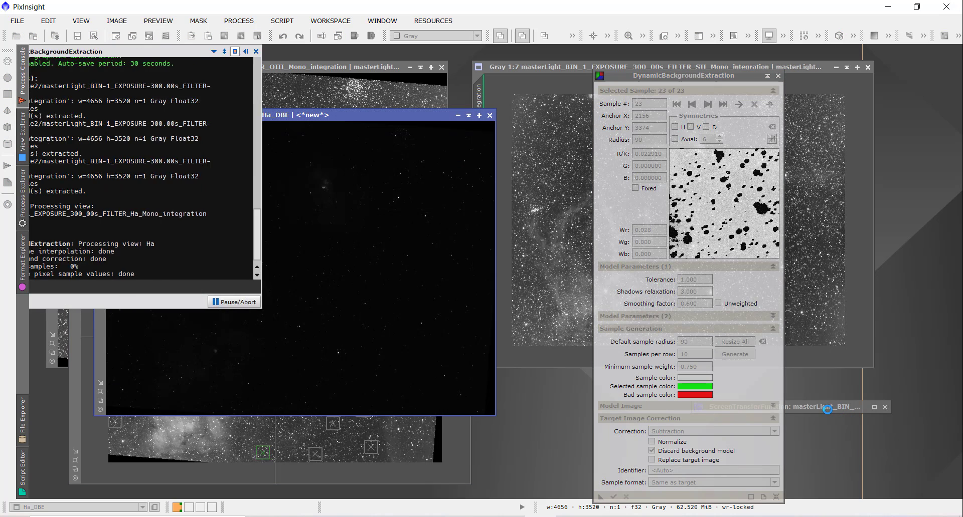
# Auto-stretch the background-corrected Ha image with ScreenTransferFunction and inspect the gradient removal
pyautogui.doubleClick(824, 409)
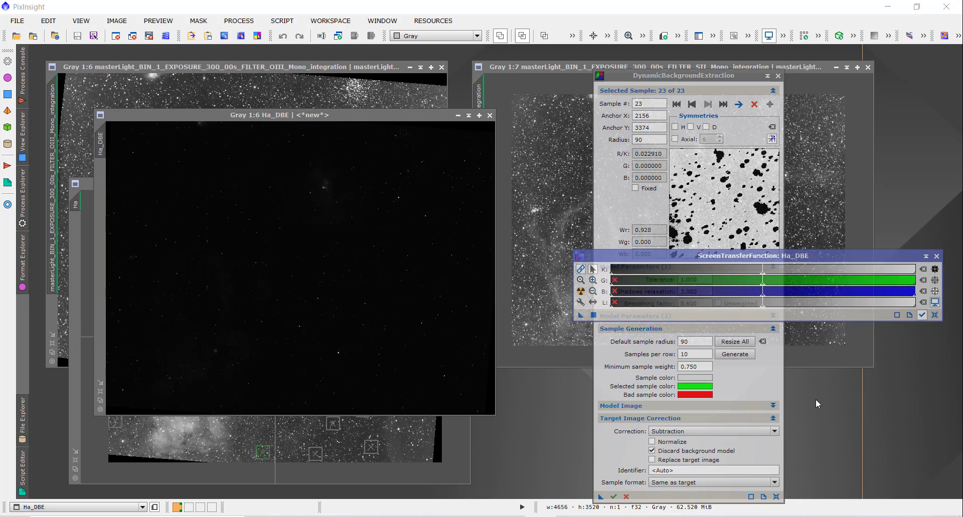
pyautogui.moveTo(802, 253); pyautogui.dragTo(824, 223)
pyautogui.click(600, 258)
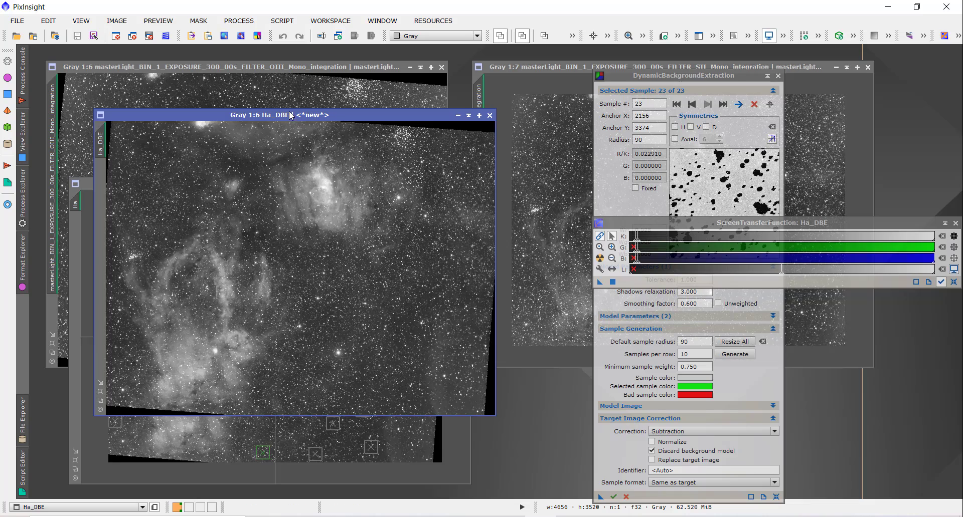
pyautogui.moveTo(291, 115); pyautogui.dragTo(272, 132)
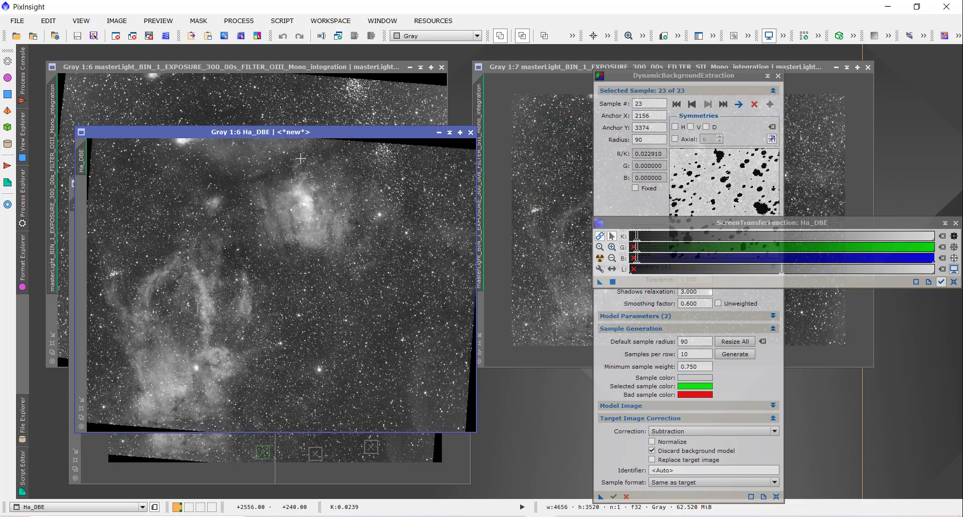
pyautogui.scroll(-1, 392, 270)
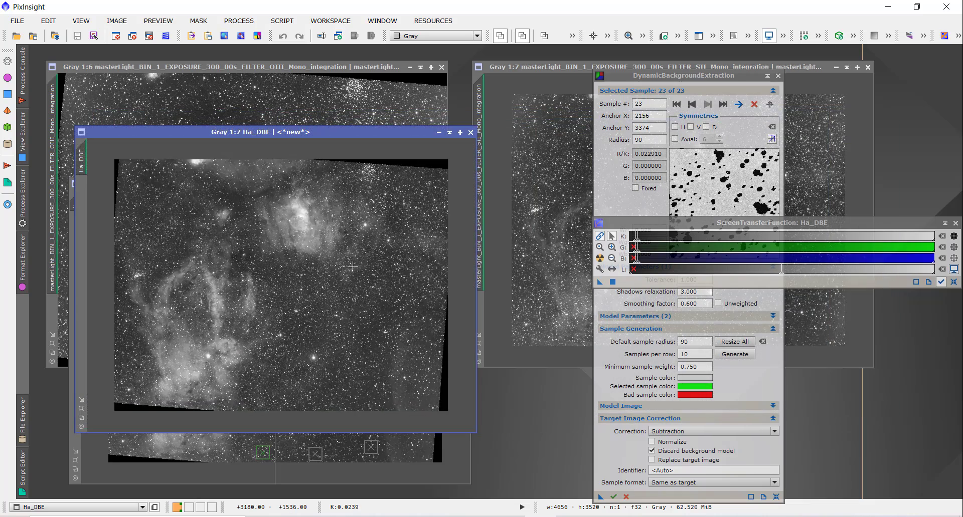
pyautogui.scroll(2, 352, 267)
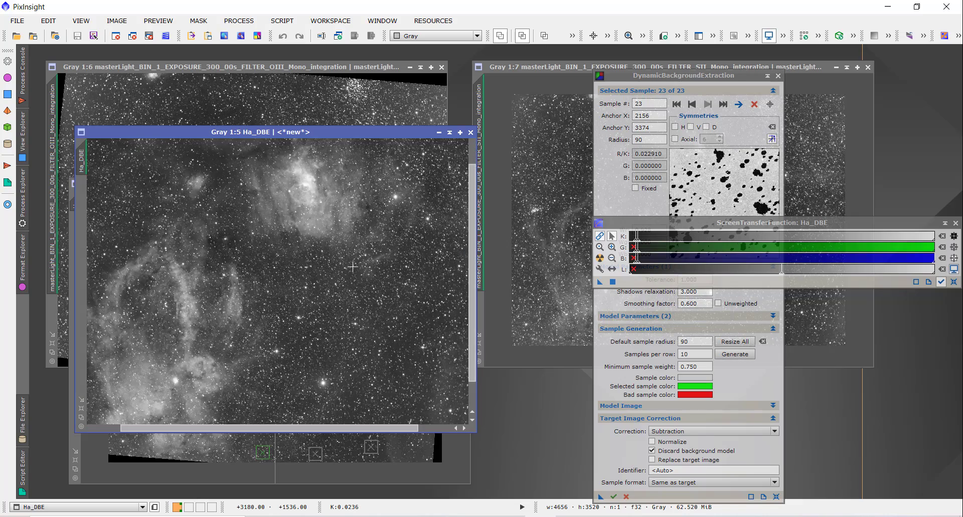
pyautogui.scroll(3, 353, 266)
pyautogui.scroll(-5, 353, 267)
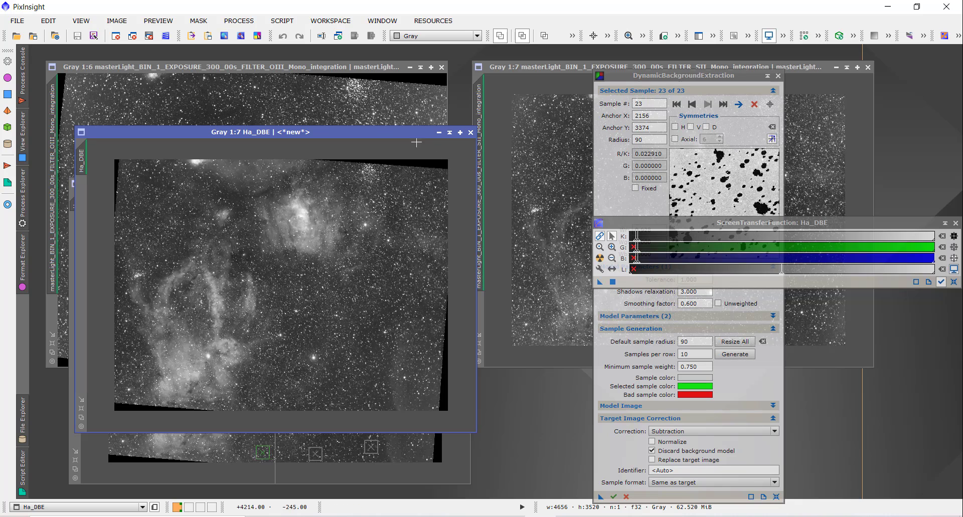
# Park the corrected Ha image as an icon in an empty area, and close the DynamicBackgroundExtraction session along with the original Ha image
pyautogui.click(439, 133)
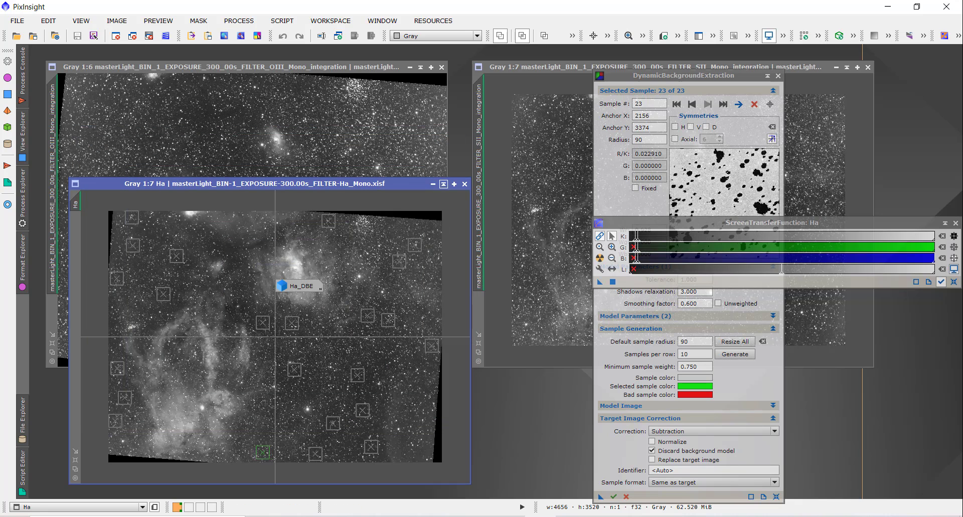
pyautogui.moveTo(308, 286); pyautogui.dragTo(908, 116)
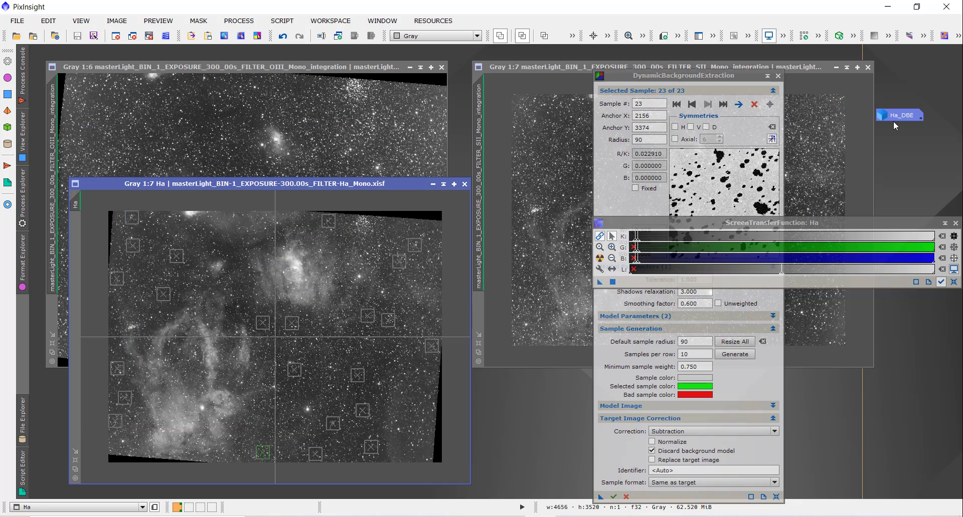
pyautogui.click(625, 497)
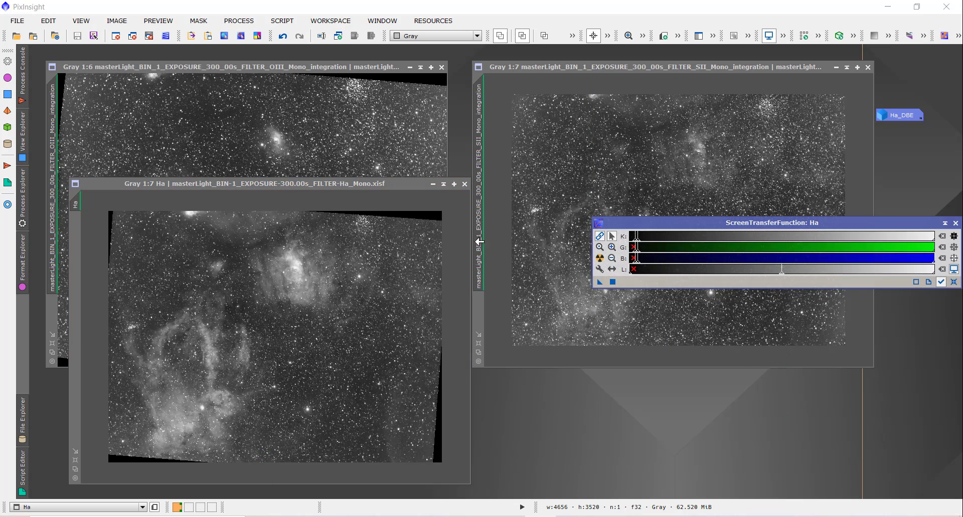
pyautogui.click(465, 184)
pyautogui.click(551, 300)
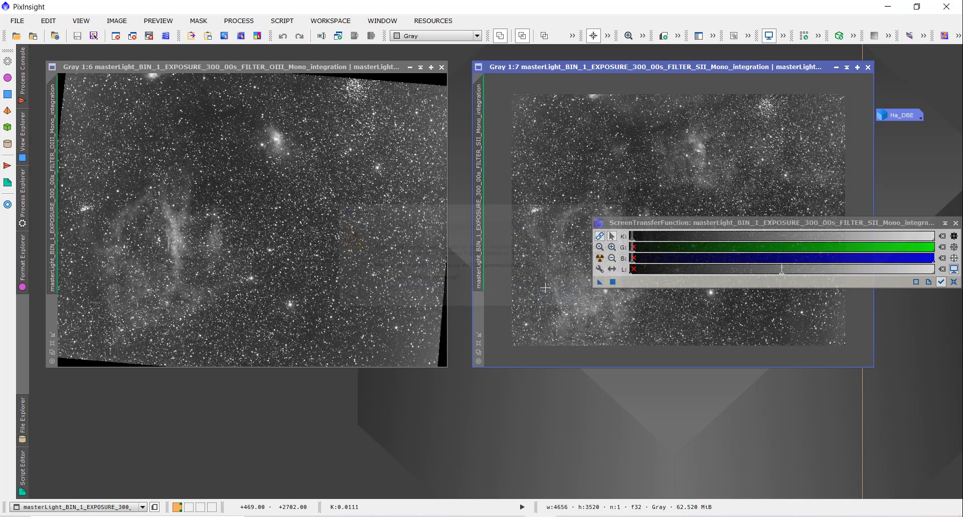
# Start DynamicBackgroundExtraction on the OIII image with a default sample radius of 90 and a tolerance of 2
pyautogui.click(242, 23)
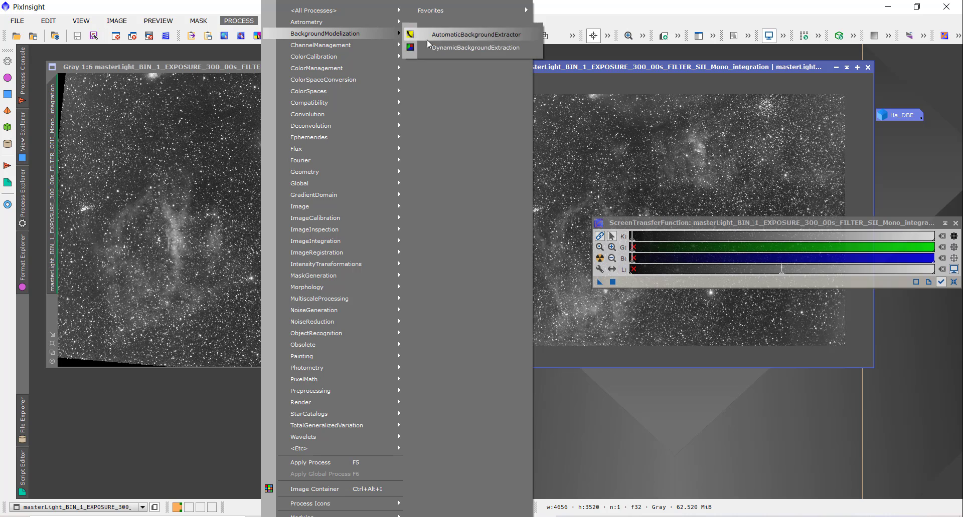
pyautogui.click(441, 48)
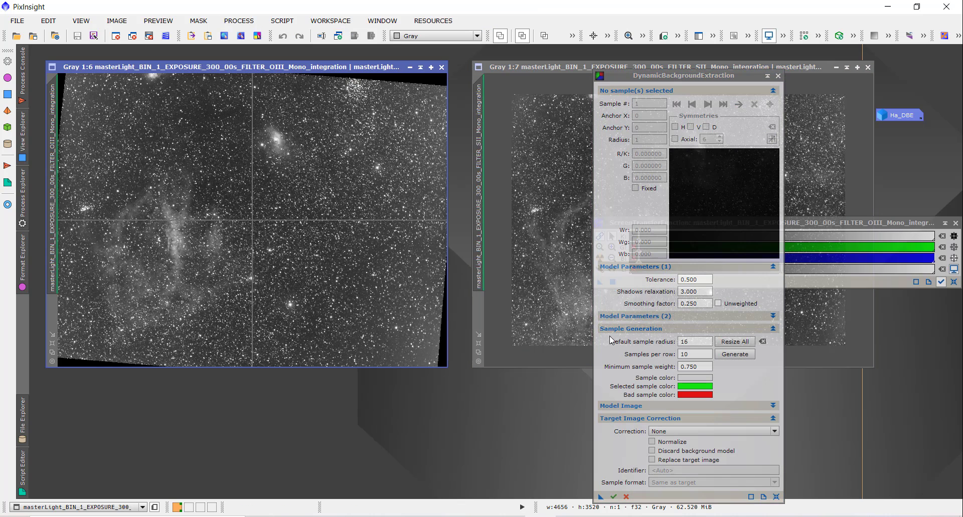
pyautogui.click(685, 339)
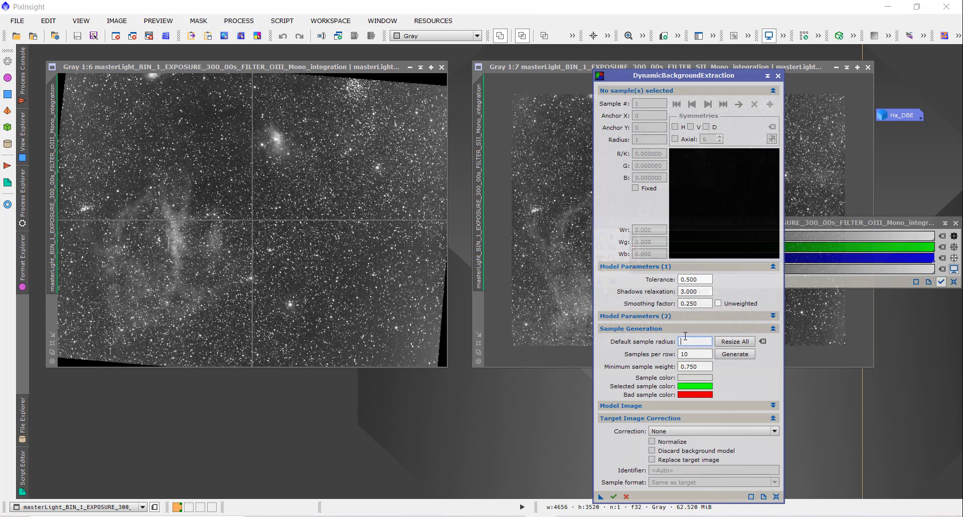
pyautogui.write('90')
pyautogui.click(680, 279)
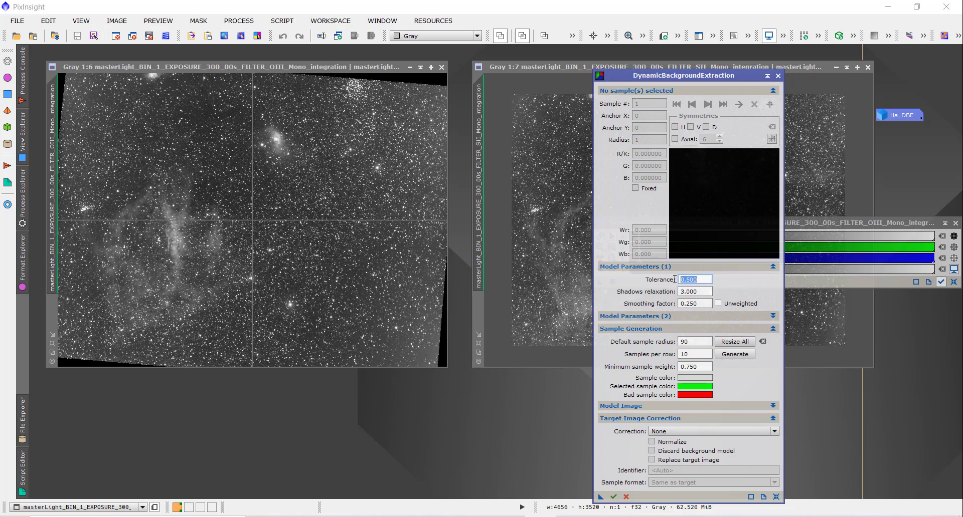
pyautogui.write('2')
# Place seven background samples on the OIII image, across the dark upper-left area and just below right of the centre
pyautogui.click(239, 134)
pyautogui.click(186, 91)
pyautogui.click(113, 114)
pyautogui.click(80, 169)
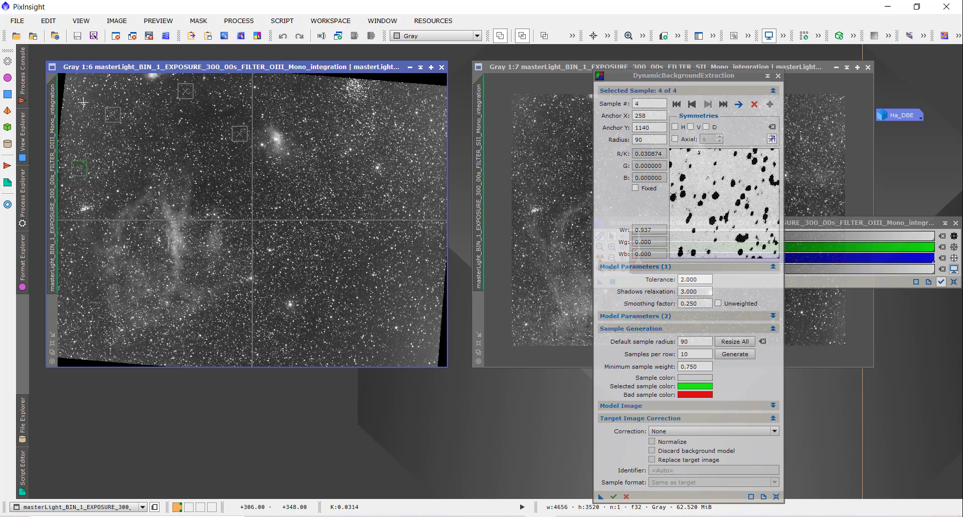
pyautogui.click(88, 93)
pyautogui.click(212, 173)
pyautogui.click(289, 257)
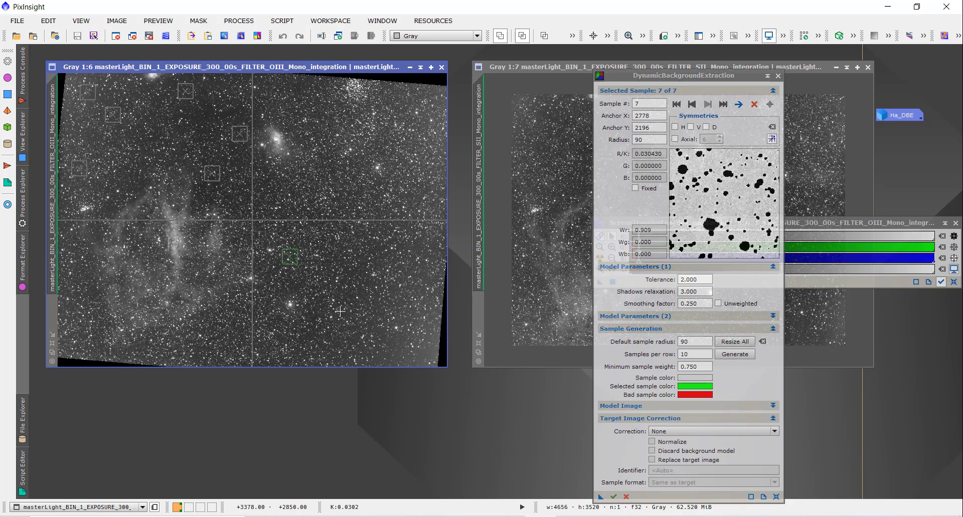
# Add eight background samples on the OIII image, over the lower-right area, along the bottom edge and in the lower-left corner
pyautogui.click(344, 313)
pyautogui.click(384, 359)
pyautogui.click(424, 345)
pyautogui.click(426, 267)
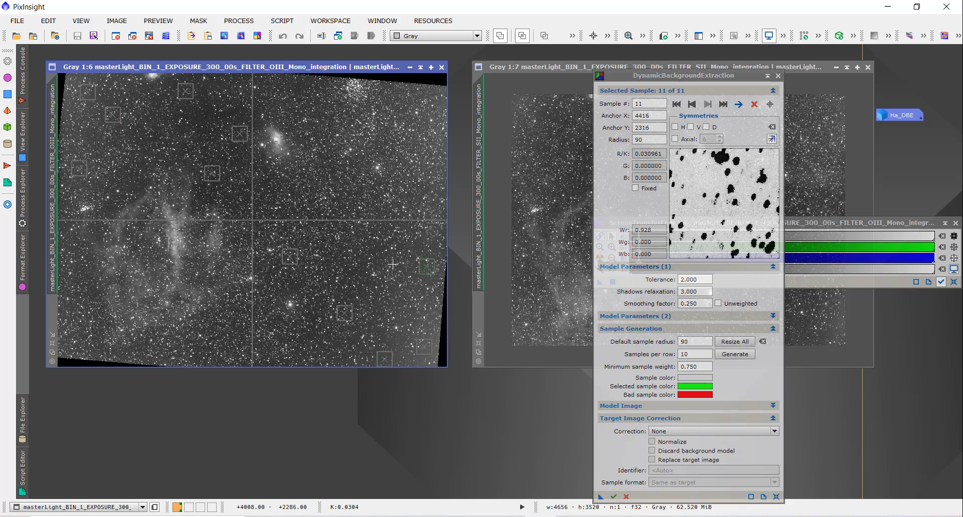
pyautogui.click(358, 254)
pyautogui.click(283, 350)
pyautogui.click(217, 354)
pyautogui.click(86, 319)
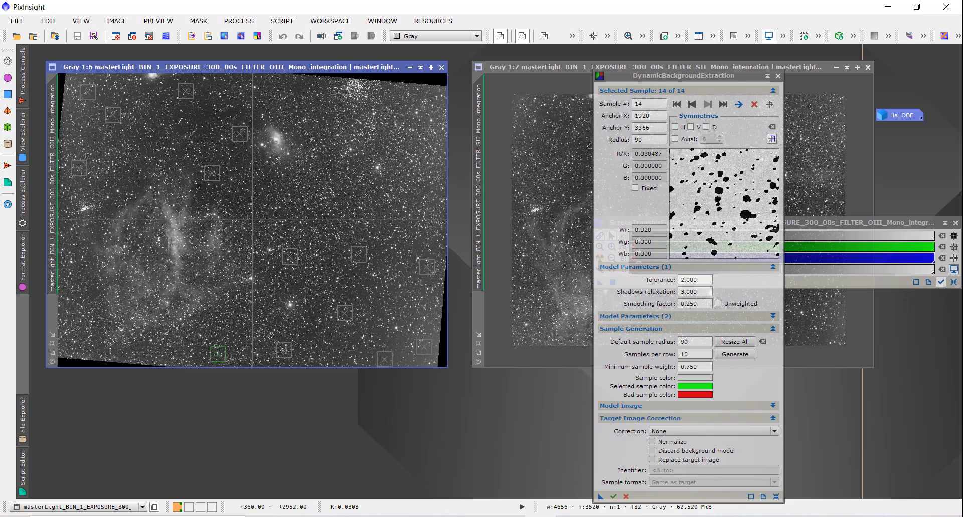
# Add six background samples on the OIII image, five across the top and upper-right area and one in the upper left
pyautogui.click(318, 174)
pyautogui.click(412, 133)
pyautogui.click(430, 90)
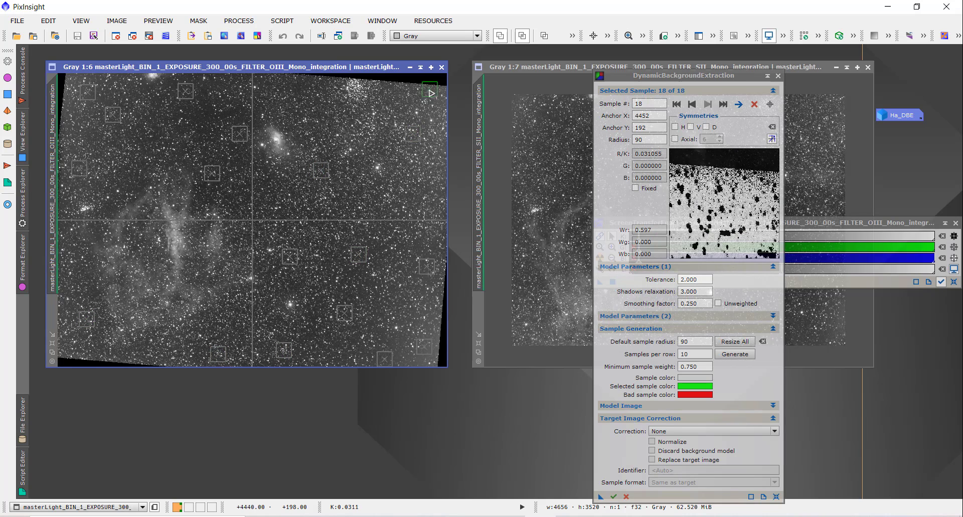
pyautogui.click(290, 81)
pyautogui.click(423, 183)
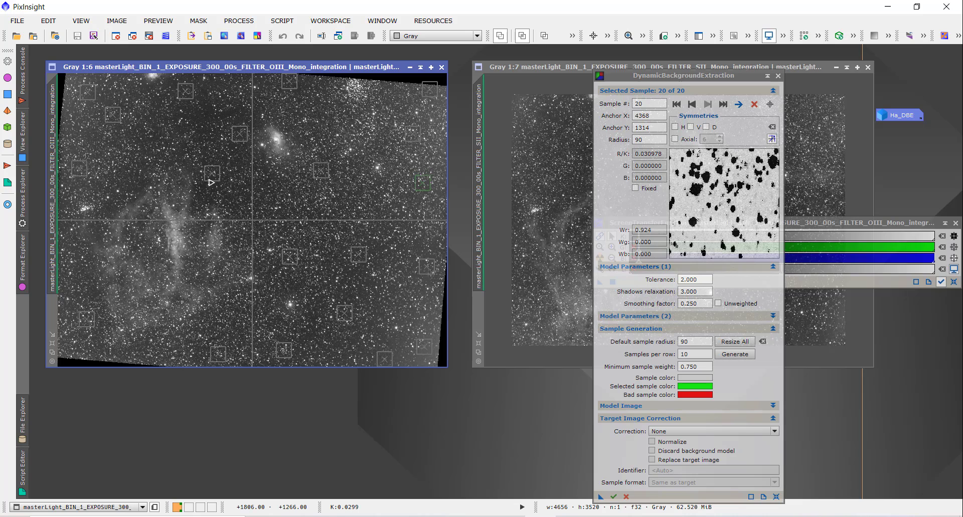
pyautogui.click(93, 136)
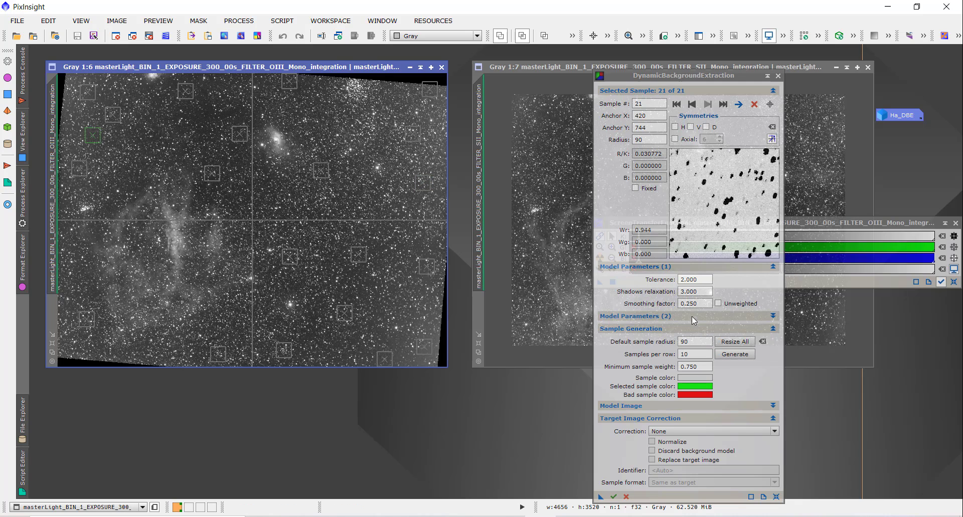
# Set the smoothing factor of the OIII background model to 0.6
pyautogui.moveTo(698, 304); pyautogui.dragTo(689, 304)
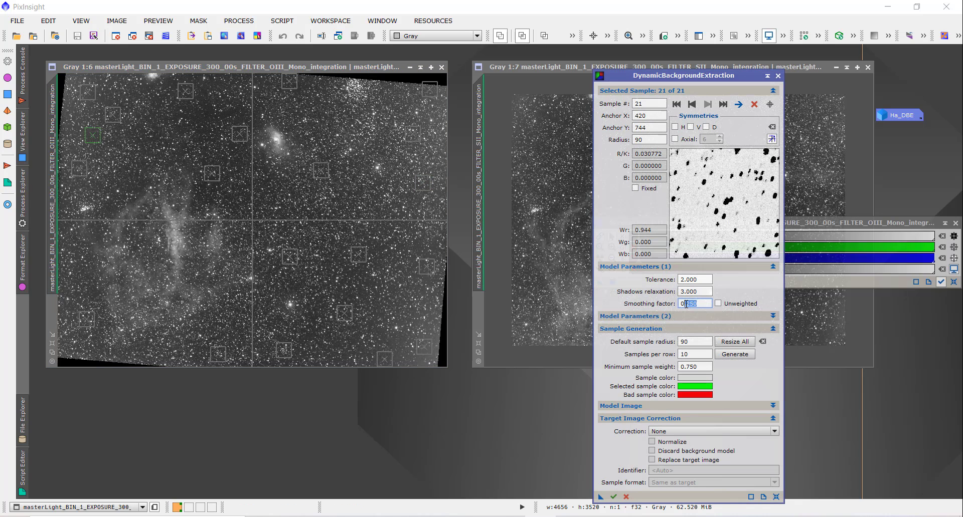
pyautogui.press('BackSpace')
pyautogui.write('6')
pyautogui.write('.')
# Set the correction to Subtraction, discard the background model, and run the background extraction on the OIII image
pyautogui.click(654, 430)
pyautogui.click(667, 442)
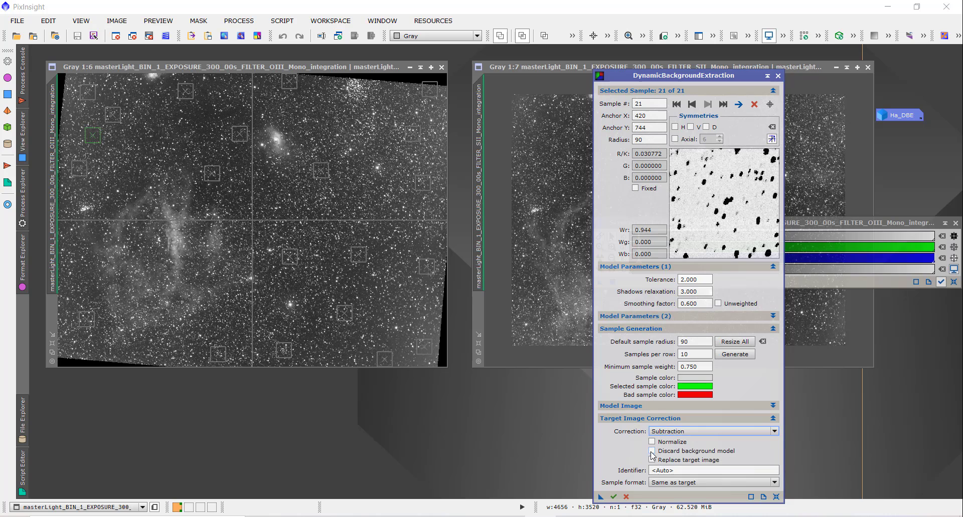
pyautogui.click(652, 451)
pyautogui.click(613, 497)
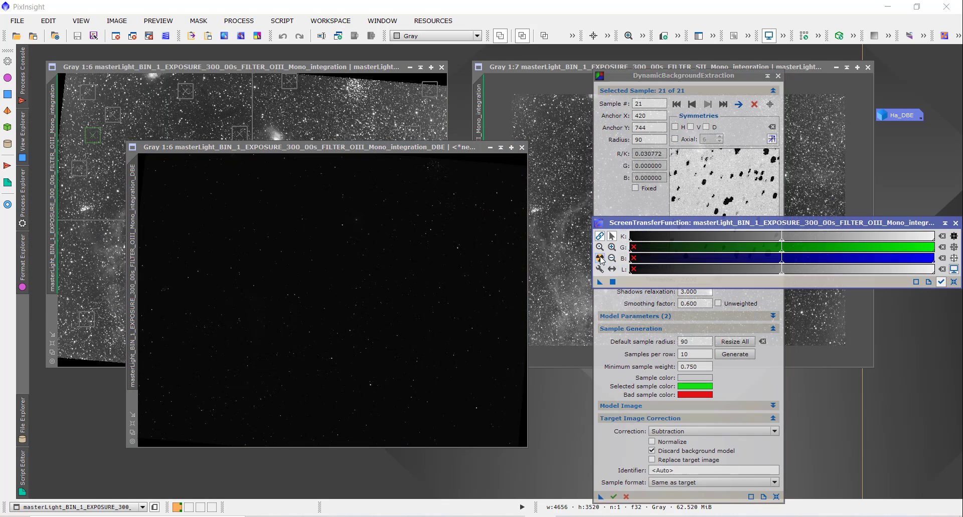
# Auto-stretch the corrected OIII image, and close the DynamicBackgroundExtraction session along with the original OIII image
pyautogui.click(599, 258)
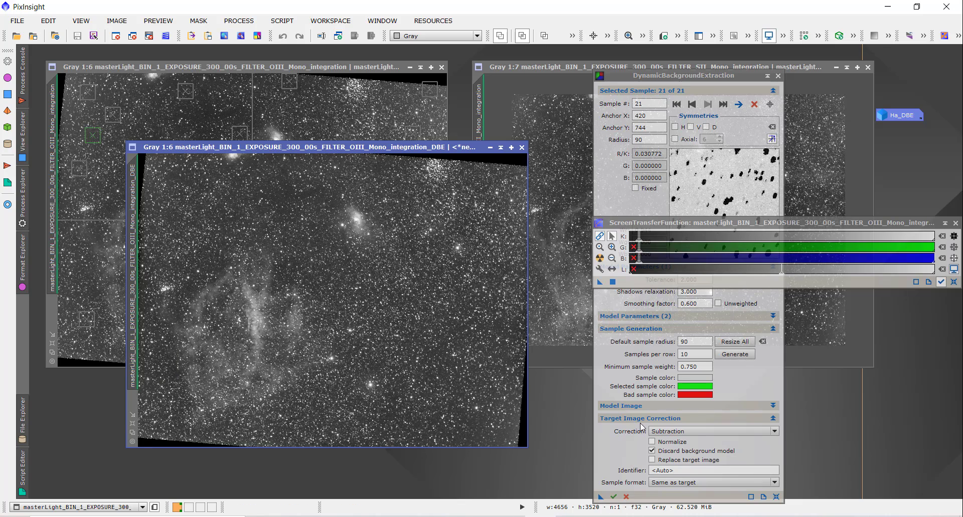
pyautogui.click(626, 497)
pyautogui.click(442, 67)
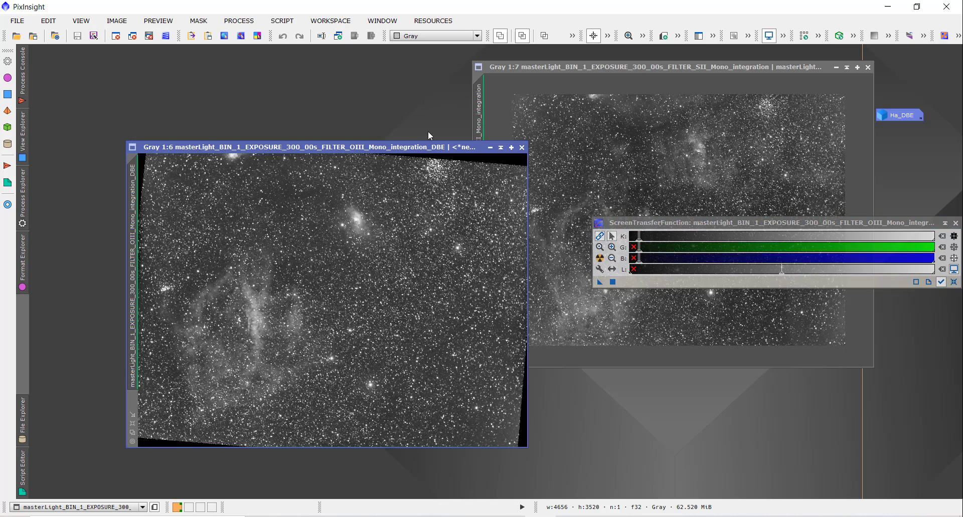
# Rename the corrected image's identifier to OIII and park it as an icon below the Ha_DBE icon
pyautogui.click(322, 36)
pyautogui.press('BackSpace')
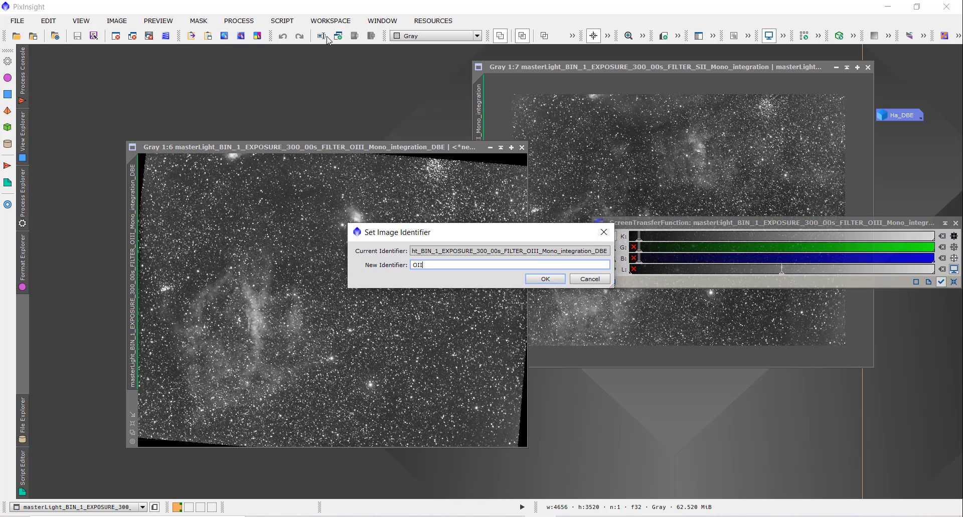
pyautogui.press('Return')
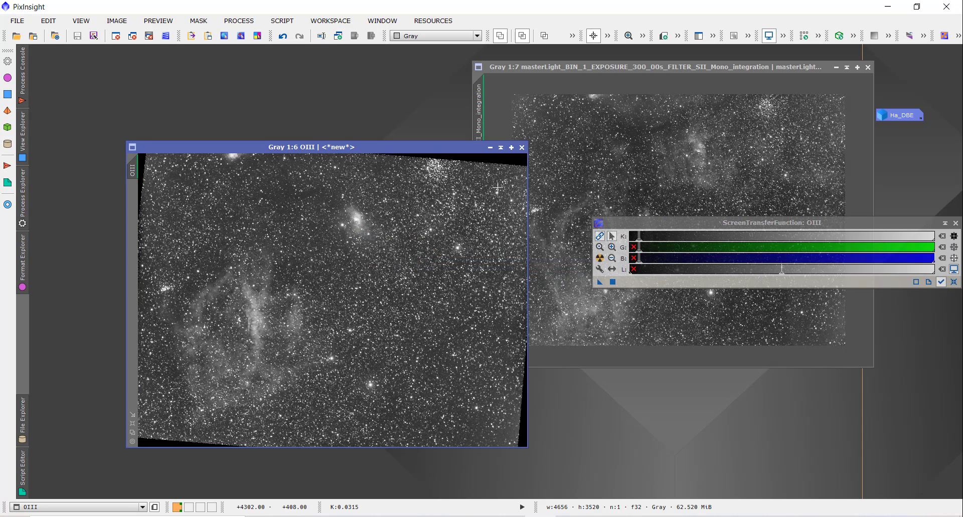
pyautogui.click(489, 148)
pyautogui.moveTo(354, 299); pyautogui.dragTo(934, 145)
# Move the SII image window clear of the tool windows and start DynamicBackgroundExtraction on it
pyautogui.moveTo(651, 67); pyautogui.dragTo(304, 99)
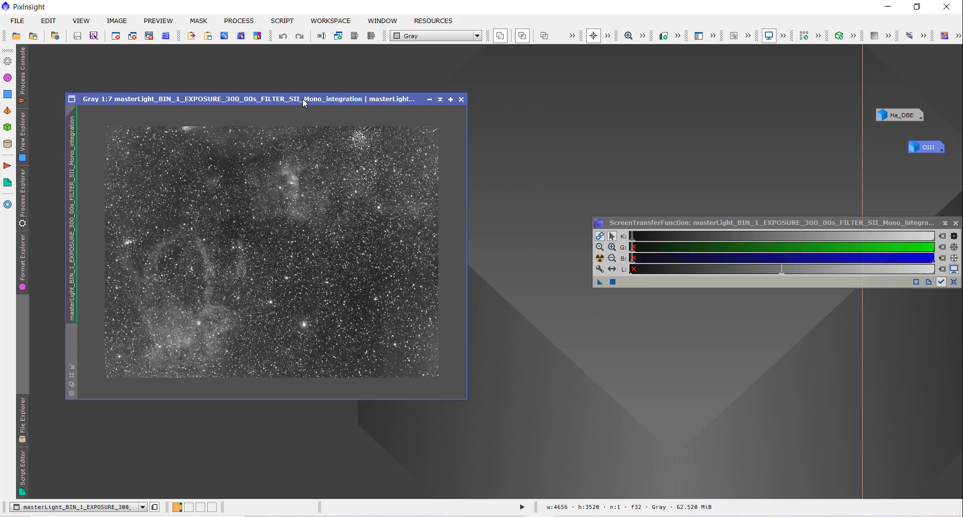
pyautogui.click(247, 23)
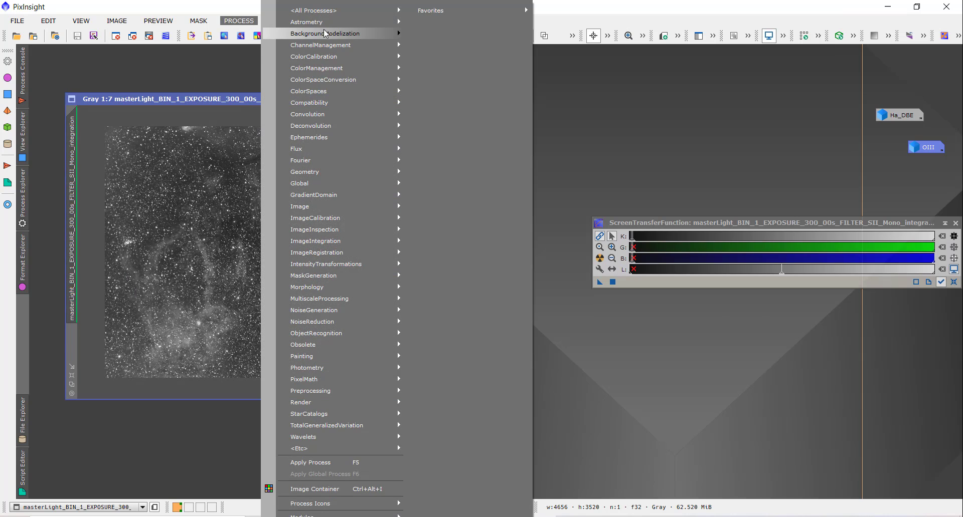
pyautogui.moveTo(375, 10)
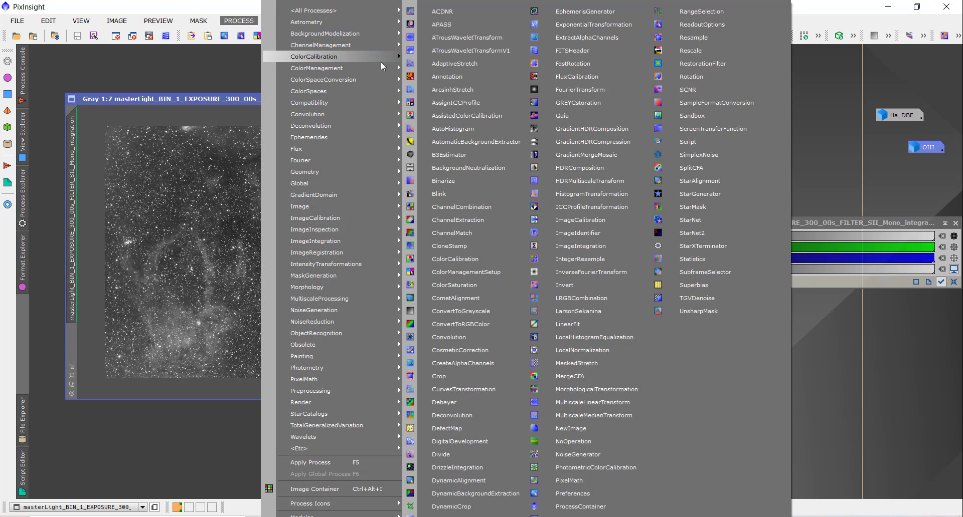
pyautogui.moveTo(391, 34)
pyautogui.click(452, 52)
pyautogui.click(292, 247)
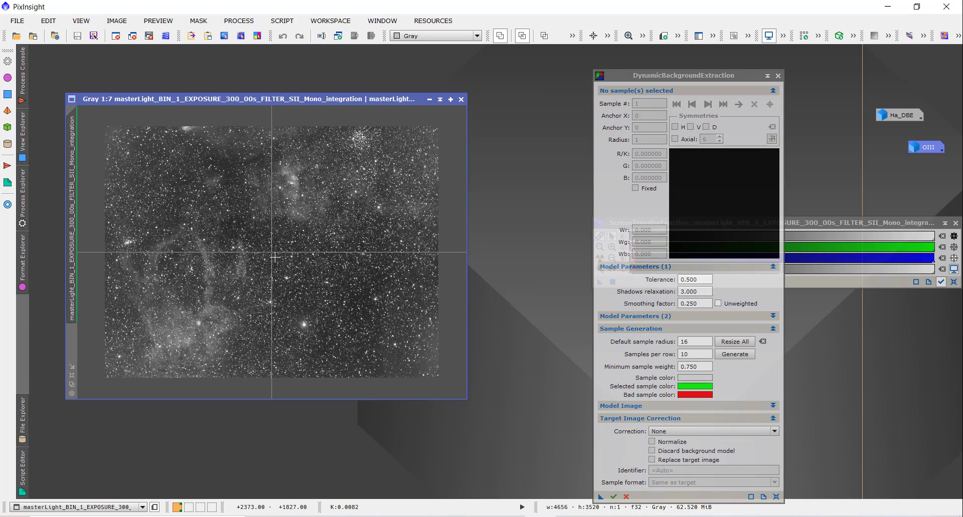
# Set the tolerance to 1.000 and default sample radius to 90, and place eight background samples over the SII image's lower-right sky
pyautogui.moveTo(707, 282); pyautogui.dragTo(678, 279)
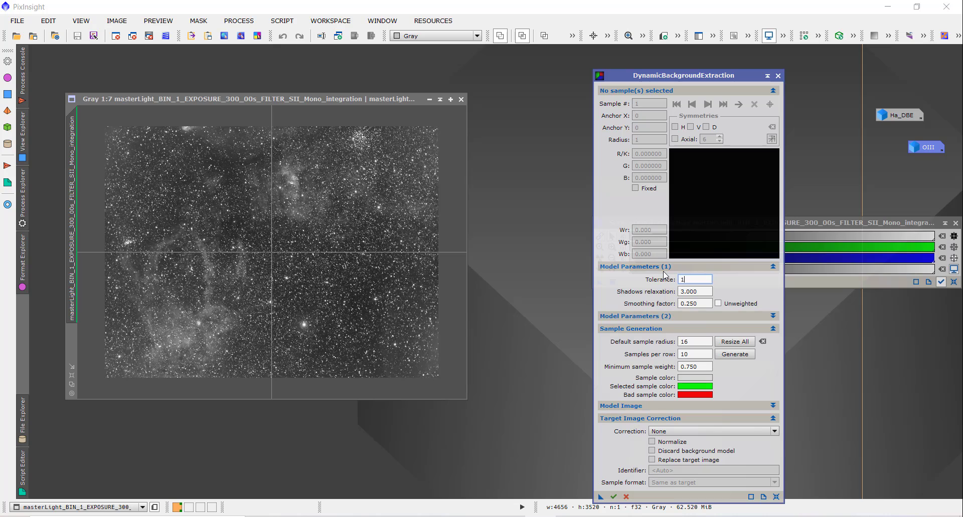
pyautogui.moveTo(704, 342); pyautogui.dragTo(675, 342)
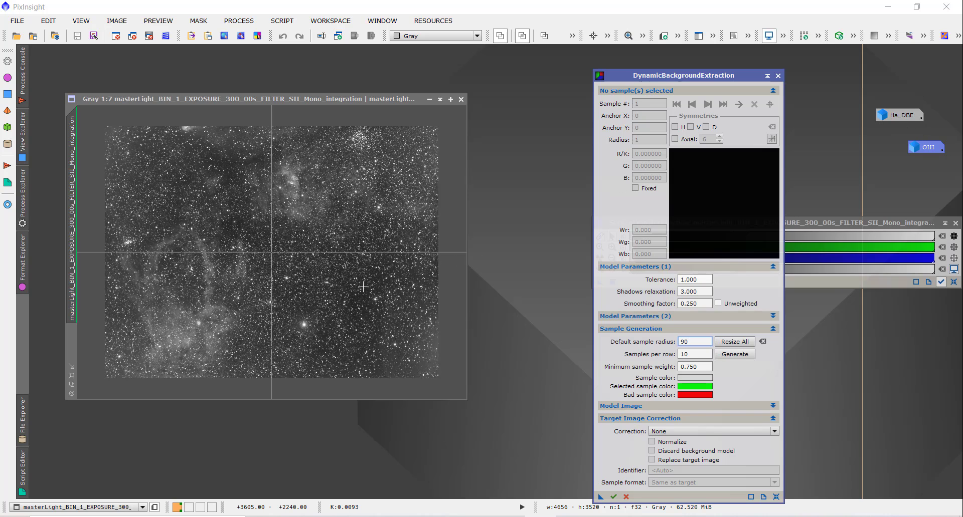
pyautogui.click(292, 262)
pyautogui.click(353, 266)
pyautogui.click(359, 310)
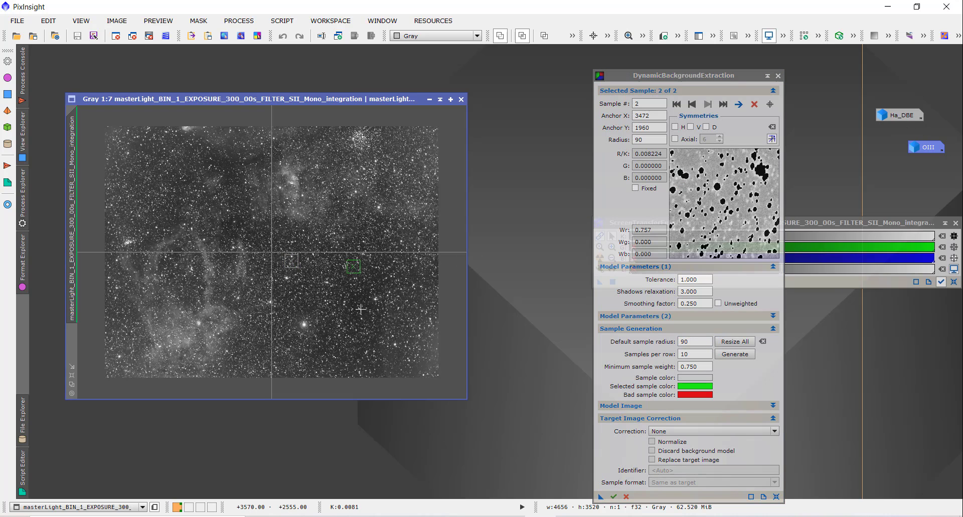
pyautogui.click(390, 369)
pyautogui.click(324, 368)
pyautogui.click(284, 359)
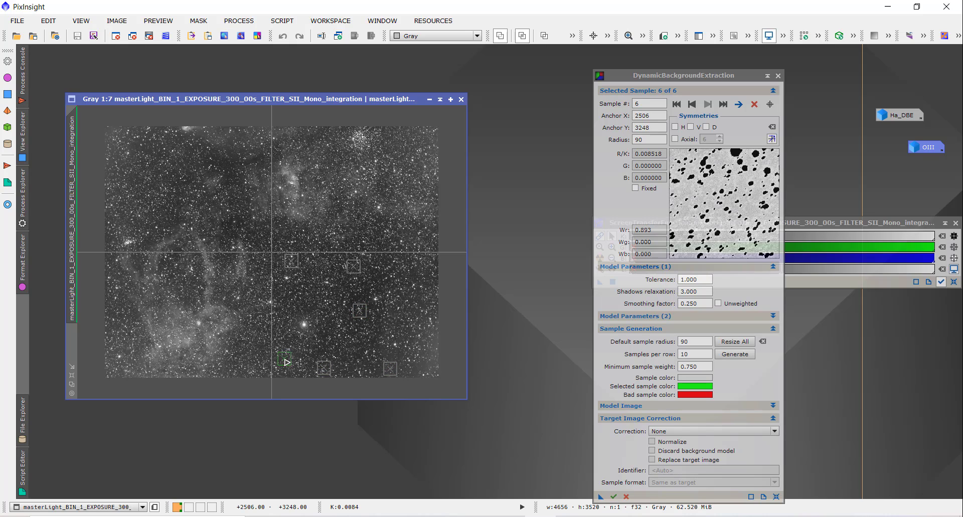
pyautogui.click(421, 278)
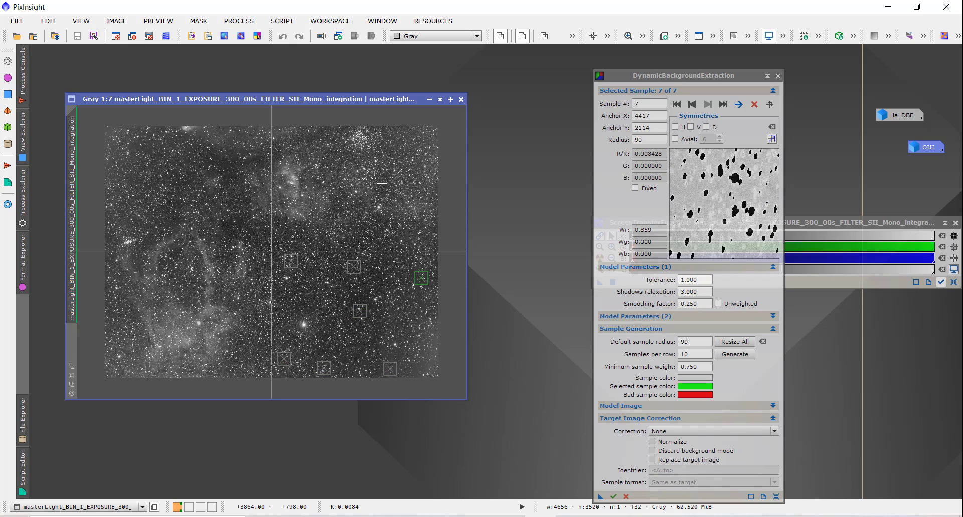
pyautogui.click(378, 235)
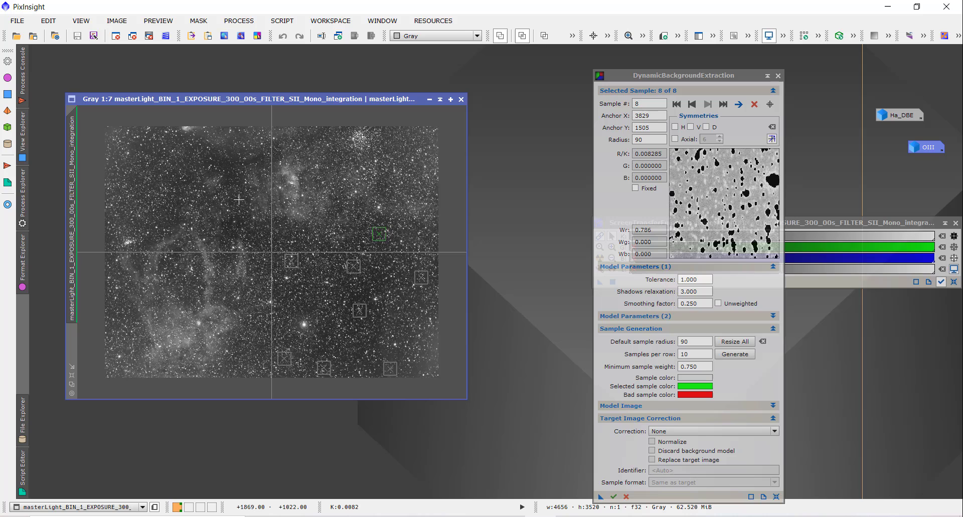
# Add seven background samples on dark sky in the SII image's upper-left area and along its lower-left edge, avoiding the nebula
pyautogui.click(229, 159)
pyautogui.click(170, 160)
pyautogui.click(151, 207)
pyautogui.click(119, 175)
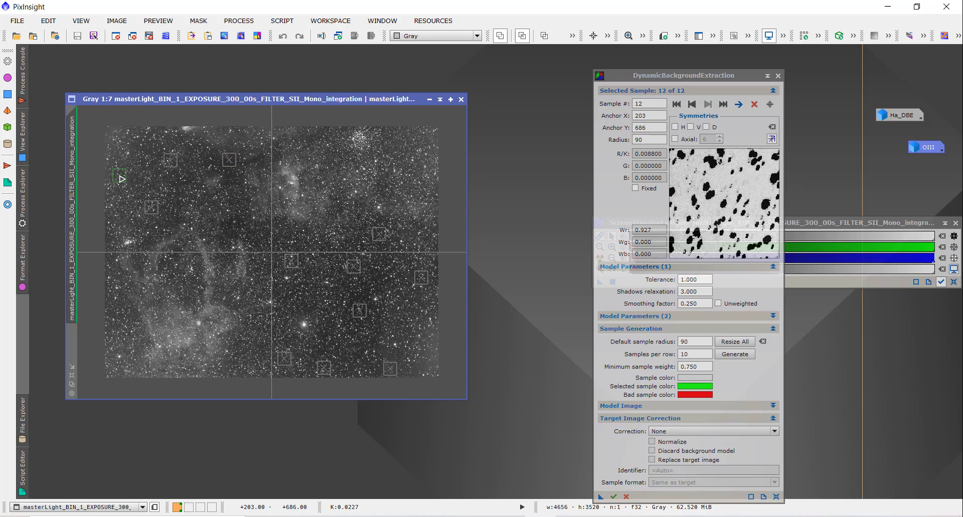
pyautogui.click(138, 140)
pyautogui.click(110, 306)
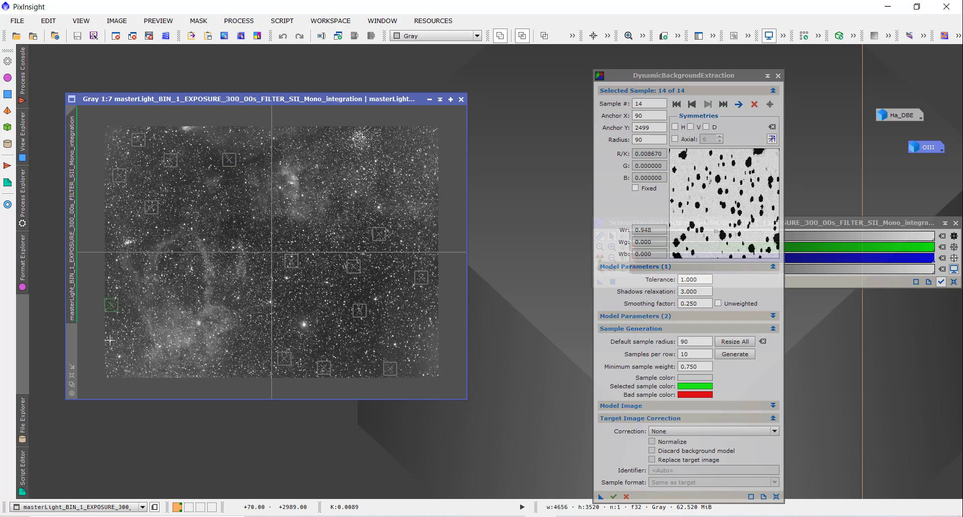
pyautogui.click(109, 346)
# Place eight more background samples in the lower-right and central gaps, the upper-right corner, and near the right and left image edges
pyautogui.click(355, 337)
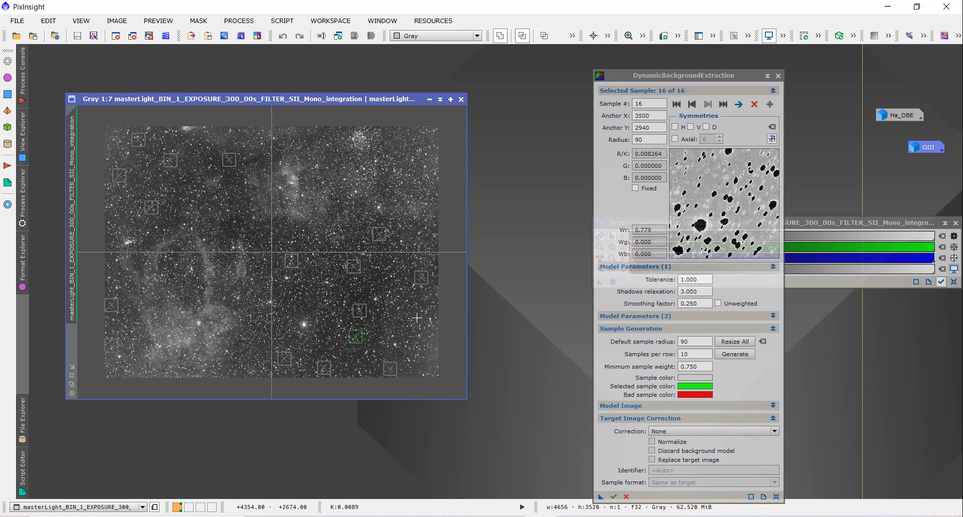
pyautogui.click(383, 284)
pyautogui.click(304, 285)
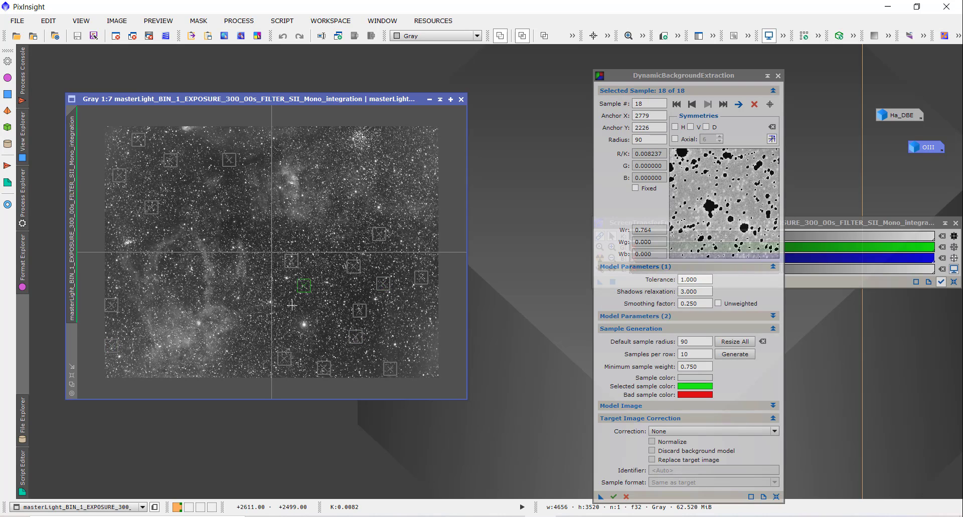
pyautogui.click(280, 317)
pyautogui.click(237, 224)
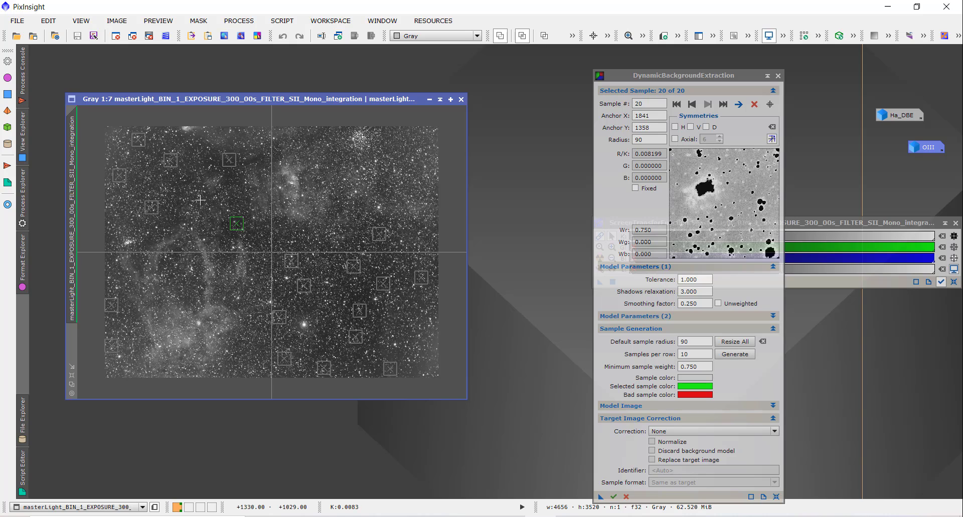
pyautogui.click(416, 146)
pyautogui.click(430, 345)
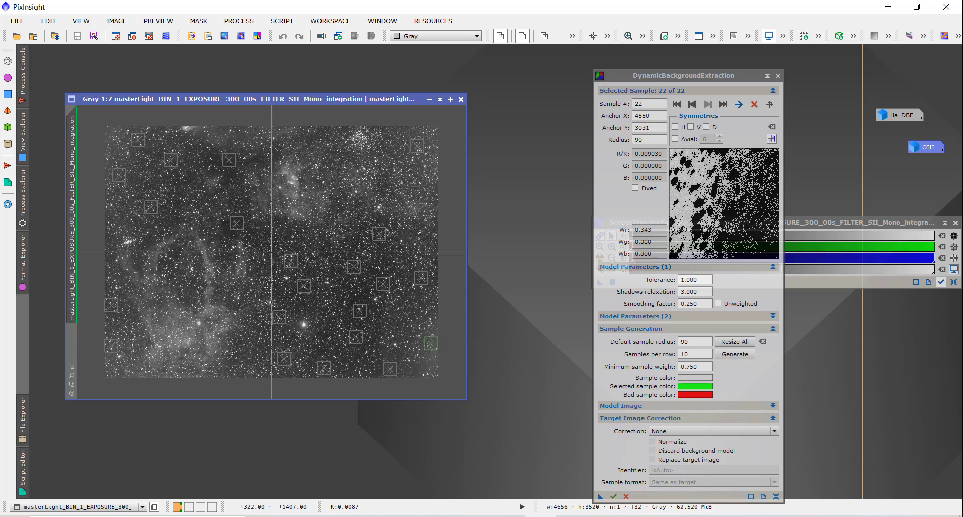
pyautogui.click(111, 229)
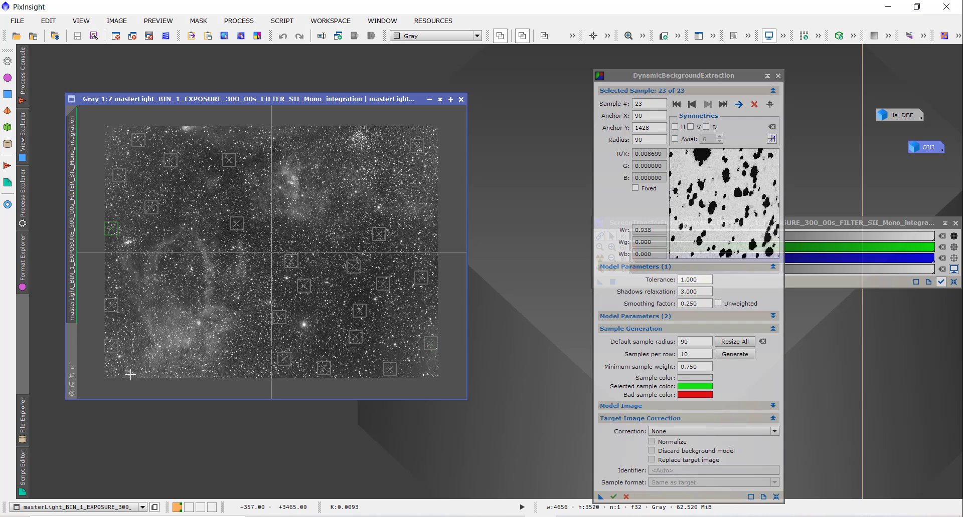
# Set the smoothing factor to 0.600 and correction to Subtraction, discard the background model, and run the extraction on the SII image
pyautogui.click(698, 303)
pyautogui.moveTo(698, 303); pyautogui.dragTo(687, 303)
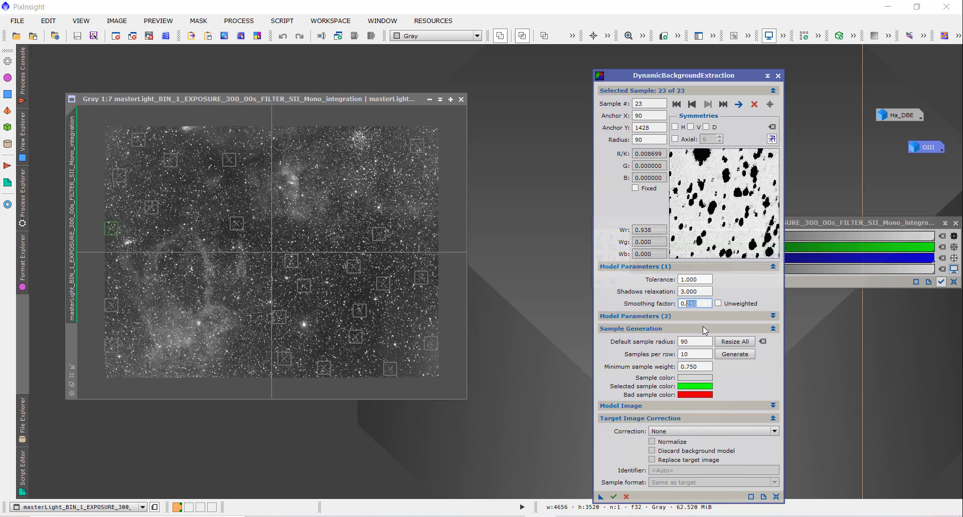
pyautogui.write('6')
pyautogui.press('Return')
pyautogui.click(662, 434)
pyautogui.click(657, 450)
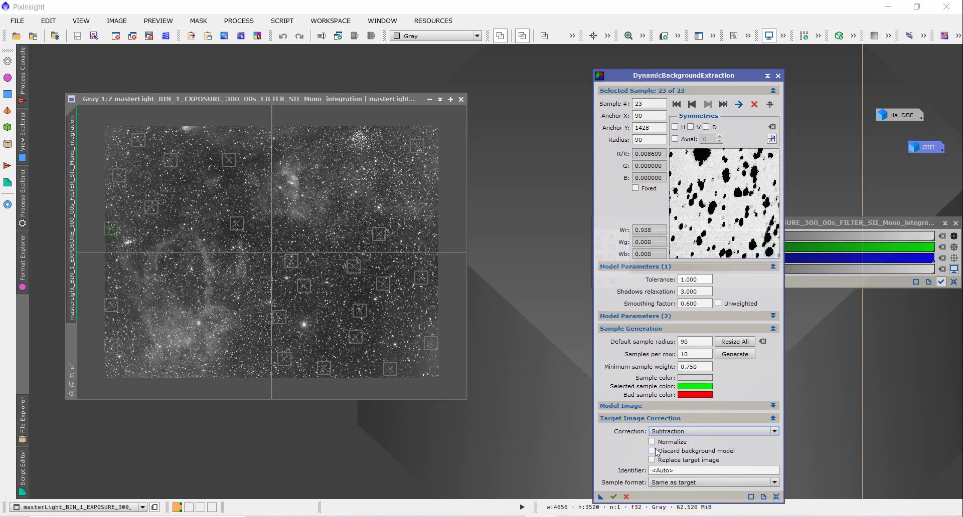
pyautogui.click(614, 497)
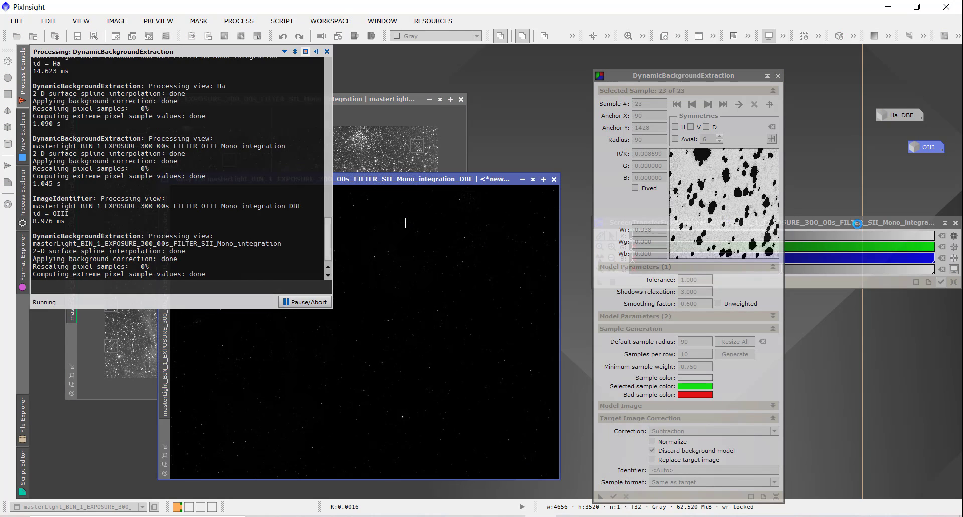
# Auto-stretch the corrected SII image, and close the DynamicBackgroundExtraction session along with the original SII image
pyautogui.click(856, 225)
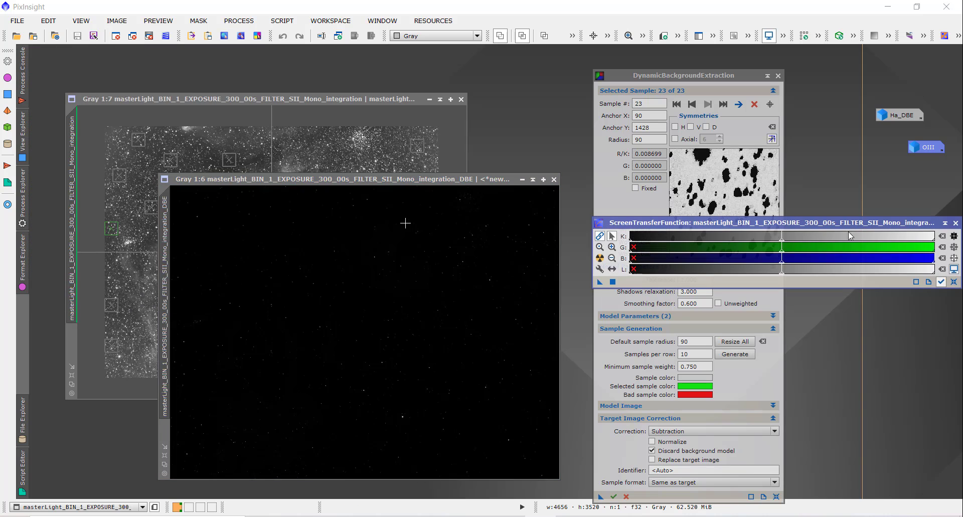
pyautogui.click(601, 258)
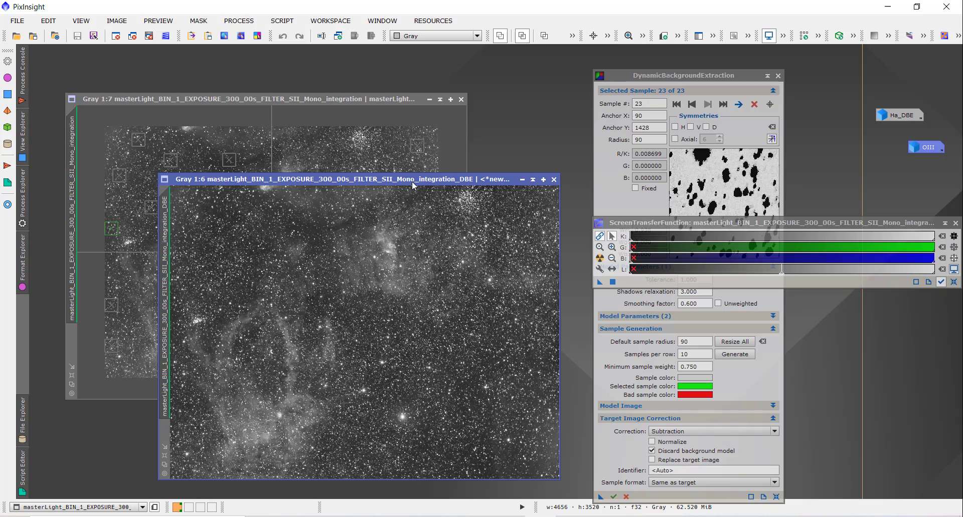
pyautogui.moveTo(411, 182); pyautogui.dragTo(332, 86)
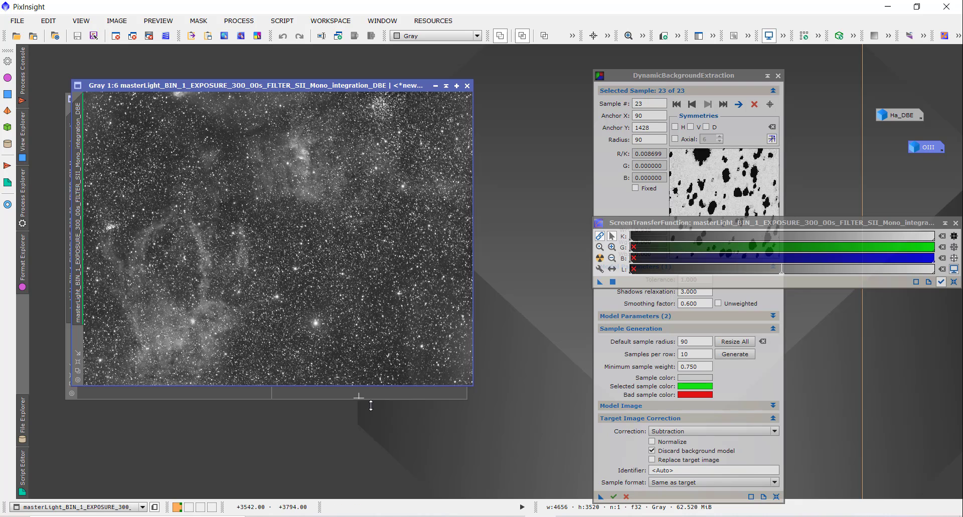
pyautogui.click(626, 497)
pyautogui.click(403, 396)
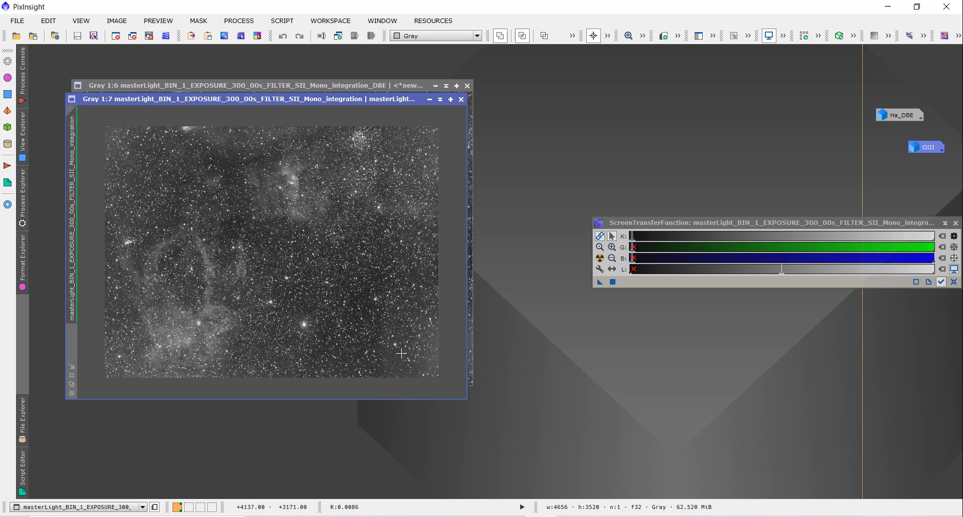
pyautogui.click(461, 99)
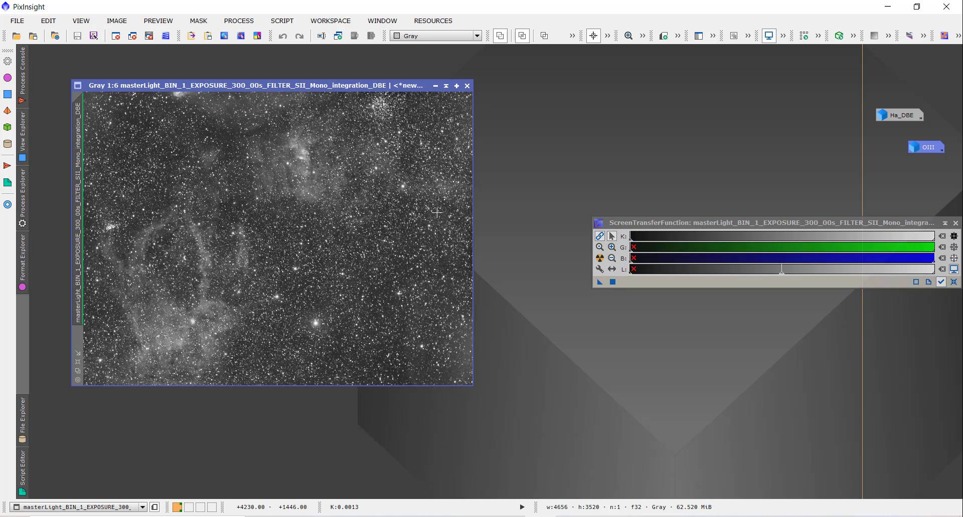
# Rename the corrected image's identifier to SII, and restore the OIII and Ha_DBE images with all three identifier tabs exposed
pyautogui.click(322, 36)
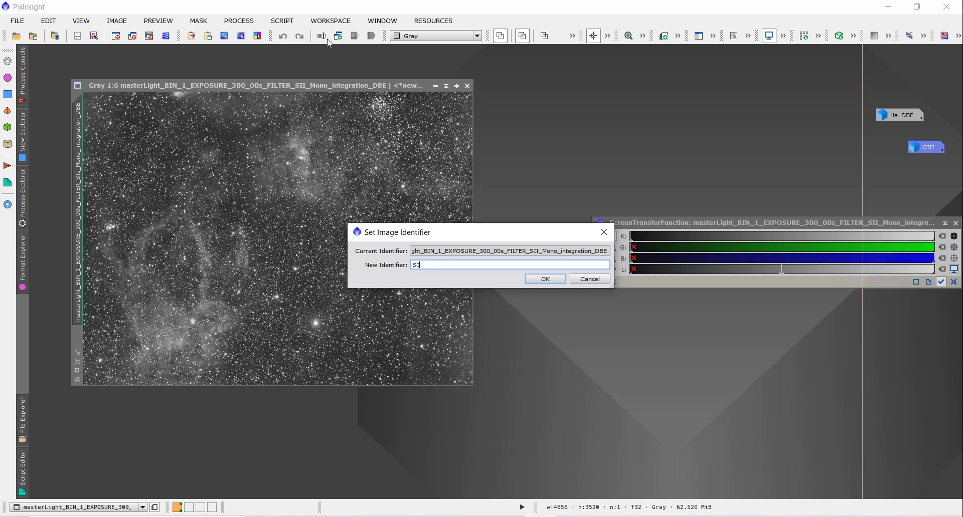
pyautogui.press('Return')
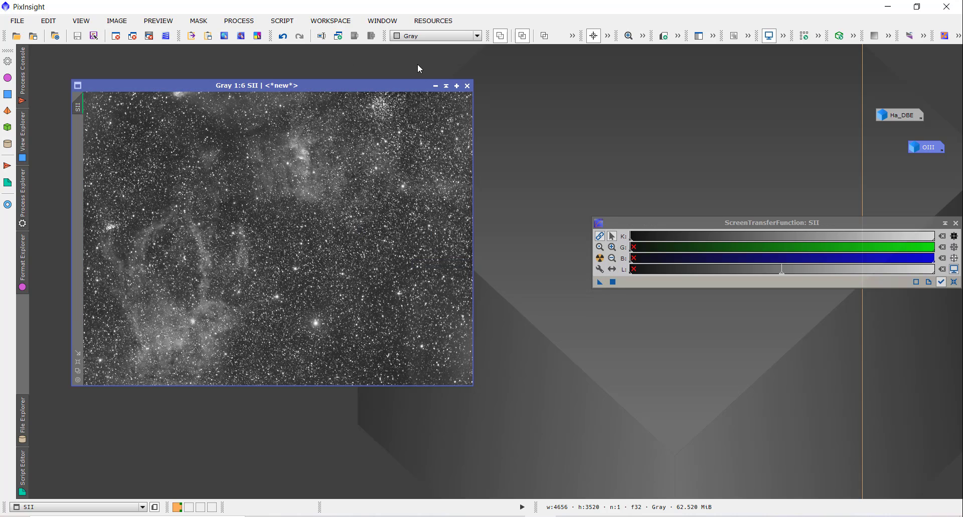
pyautogui.doubleClick(922, 149)
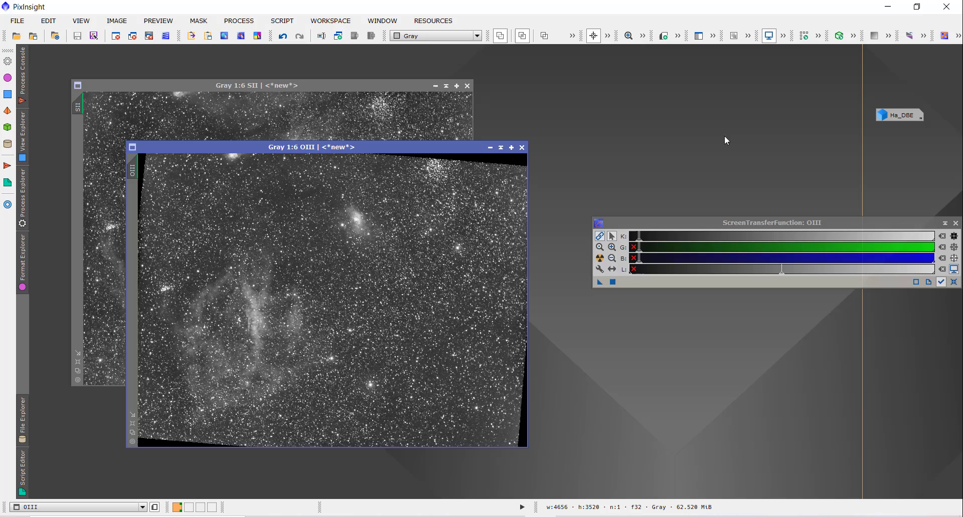
pyautogui.doubleClick(904, 118)
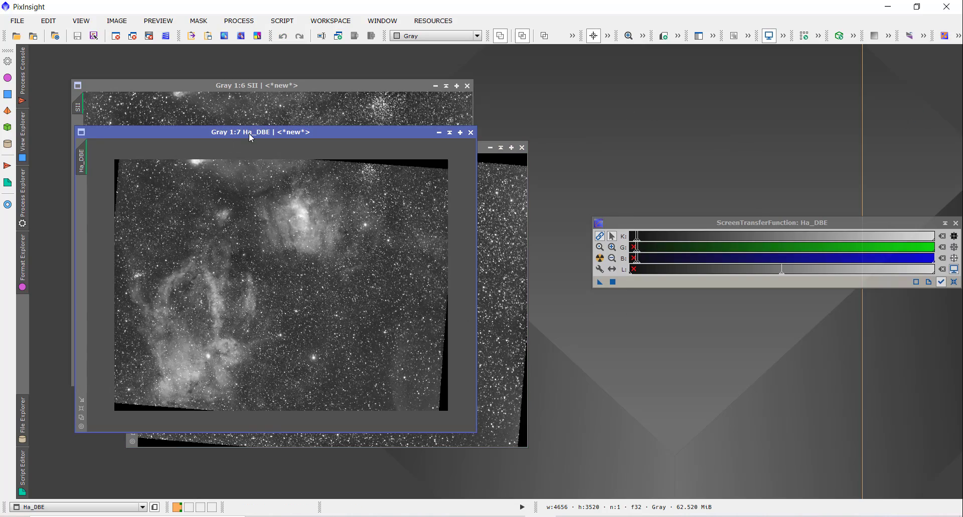
pyautogui.moveTo(250, 135); pyautogui.dragTo(338, 154)
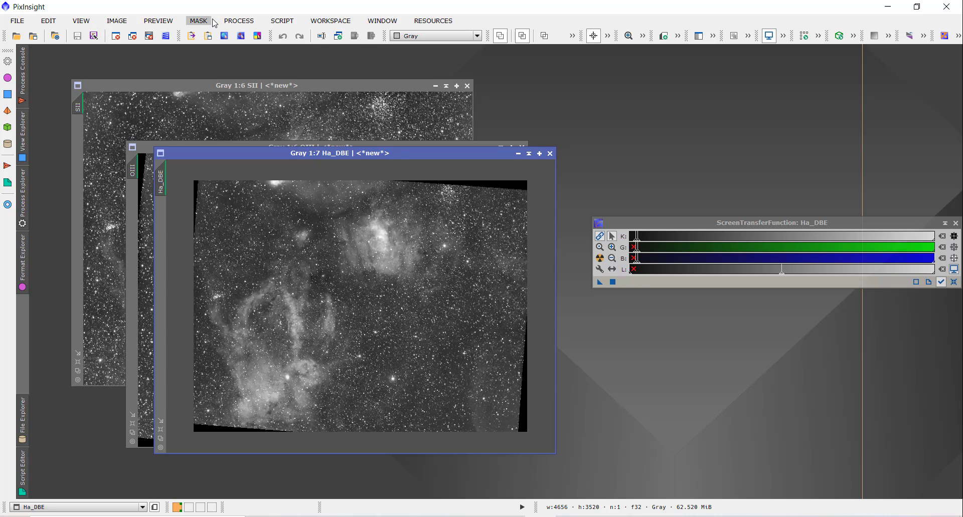
# Combine the images into an RGB image with ChannelCombination, using SII for red, Ha_DBE for green and OIII for blue
pyautogui.click(238, 21)
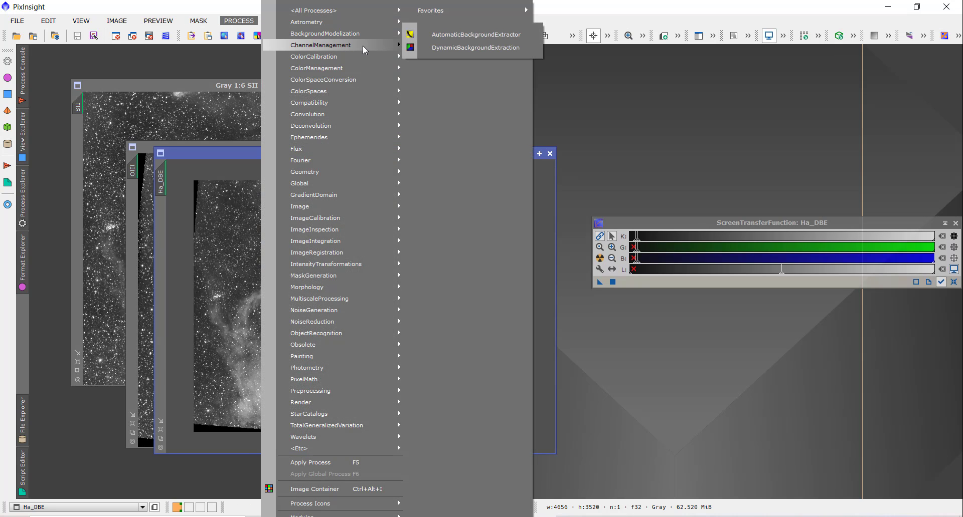
pyautogui.moveTo(363, 46)
pyautogui.click(426, 49)
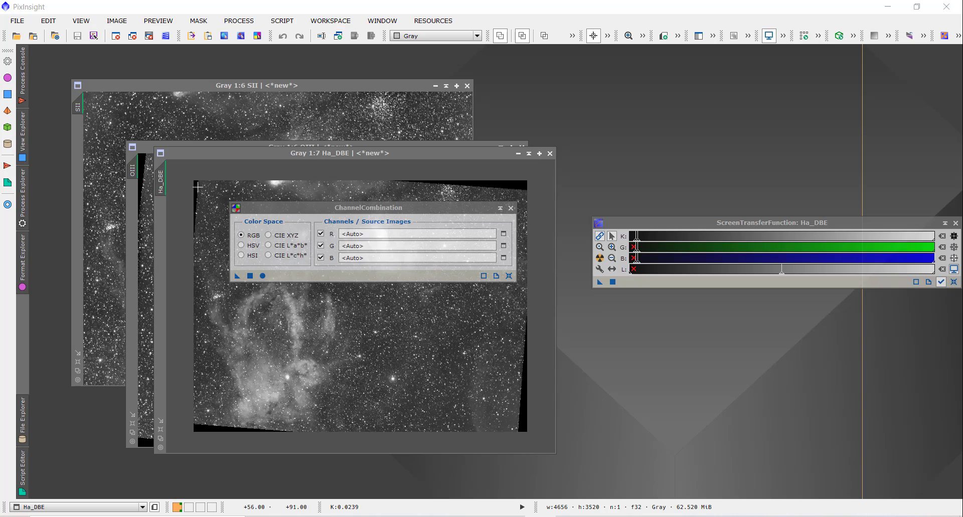
pyautogui.moveTo(160, 181); pyautogui.dragTo(359, 247)
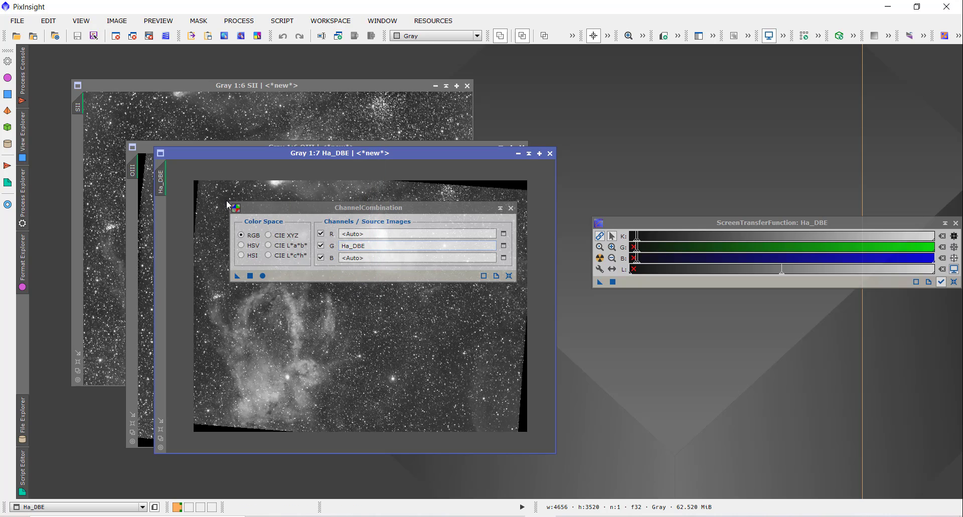
pyautogui.moveTo(78, 107); pyautogui.dragTo(369, 234)
pyautogui.click(143, 406)
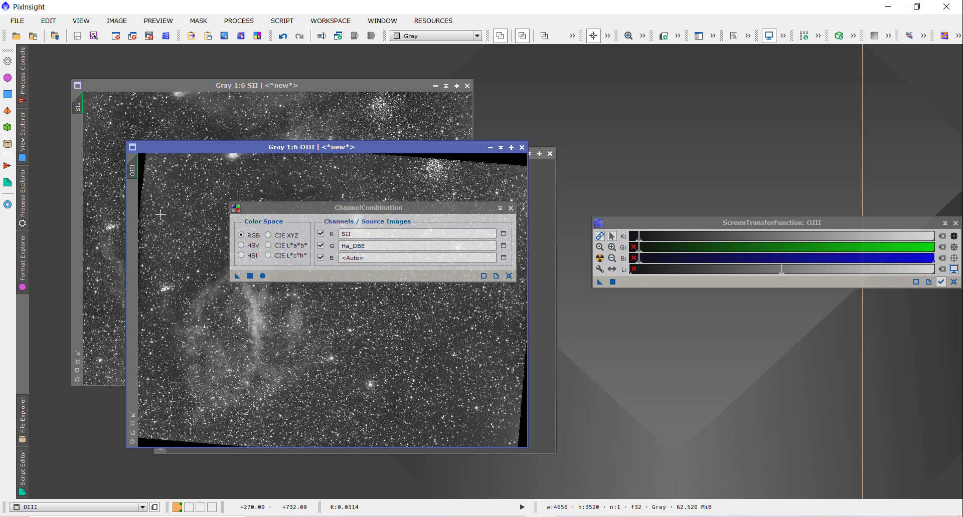
pyautogui.moveTo(132, 171); pyautogui.dragTo(391, 260)
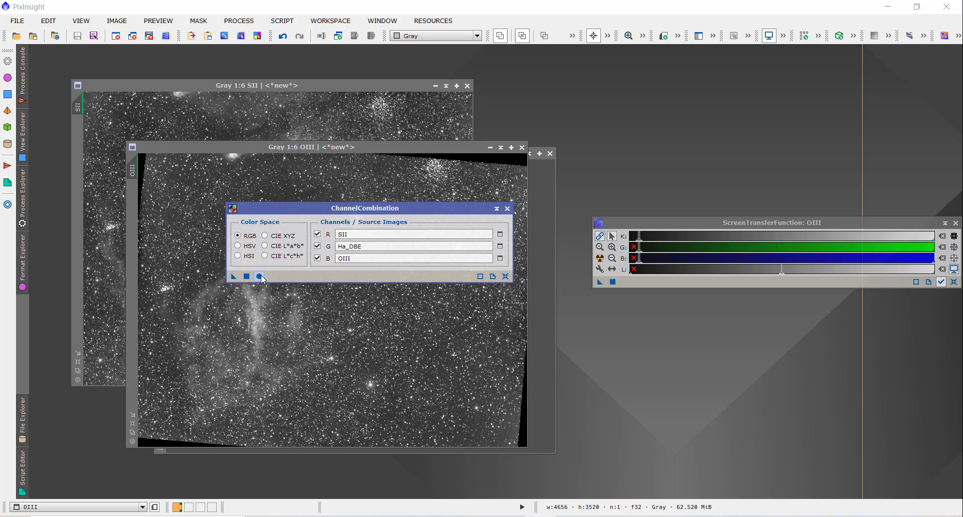
pyautogui.click(262, 276)
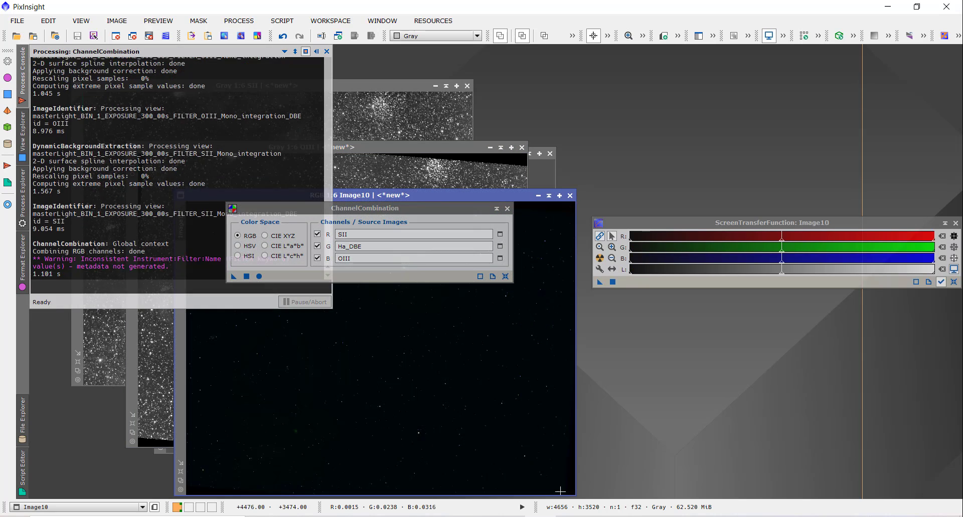
# Auto-stretch the combined RGB image with linked channels, and collapse the ChannelCombination window and move it clear of the image
pyautogui.scroll(5, 526, 323)
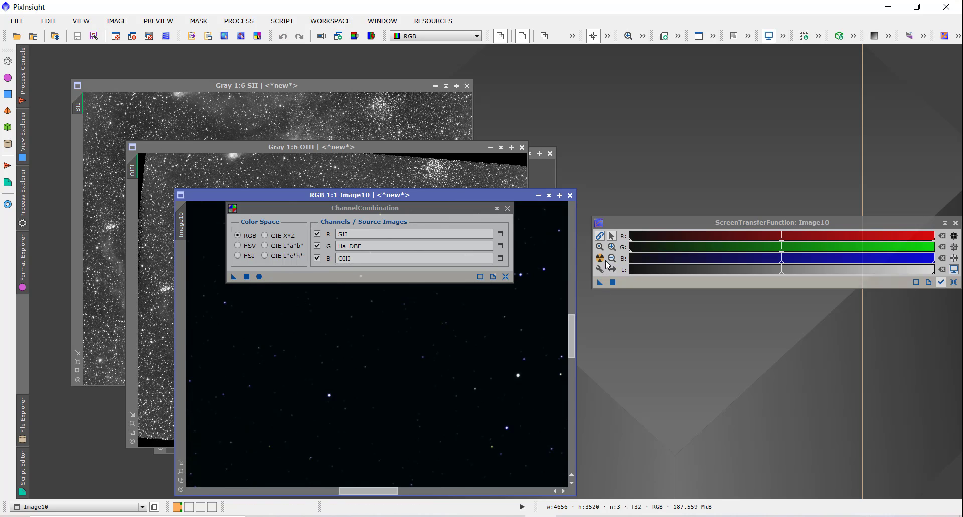
pyautogui.click(602, 259)
pyautogui.click(496, 209)
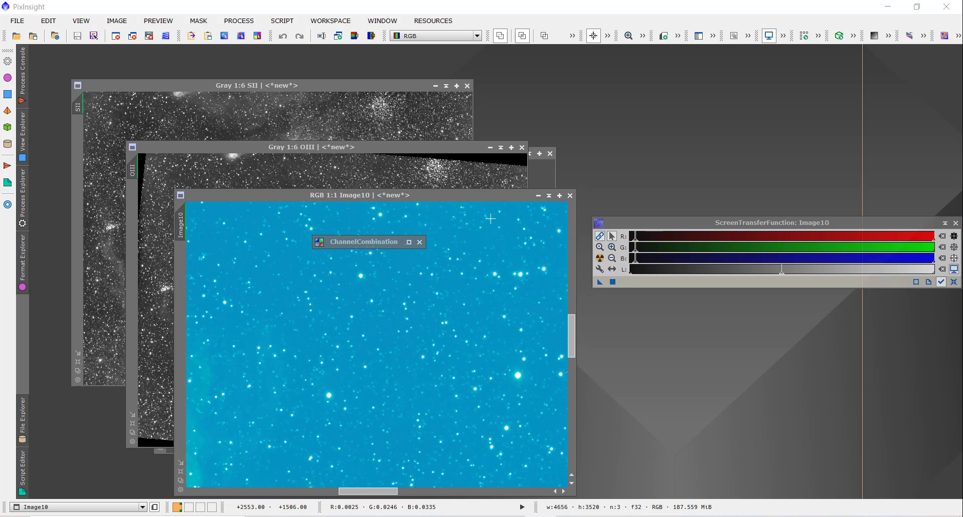
pyautogui.moveTo(364, 242); pyautogui.dragTo(706, 110)
pyautogui.scroll(-4, 471, 284)
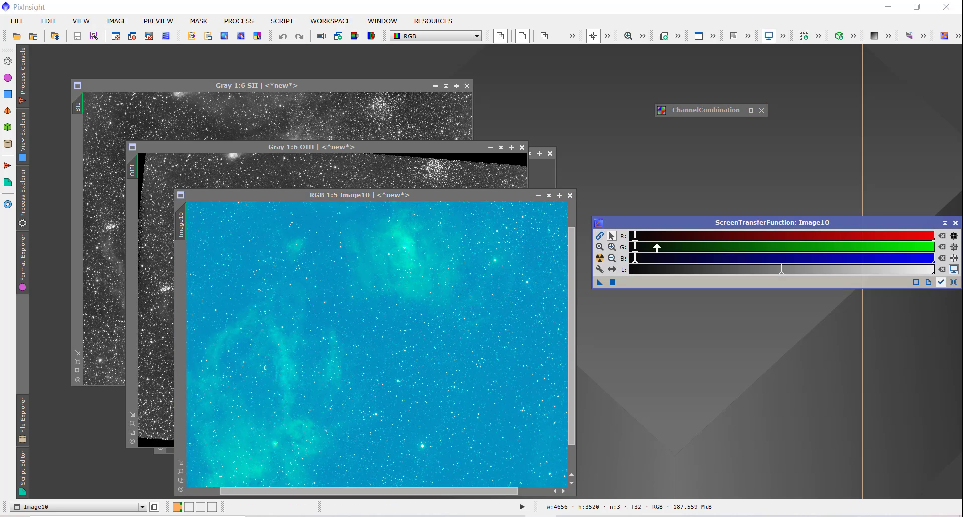
# Reset the screen stretch of the combined RGB image and auto-stretch it with unlinked channels
pyautogui.click(612, 259)
pyautogui.click(600, 258)
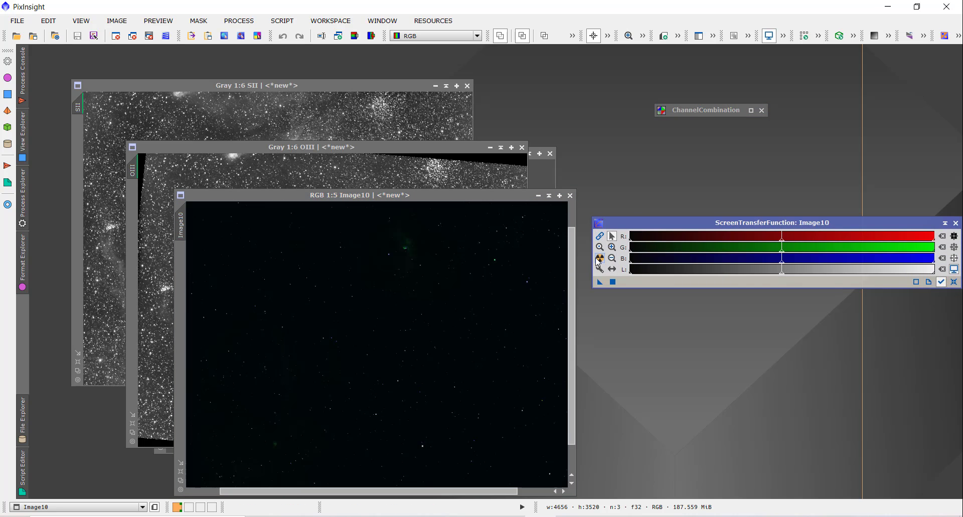
# Examine the nebulae, star field and frame edges of the stretched colour image at several magnifications
pyautogui.scroll(-1, 473, 279)
pyautogui.scroll(4, 472, 279)
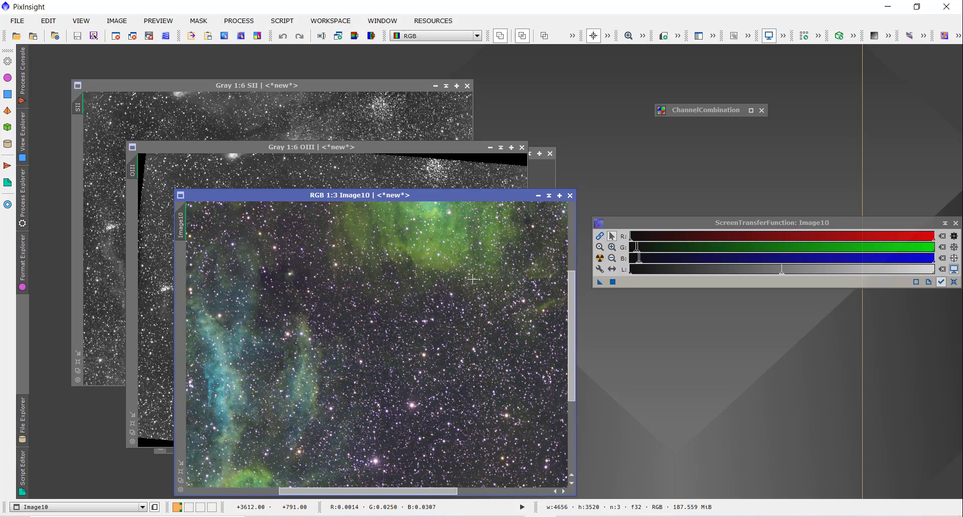
pyautogui.moveTo(570, 354); pyautogui.dragTo(573, 306)
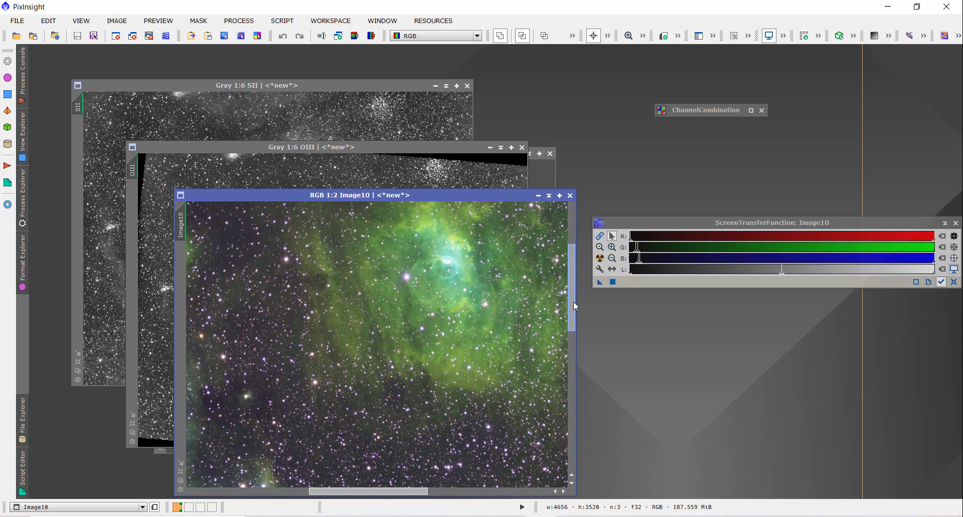
pyautogui.scroll(1, 510, 305)
pyautogui.scroll(-2, 510, 305)
pyautogui.scroll(-3, 510, 305)
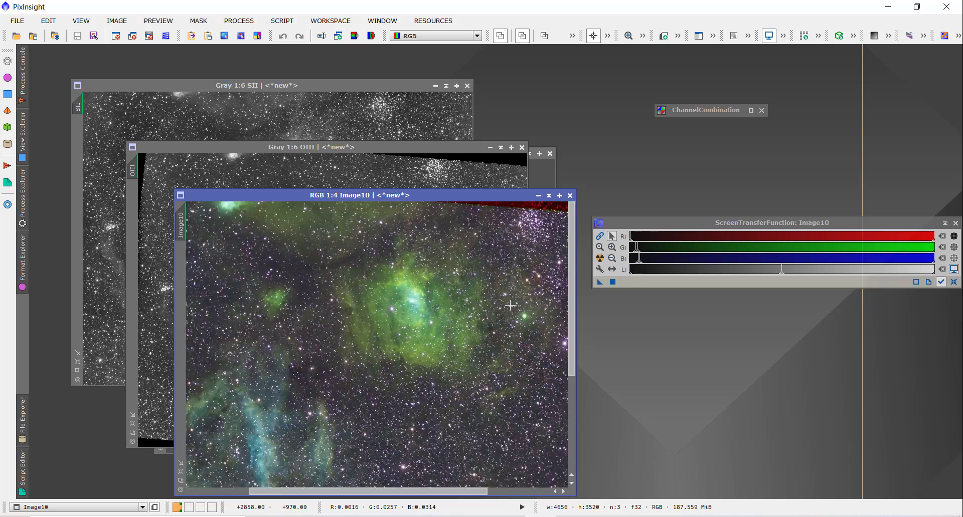
pyautogui.scroll(3, 509, 304)
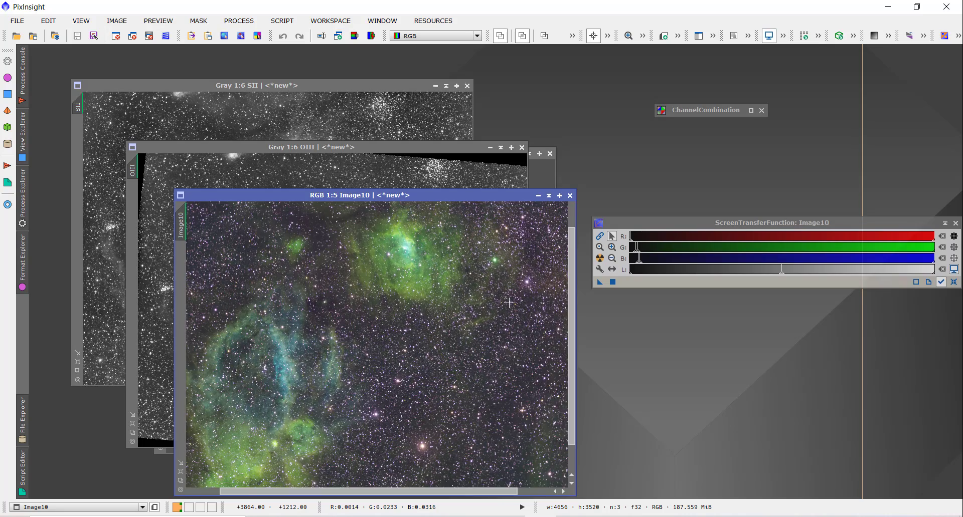
pyautogui.scroll(-1, 463, 359)
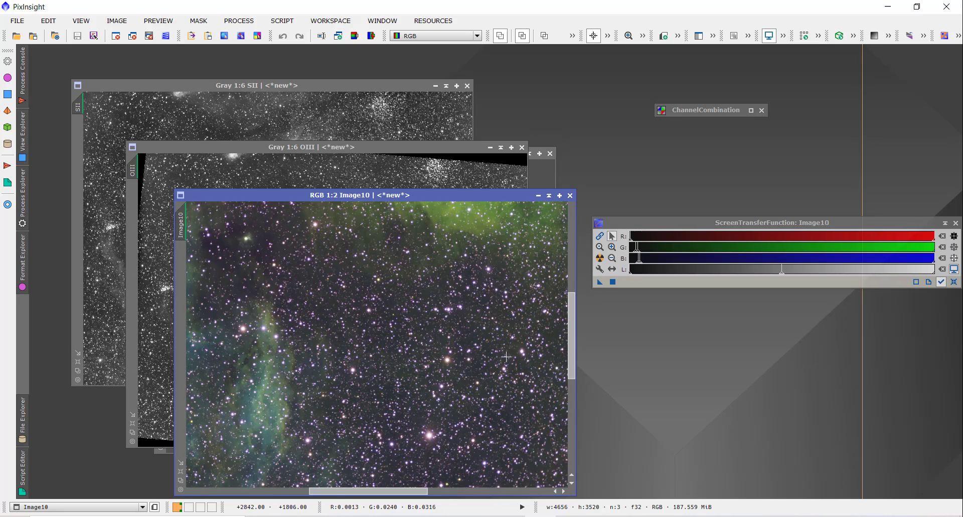
pyautogui.scroll(2, 484, 356)
pyautogui.scroll(-3, 414, 383)
pyautogui.scroll(-2, 404, 384)
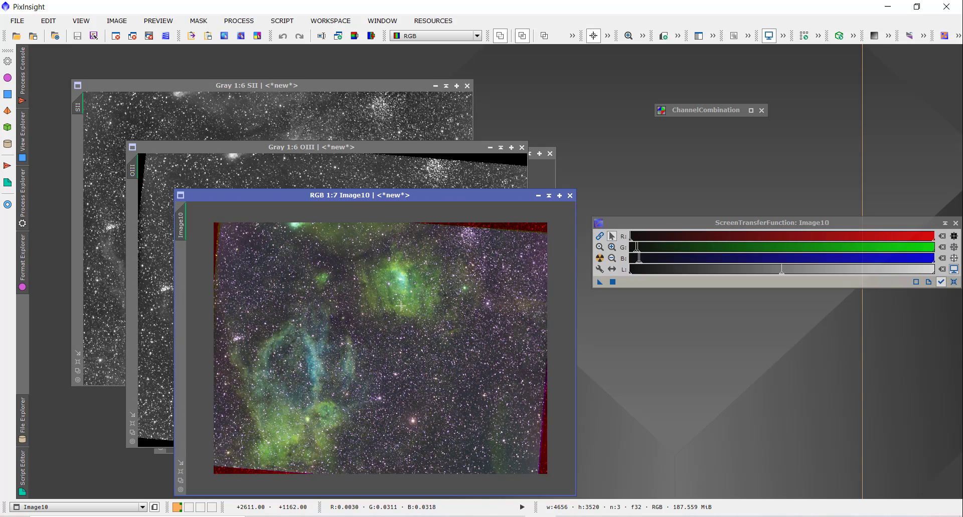
pyautogui.scroll(3, 400, 305)
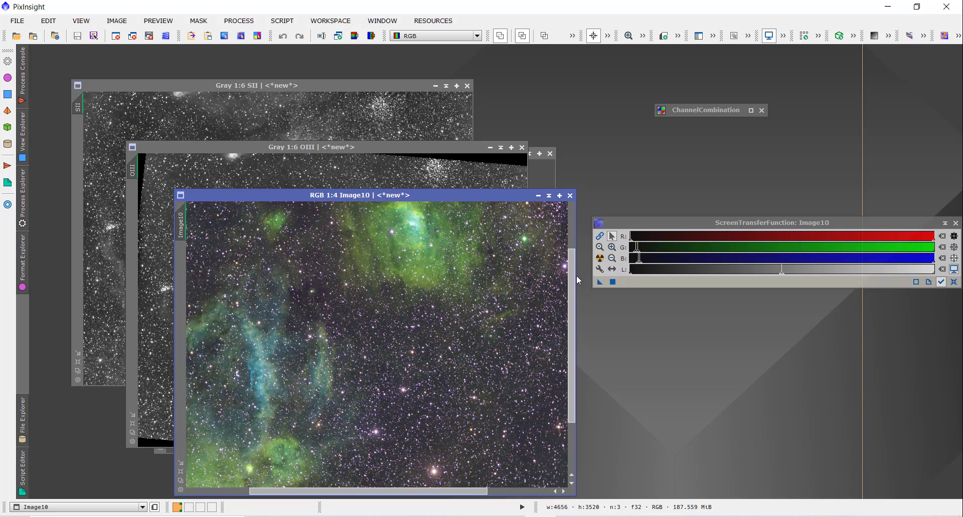
pyautogui.moveTo(571, 281); pyautogui.dragTo(571, 329)
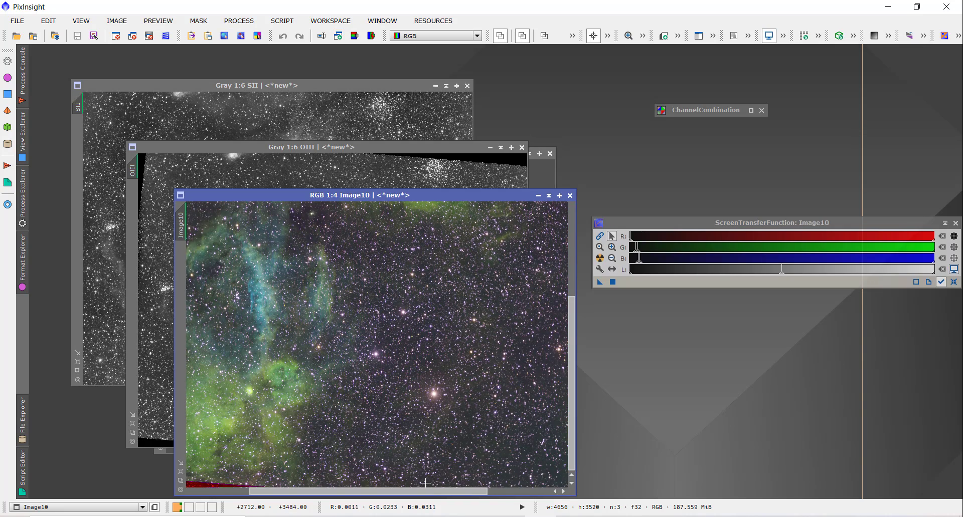
pyautogui.scroll(-2, 393, 333)
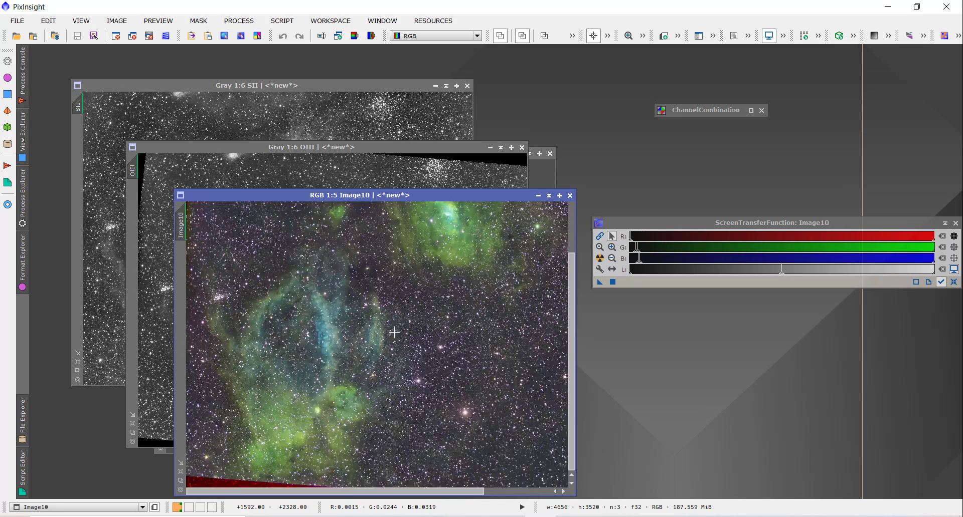
pyautogui.scroll(-2, 394, 333)
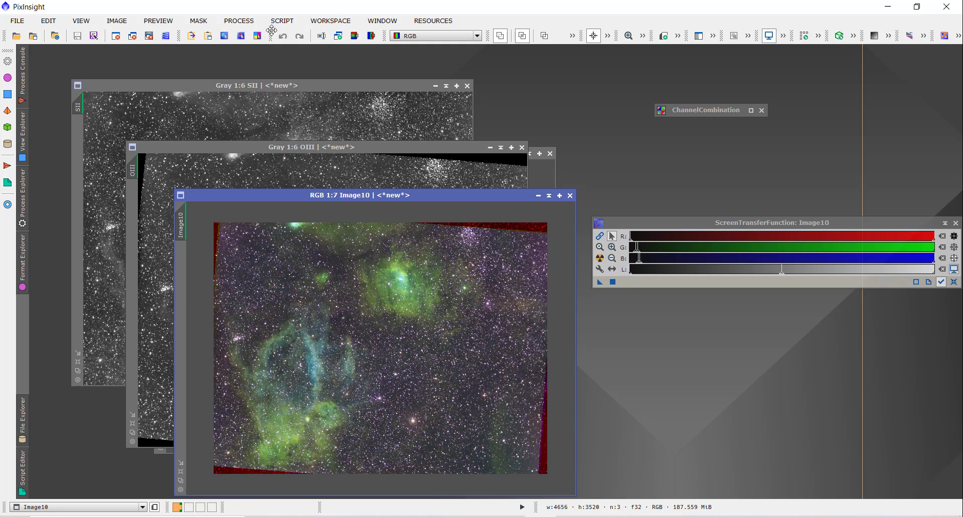
# Start DynamicBackgroundExtraction on the combined RGB image and set the default sample radius to 90
pyautogui.click(238, 20)
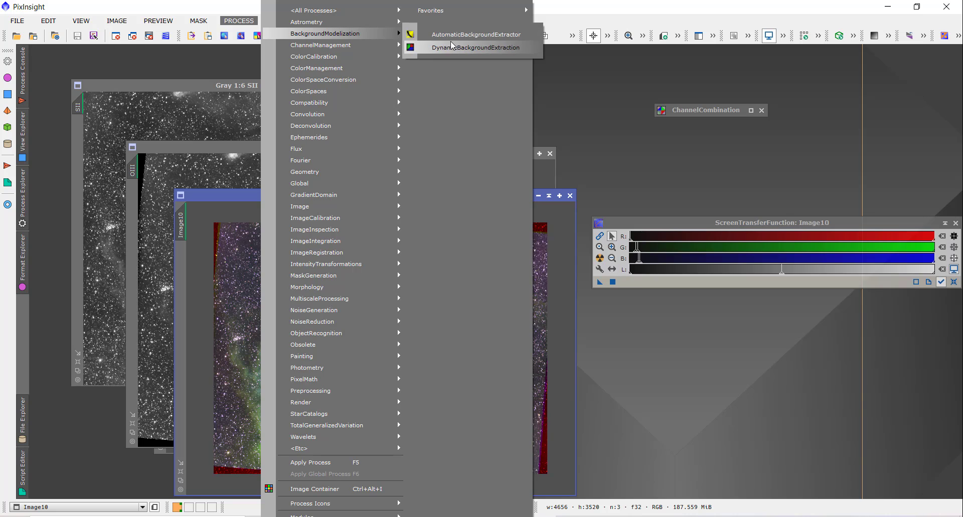
pyautogui.click(447, 47)
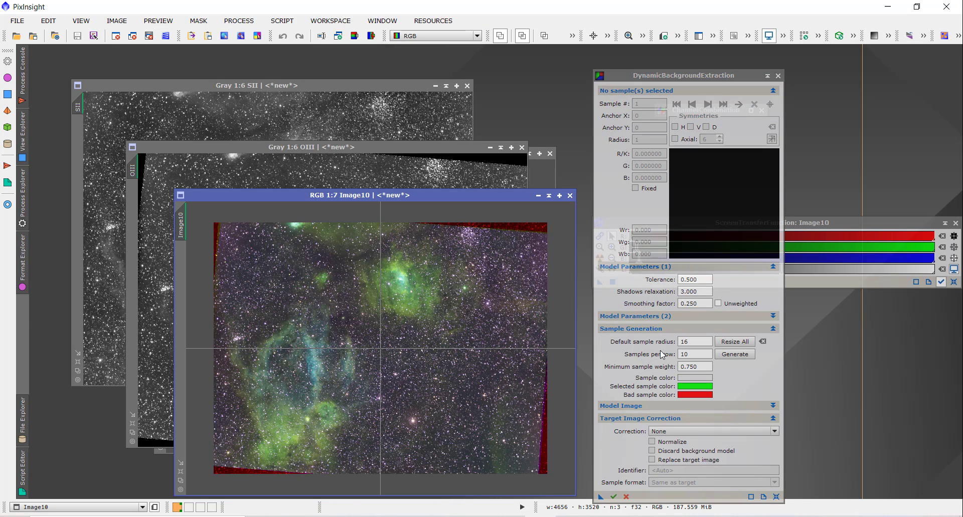
pyautogui.moveTo(696, 343); pyautogui.dragTo(666, 343)
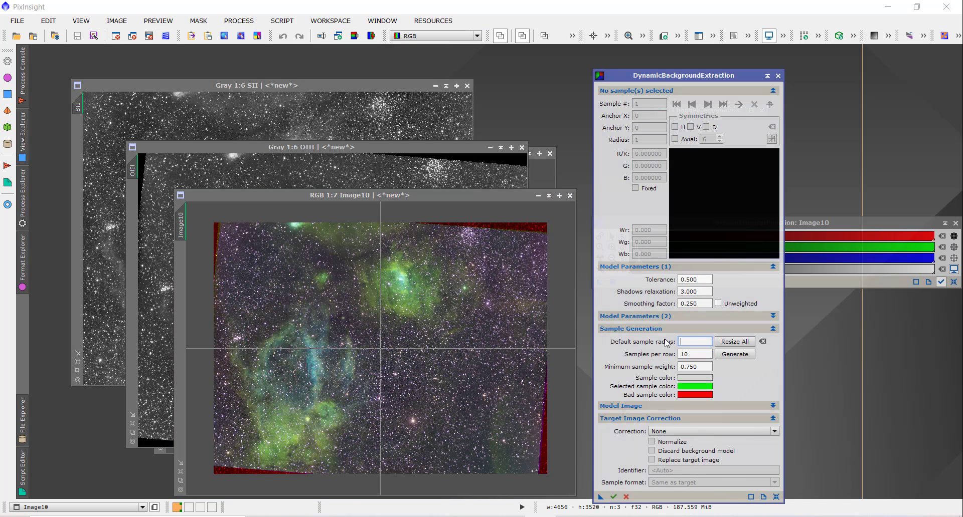
pyautogui.write('90')
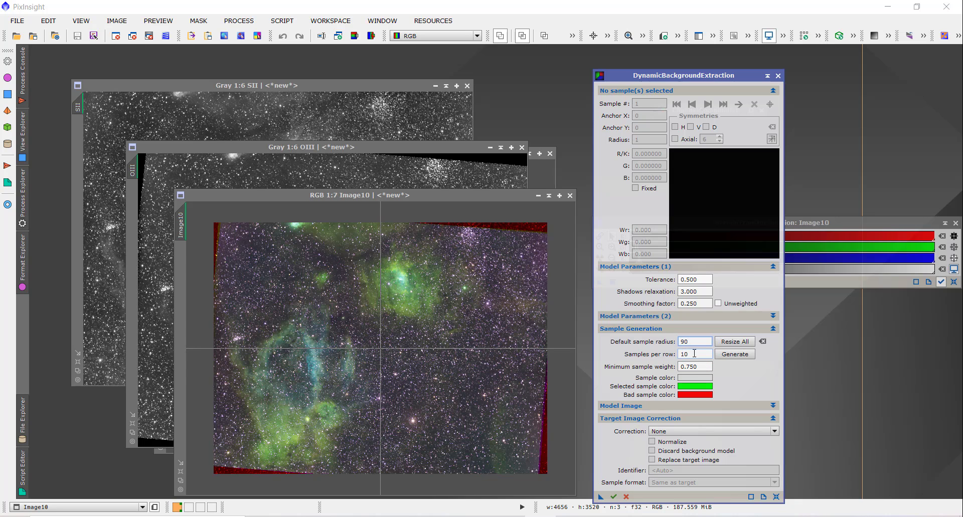
# Place 18 background samples over nebula-free sky around the two nebulae and near the frame edges of the combined image
pyautogui.click(395, 360)
pyautogui.click(444, 415)
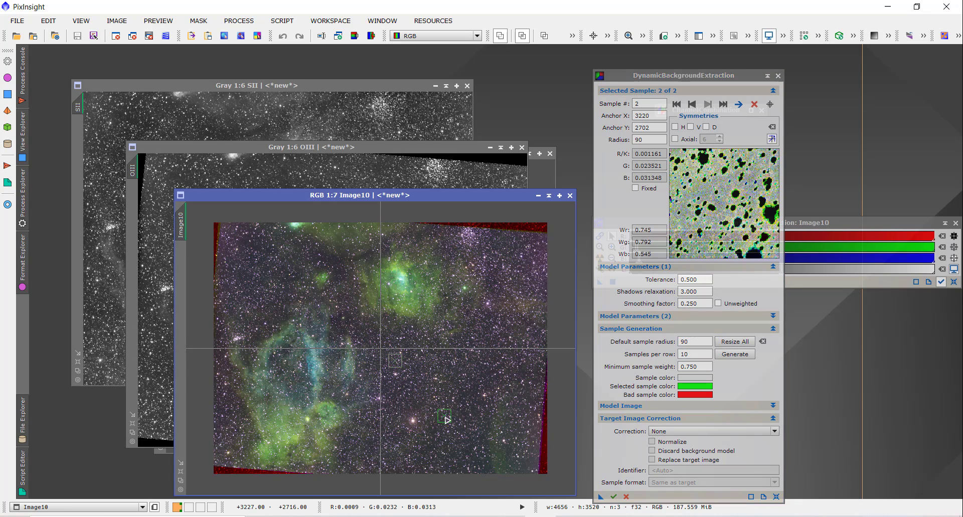
pyautogui.click(471, 467)
pyautogui.click(497, 358)
pyautogui.click(528, 364)
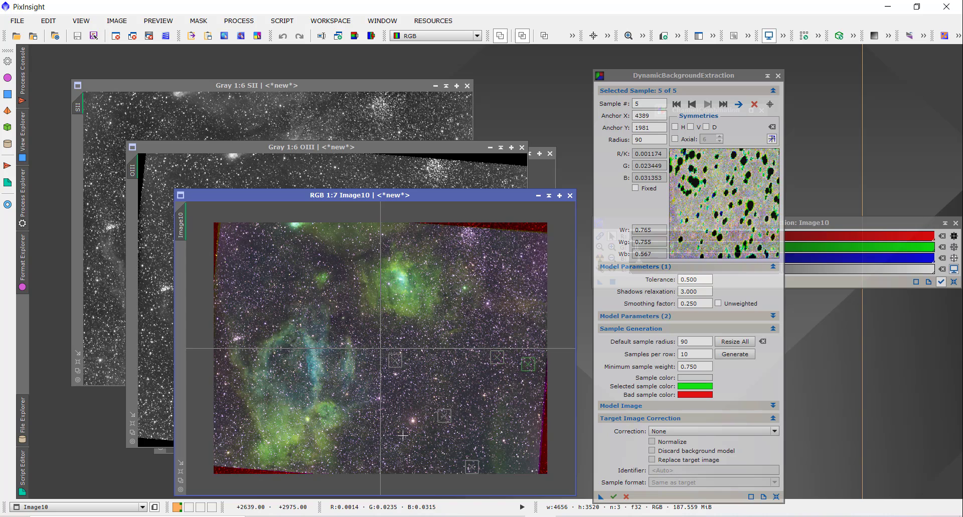
pyautogui.click(397, 453)
pyautogui.click(366, 331)
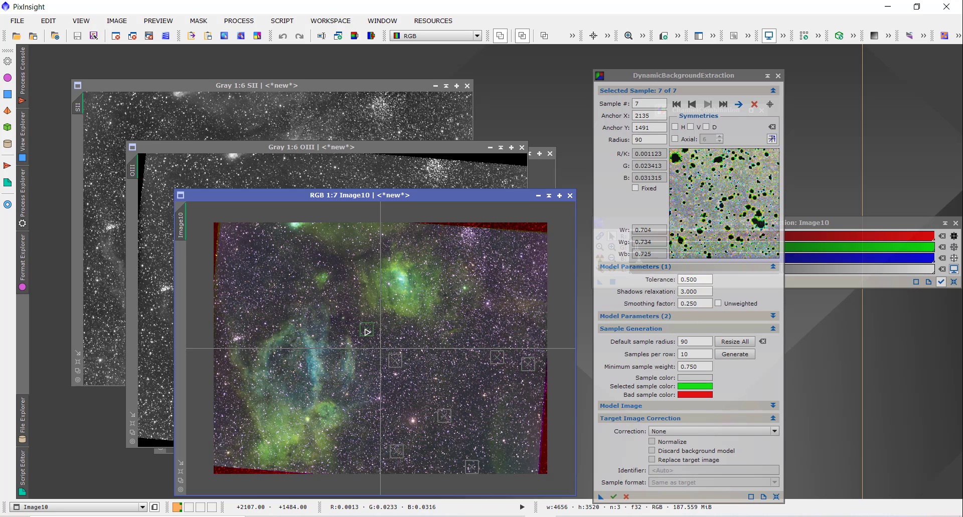
pyautogui.click(285, 287)
pyautogui.click(239, 239)
pyautogui.click(226, 292)
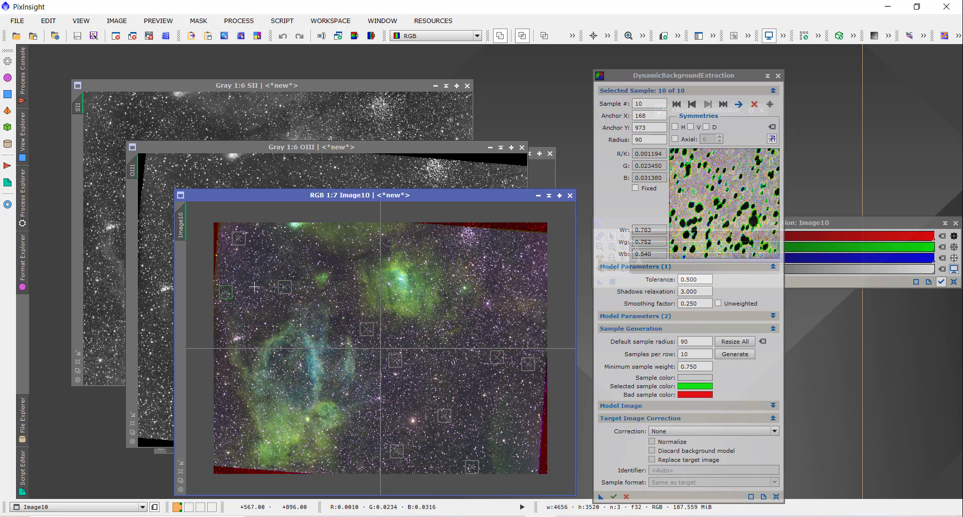
pyautogui.click(273, 279)
pyautogui.click(220, 410)
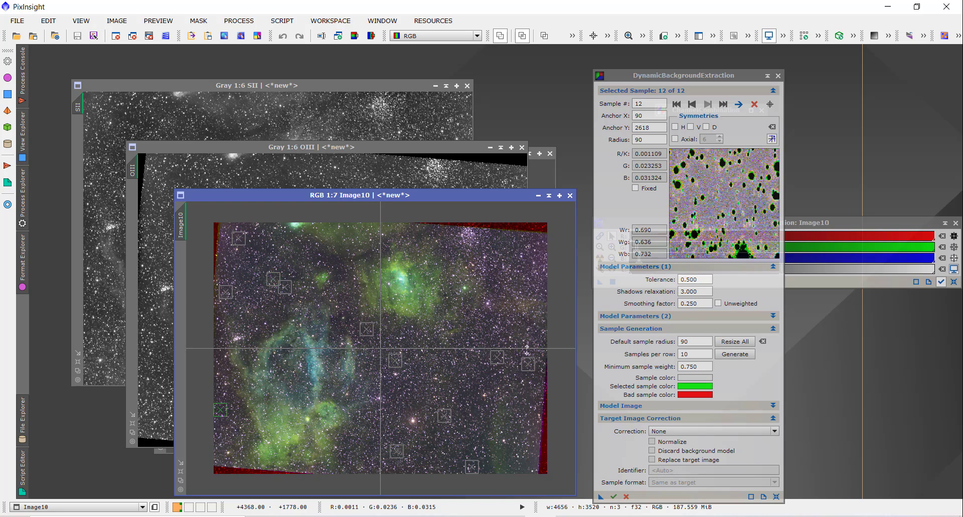
pyautogui.click(484, 323)
pyautogui.click(520, 269)
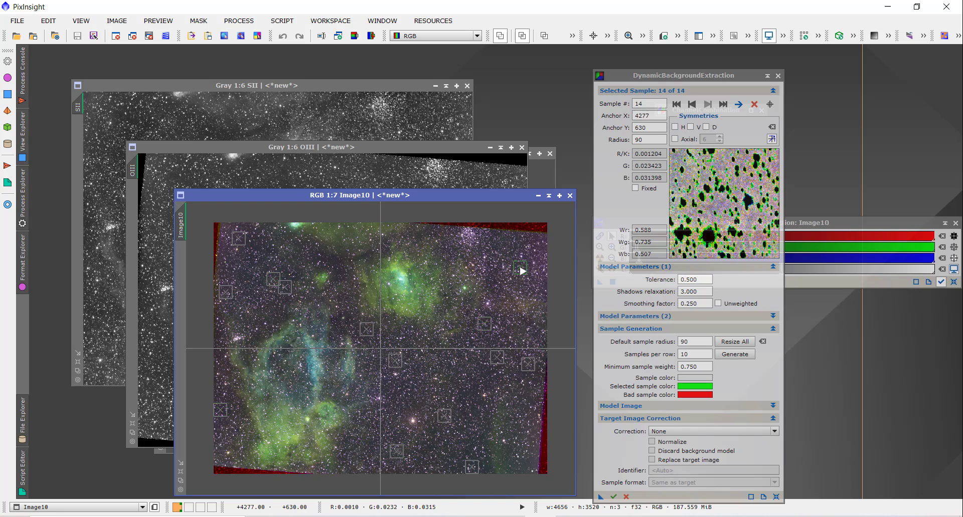
pyautogui.click(506, 244)
pyautogui.click(532, 245)
pyautogui.click(302, 252)
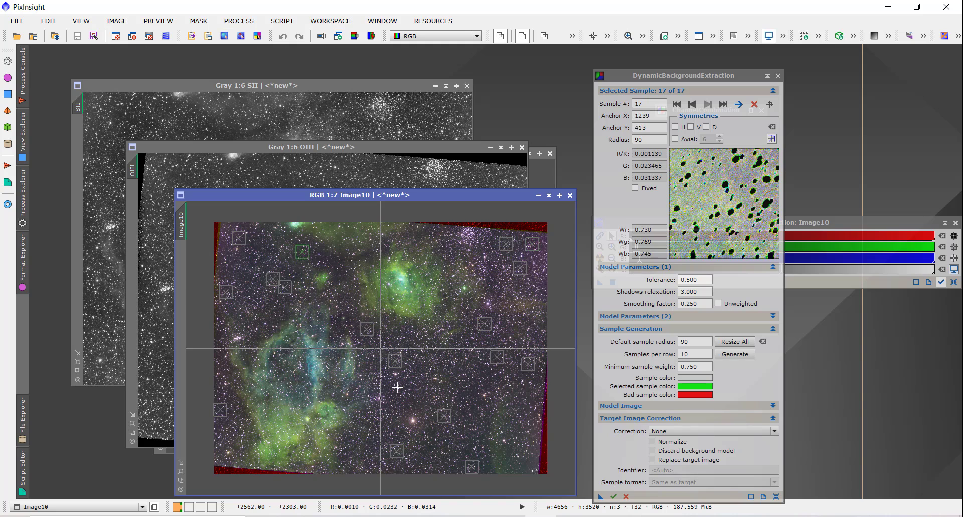
pyautogui.click(372, 462)
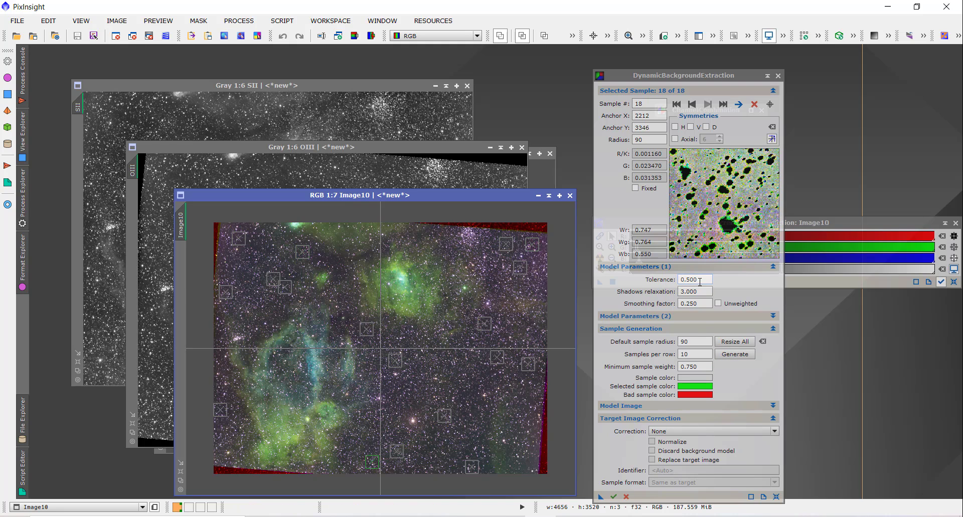
# Set tolerance to 0.900 and smoothing factor to 0.700, and run the extraction with Subtraction correction and the background model discarded
pyautogui.click(692, 280)
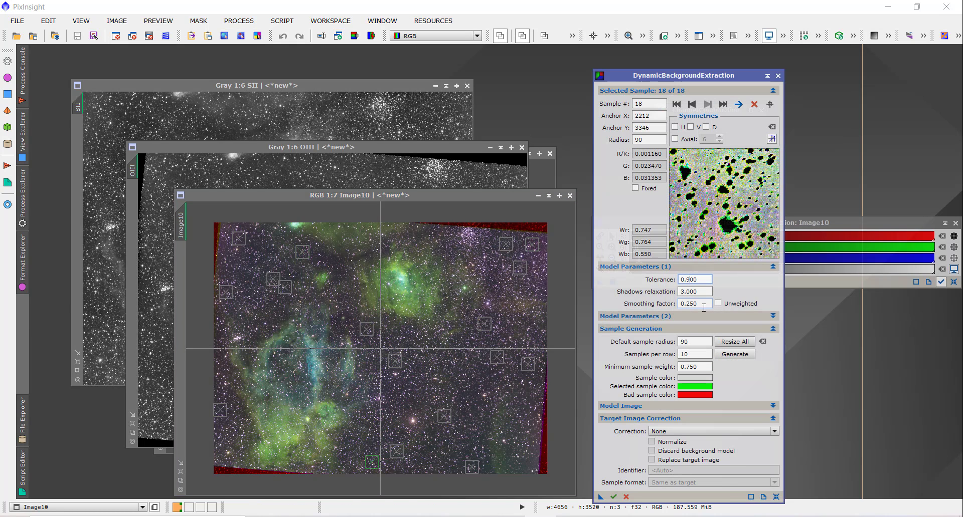
pyautogui.moveTo(696, 304); pyautogui.dragTo(688, 304)
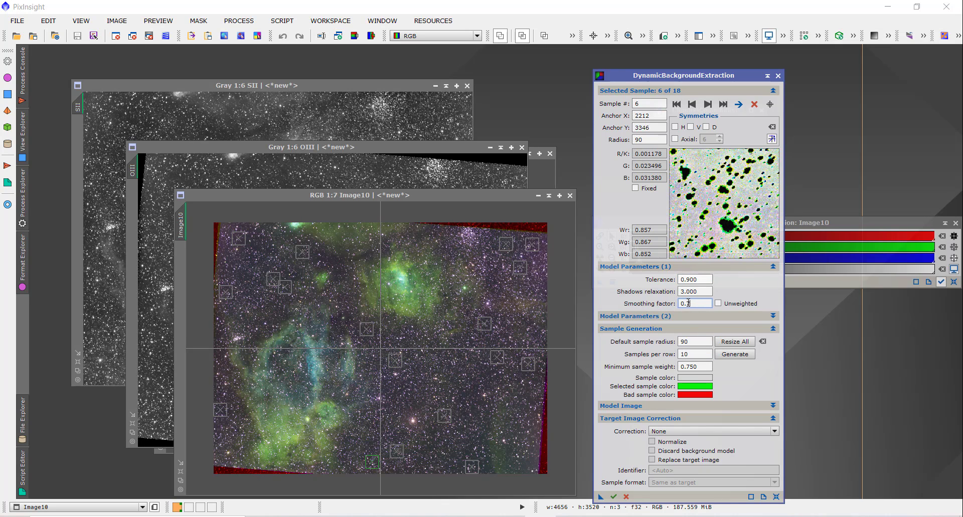
pyautogui.click(661, 431)
pyautogui.click(667, 443)
pyautogui.click(652, 451)
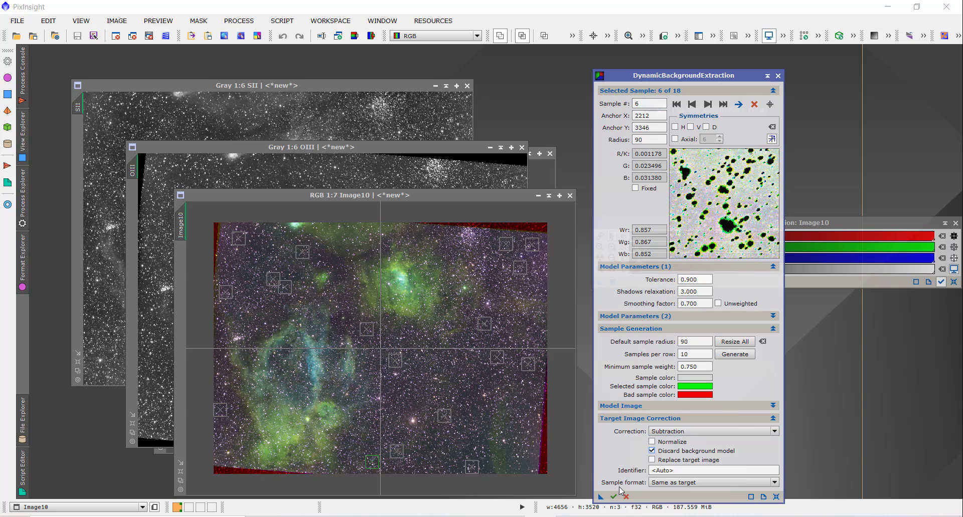
pyautogui.click(613, 497)
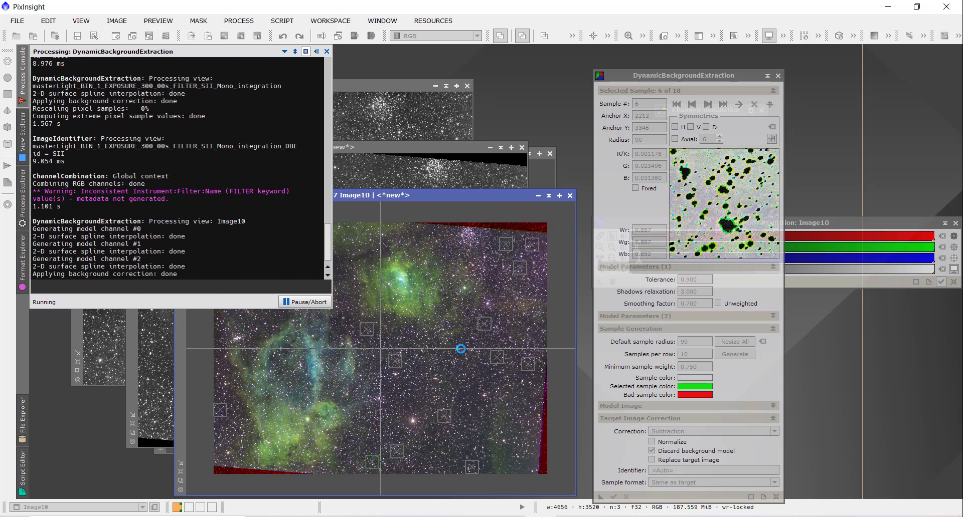
# Preview the background-corrected colour image with a linked-channel auto-stretch, and reset its screen stretch
pyautogui.click(803, 227)
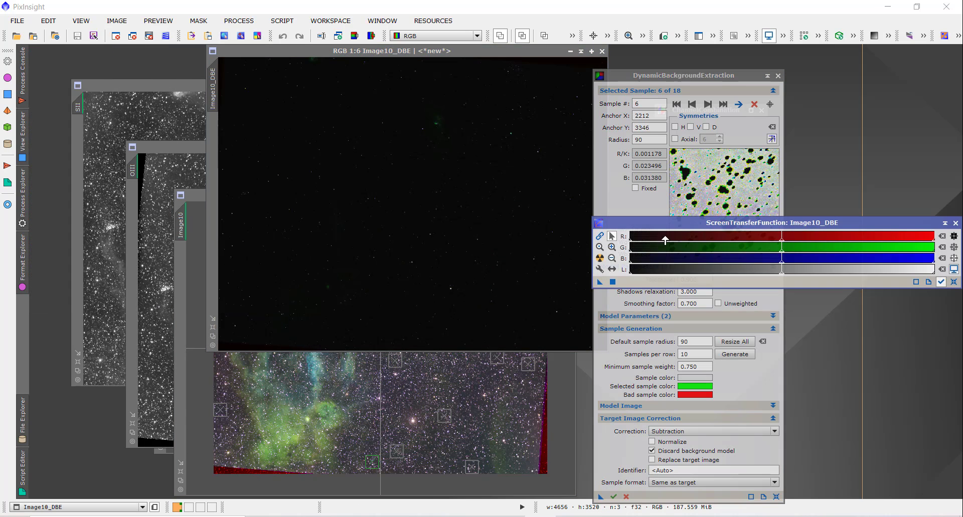
pyautogui.click(601, 258)
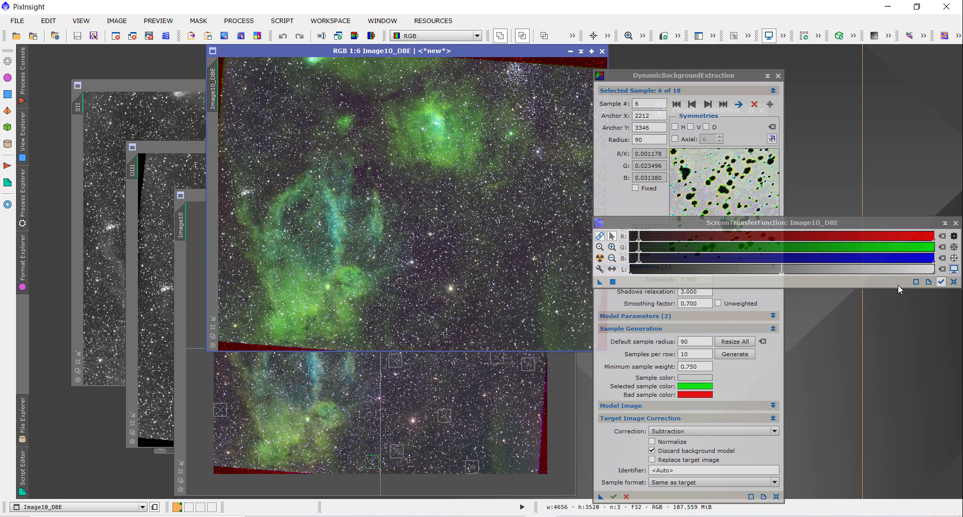
pyautogui.click(953, 281)
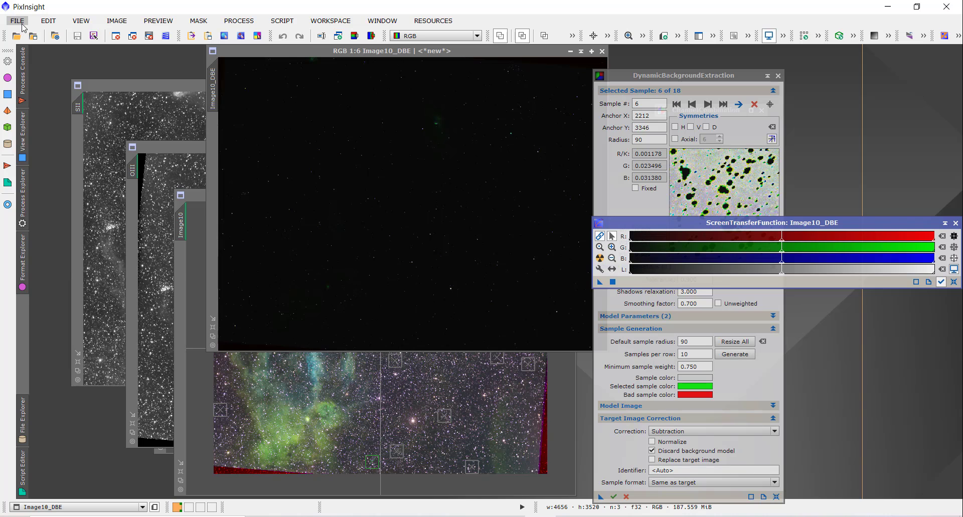
# Start saving the background-corrected colour image and create and open a new folder named "Bubble 3" inside Bubble2 as the destination
pyautogui.click(18, 20)
pyautogui.click(81, 120)
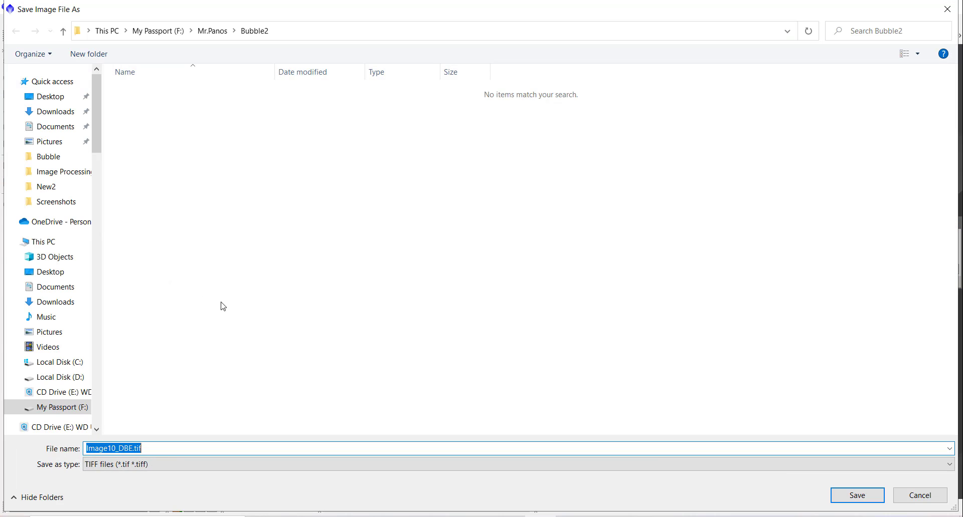
pyautogui.click(86, 54)
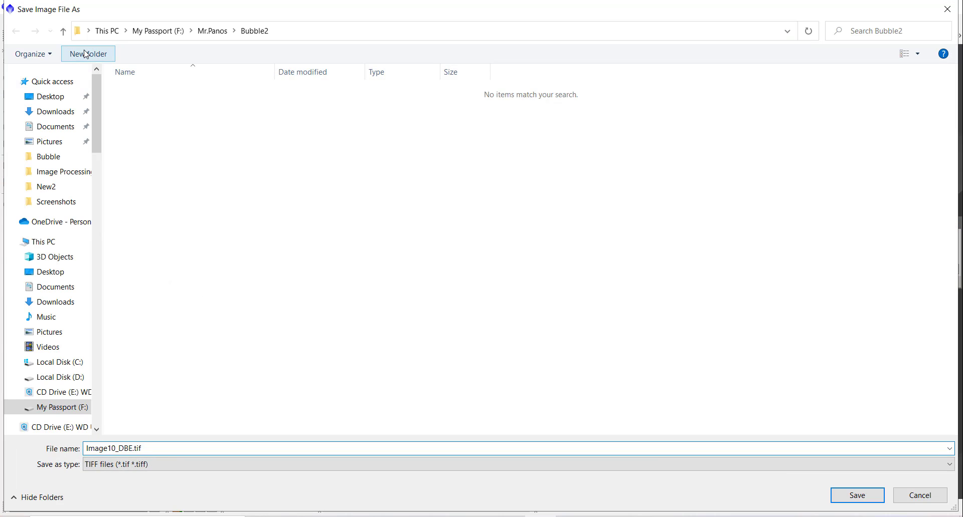
pyautogui.press('BackSpace')
pyautogui.write('Bubble 3')
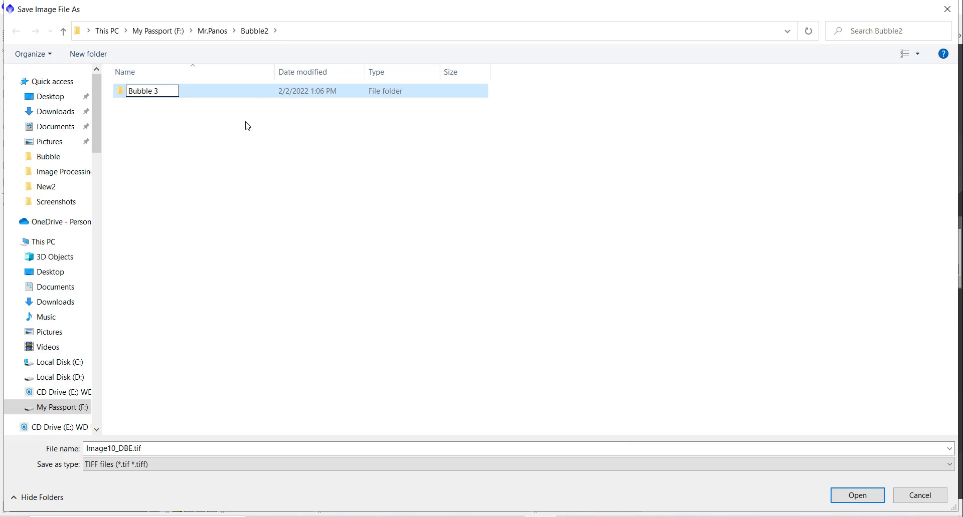
pyautogui.press('Return')
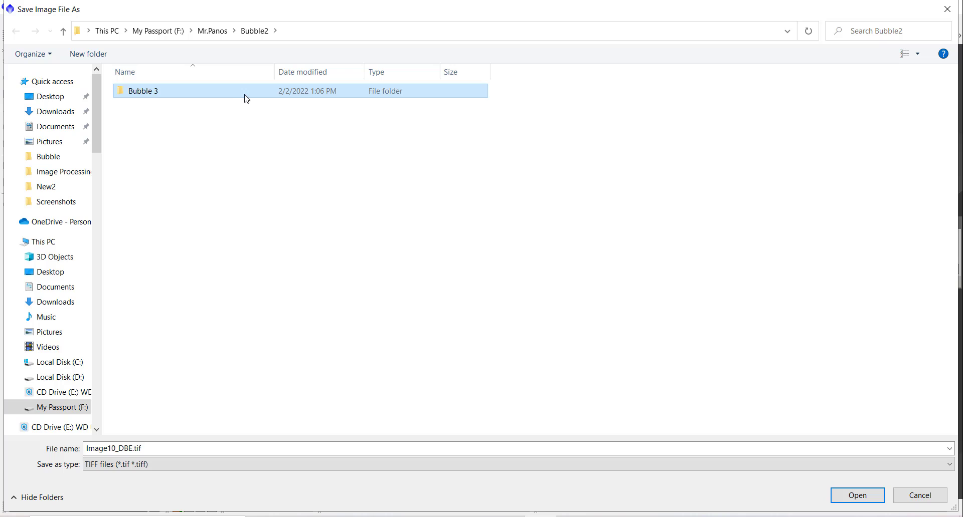
pyautogui.doubleClick(246, 94)
# Save the colour image as "Linear SHO" in TIFF format with 32-bit IEEE 754 floating point samples and no compression
pyautogui.click(219, 453)
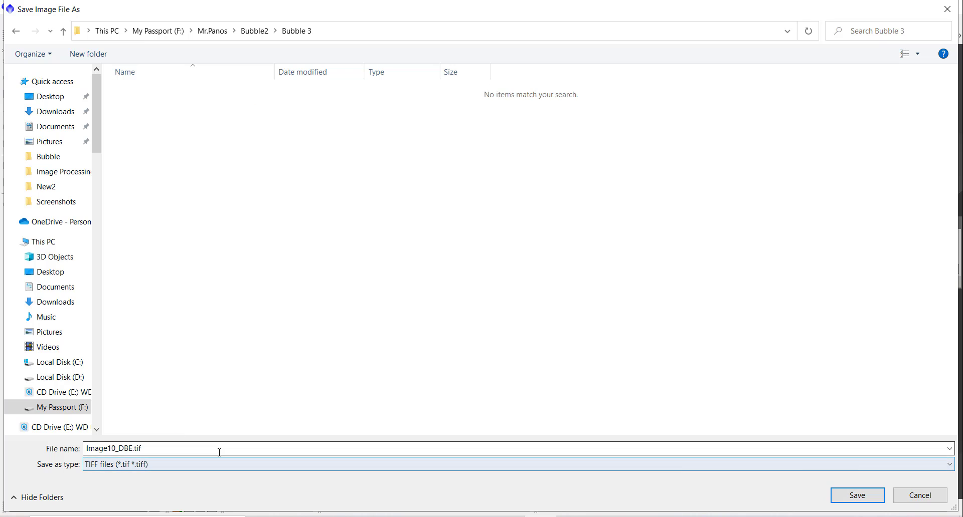
pyautogui.hotkey('ctrl', 'a')
pyautogui.press('BackSpace')
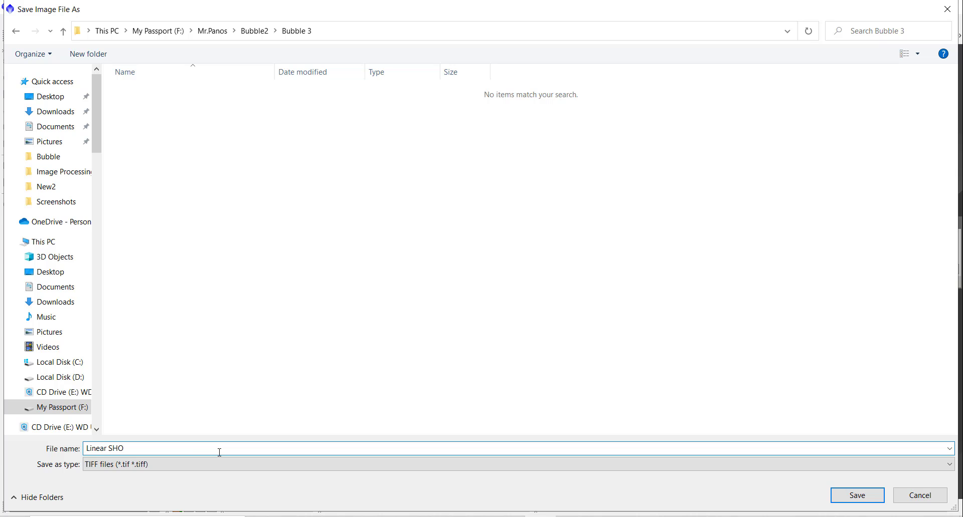
pyautogui.press('Return')
pyautogui.press('Return')
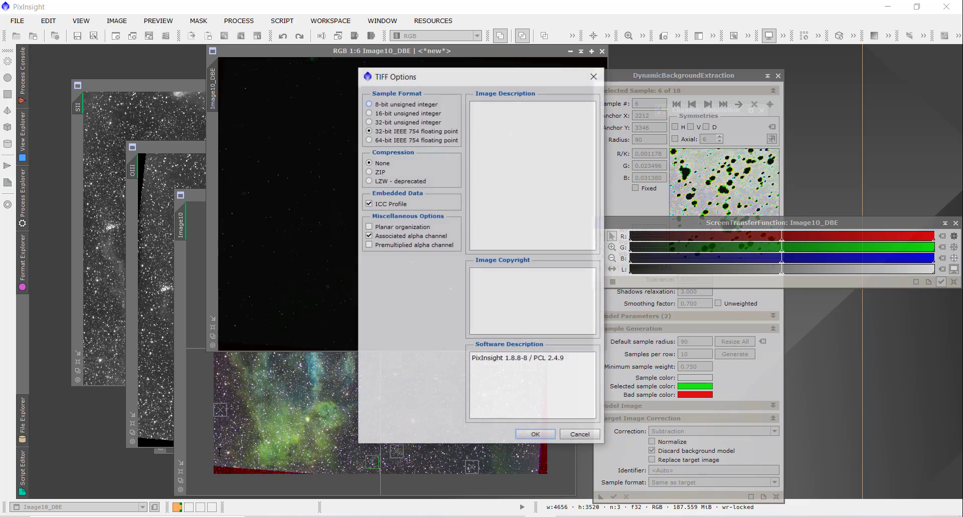
pyautogui.click(536, 435)
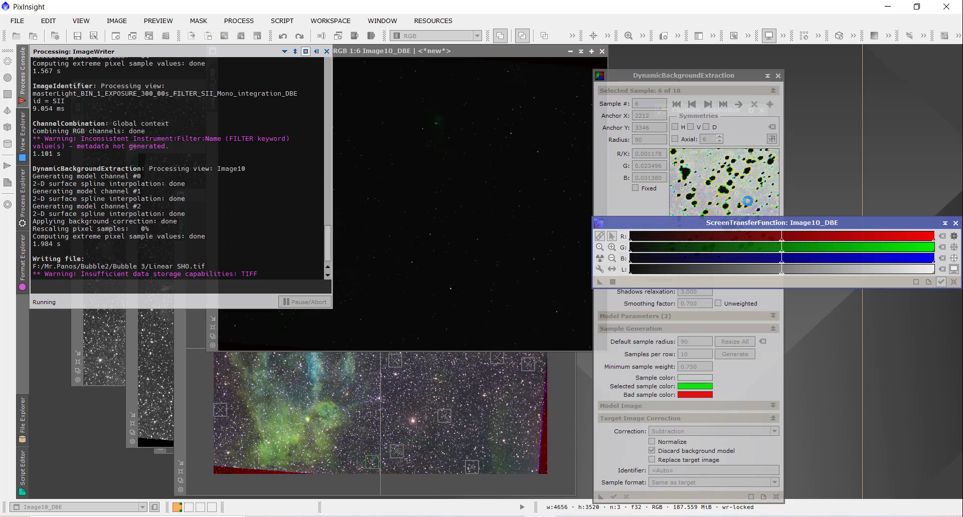
# End the DynamicBackgroundExtraction session and close the uncorrected combined image and the OIII image
pyautogui.click(778, 75)
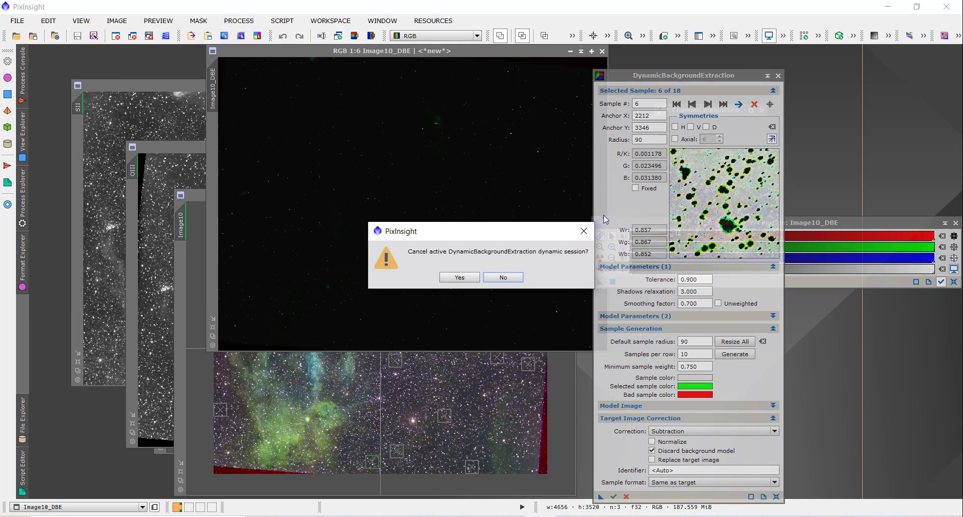
pyautogui.click(459, 278)
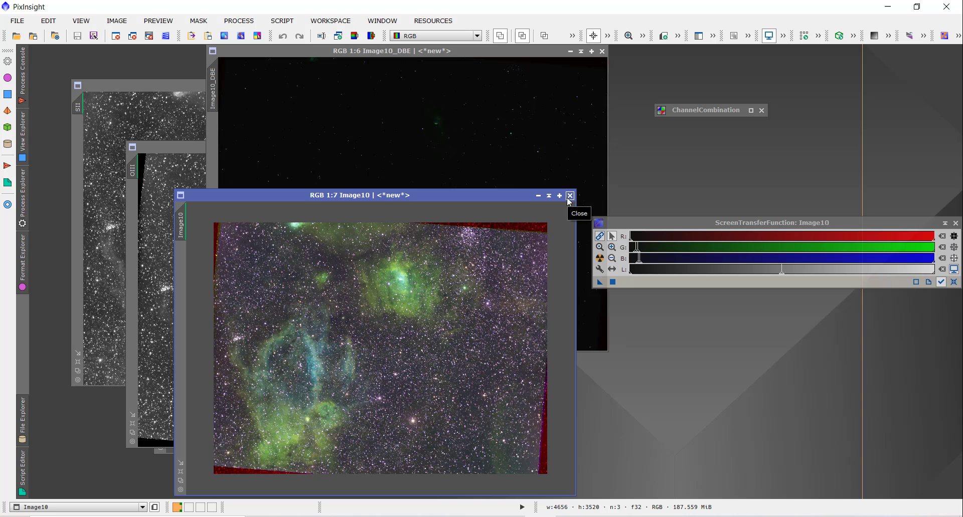
pyautogui.click(570, 195)
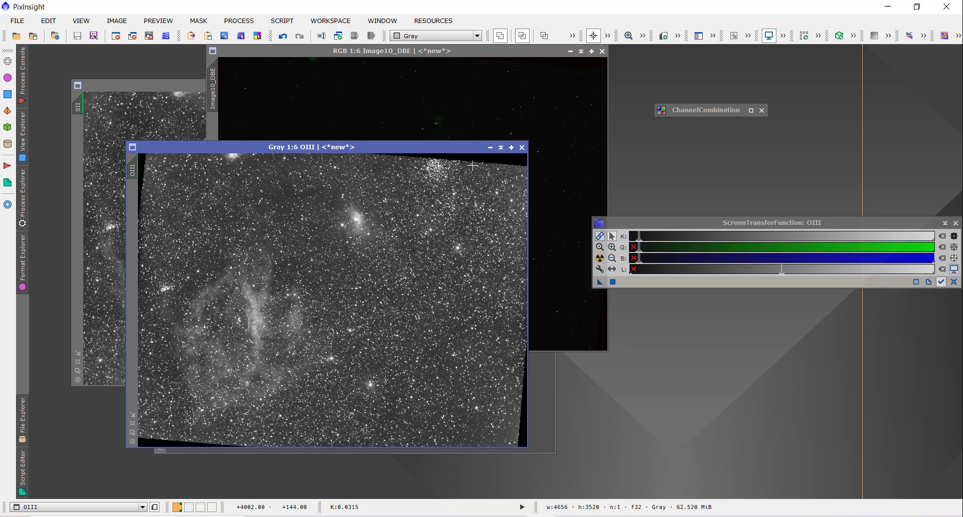
pyautogui.click(521, 147)
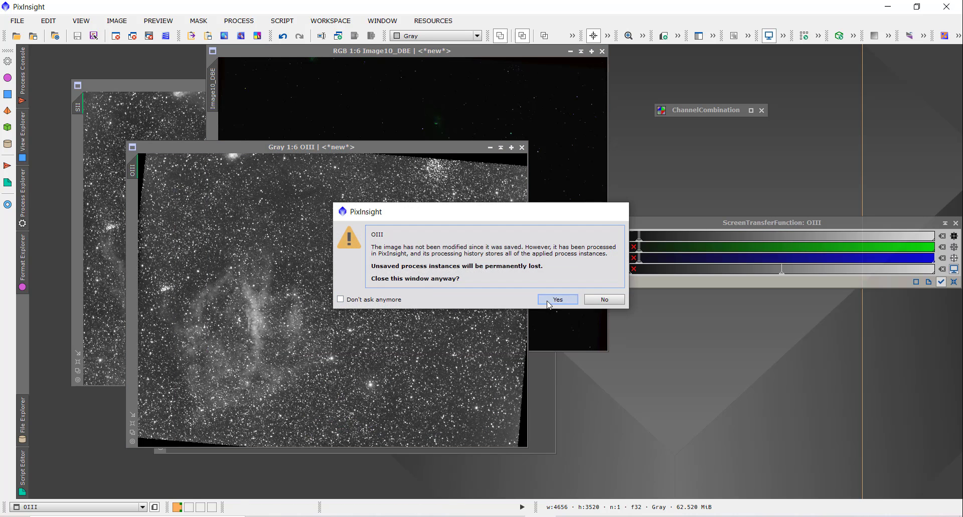
pyautogui.click(550, 301)
# Save the Ha_DBE image as Ha_DBE.tif in the Bubble 3 folder, as an uncompressed 16-bit unsigned integer TIFF
pyautogui.click(381, 403)
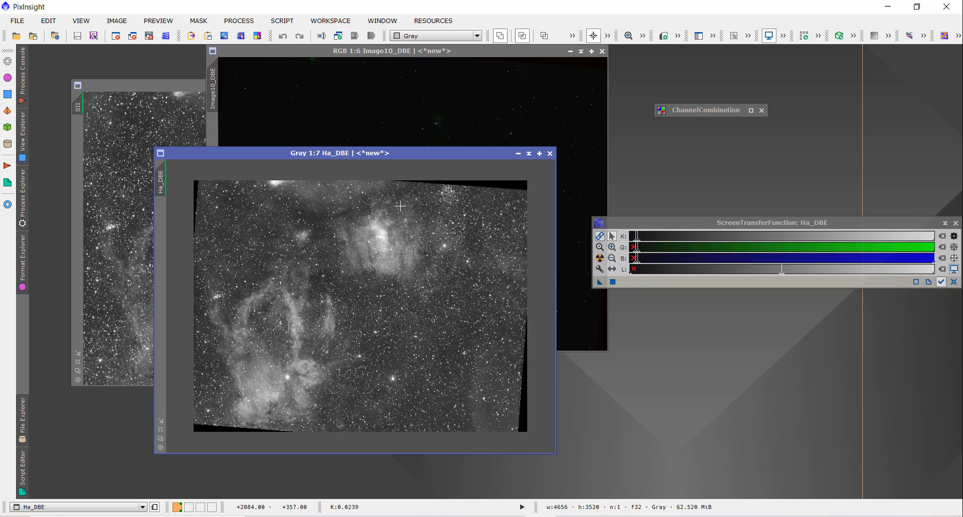
pyautogui.click(17, 21)
pyautogui.click(69, 121)
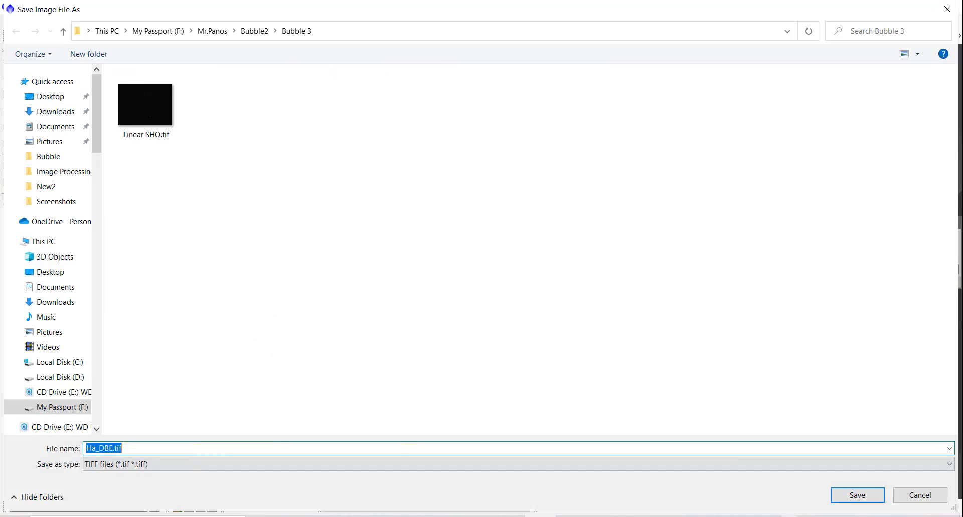
pyautogui.click(855, 497)
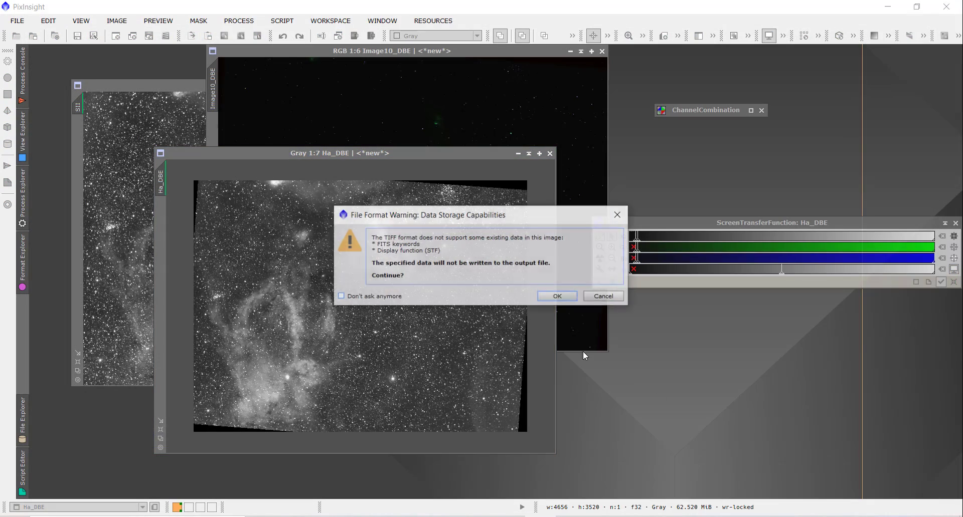
pyautogui.click(556, 295)
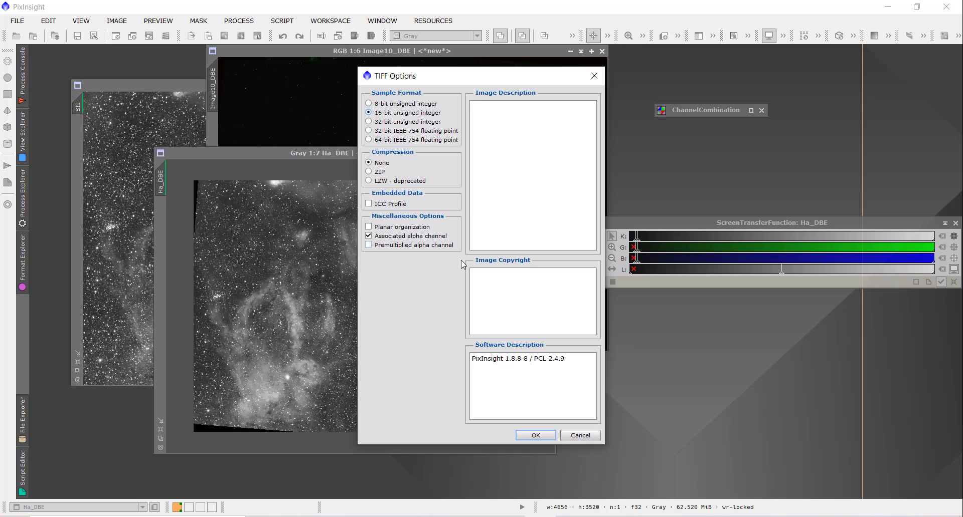
pyautogui.click(554, 437)
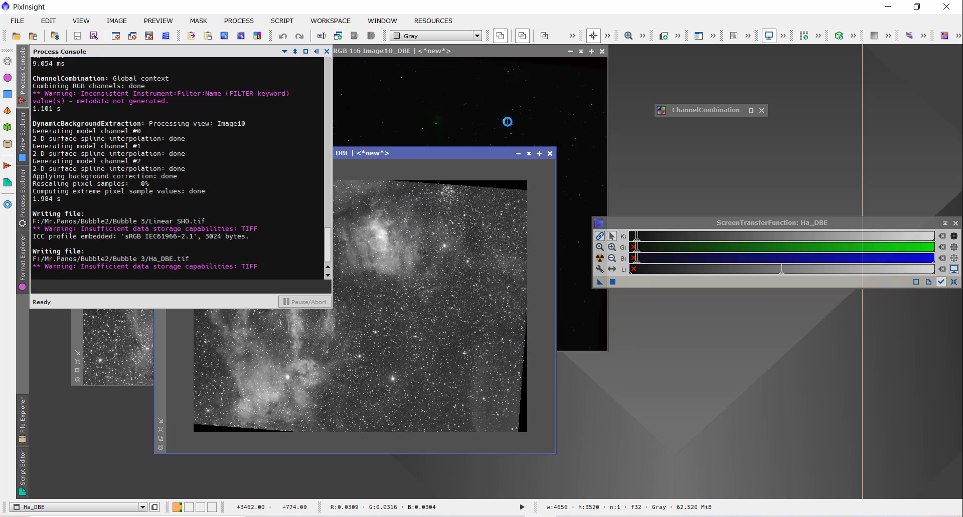
# Bring the background-corrected colour image to the front, move it beside the other images, and auto-stretch its screen display with linked channels
pyautogui.click(508, 121)
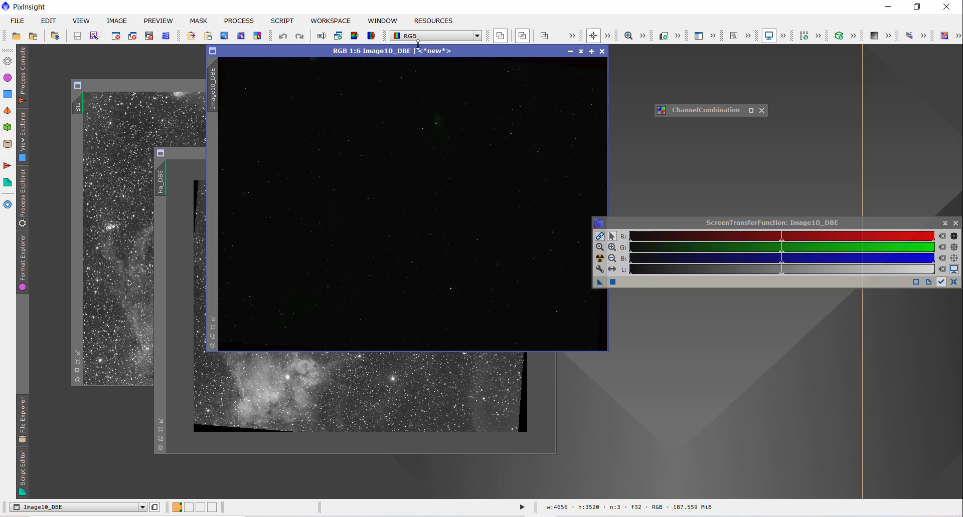
pyautogui.moveTo(412, 53); pyautogui.dragTo(339, 129)
pyautogui.click(244, 20)
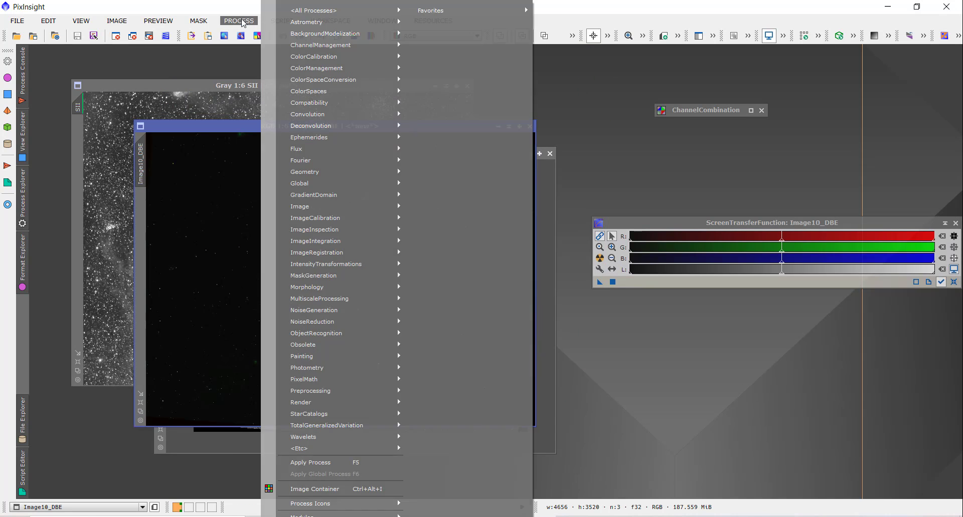
pyautogui.click(600, 259)
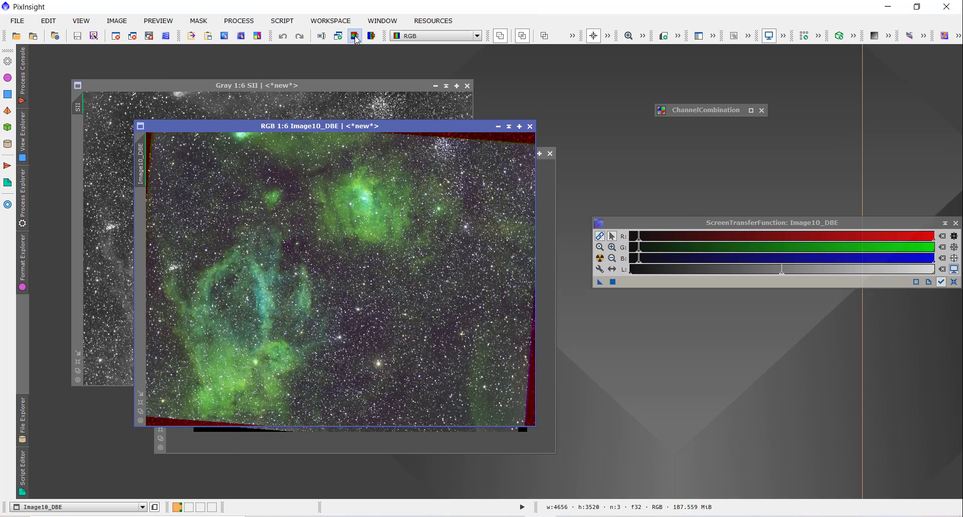
# Run the CorrectMagentaStars script on Image10_DBE with no mask and an amount of 0.80
pyautogui.click(281, 21)
pyautogui.moveTo(361, 172)
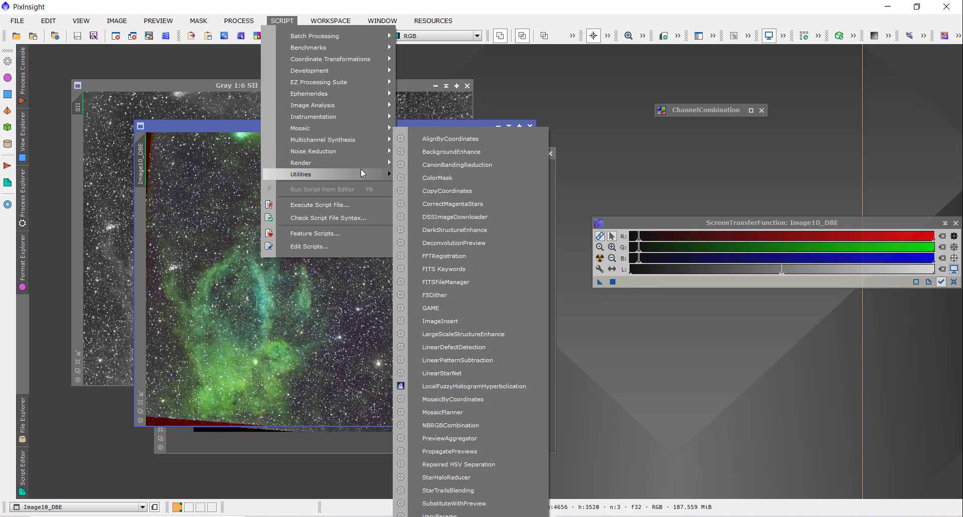
pyautogui.click(470, 203)
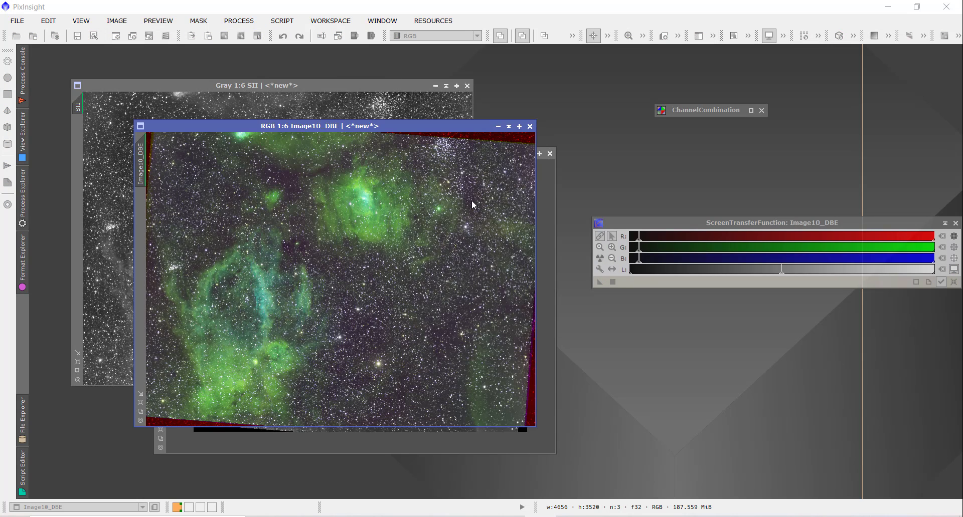
pyautogui.click(536, 336)
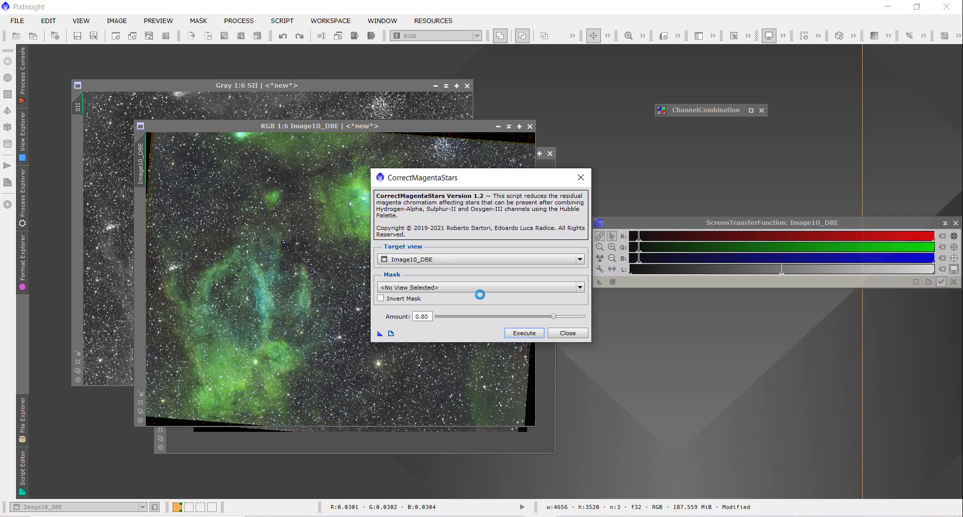
pyautogui.click(567, 334)
# Examine the star colours up close in the centre and towards the edge of the corrected colour image for remaining magenta
pyautogui.scroll(5, 495, 329)
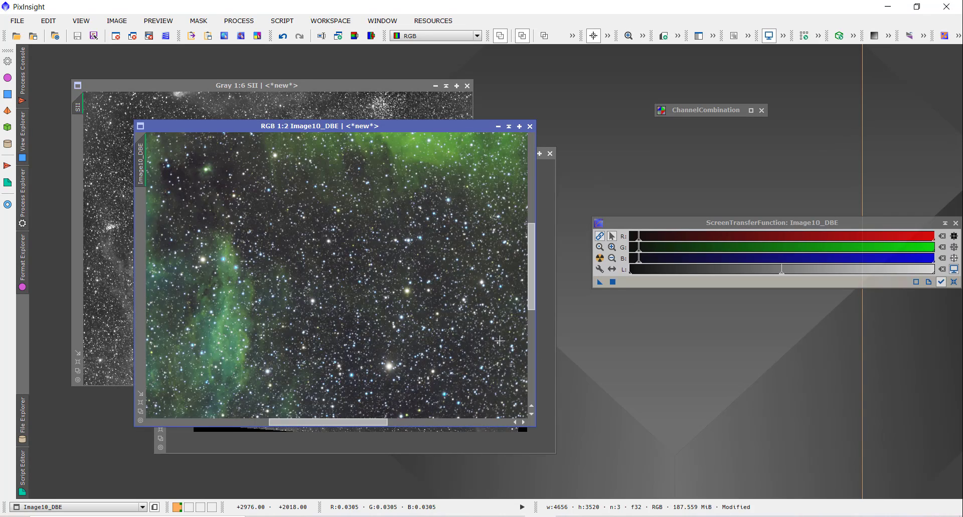
pyautogui.moveTo(344, 421)
pyautogui.mouseDown()
pyautogui.moveTo(395, 420)
pyautogui.moveTo(358, 424)
pyautogui.mouseUp()
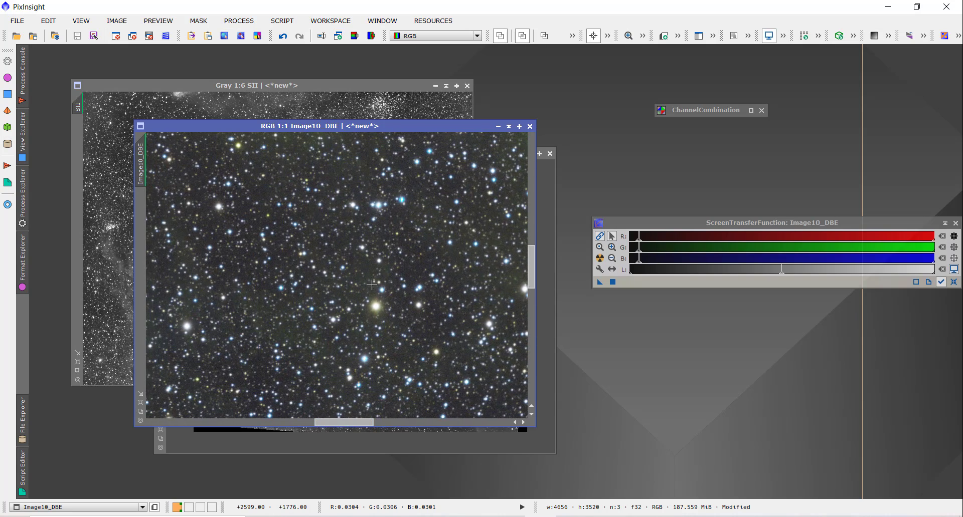
pyautogui.scroll(-1, 372, 278)
pyautogui.scroll(2, 371, 279)
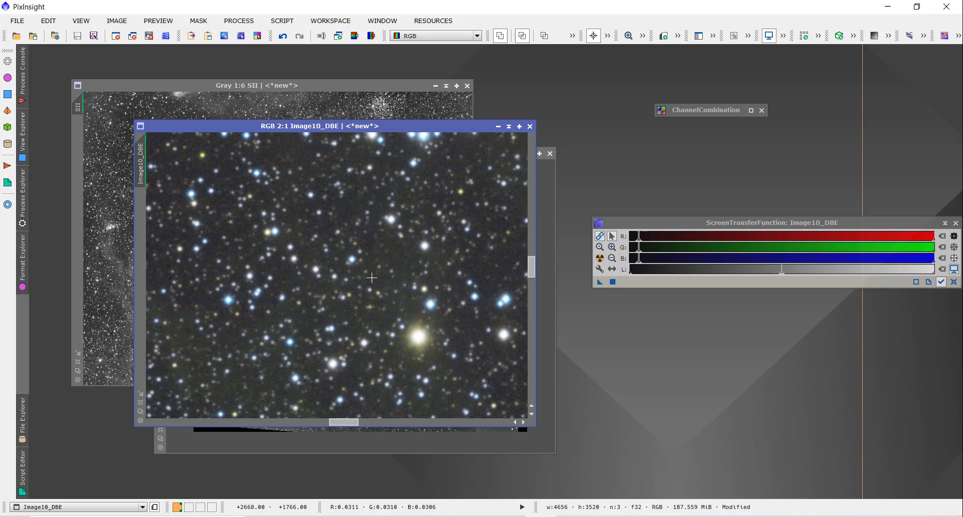
pyautogui.scroll(-2, 372, 278)
pyautogui.scroll(1, 371, 278)
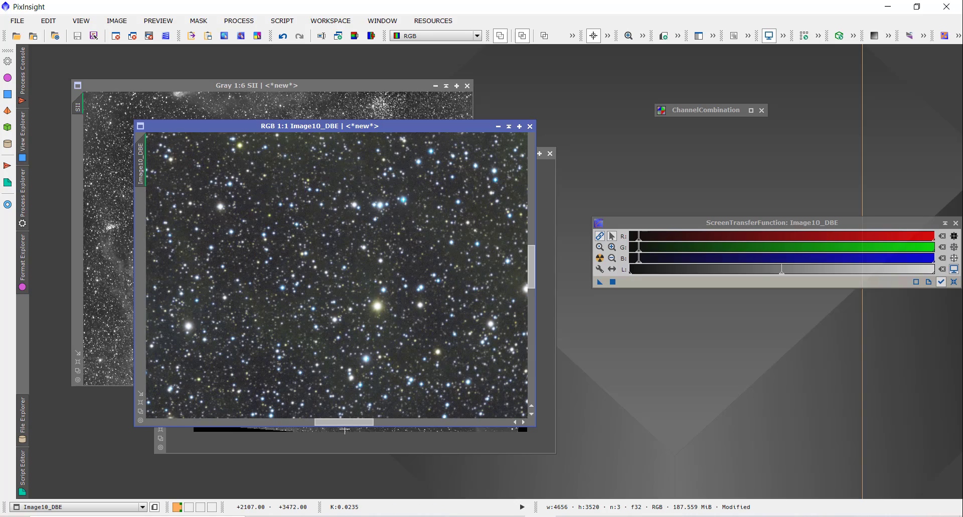
pyautogui.moveTo(358, 422); pyautogui.dragTo(495, 419)
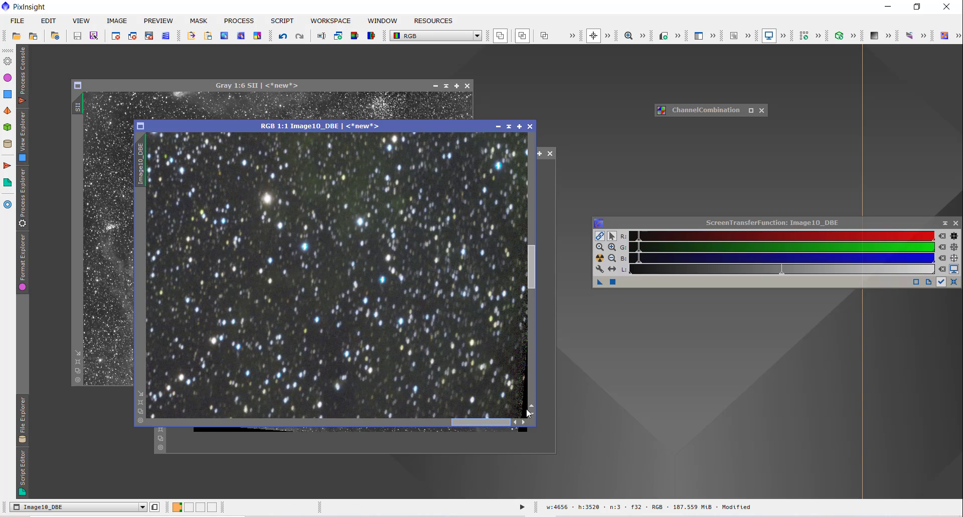
pyautogui.scroll(-5, 341, 281)
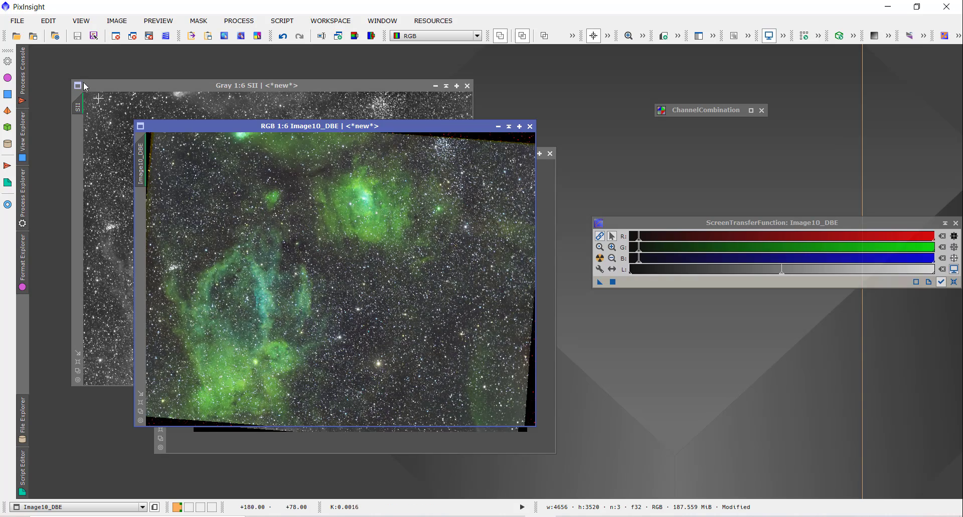
# Save the star-corrected colour image over Linear SHO.tif as an uncompressed TIFF with 32-bit IEEE 754 floating point samples
pyautogui.hotkey('alt', 'f')
pyautogui.click(85, 126)
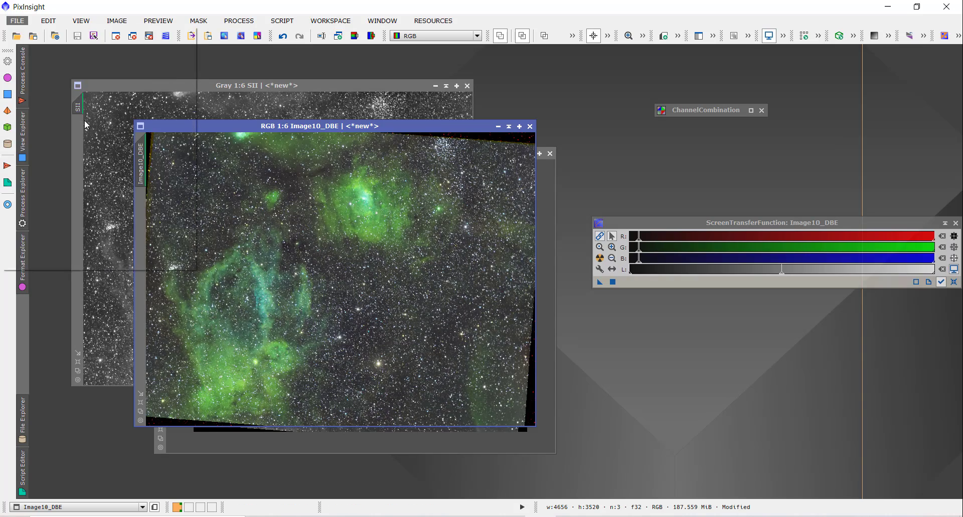
pyautogui.click(224, 120)
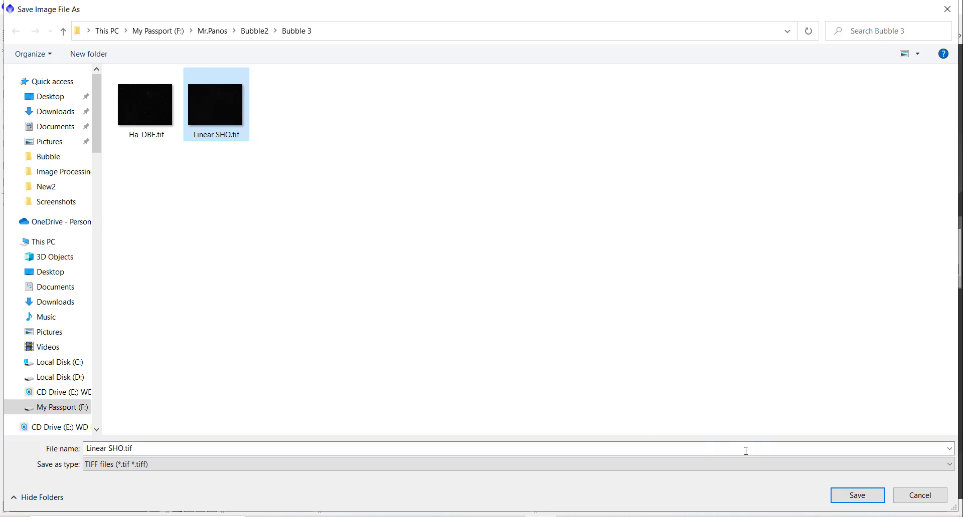
pyautogui.click(847, 496)
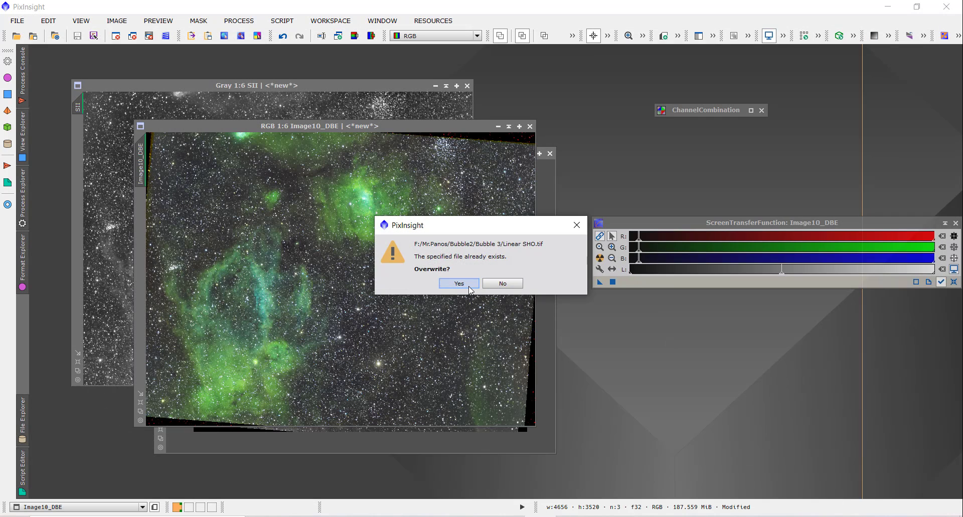
pyautogui.click(459, 283)
pyautogui.click(559, 296)
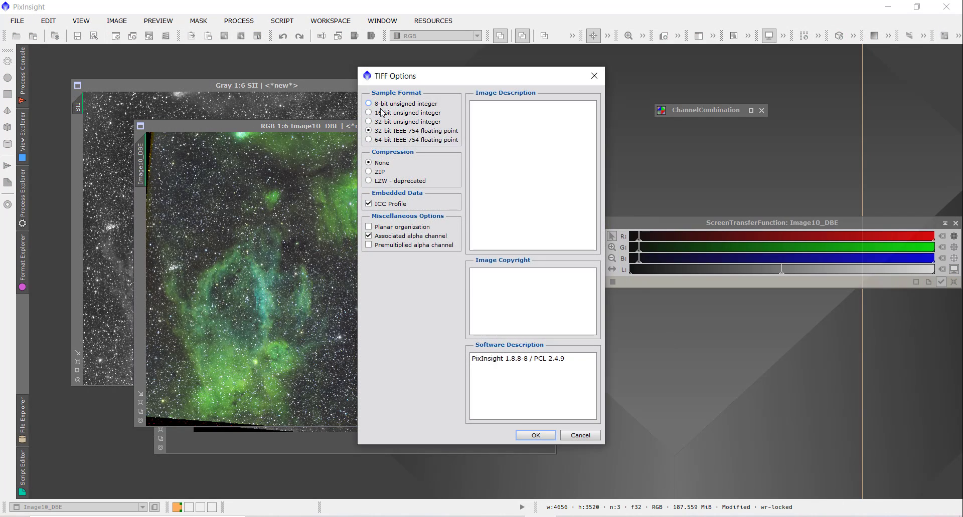
pyautogui.click(535, 435)
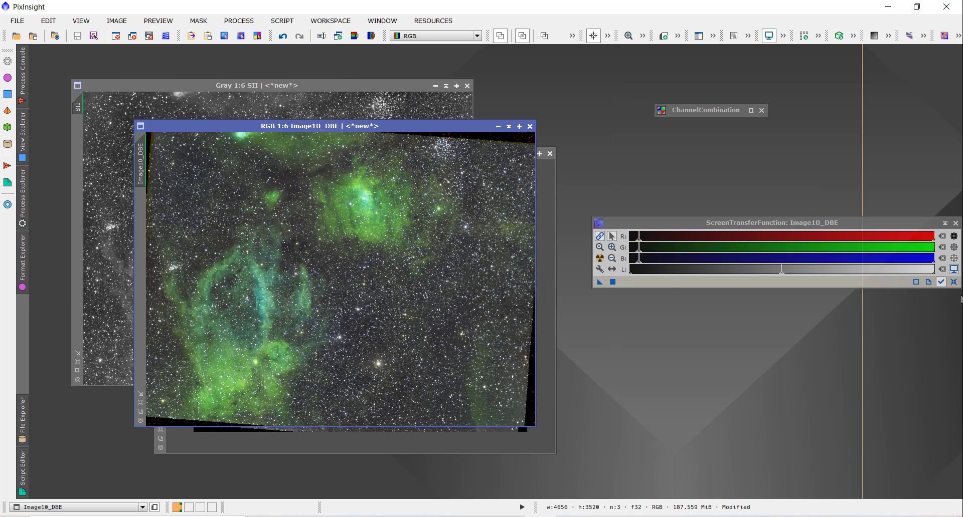
# Clear the screen stretch on Image10_DBE and apply a first HistogramTransformation stretch with midtones about 0.088, using a real-time preview, then reset the process
pyautogui.click(954, 282)
pyautogui.click(239, 21)
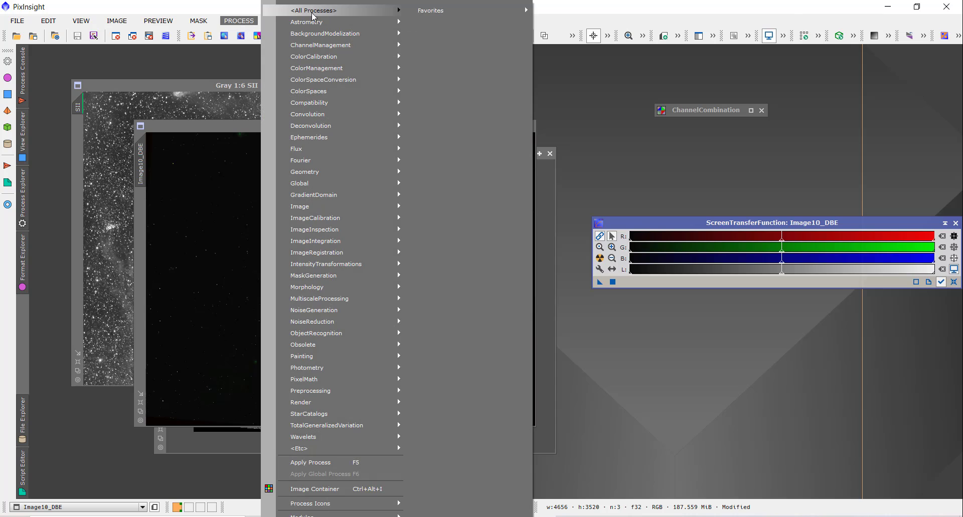
pyautogui.moveTo(351, 11)
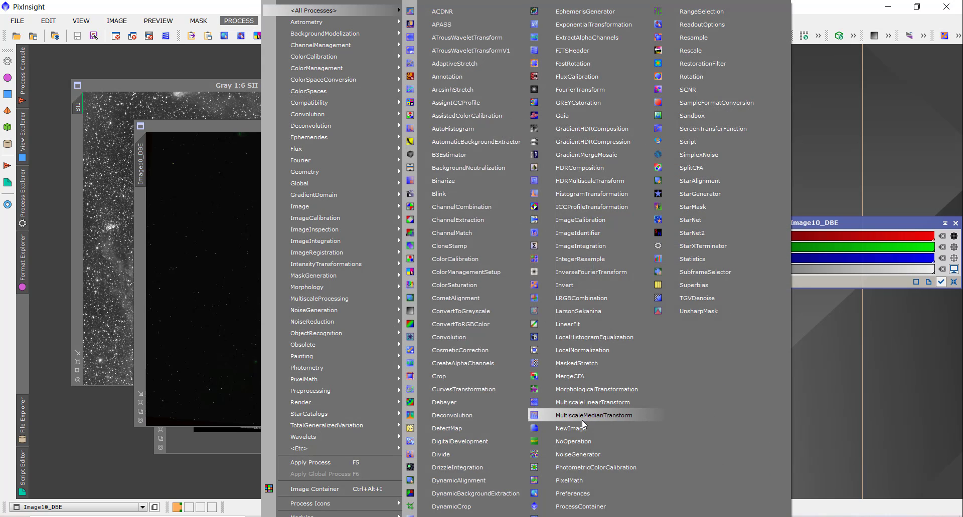
pyautogui.click(585, 193)
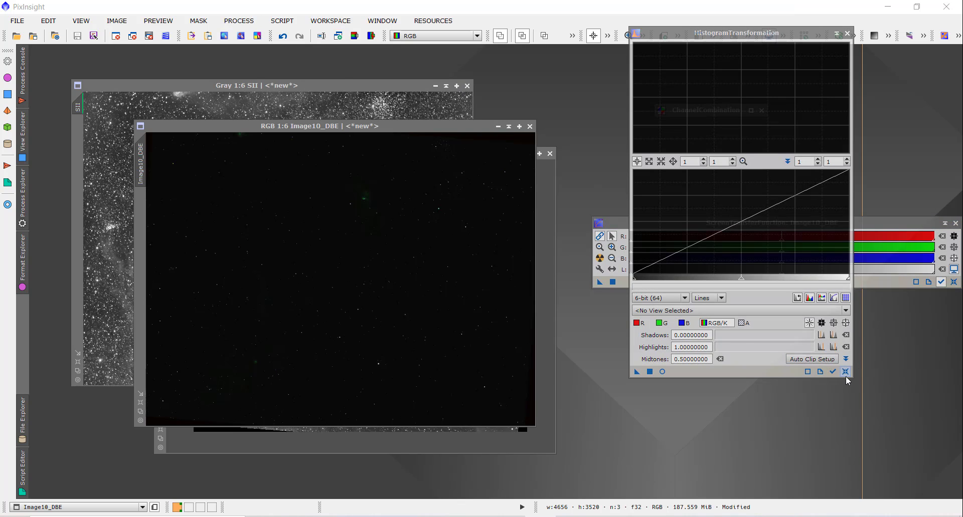
pyautogui.click(833, 372)
pyautogui.click(662, 371)
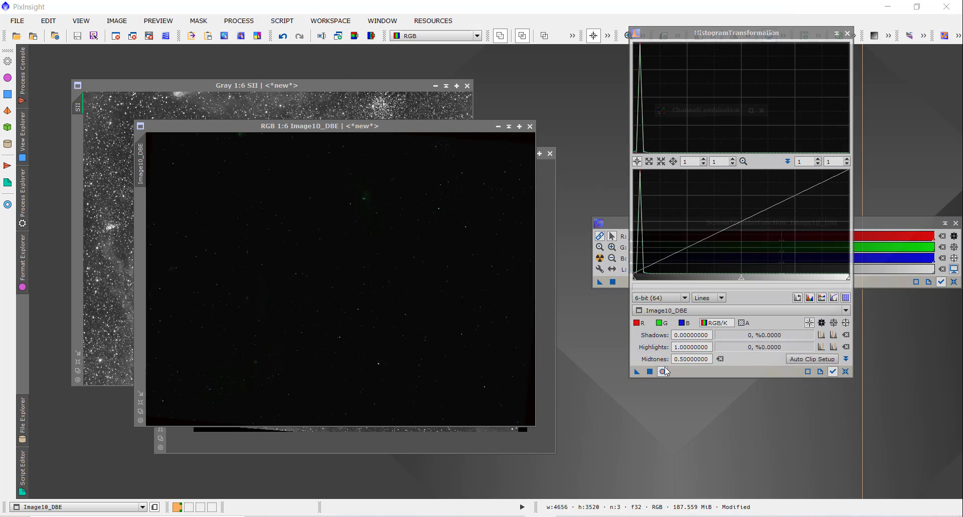
pyautogui.moveTo(741, 277); pyautogui.dragTo(651, 280)
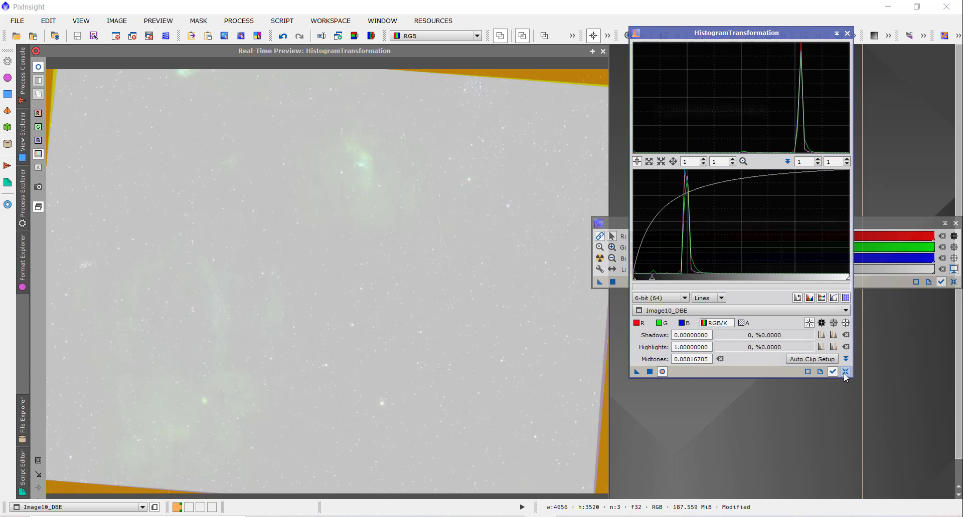
pyautogui.click(846, 373)
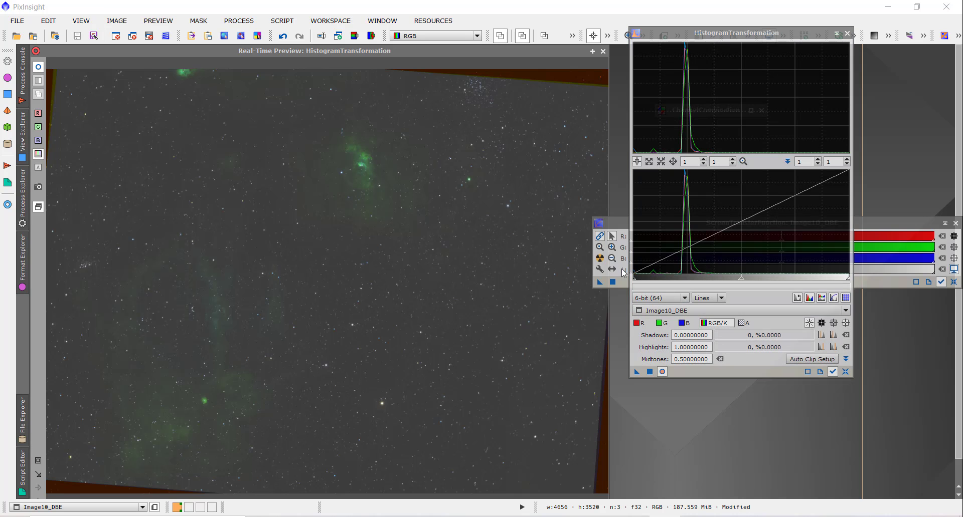
# Apply a second histogram stretch to Image10_DBE with shadows about 0.209 and midtones about 0.205, and close the process and its preview
pyautogui.moveTo(658, 281); pyautogui.dragTo(696, 283)
pyautogui.moveTo(762, 279); pyautogui.dragTo(712, 280)
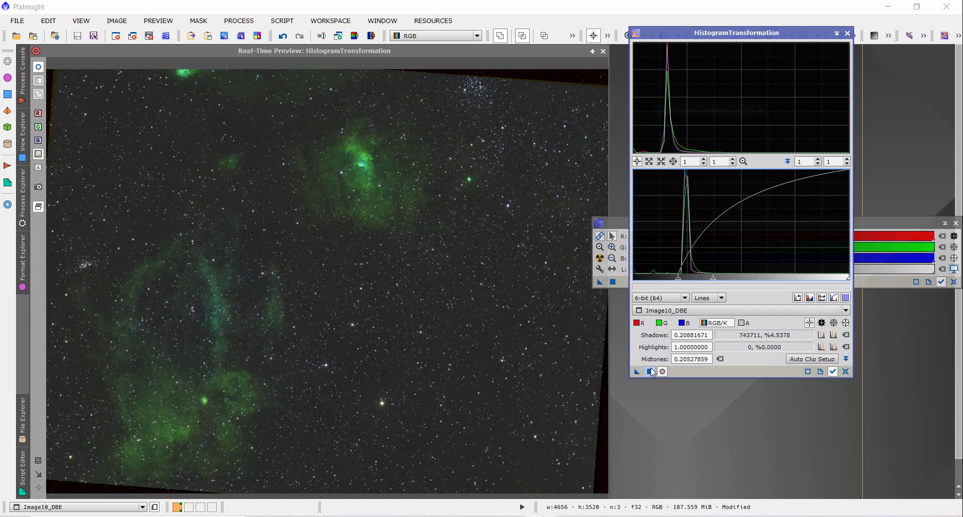
pyautogui.click(650, 372)
pyautogui.click(847, 34)
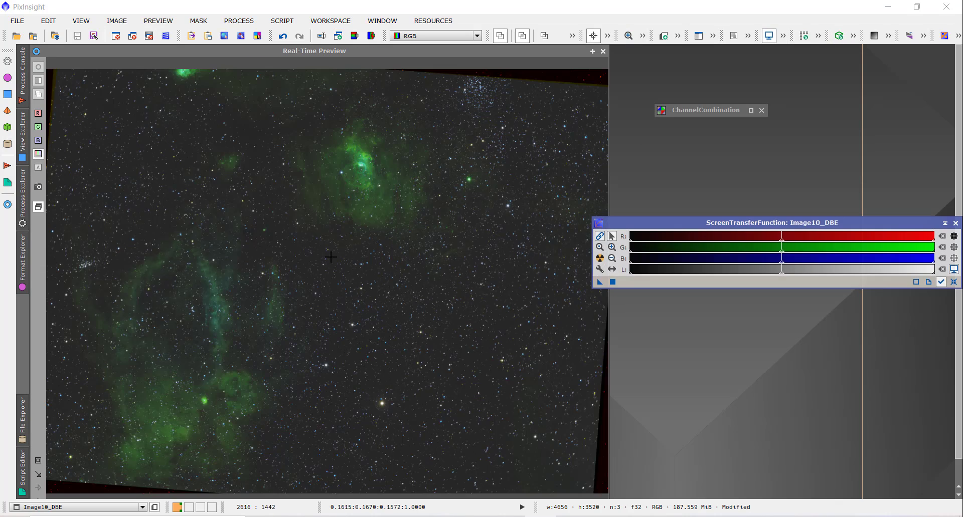
pyautogui.click(603, 51)
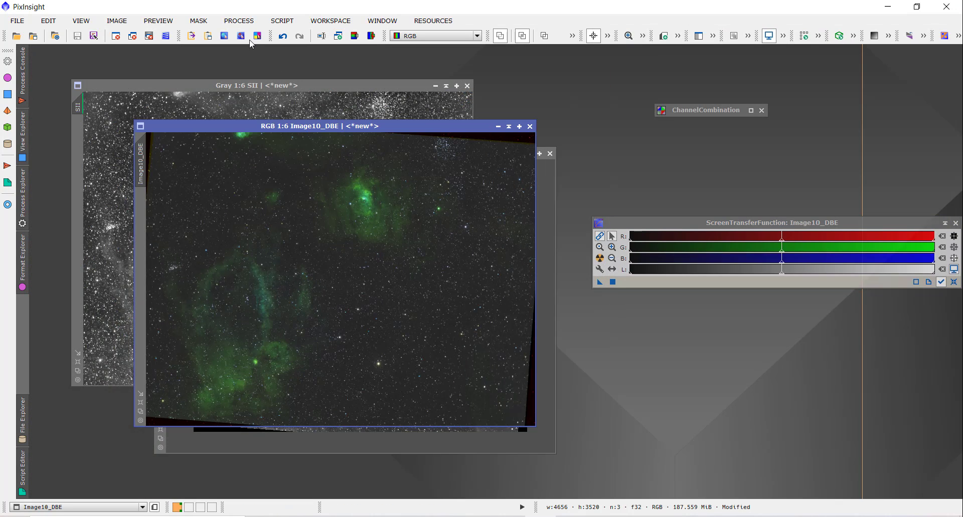
# Apply another HistogramTransformation to Image10_DBE with shadows about 0.111 and midtones about 0.444, then reset its settings
pyautogui.click(238, 21)
pyautogui.moveTo(321, 10)
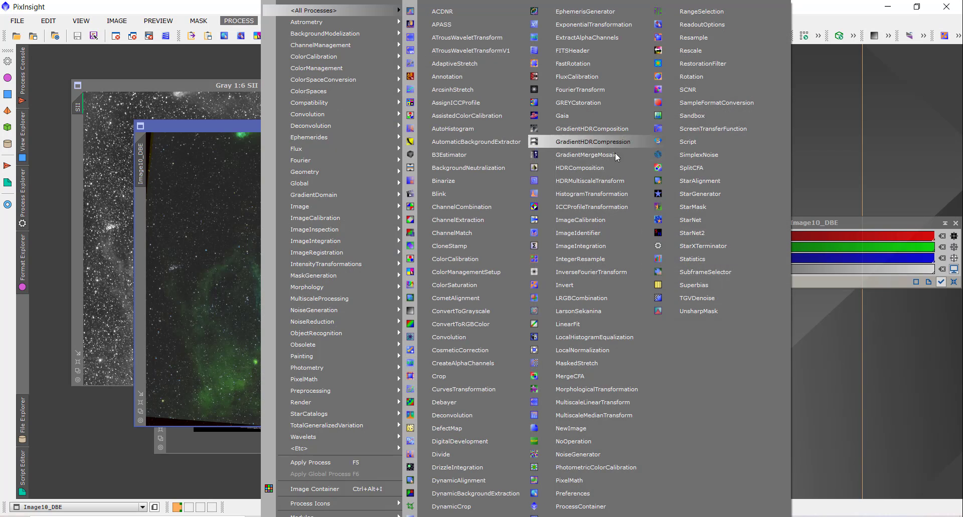
pyautogui.click(617, 190)
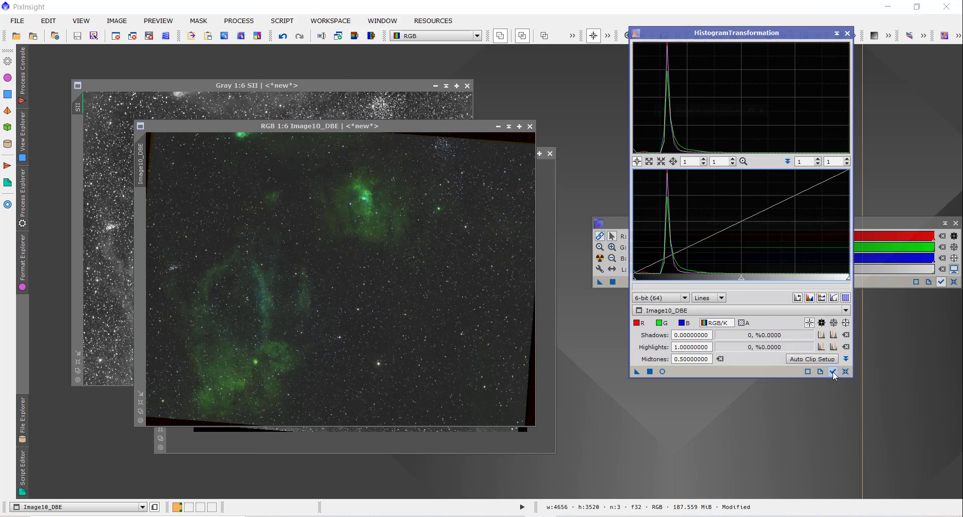
pyautogui.moveTo(634, 277); pyautogui.dragTo(657, 282)
pyautogui.moveTo(742, 280); pyautogui.dragTo(742, 280)
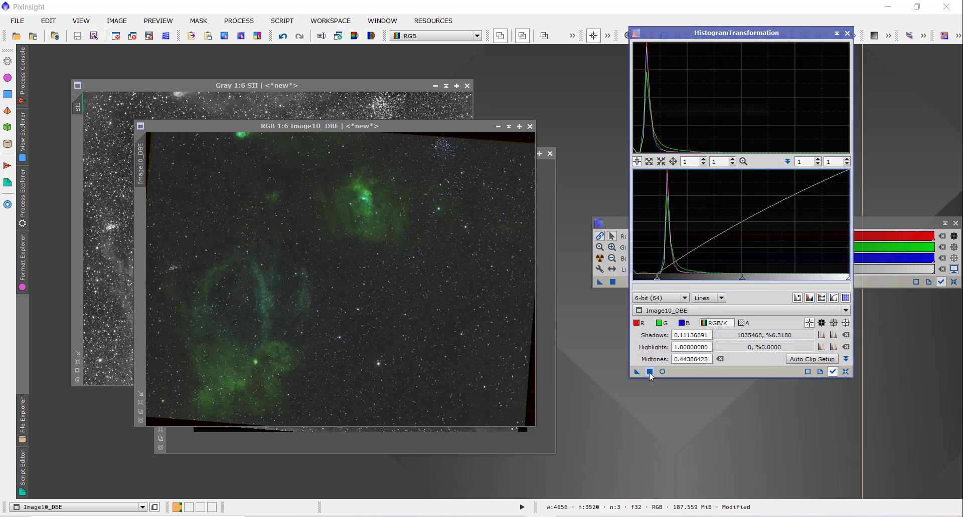
pyautogui.click(649, 371)
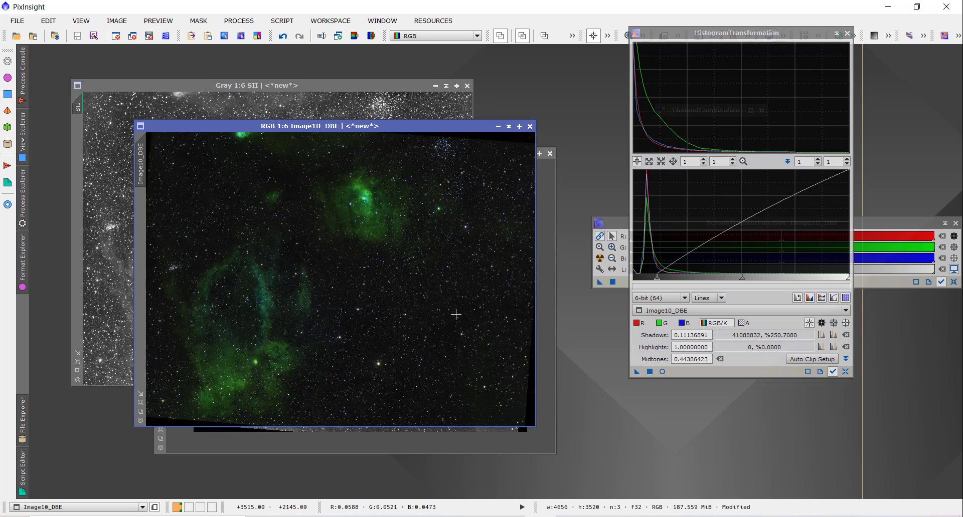
pyautogui.click(845, 372)
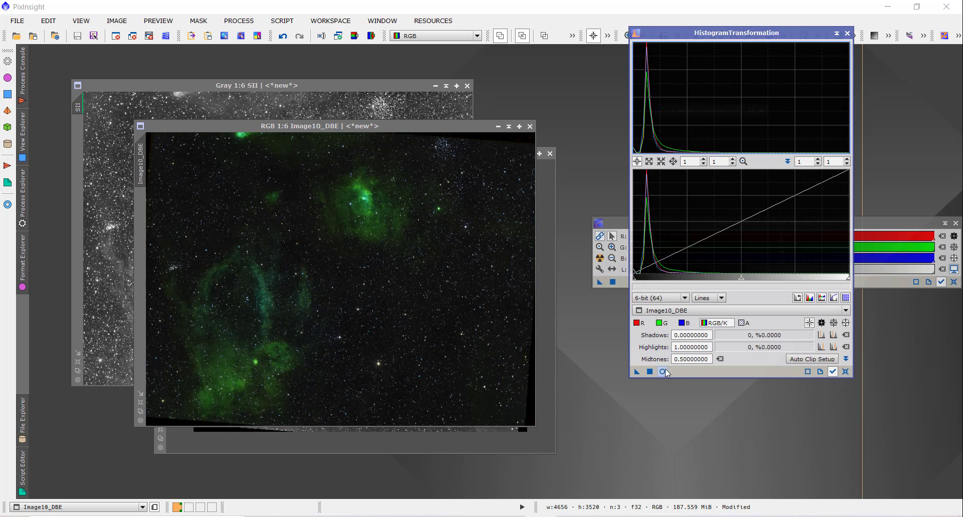
# Fine-tune Image10_DBE in a real-time preview with shadows about 0.016 and midtones about 0.417, apply the stretch, and close both windows
pyautogui.click(663, 371)
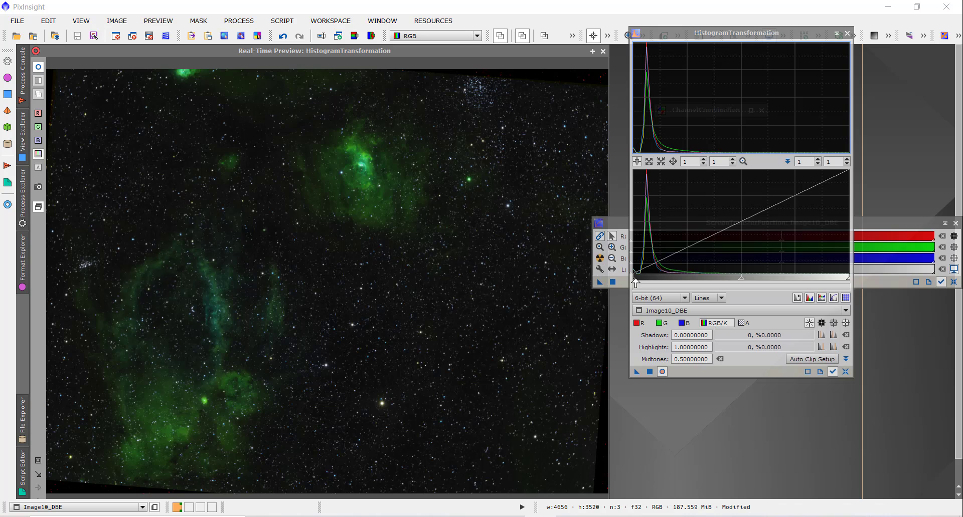
pyautogui.click(635, 282)
pyautogui.moveTo(634, 282); pyautogui.dragTo(637, 282)
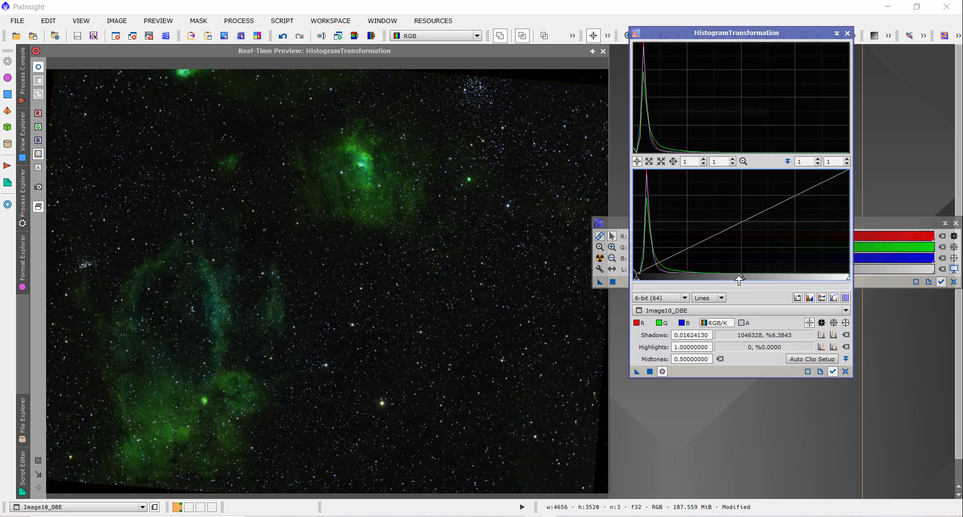
pyautogui.moveTo(739, 281); pyautogui.dragTo(725, 281)
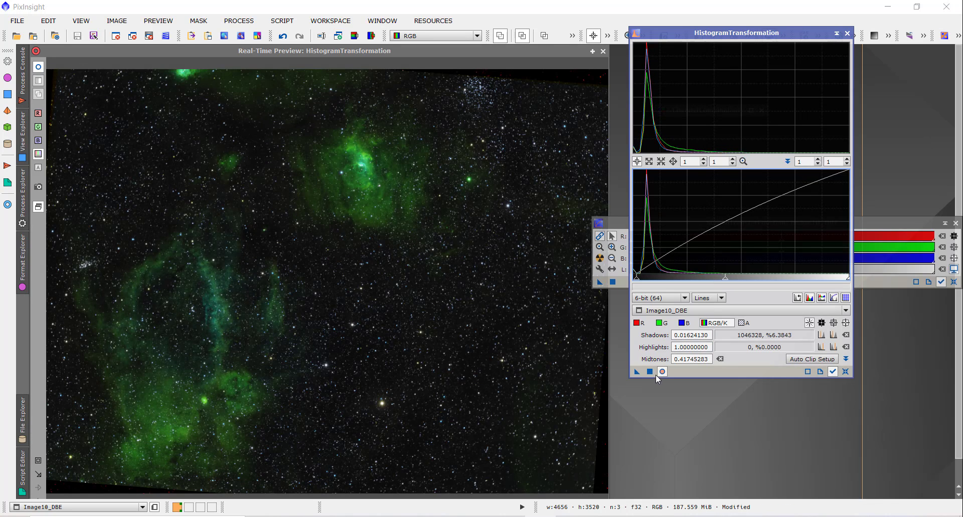
pyautogui.click(847, 34)
pyautogui.click(602, 51)
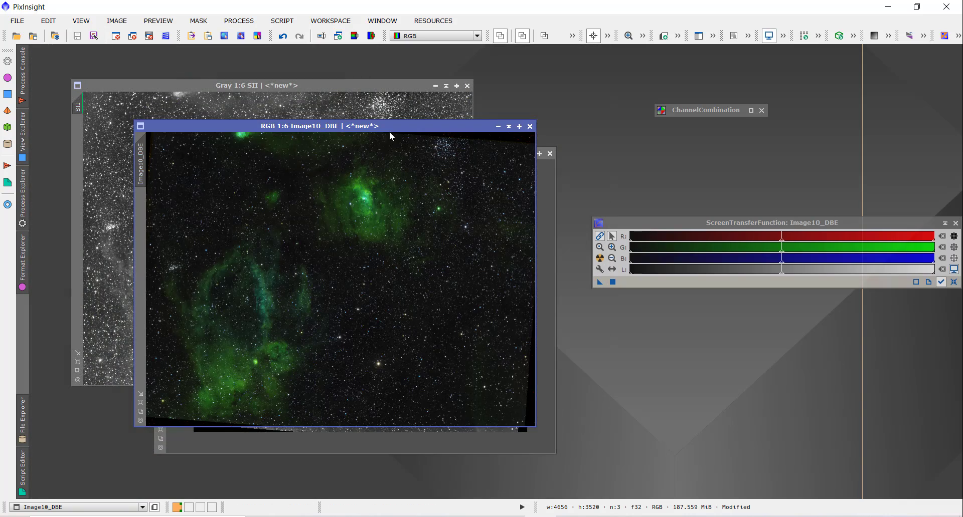
# Save the stretched colour image as "nonliear SHO" in uncompressed TIFF format with 32-bit IEEE 754 floating point samples
pyautogui.scroll(2, 389, 169)
pyautogui.scroll(-7, 371, 164)
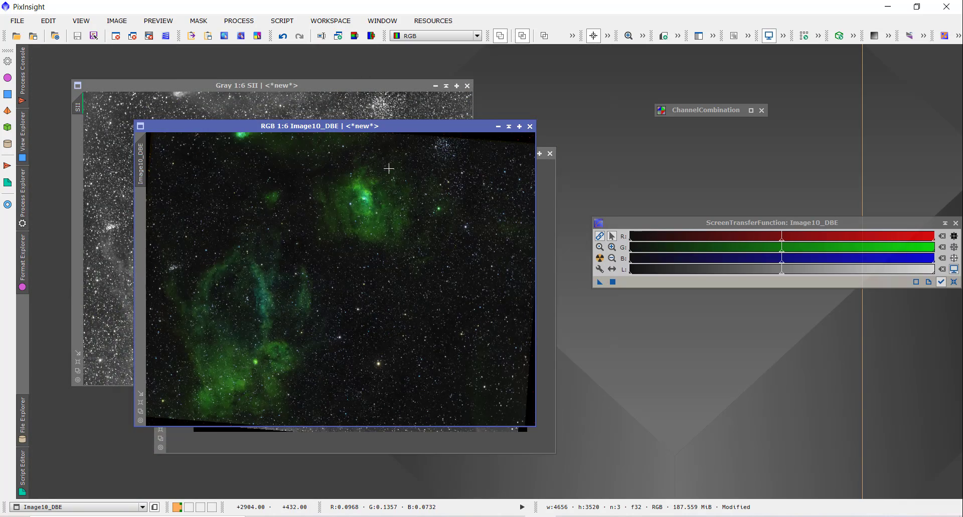
pyautogui.scroll(2, 353, 158)
pyautogui.click(18, 20)
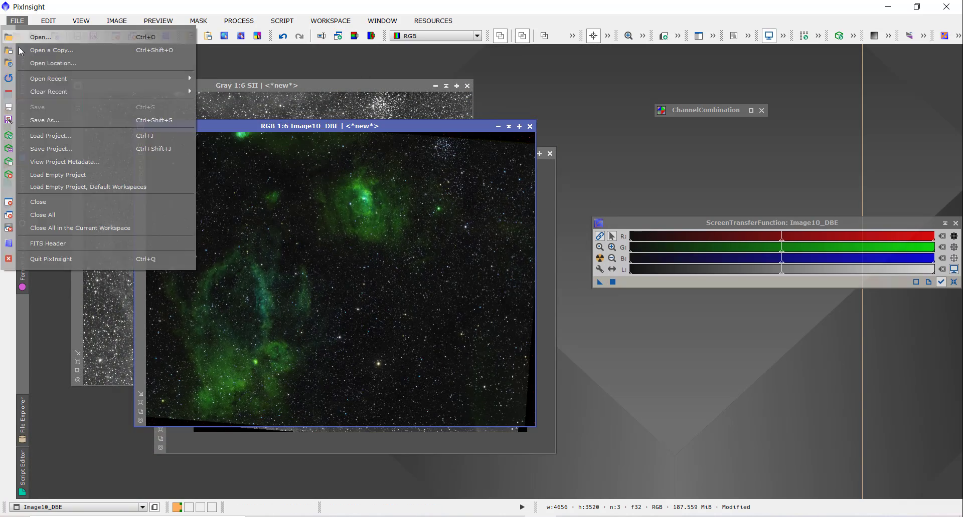
pyautogui.click(40, 117)
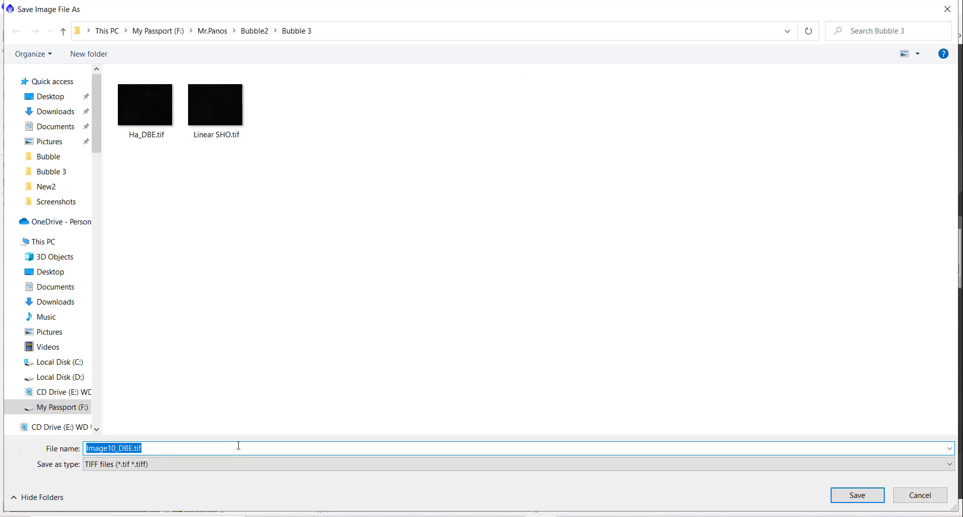
pyautogui.write('nonliear SHO')
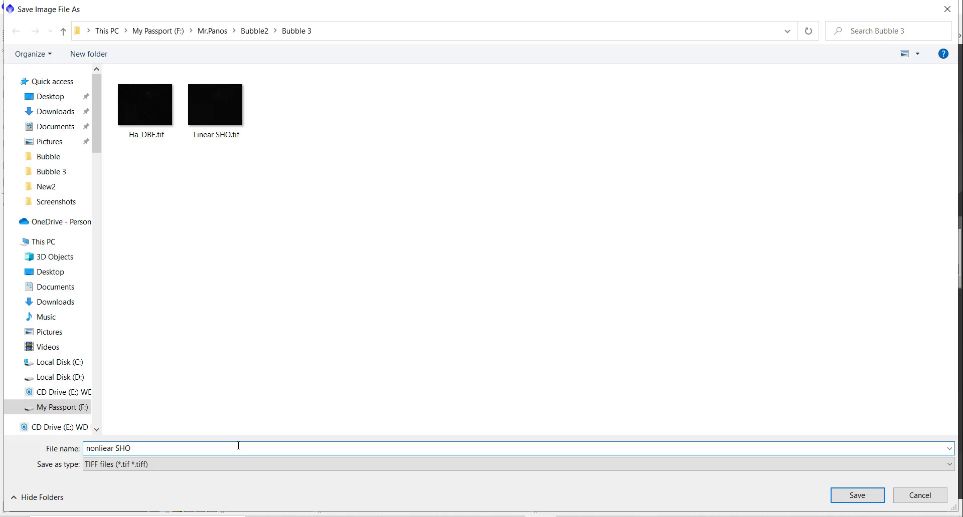
pyautogui.press('Return')
pyautogui.press('Return')
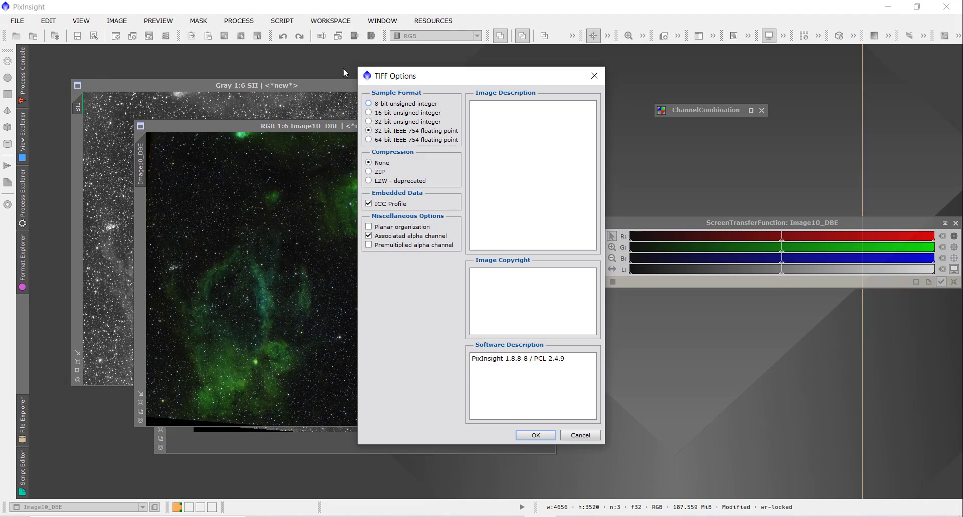
pyautogui.click(539, 436)
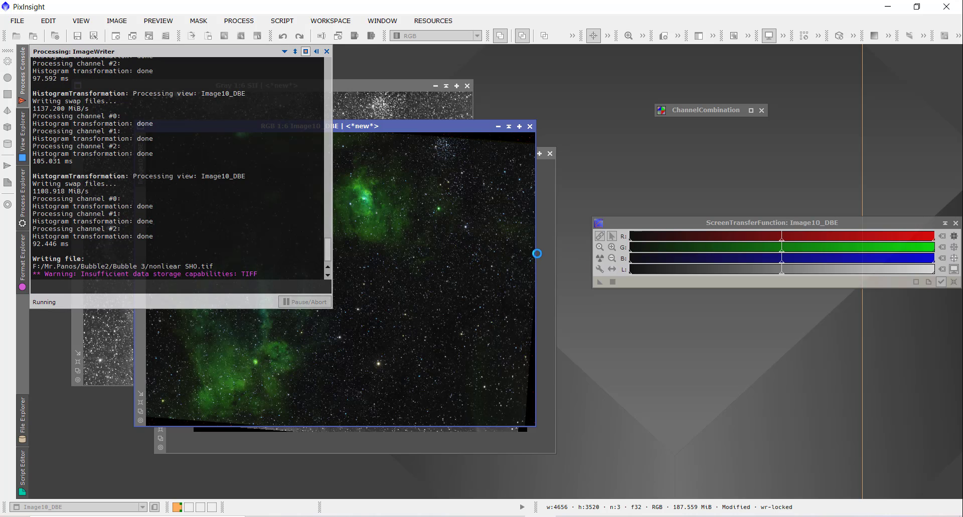
# Remove the stars from Image10_DBE with StarNet2 at stride 256, with Create starmask, 2x upsample and Linear data all off
pyautogui.scroll(-2, 466, 224)
pyautogui.scroll(1, 462, 220)
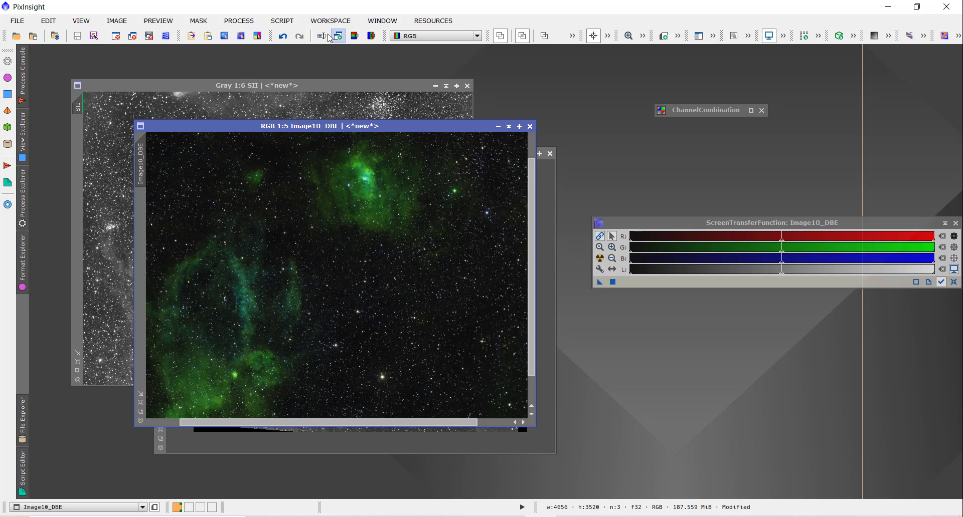
pyautogui.click(238, 20)
pyautogui.moveTo(336, 11)
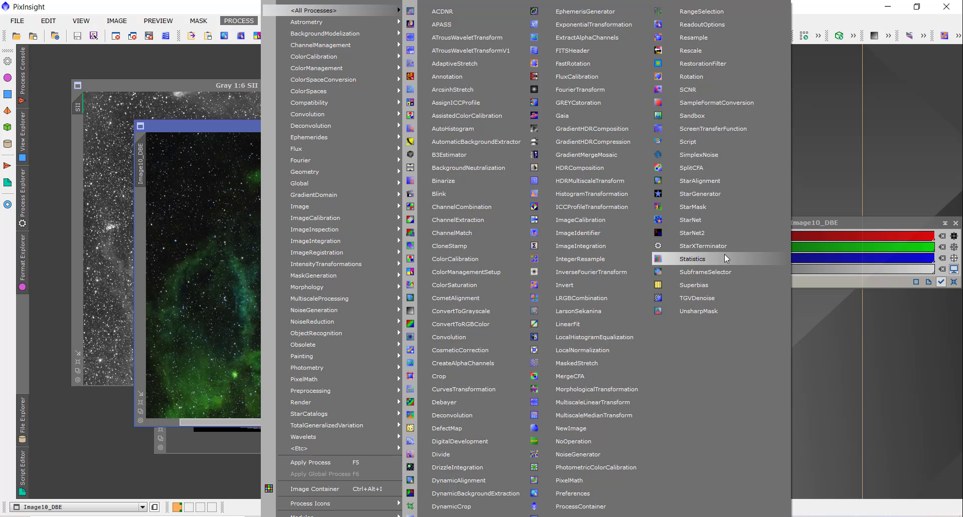
pyautogui.click(715, 229)
pyautogui.moveTo(648, 192); pyautogui.dragTo(648, 179)
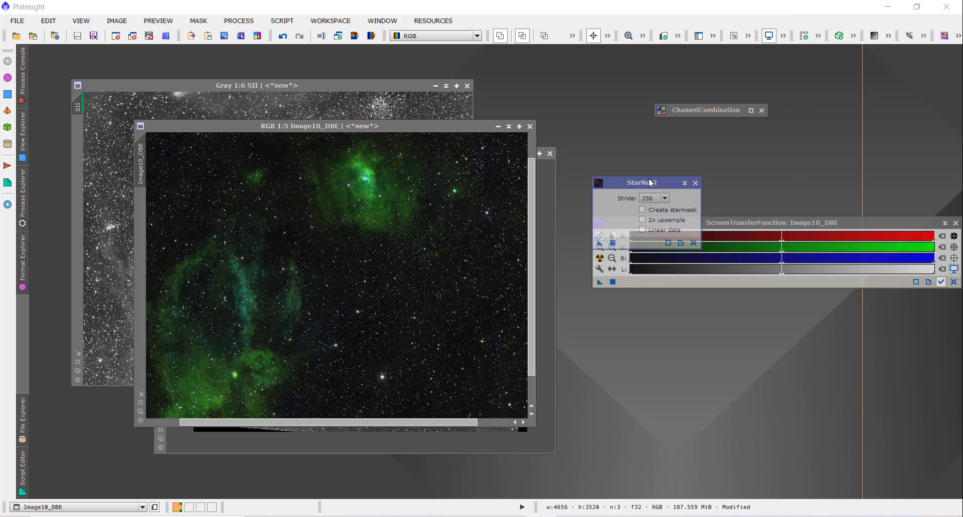
pyautogui.scroll(4, 414, 228)
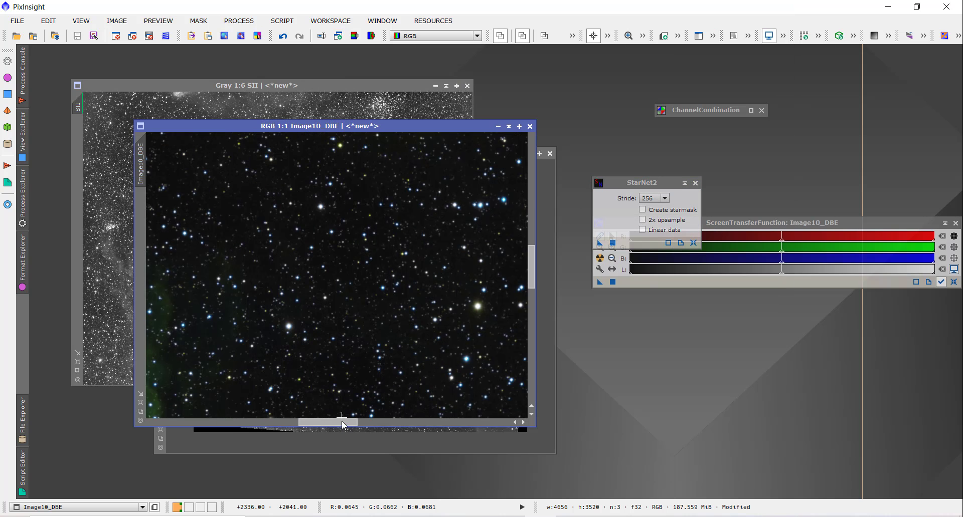
pyautogui.scroll(-6, 391, 279)
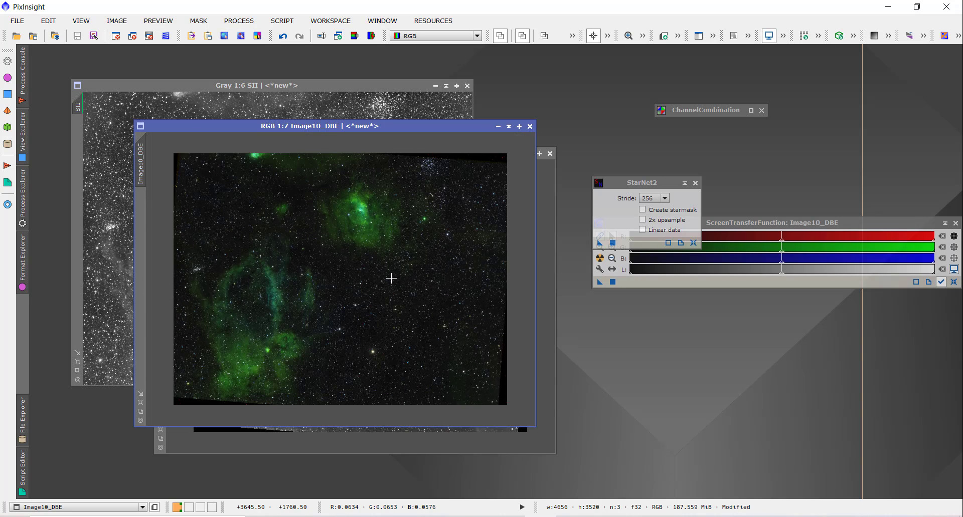
pyautogui.scroll(1, 391, 279)
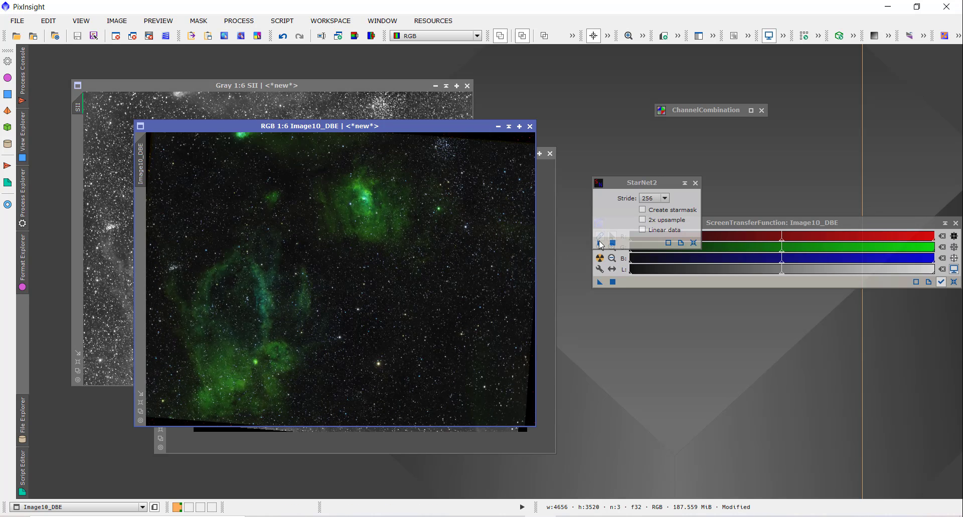
pyautogui.moveTo(600, 244); pyautogui.dragTo(344, 300)
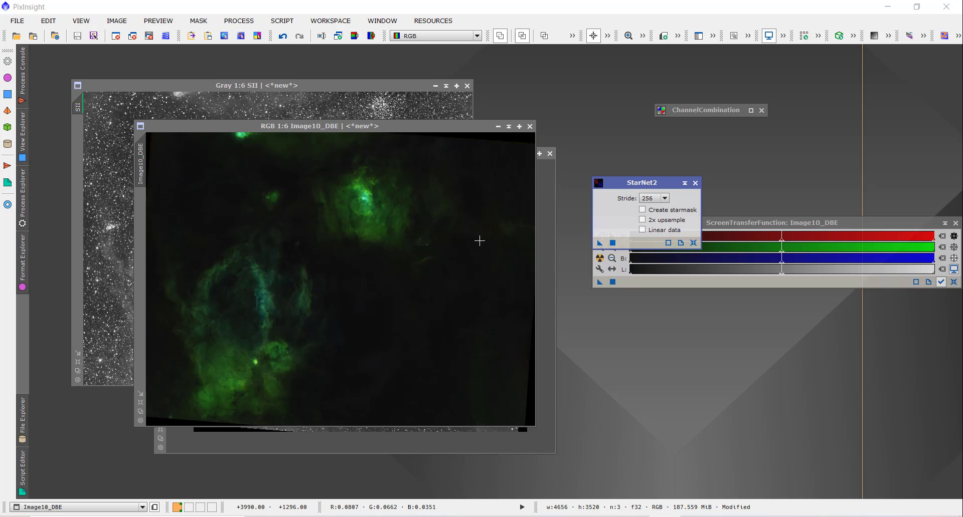
pyautogui.scroll(3, 480, 241)
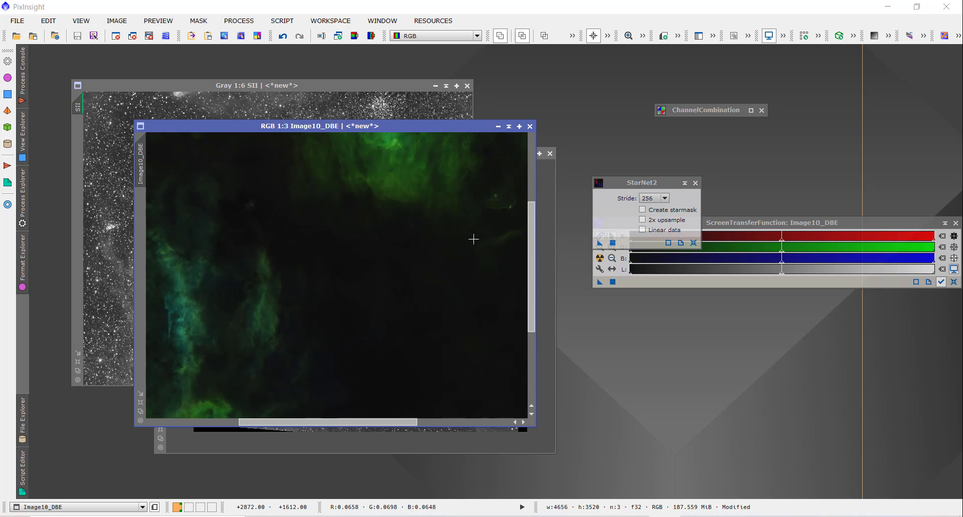
pyautogui.scroll(-4, 474, 239)
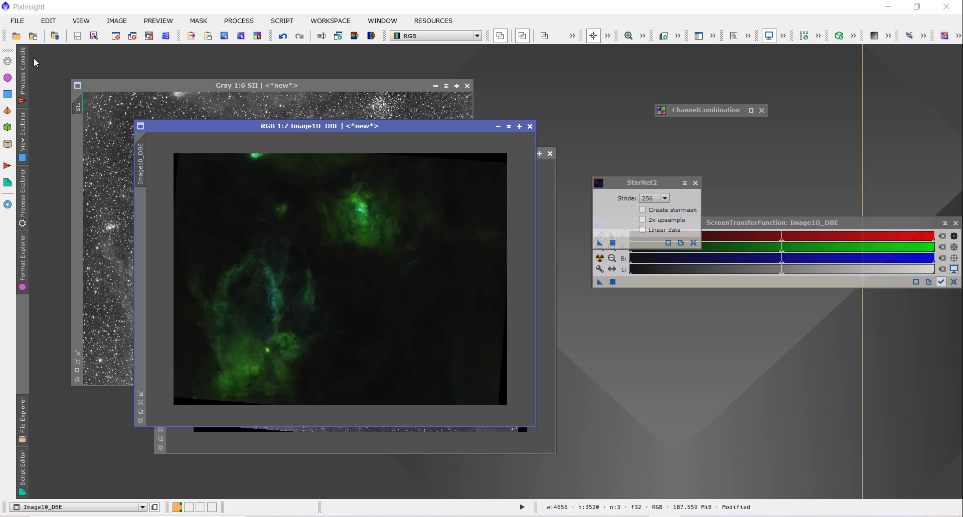
pyautogui.click(17, 20)
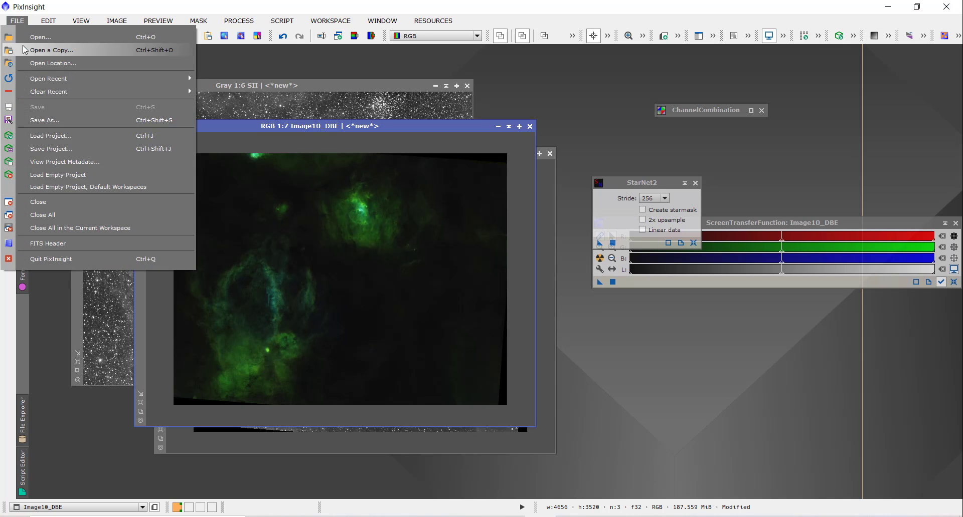
pyautogui.click(62, 118)
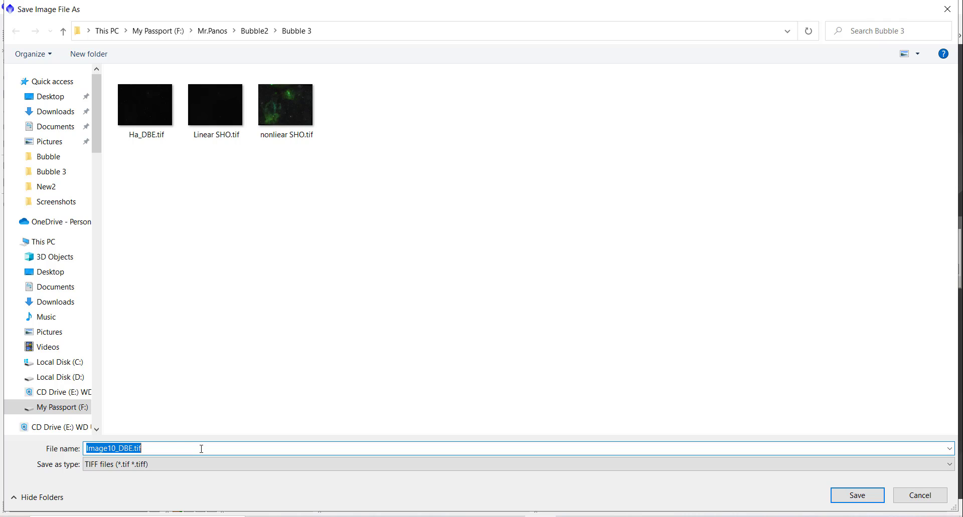
pyautogui.click(921, 495)
# Examine the starless Image10_DBE closely across the nebulae and dark background for leftover stars and artefacts
pyautogui.scroll(4, 415, 198)
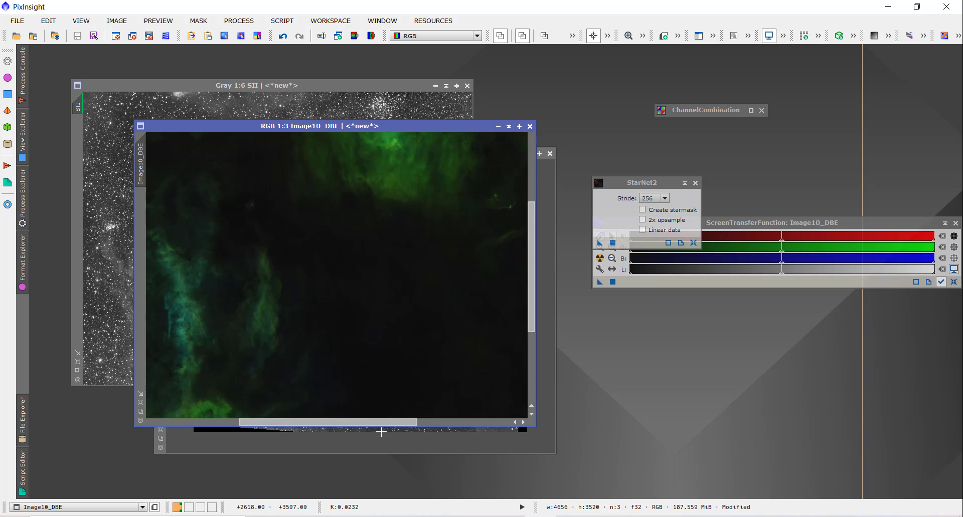
pyautogui.moveTo(385, 420); pyautogui.dragTo(427, 420)
pyautogui.moveTo(535, 276); pyautogui.dragTo(540, 275)
pyautogui.scroll(2, 500, 406)
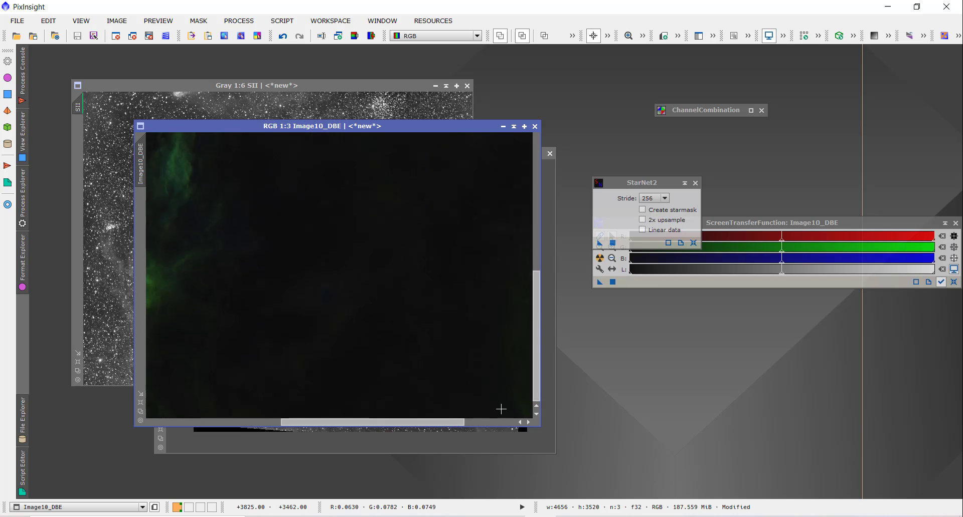
pyautogui.scroll(-2, 468, 381)
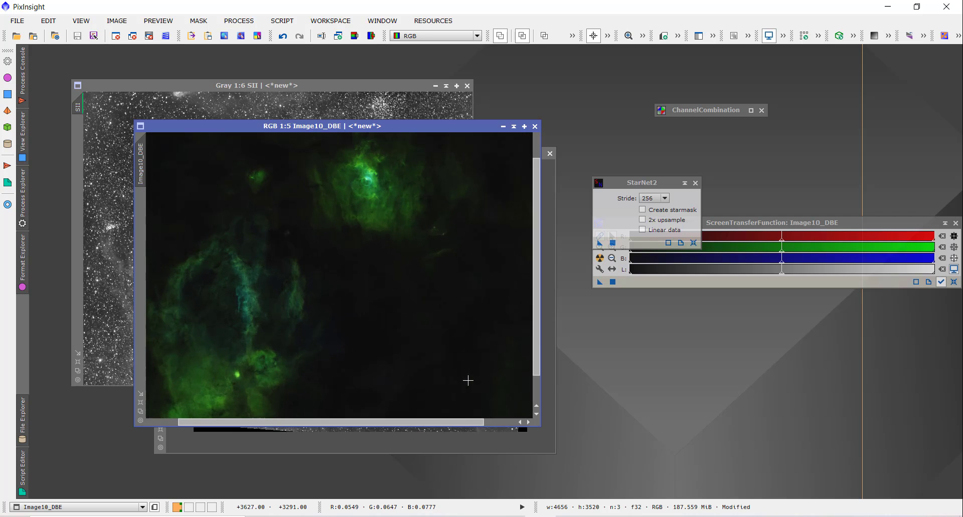
pyautogui.moveTo(401, 424); pyautogui.dragTo(288, 423)
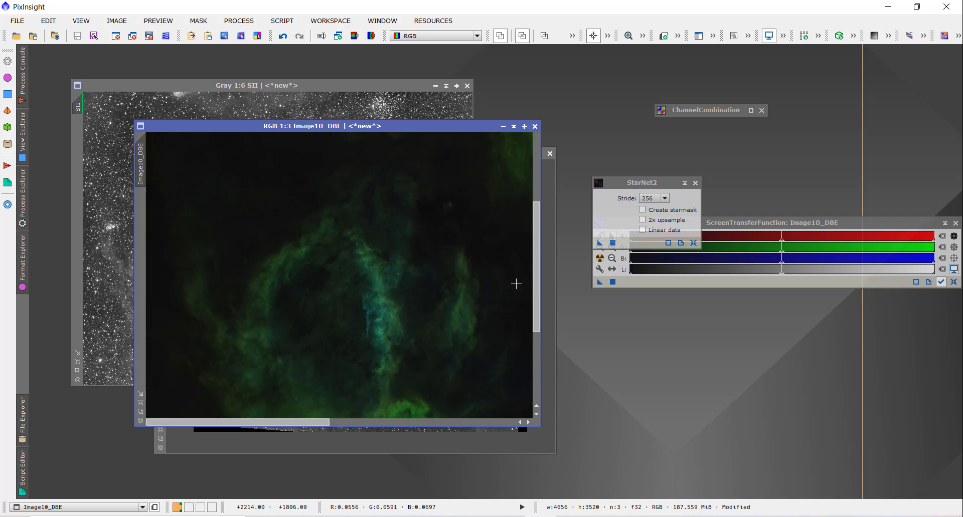
pyautogui.moveTo(536, 245); pyautogui.dragTo(533, 155)
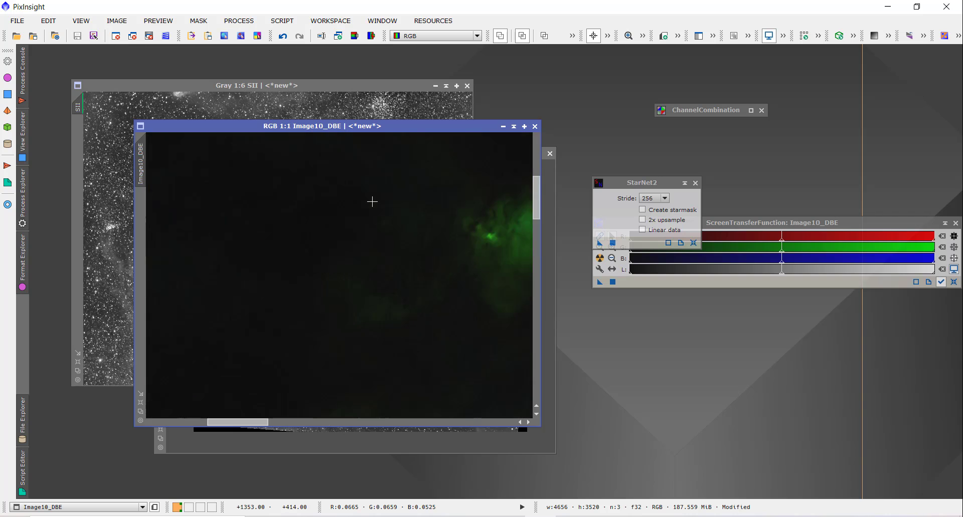
pyautogui.scroll(-4, 466, 299)
pyautogui.scroll(4, 466, 299)
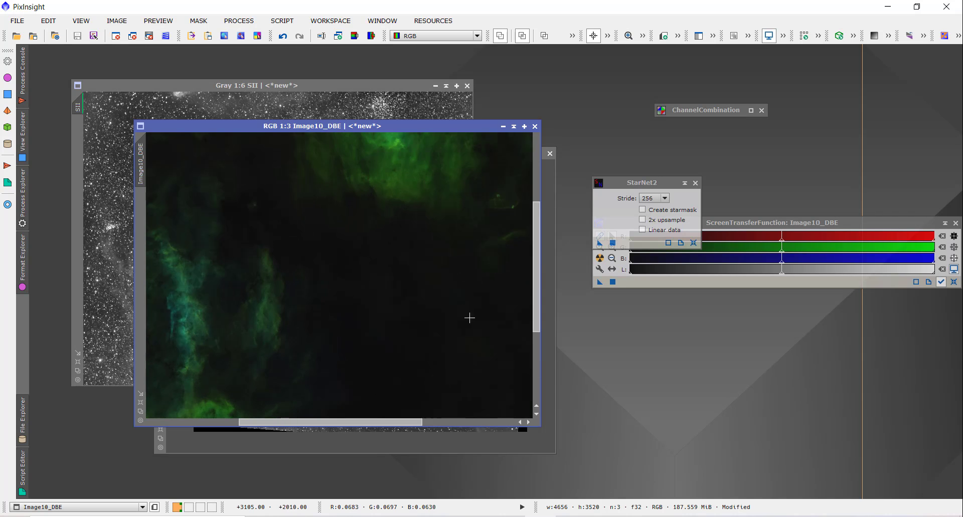
pyautogui.moveTo(380, 423); pyautogui.dragTo(465, 423)
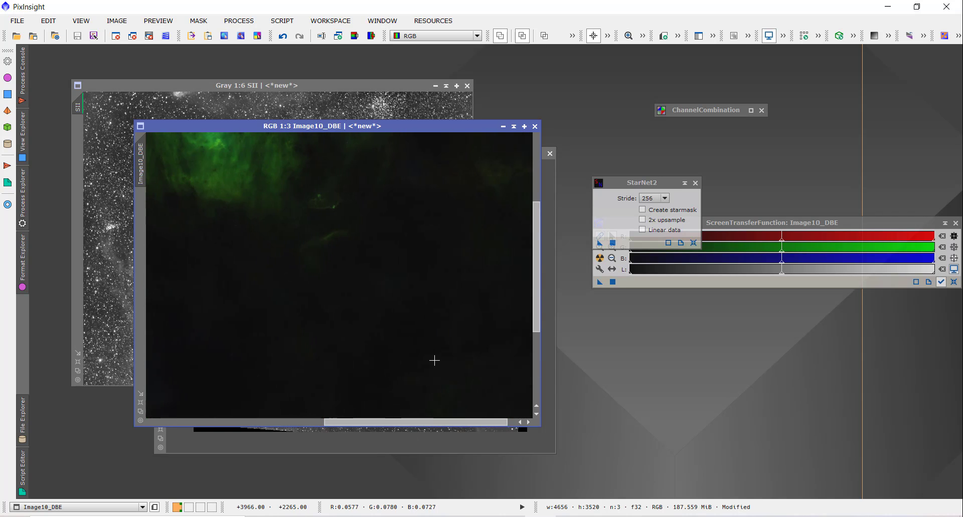
pyautogui.scroll(-2, 434, 360)
pyautogui.scroll(1, 435, 360)
pyautogui.scroll(-1, 434, 360)
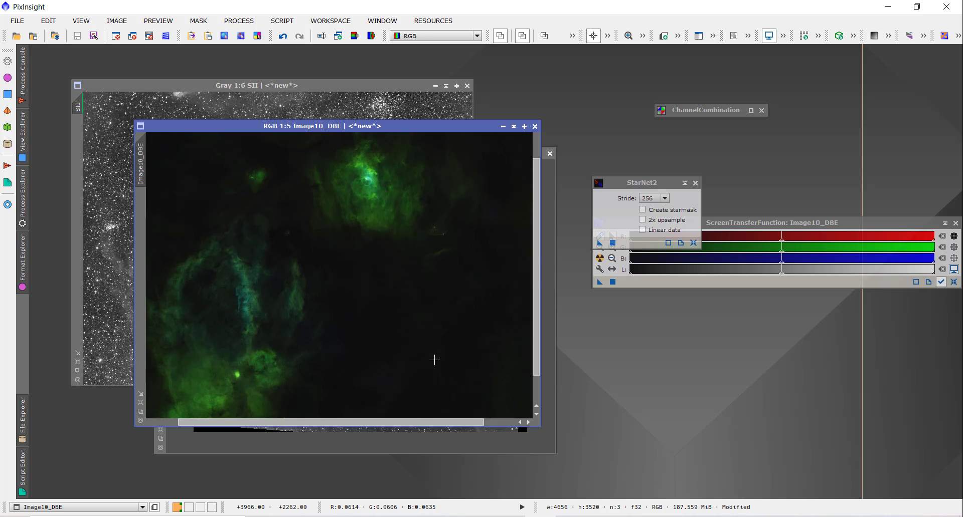
# Save the star-removed image as "starless" in uncompressed TIFF format with 32-bit IEEE 754 floating point samples
pyautogui.click(15, 25)
pyautogui.click(58, 117)
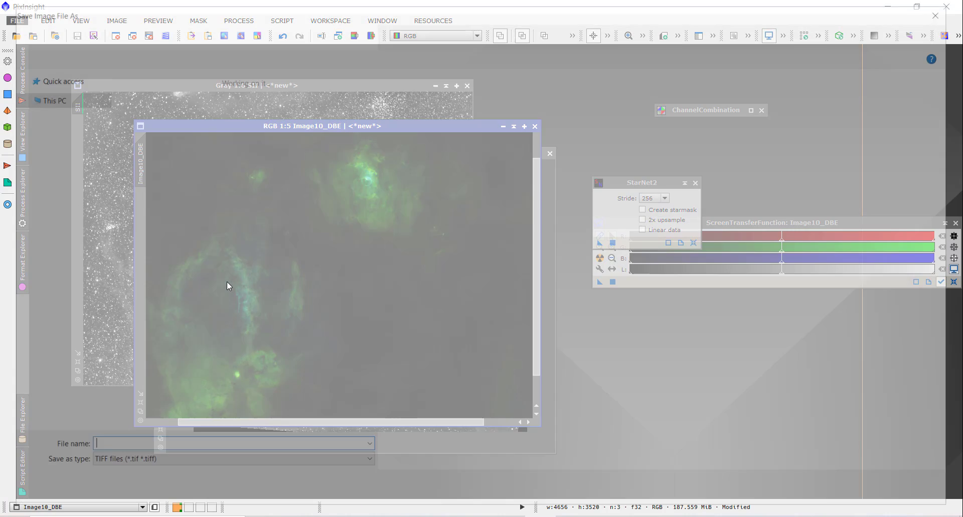
pyautogui.write('starless')
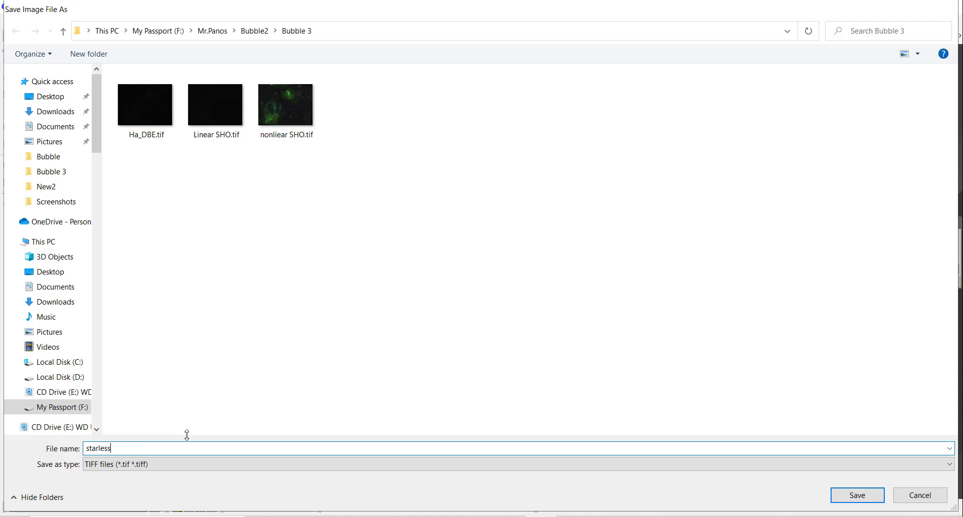
pyautogui.press('Return')
pyautogui.press('Return')
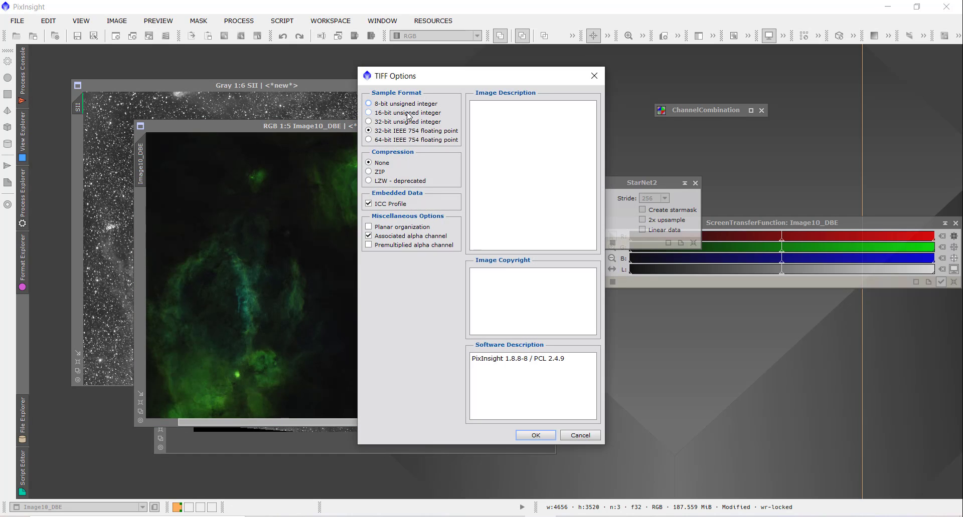
pyautogui.click(533, 435)
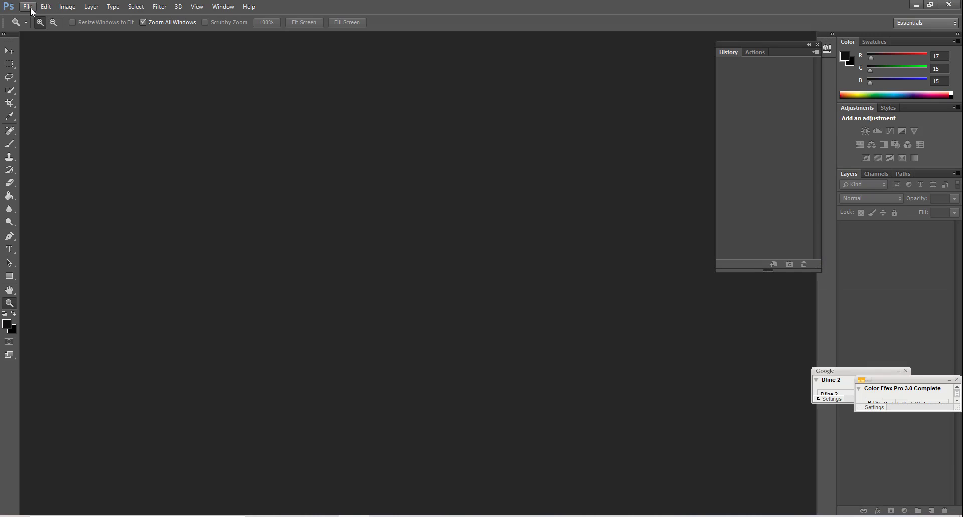
# Switch to Photoshop and browse for files to open in the project's parent folder on the My Passport (F:) drive
pyautogui.click(27, 6)
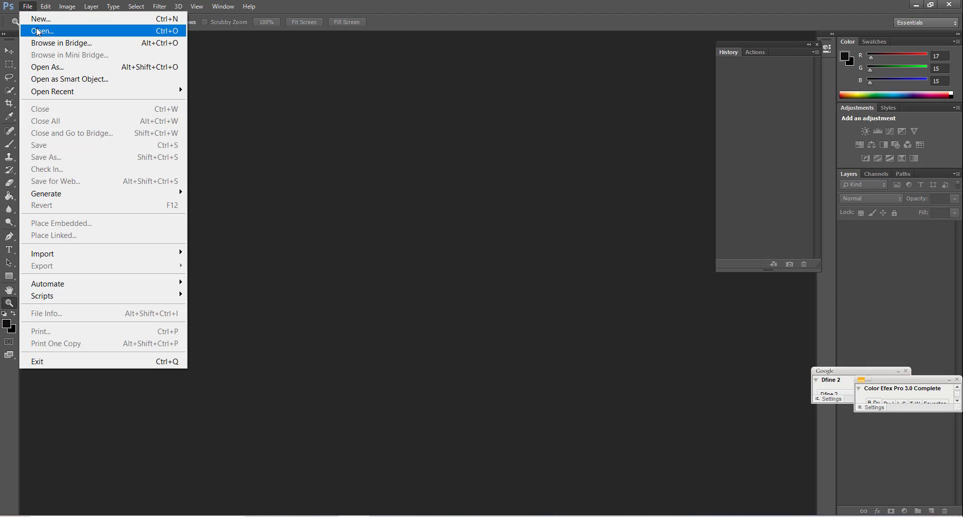
pyautogui.click(39, 31)
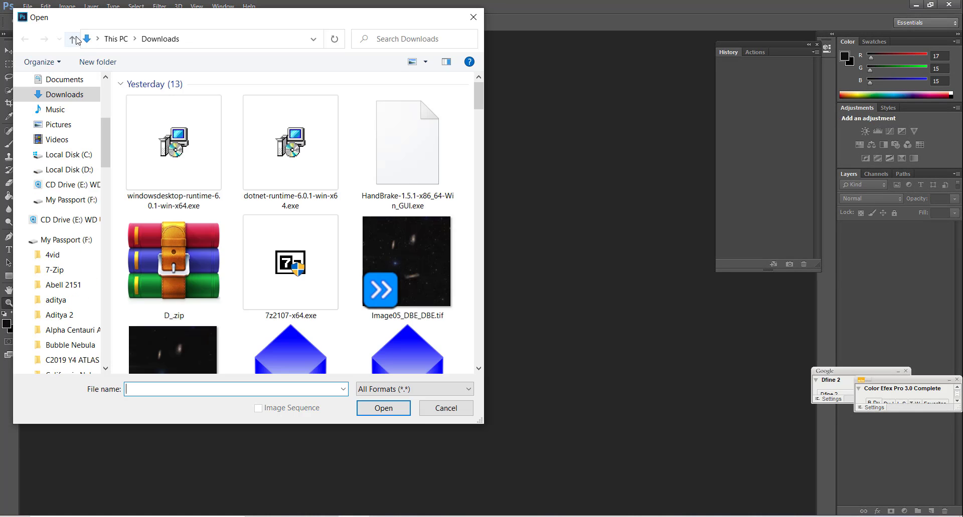
pyautogui.click(73, 40)
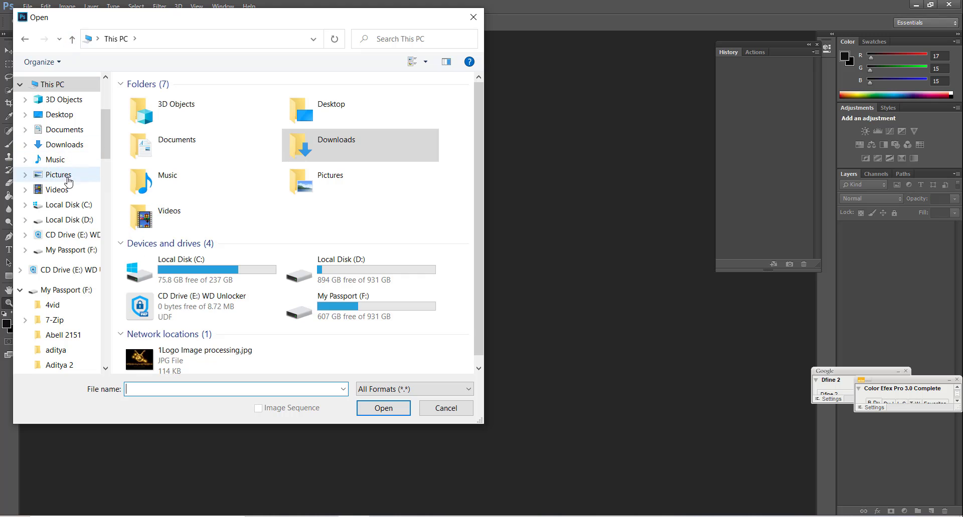
pyautogui.click(79, 271)
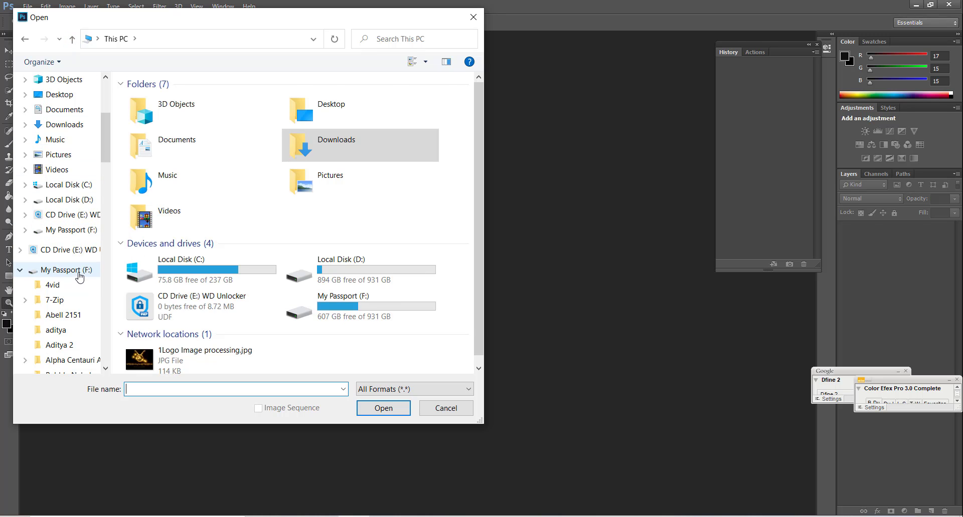
pyautogui.click(196, 389)
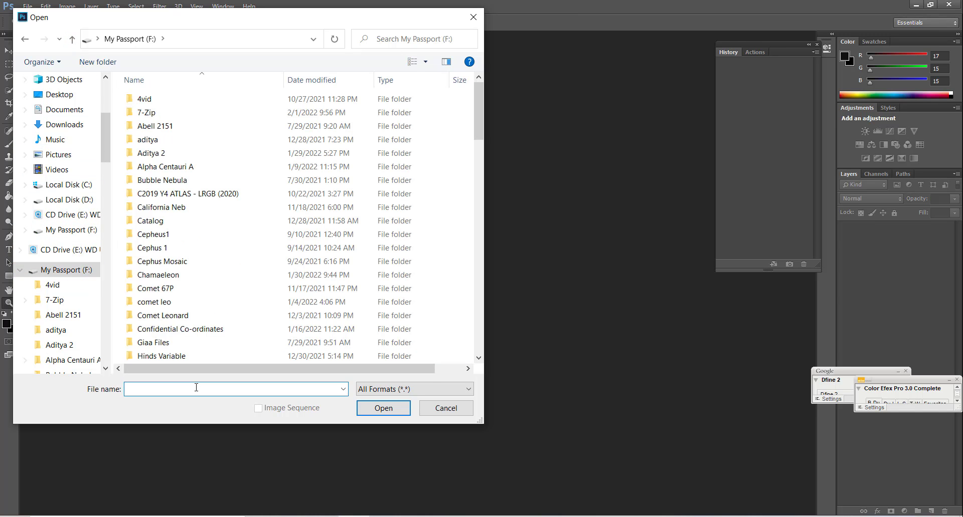
pyautogui.write('mr')
pyautogui.press('Down')
pyautogui.press('Return')
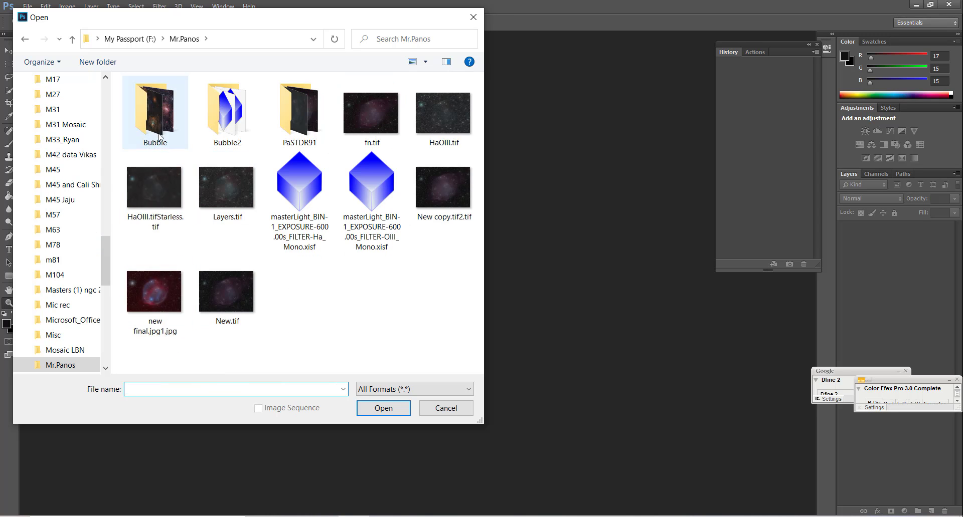
pyautogui.doubleClick(155, 112)
pyautogui.scroll(-1, 284, 189)
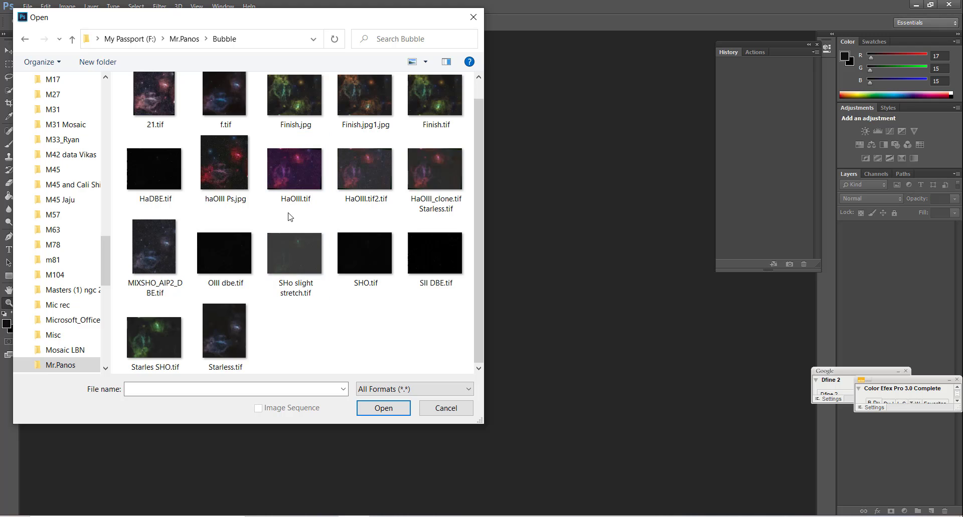
pyautogui.scroll(1, 290, 217)
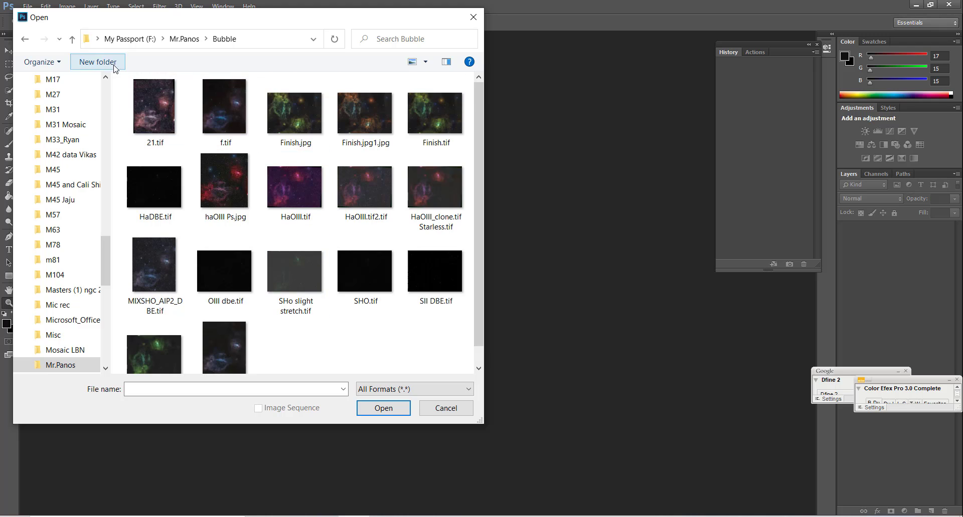
pyautogui.click(72, 39)
# Open Linear SHO.tif, nonliear SHO.tif and starless.tif together from the Bubble 3 folder inside Bubble2
pyautogui.doubleClick(221, 106)
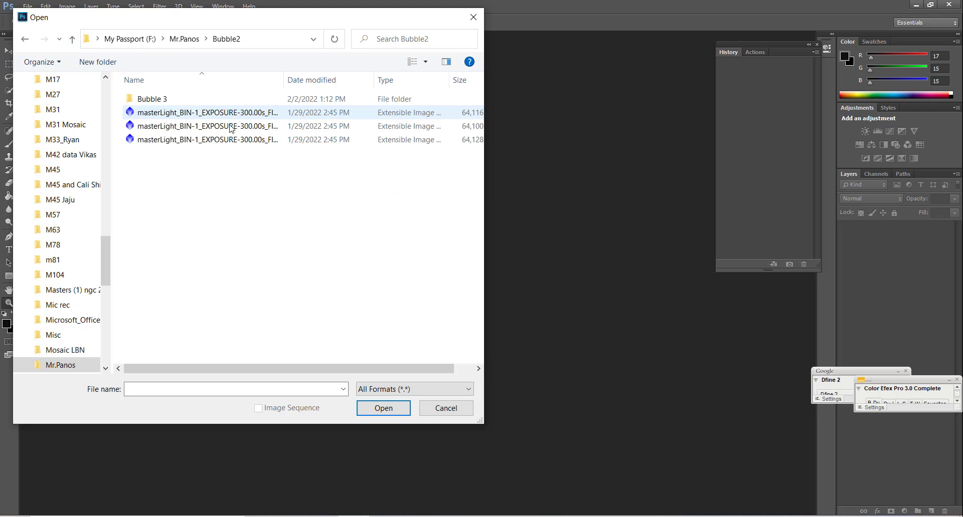
pyautogui.doubleClick(208, 105)
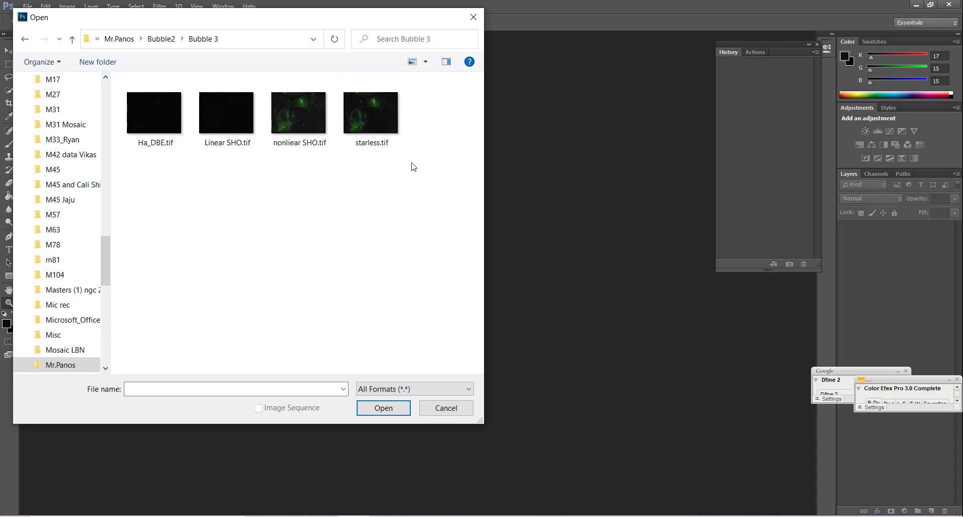
pyautogui.click(382, 129)
pyautogui.keyDown('ctrl'); pyautogui.click(241, 128); pyautogui.keyUp('ctrl')
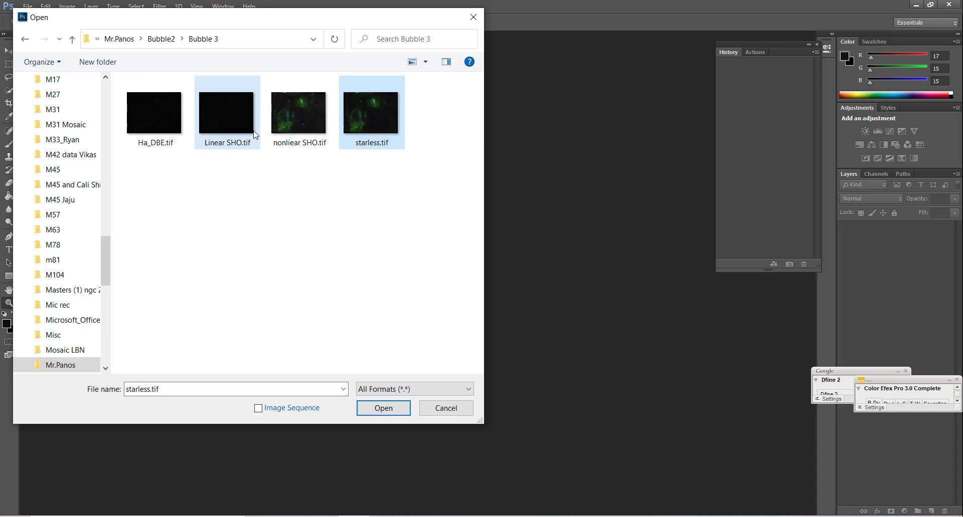
pyautogui.keyDown('ctrl'); pyautogui.click(323, 146); pyautogui.keyUp('ctrl')
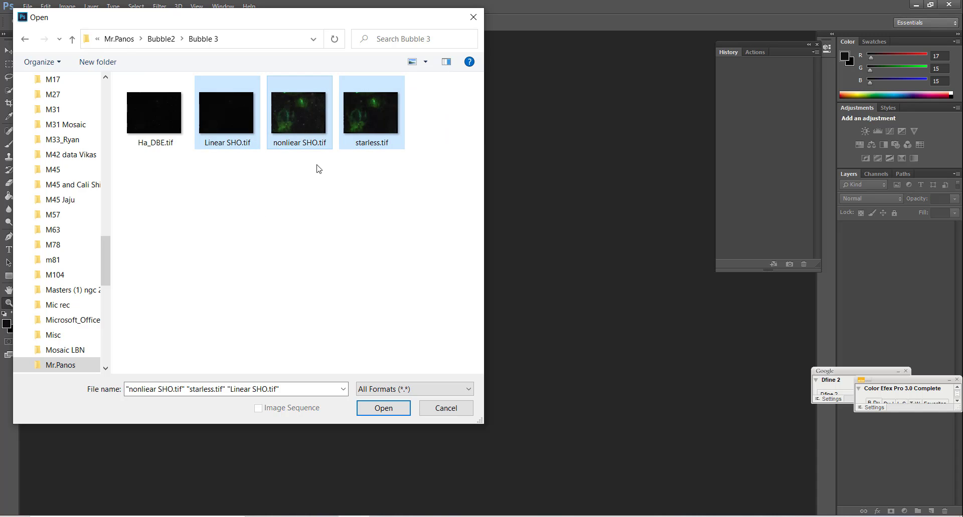
pyautogui.click(382, 408)
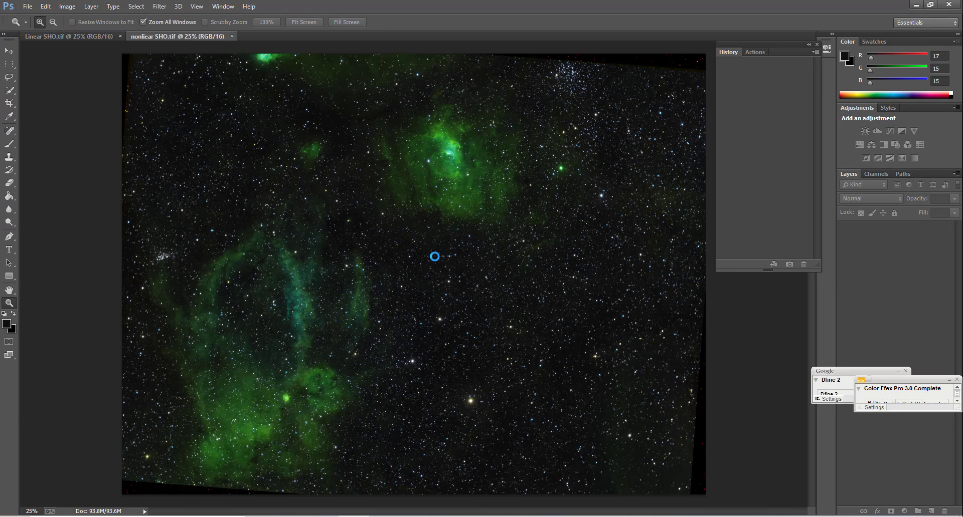
# Examine starless.tif, first as a whole and then closely around the bright bubble nebula
pyautogui.rightClick(438, 258)
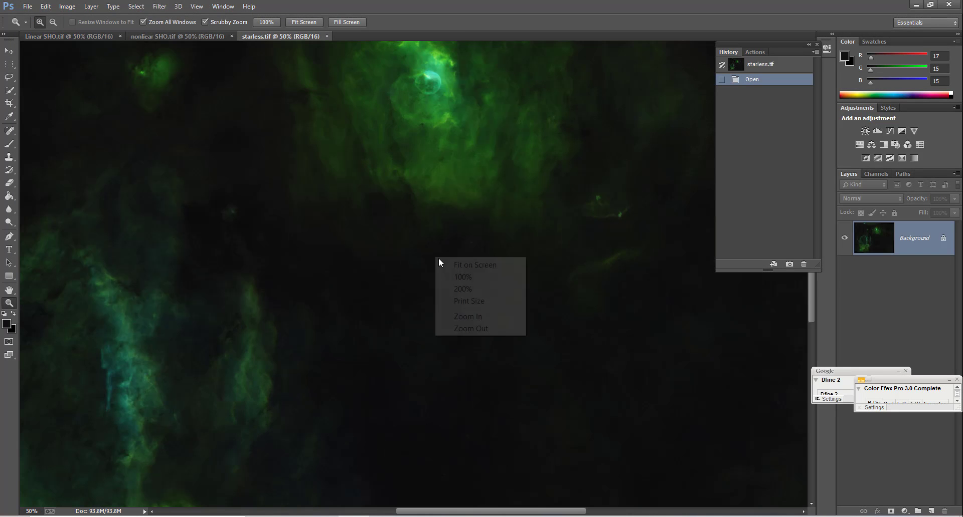
pyautogui.click(456, 264)
pyautogui.click(453, 244)
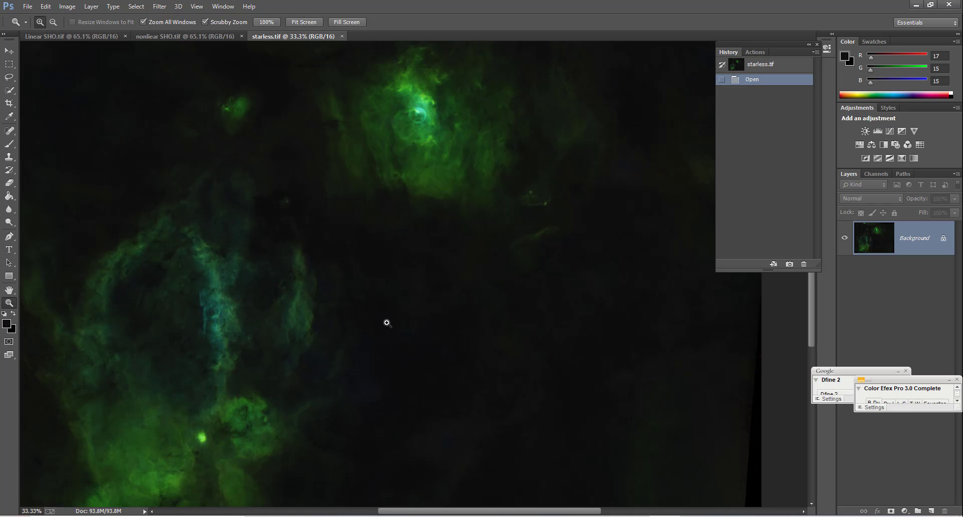
pyautogui.click(391, 288)
pyautogui.click(444, 204)
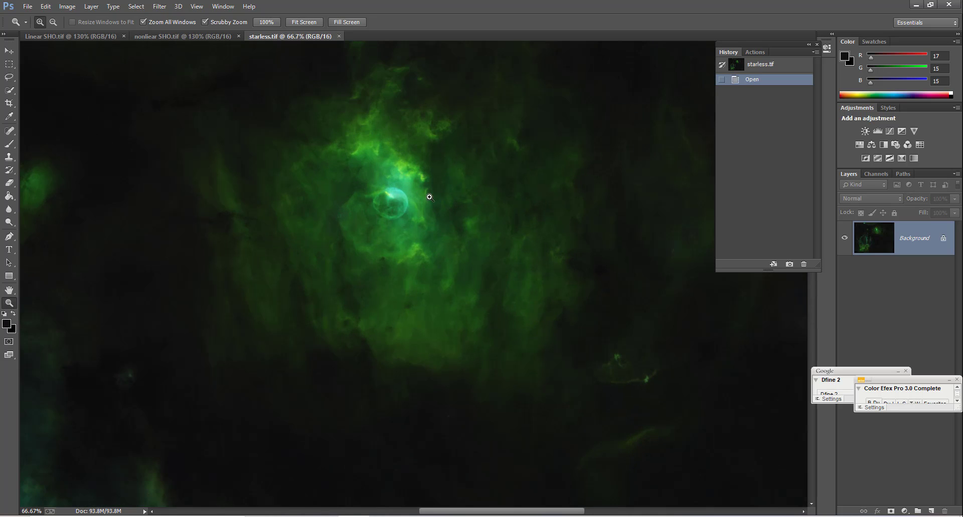
# Examine the nebula detail across the starless image up close, including the bubble and the lower green cloud
pyautogui.scroll(-2, 430, 198)
pyautogui.rightClick(427, 212)
pyautogui.click(435, 219)
pyautogui.click(293, 374)
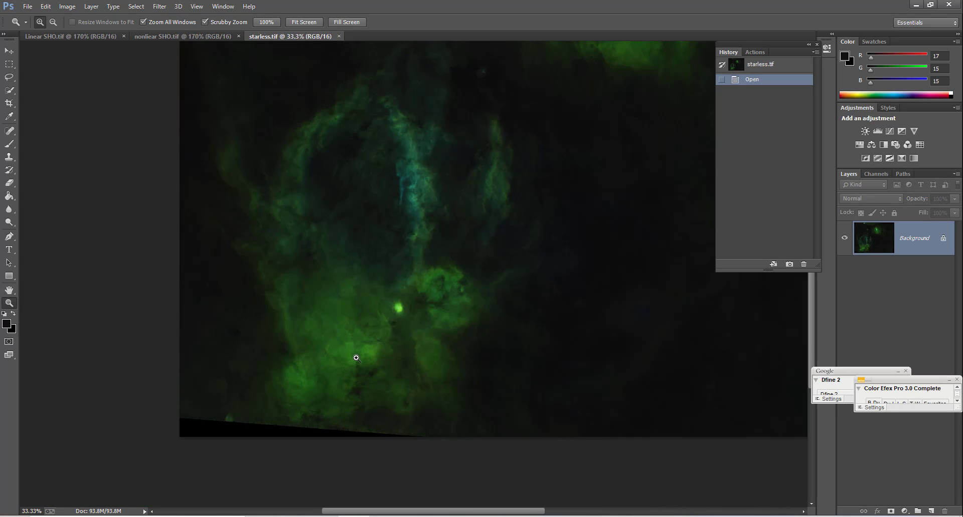
pyautogui.click(356, 358)
pyautogui.click(356, 358)
pyautogui.scroll(3, 485, 198)
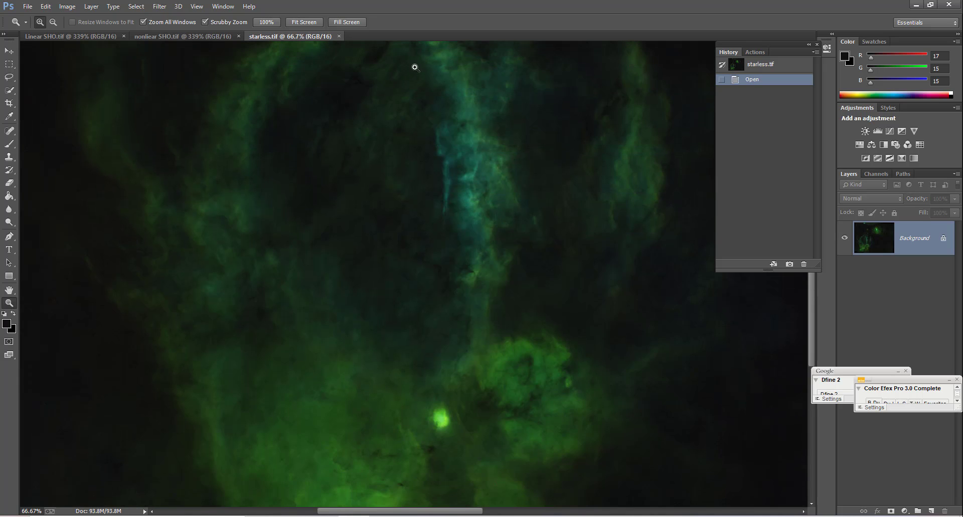
pyautogui.rightClick(434, 178)
pyautogui.click(452, 189)
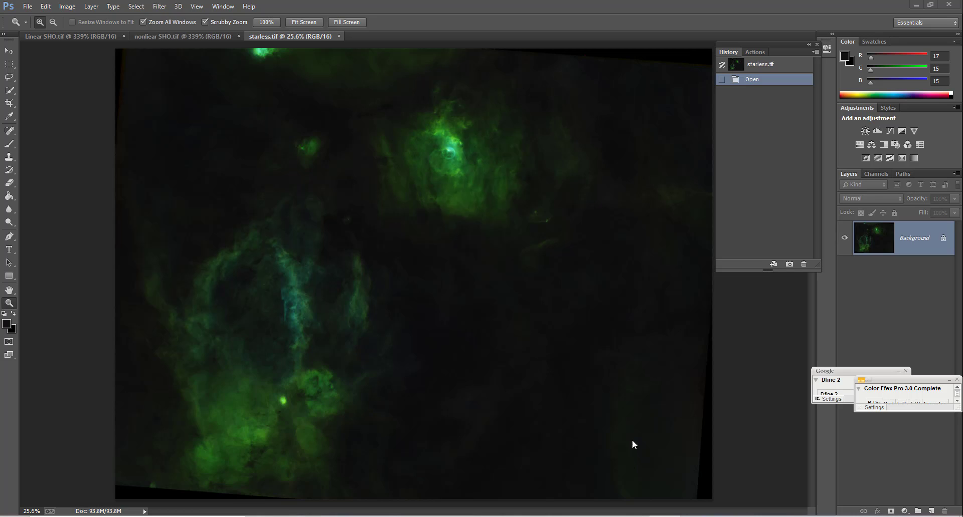
# Close the floating Color Efex Pro 3.0 and Dfine 2 plug-in palettes
pyautogui.click(957, 380)
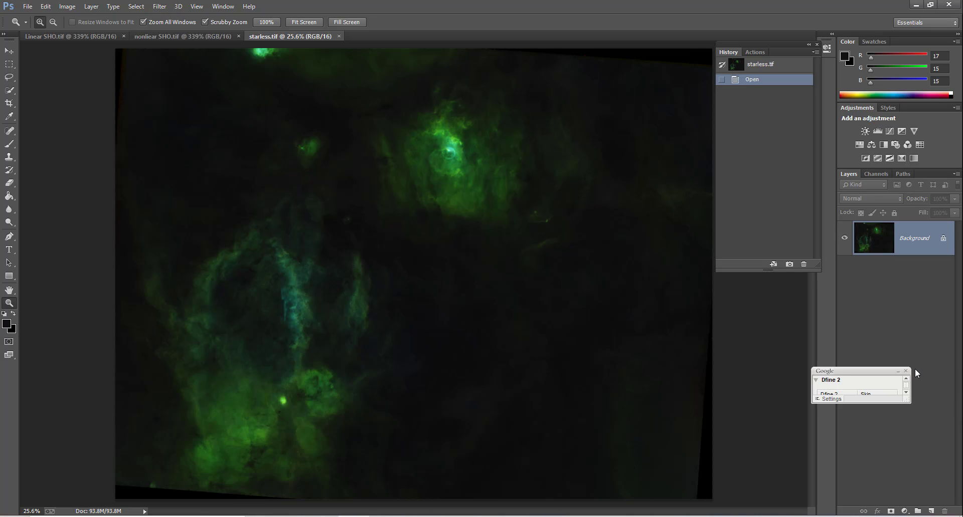
pyautogui.click(905, 371)
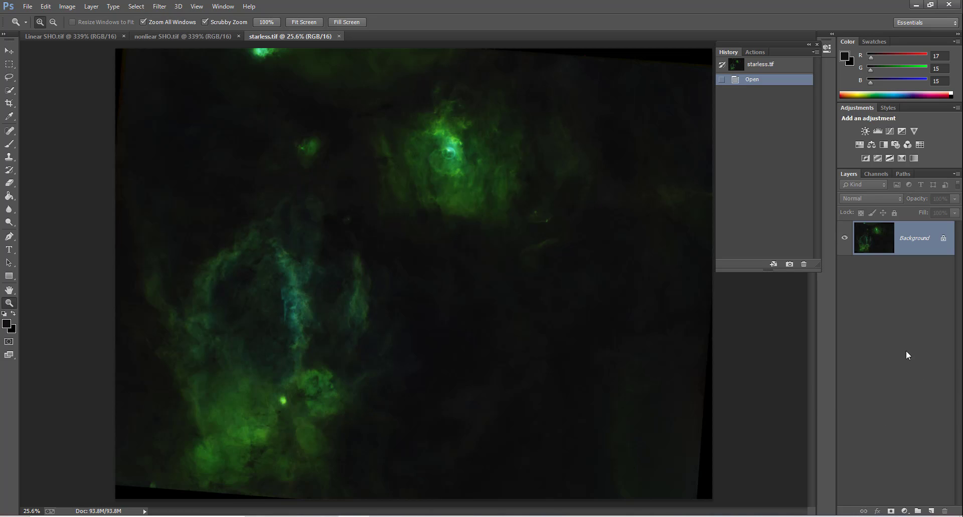
# Duplicate the Background layer and set the copy's blend mode to Soft Light
pyautogui.moveTo(930, 233); pyautogui.dragTo(931, 512)
pyautogui.click(860, 200)
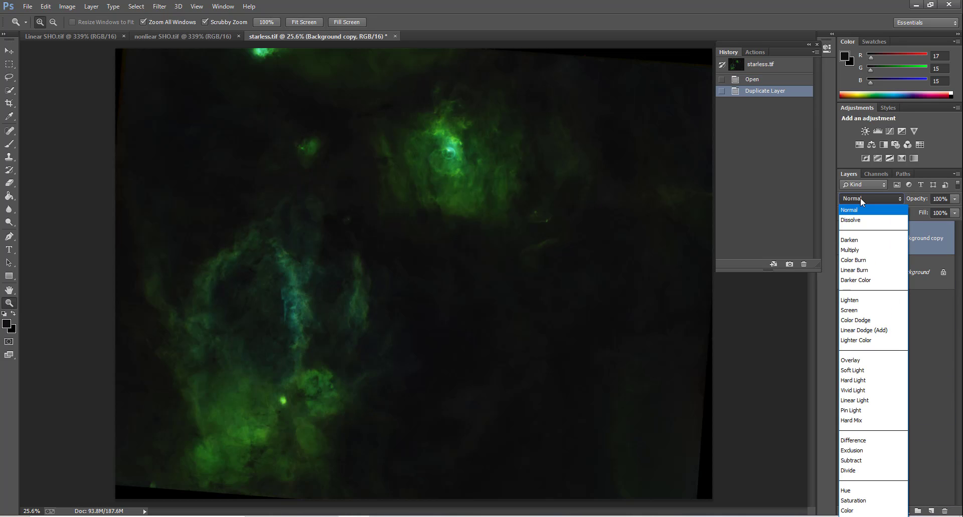
pyautogui.click(871, 370)
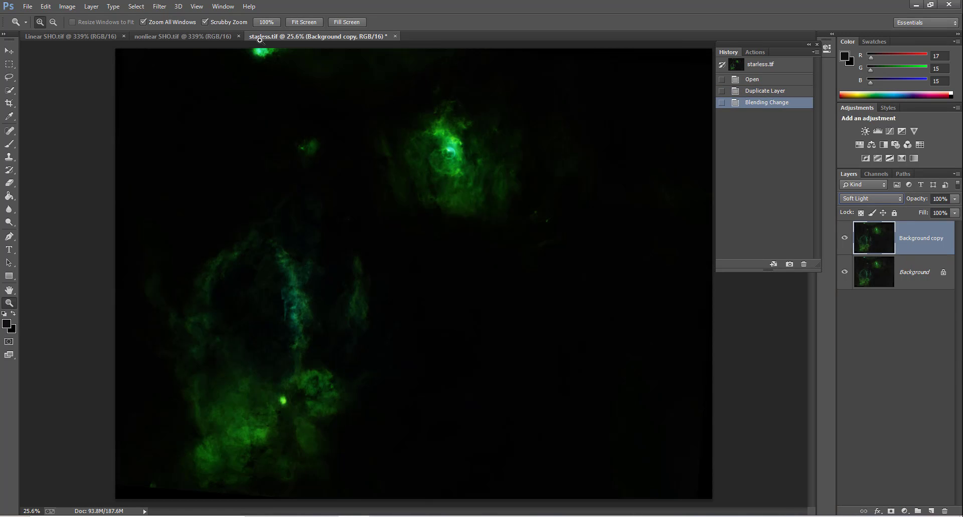
# Apply a High Pass filter with a slightly reduced radius to the Background copy layer
pyautogui.click(159, 6)
pyautogui.moveTo(290, 230)
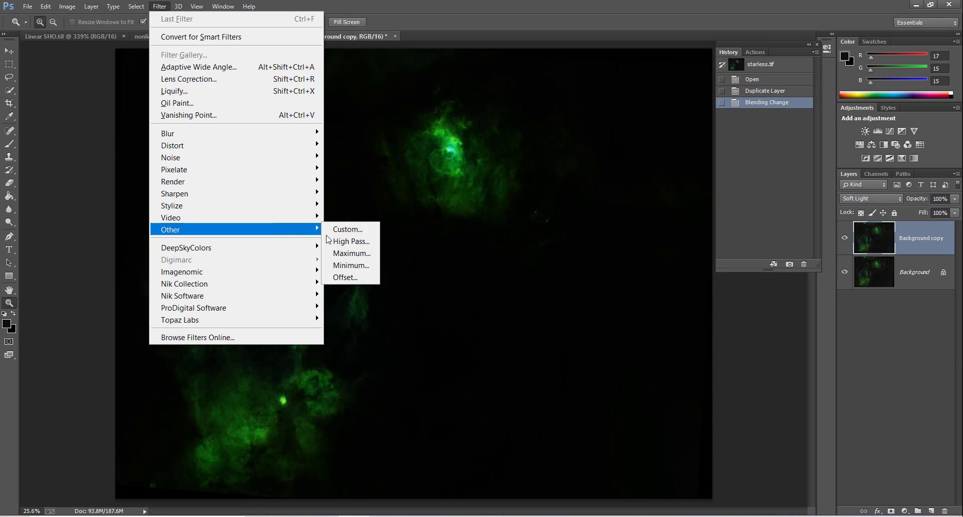
pyautogui.click(359, 242)
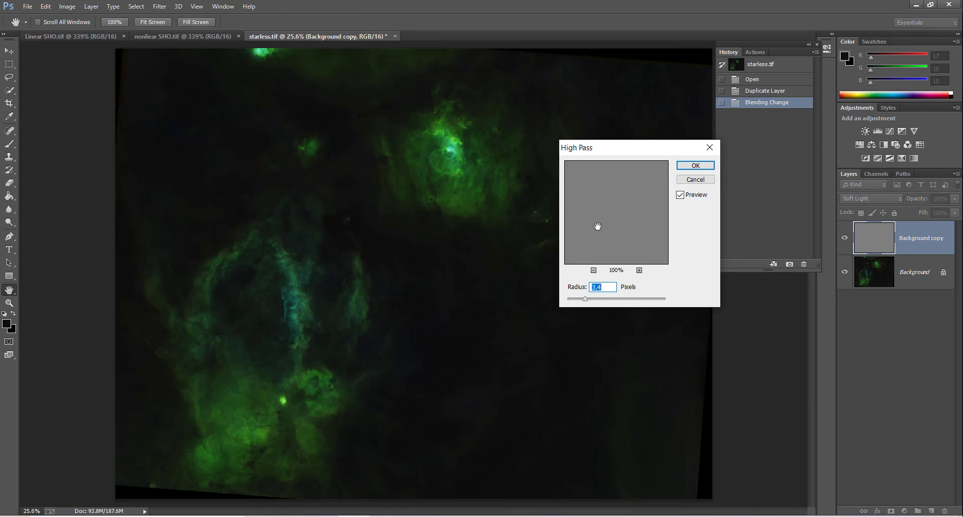
pyautogui.click(616, 236)
pyautogui.moveTo(638, 249)
pyautogui.mouseDown()
pyautogui.moveTo(640, 239)
pyautogui.moveTo(627, 246)
pyautogui.mouseUp()
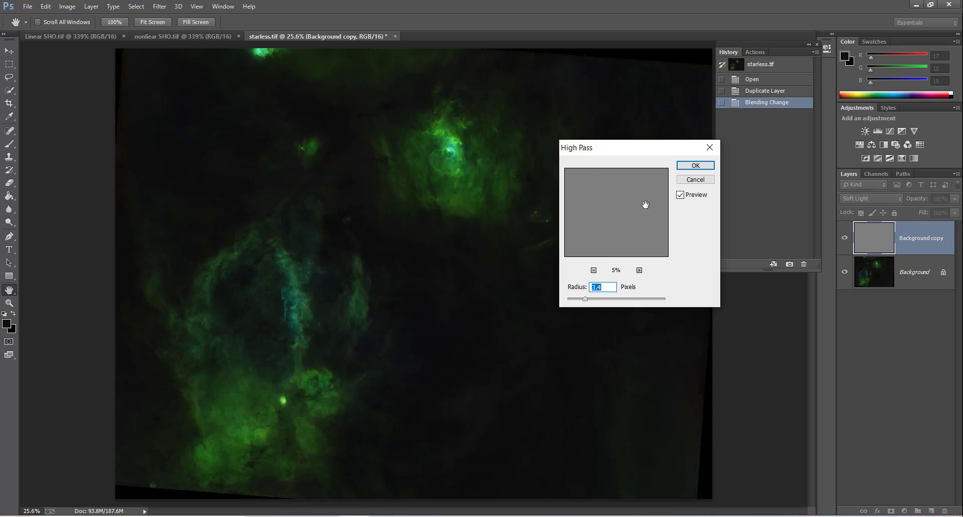
pyautogui.moveTo(642, 204); pyautogui.dragTo(637, 230)
pyautogui.click(639, 270)
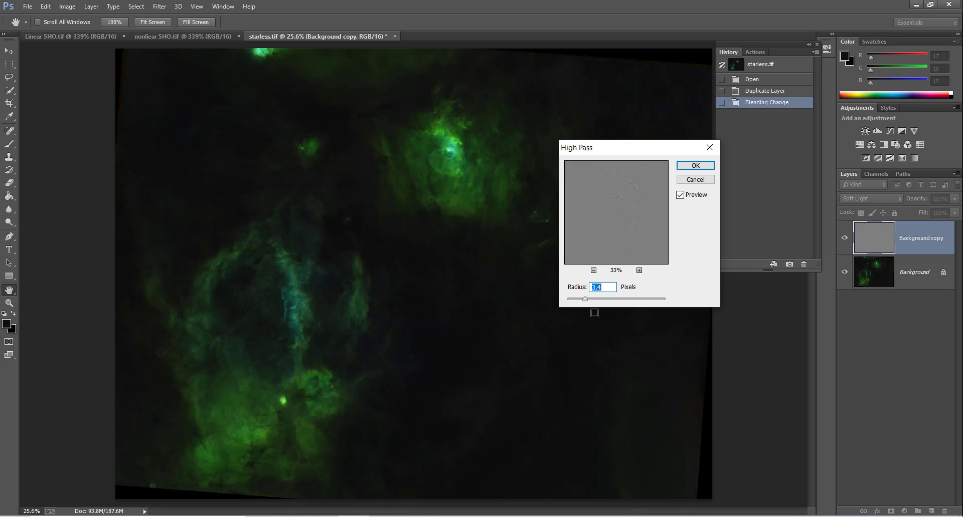
pyautogui.moveTo(584, 300); pyautogui.dragTo(577, 301)
pyautogui.moveTo(610, 254); pyautogui.dragTo(628, 233)
pyautogui.click(695, 169)
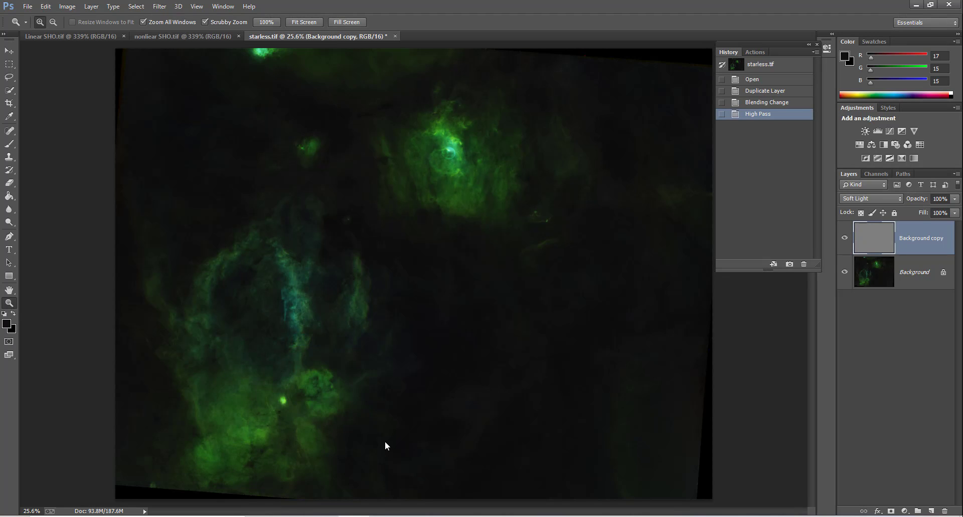
# Erase the high-pass layer over the dark sky areas around the nebulae, using a 505 px Eraser with 0% hardness
pyautogui.click(11, 184)
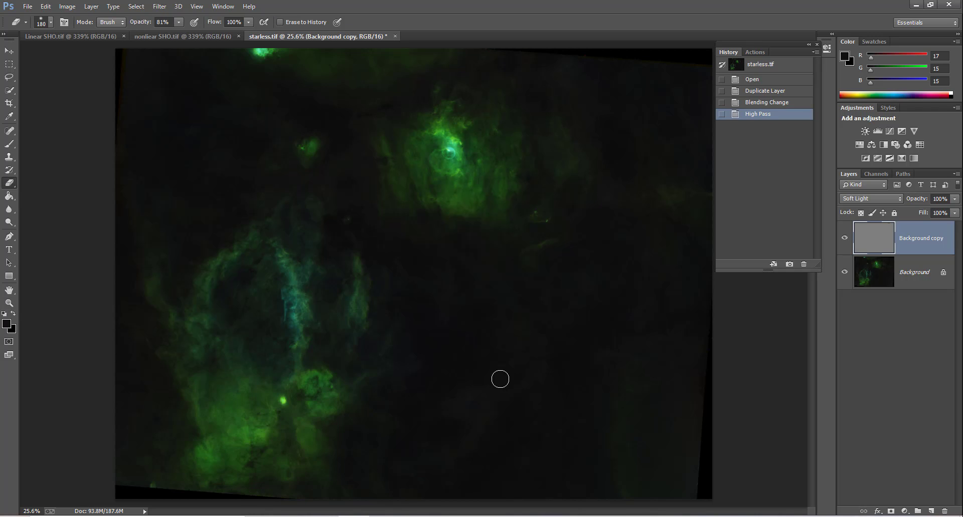
pyautogui.rightClick(481, 346)
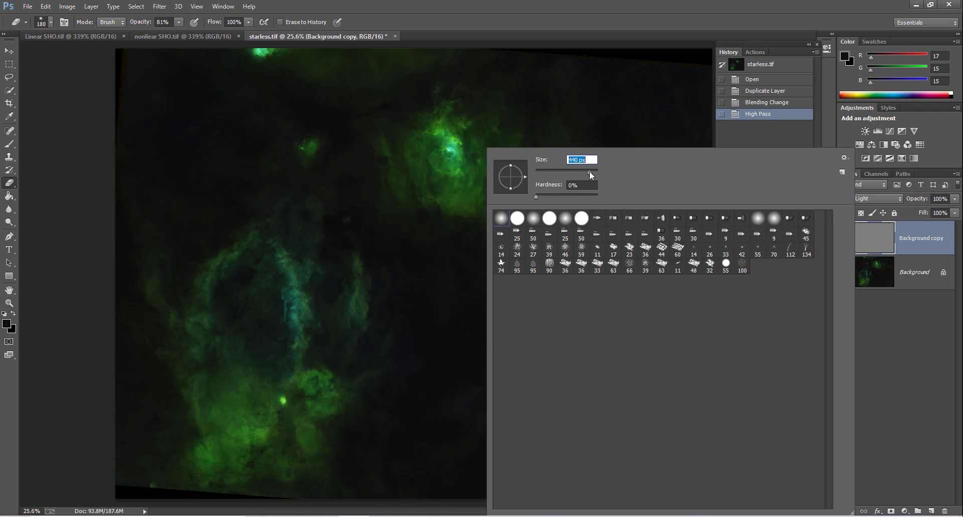
pyautogui.moveTo(591, 171); pyautogui.dragTo(591, 171)
pyautogui.moveTo(147, 67)
pyautogui.mouseDown()
pyautogui.moveTo(115, 159)
pyautogui.moveTo(156, 102)
pyautogui.mouseUp()
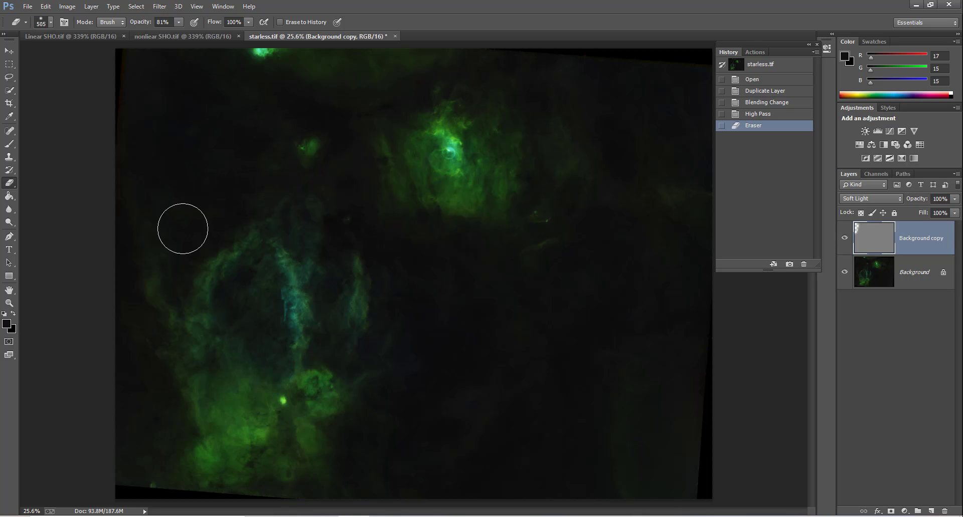
pyautogui.click(98, 138)
pyautogui.moveTo(130, 414); pyautogui.dragTo(132, 411)
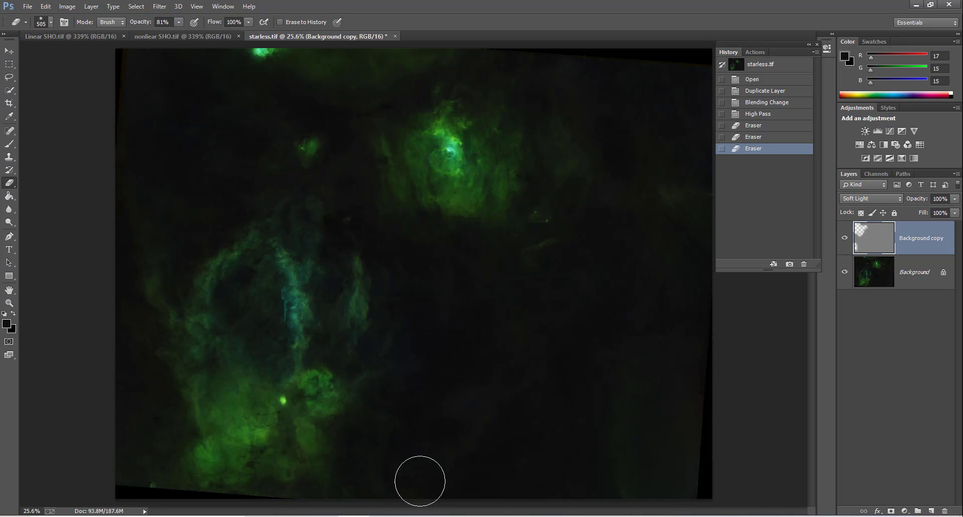
pyautogui.click(532, 478)
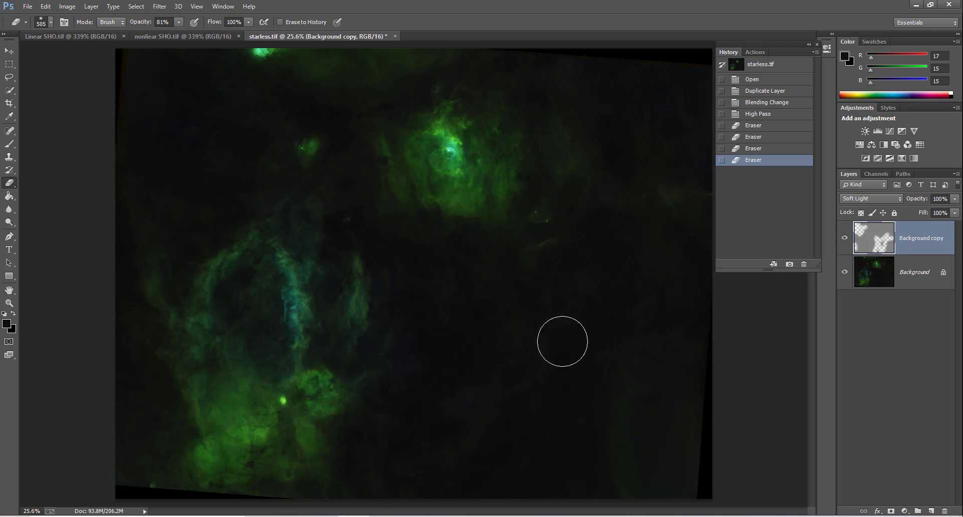
pyautogui.click(569, 463)
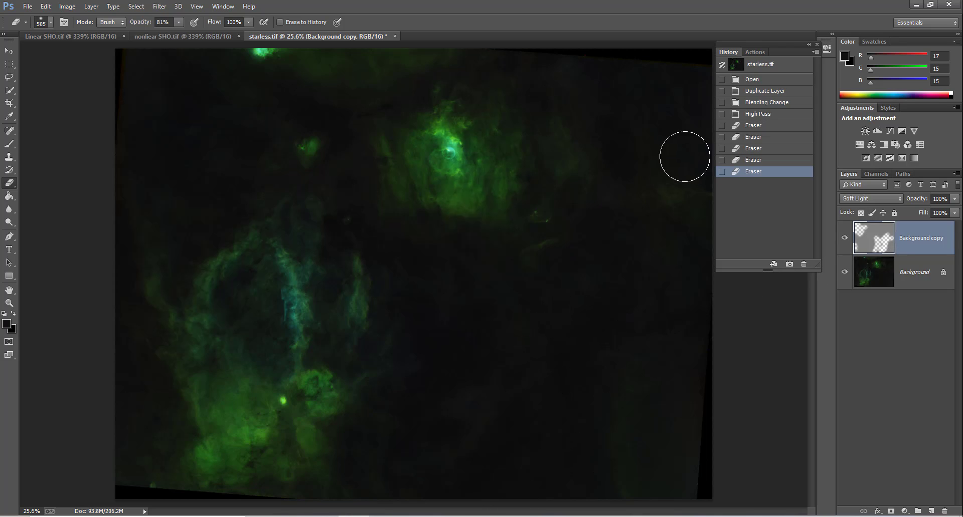
pyautogui.click(609, 85)
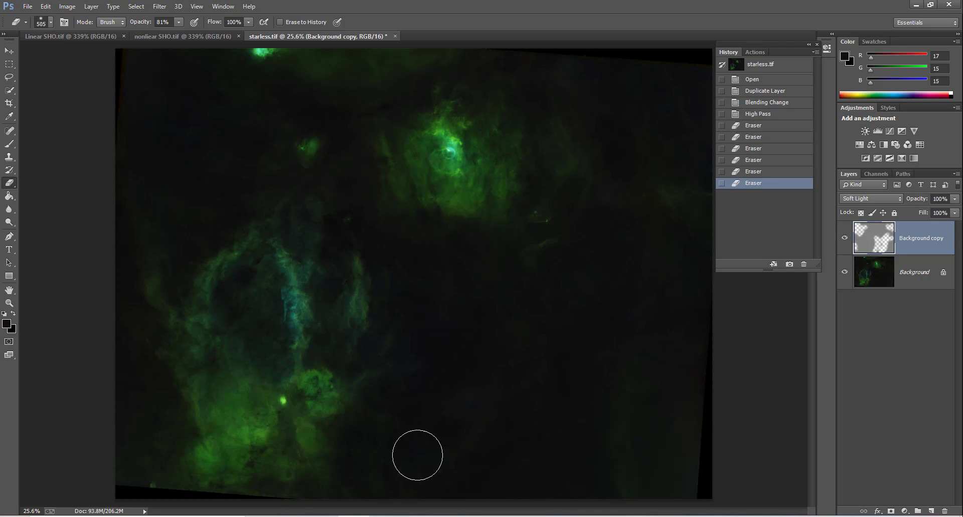
pyautogui.click(460, 366)
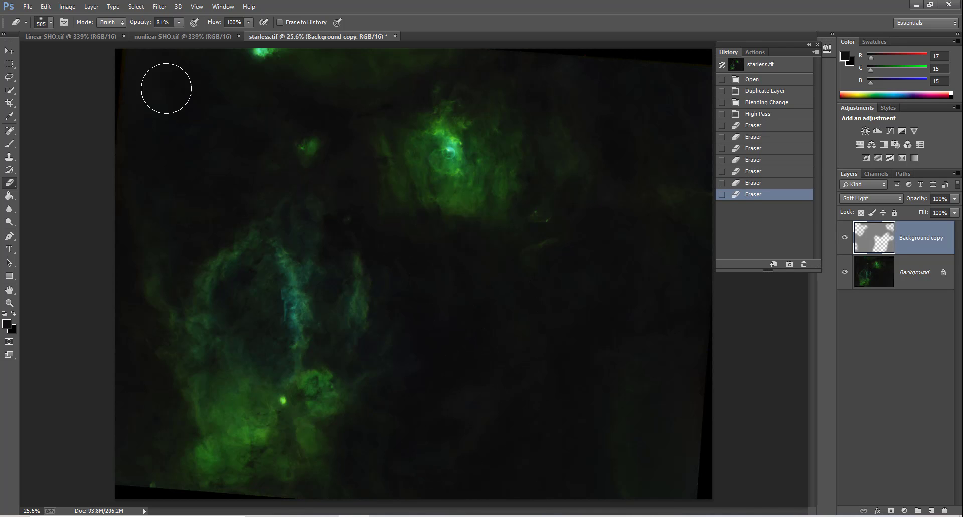
pyautogui.click(210, 171)
pyautogui.click(521, 390)
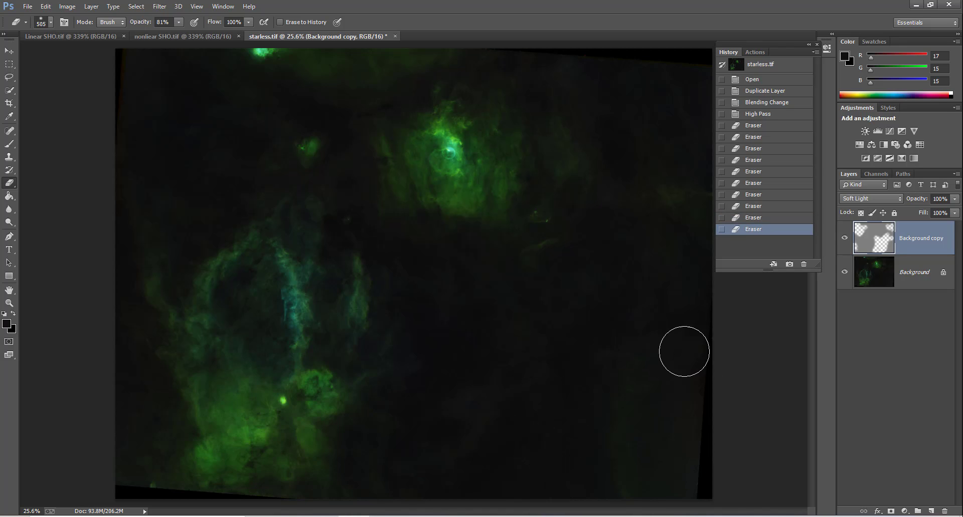
pyautogui.click(682, 352)
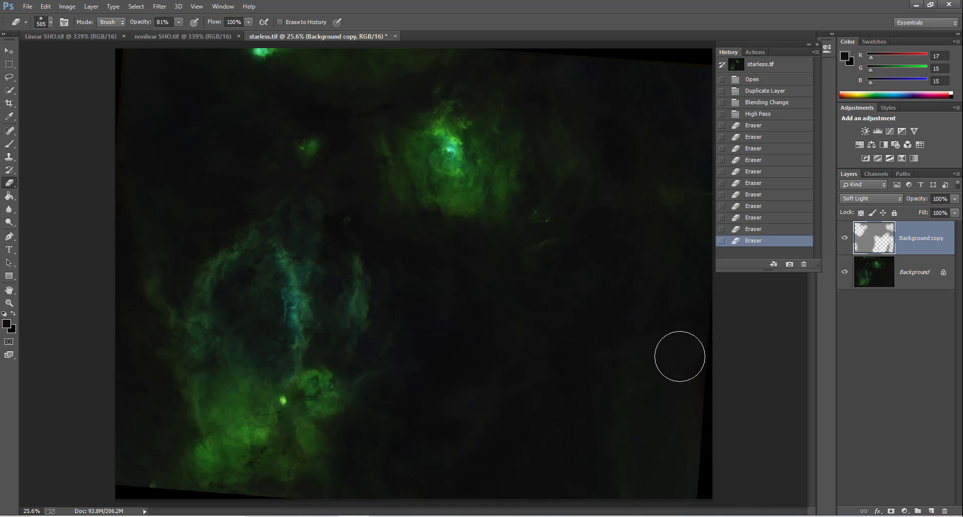
pyautogui.click(642, 245)
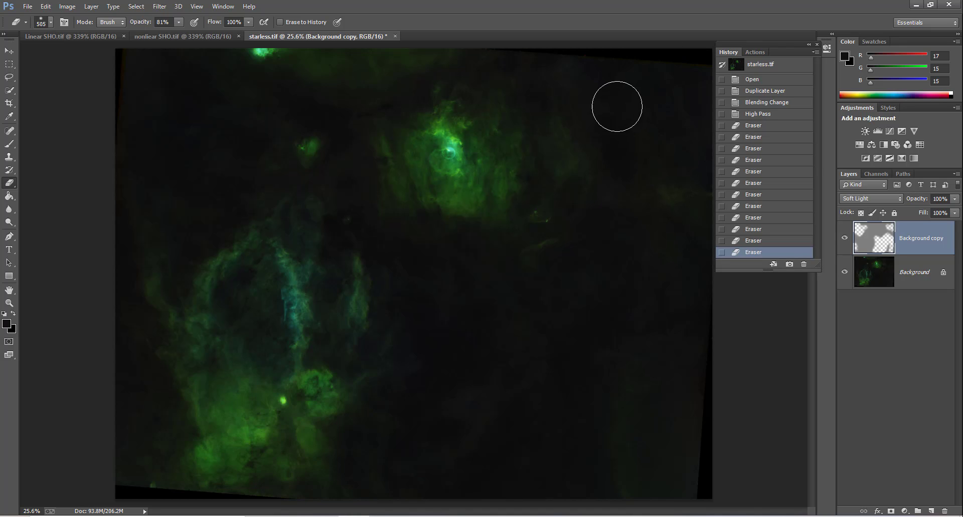
pyautogui.click(612, 100)
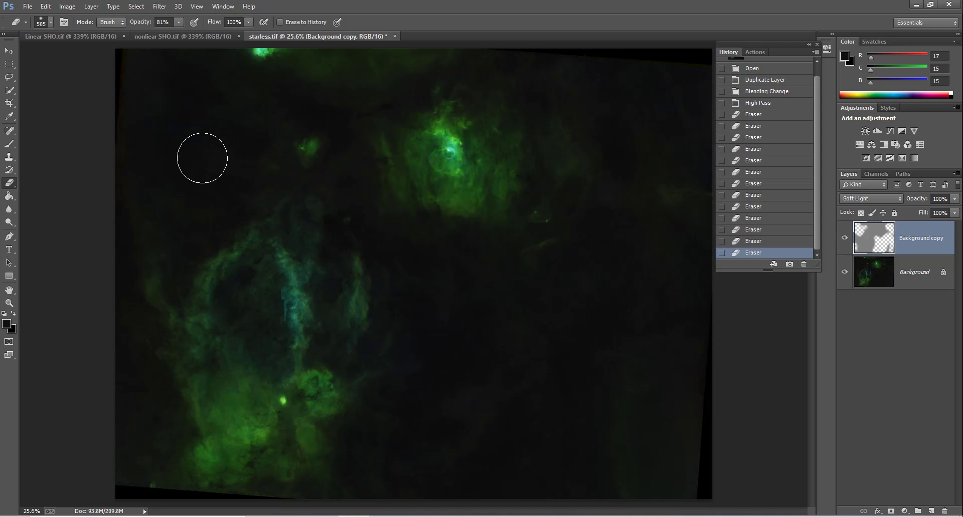
pyautogui.click(179, 248)
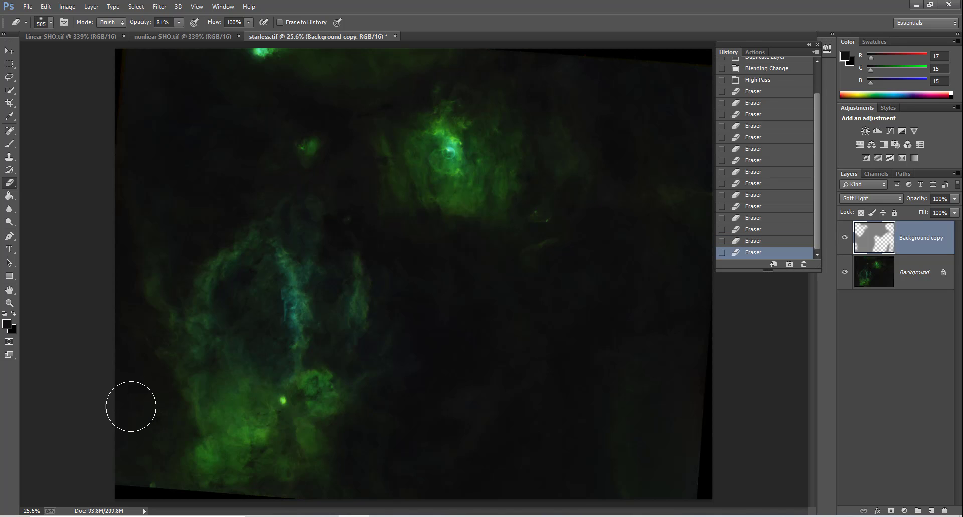
pyautogui.click(131, 405)
pyautogui.click(476, 299)
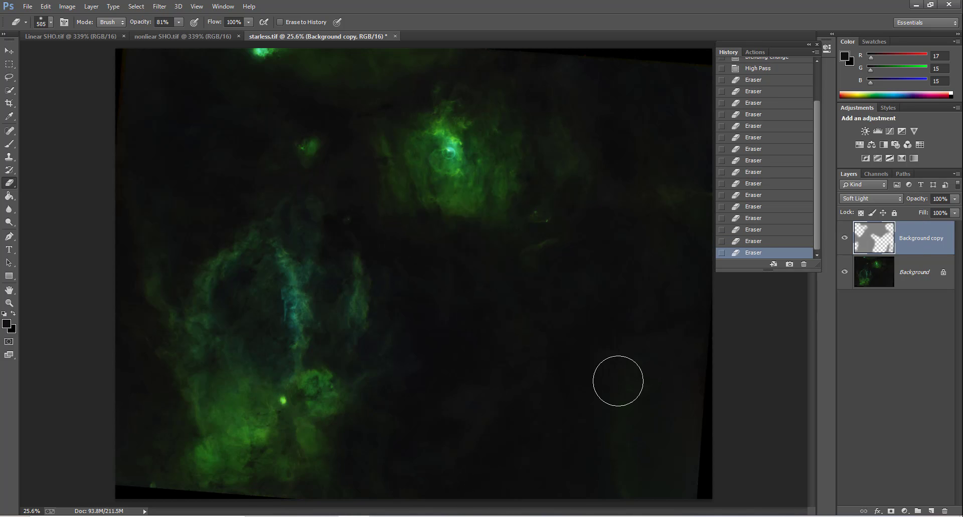
pyautogui.click(588, 488)
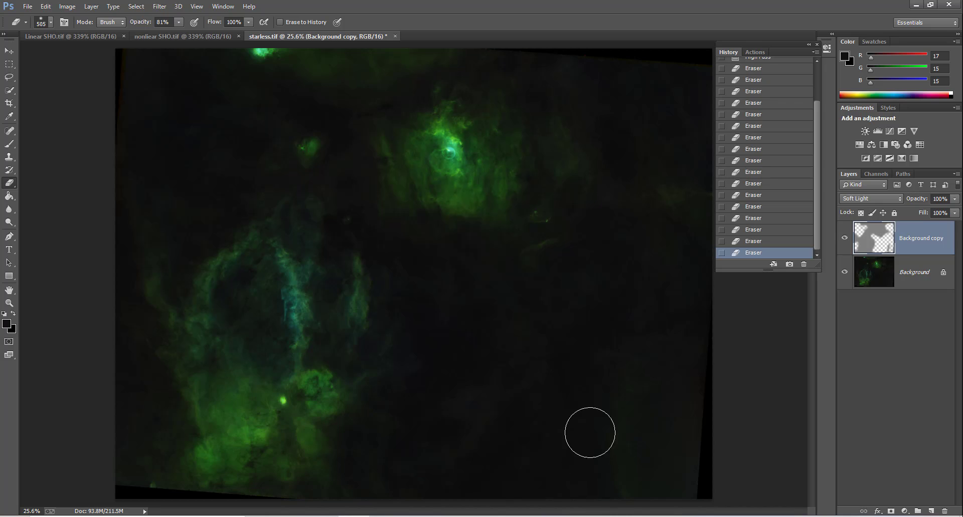
# Duplicate the partly erased high-pass layer to strengthen the sharpening
pyautogui.rightClick(924, 250)
pyautogui.click(949, 247)
pyautogui.moveTo(937, 238); pyautogui.dragTo(931, 512)
# Check the sharpening on the bubble nebula and flatten the image into a single layer
pyautogui.click(10, 305)
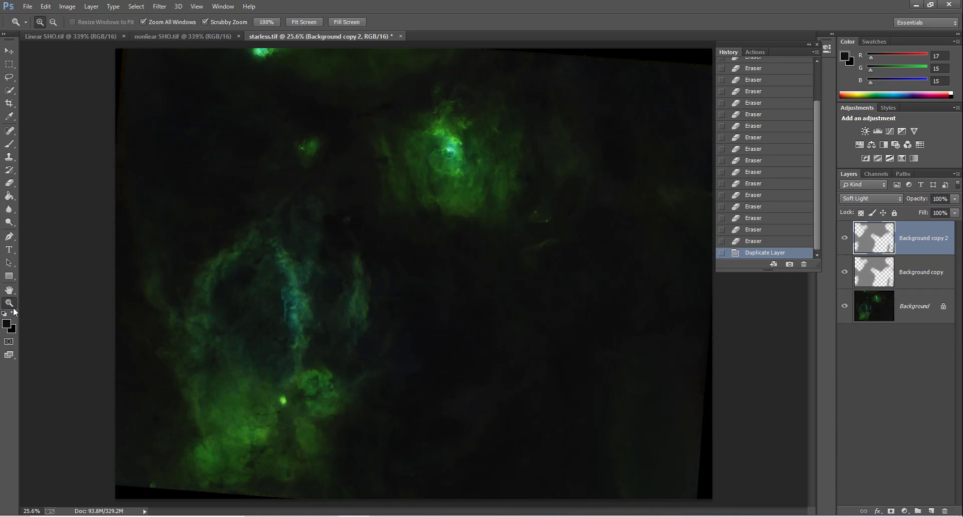
pyautogui.click(417, 245)
pyautogui.click(418, 244)
pyautogui.scroll(2, 501, 195)
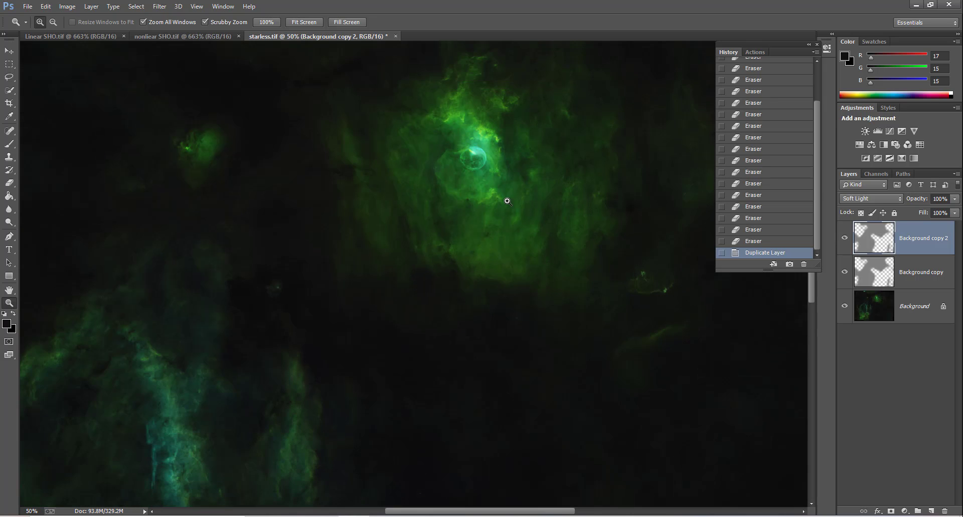
pyautogui.click(511, 200)
pyautogui.scroll(2, 535, 194)
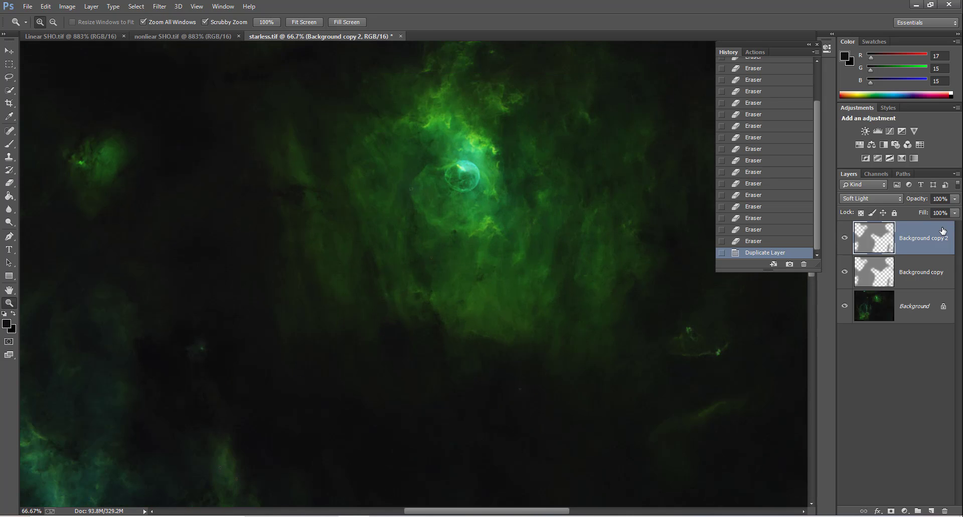
pyautogui.rightClick(927, 252)
pyautogui.click(717, 391)
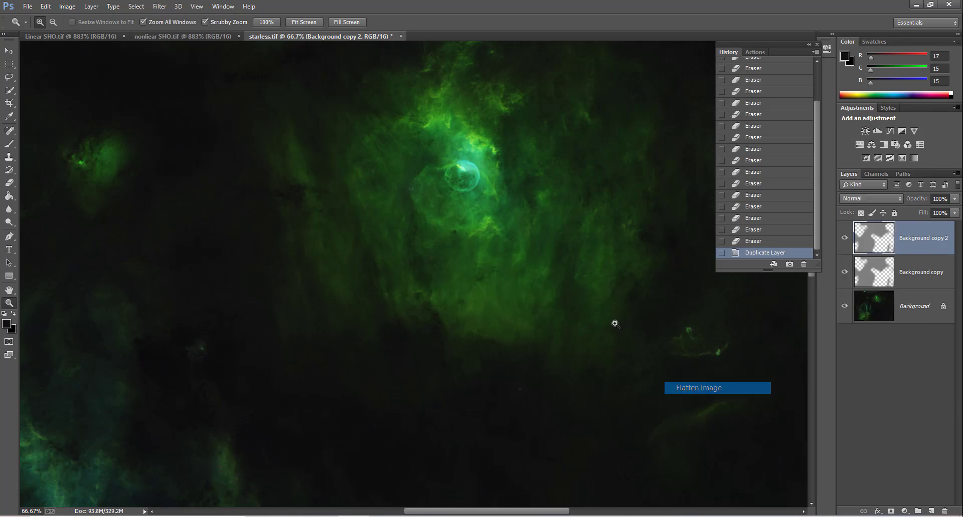
# Run Noiseware on the flattened starless image with luminance noise reduction at 45%, color noise reduction at 30% and sharpening at 8
pyautogui.rightClick(350, 189)
pyautogui.click(386, 195)
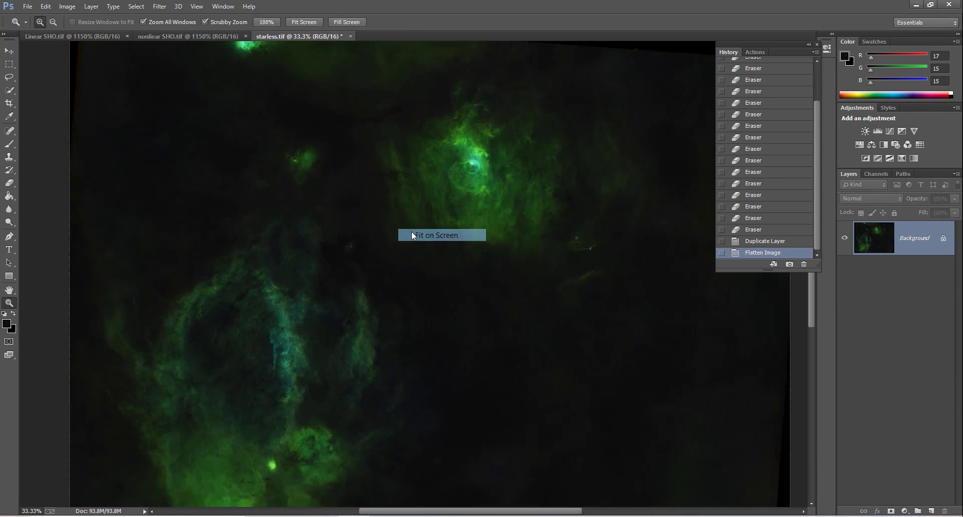
pyautogui.click(160, 6)
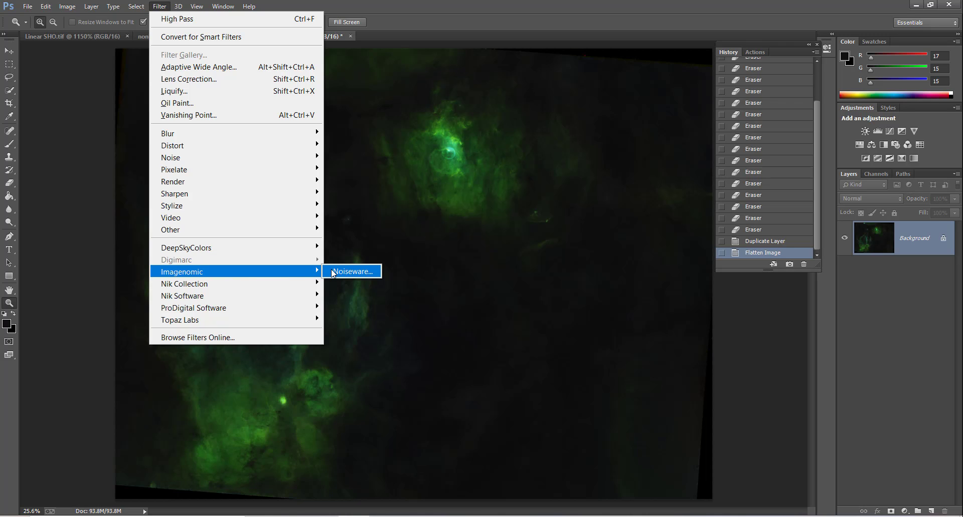
pyautogui.click(332, 272)
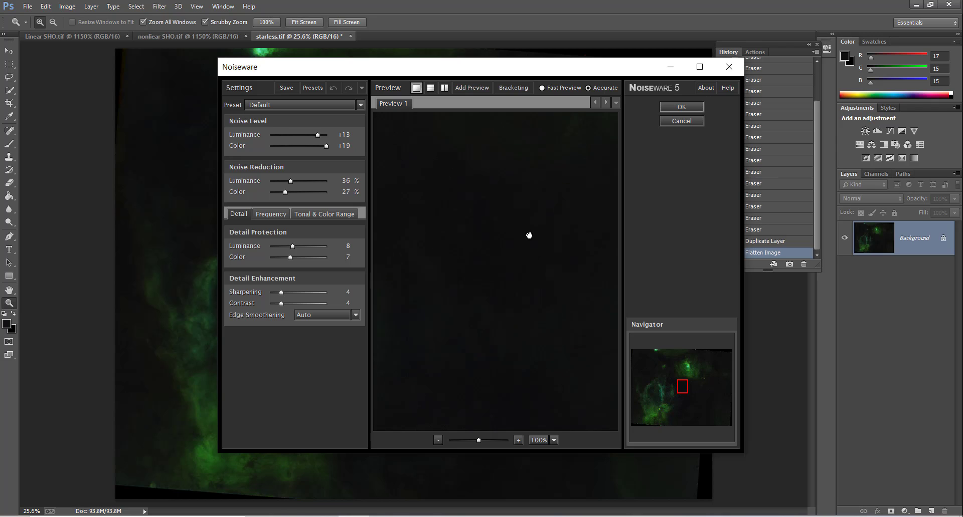
pyautogui.moveTo(546, 215); pyautogui.dragTo(482, 268)
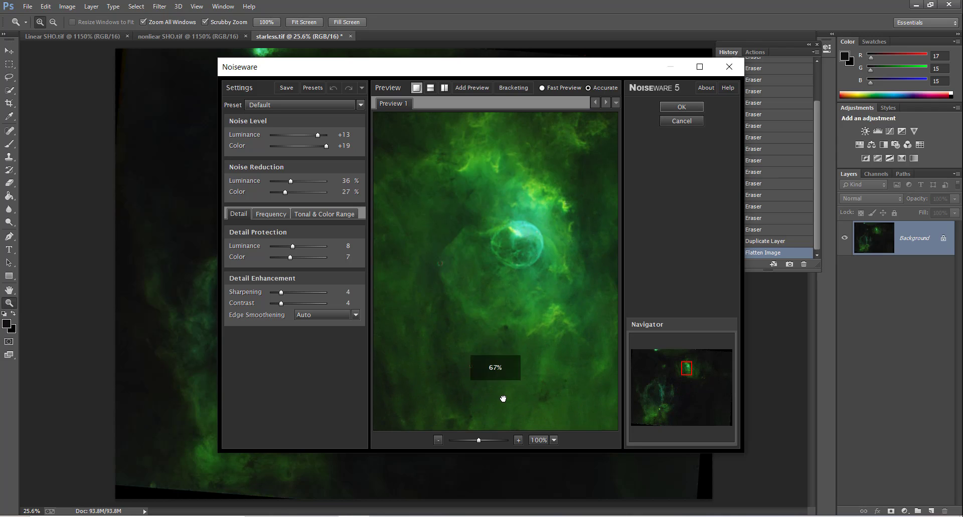
pyautogui.moveTo(284, 192); pyautogui.dragTo(296, 182)
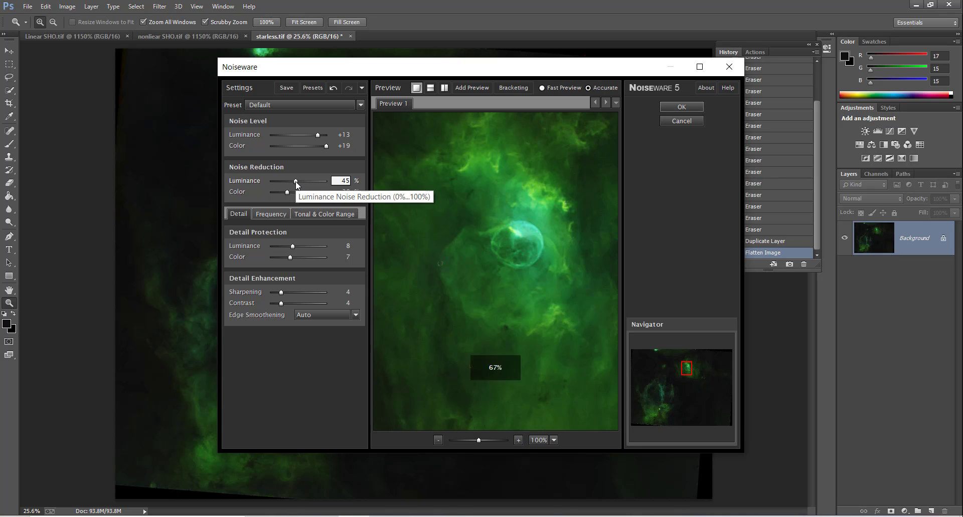
pyautogui.moveTo(288, 293)
pyautogui.mouseDown()
pyautogui.moveTo(297, 296)
pyautogui.moveTo(289, 297)
pyautogui.mouseUp()
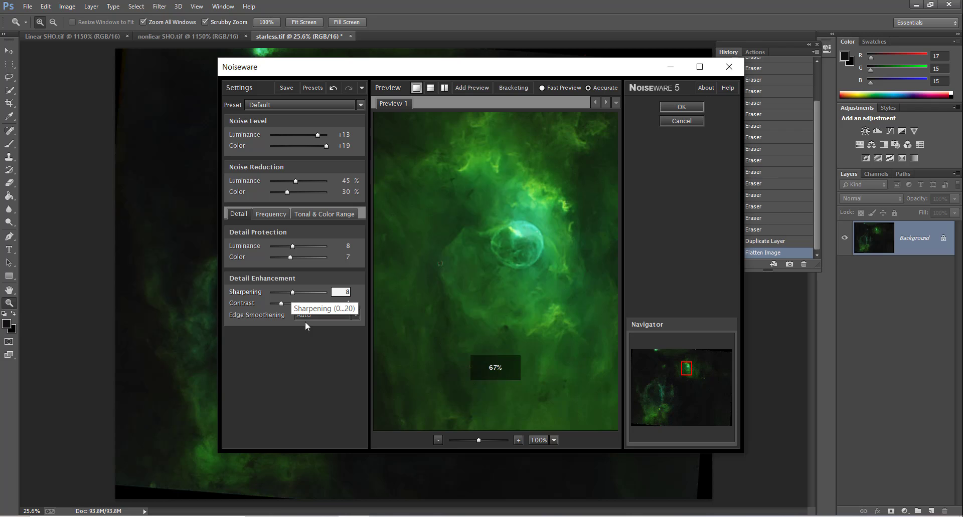
pyautogui.click(664, 105)
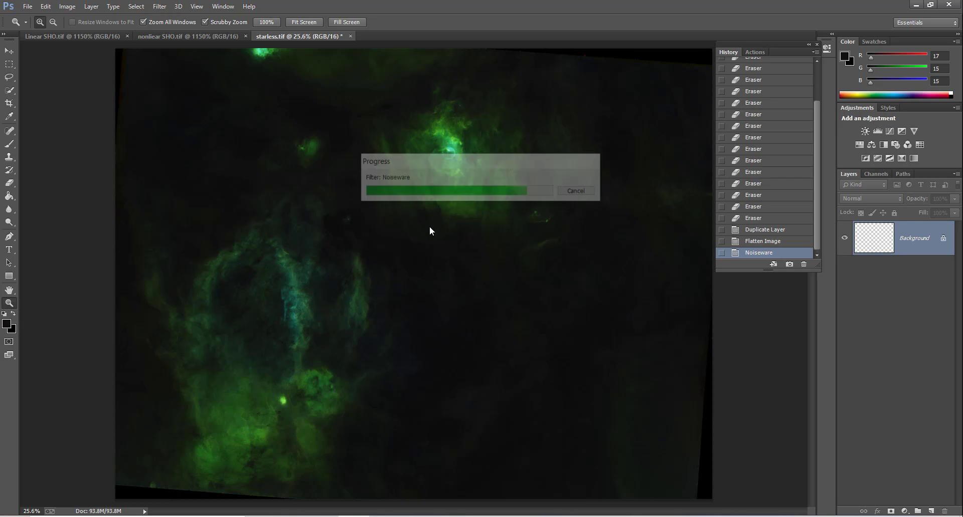
pyautogui.click(426, 237)
pyautogui.click(426, 237)
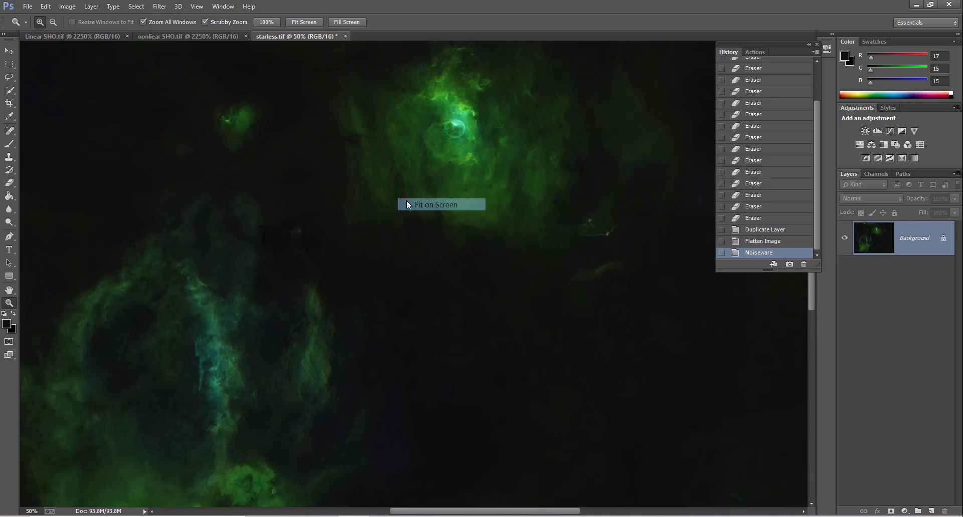
pyautogui.hotkey('ctrl', '0')
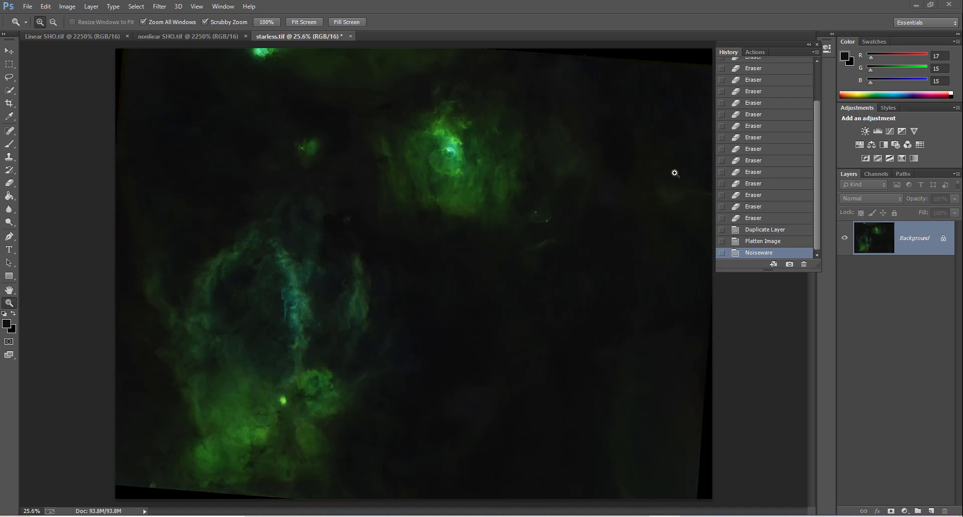
# Run the Local Contrast Enhancement action from the Astronomy Tools set on the starless image and check the nebula detail
pyautogui.click(756, 53)
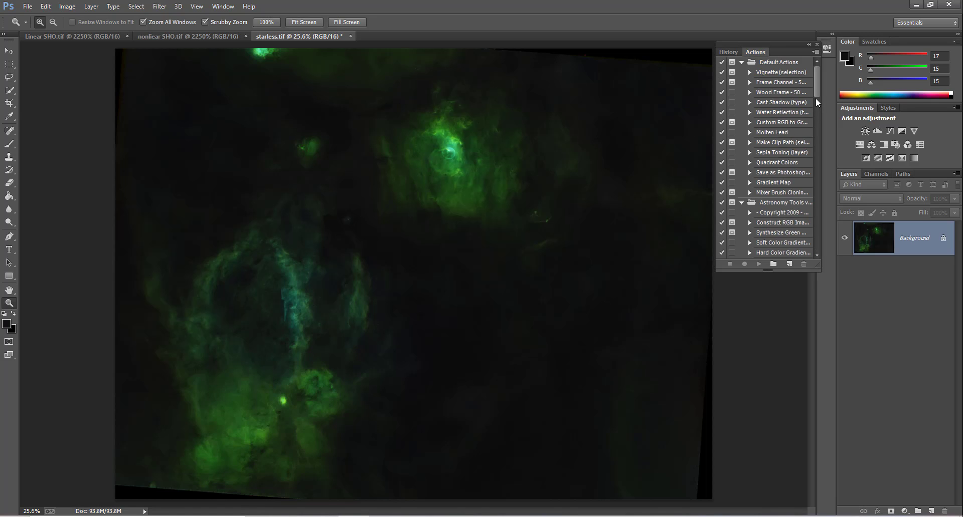
pyautogui.moveTo(817, 88); pyautogui.dragTo(815, 191)
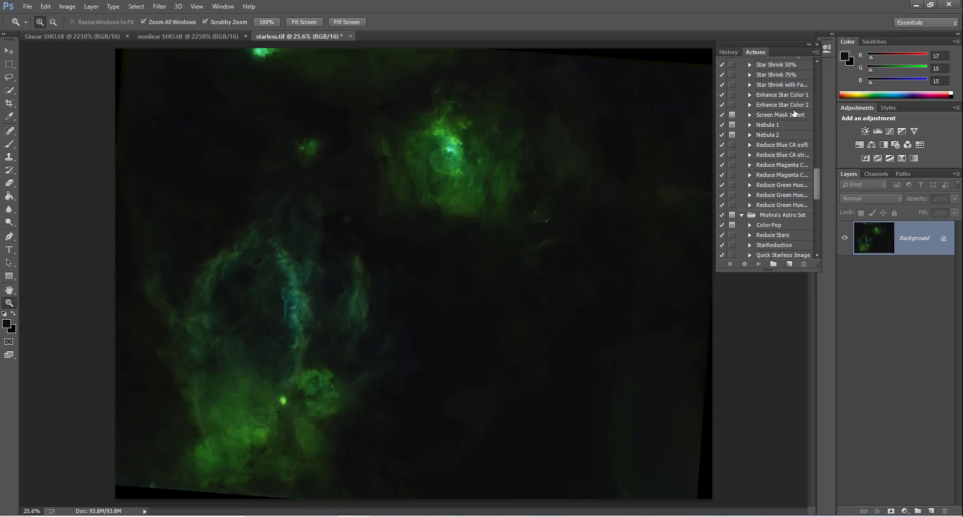
pyautogui.scroll(-5, 794, 113)
pyautogui.scroll(3, 784, 182)
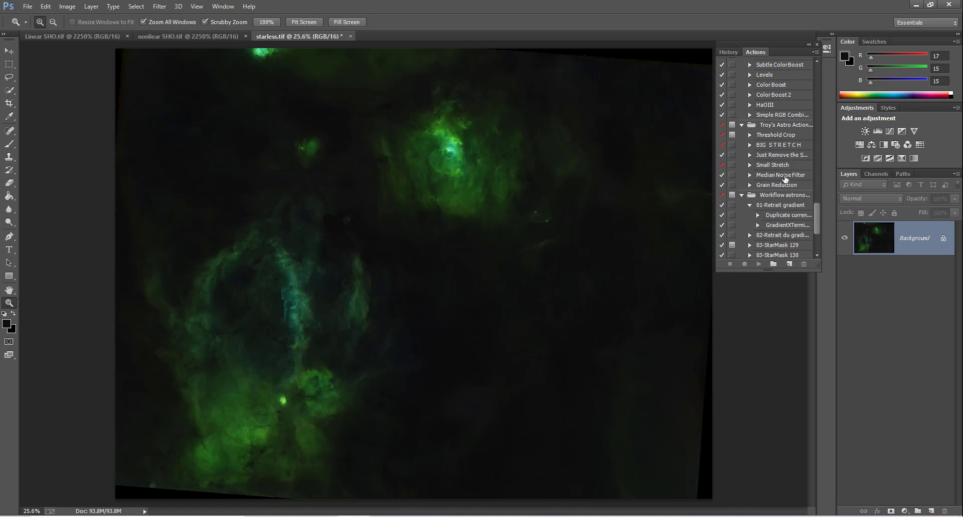
pyautogui.scroll(8, 787, 164)
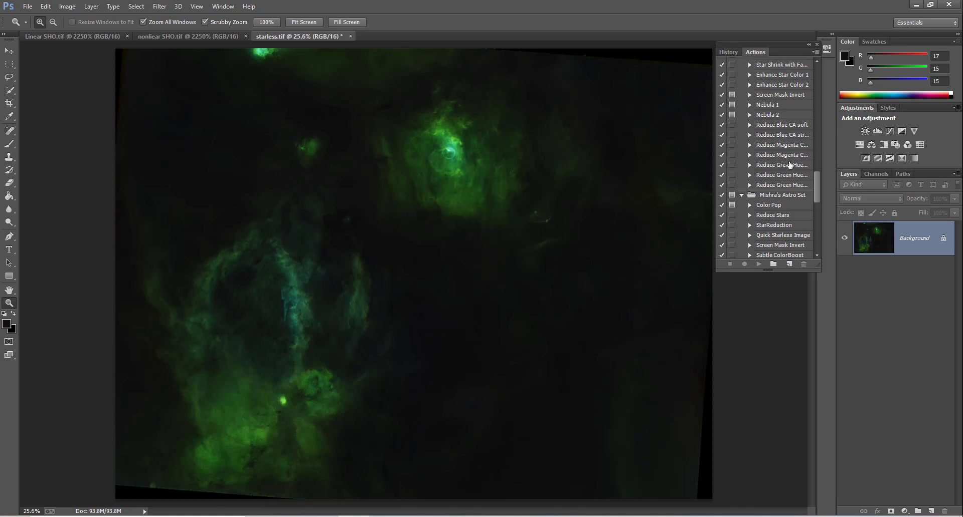
pyautogui.scroll(8, 789, 164)
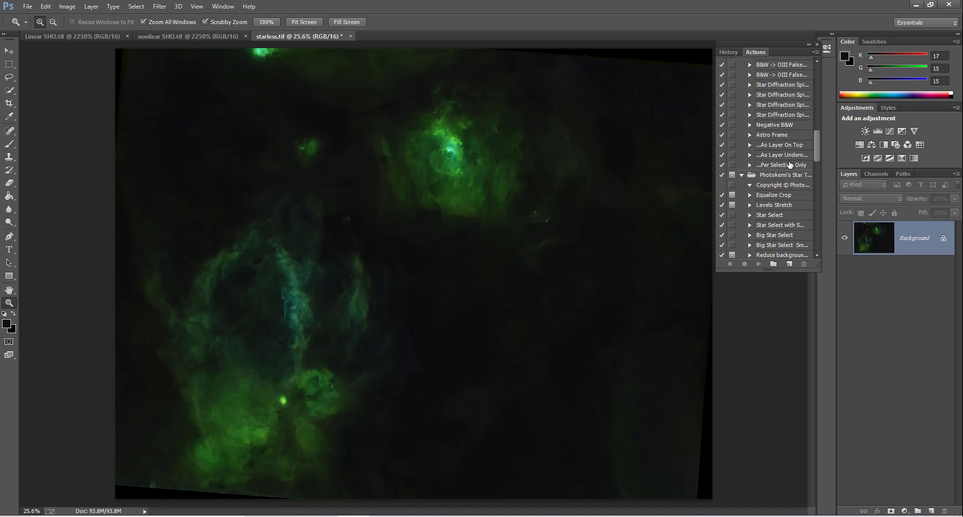
pyautogui.click(785, 134)
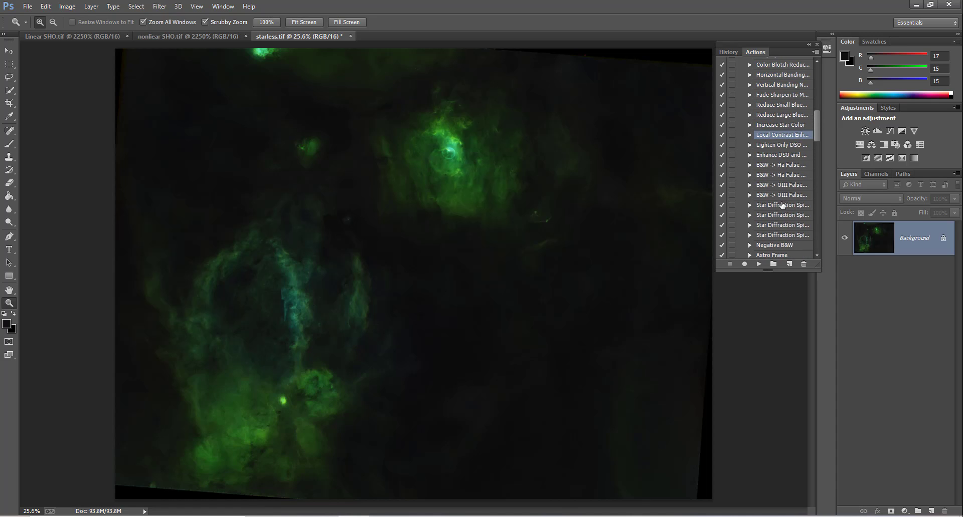
pyautogui.click(759, 264)
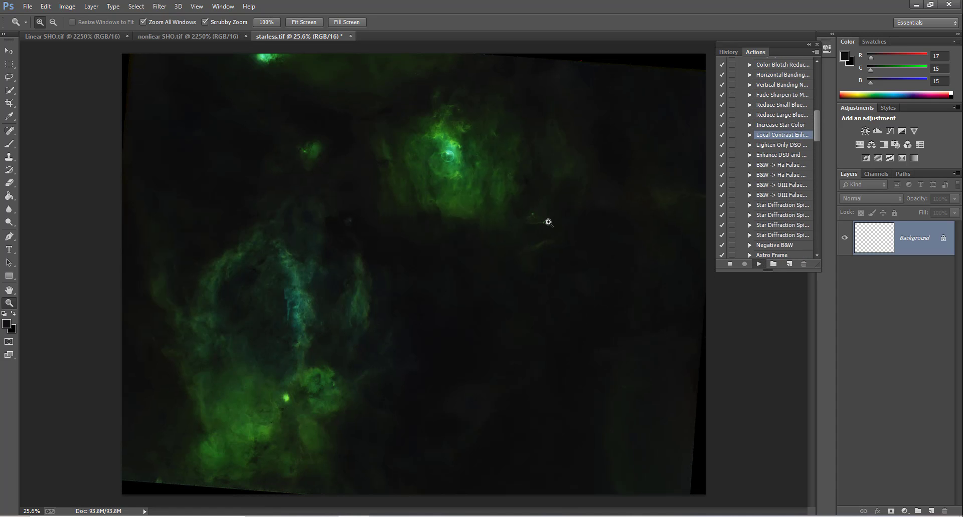
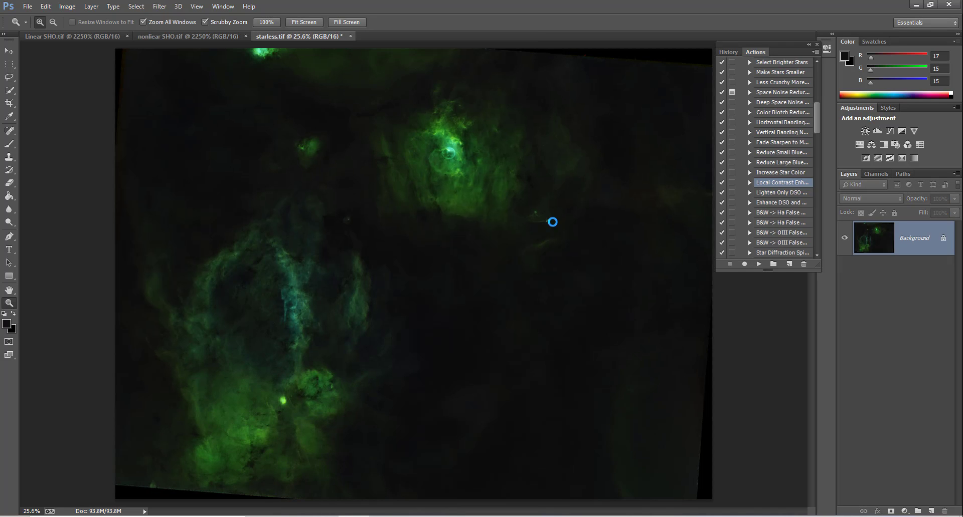
pyautogui.click(453, 155)
pyautogui.rightClick(455, 305)
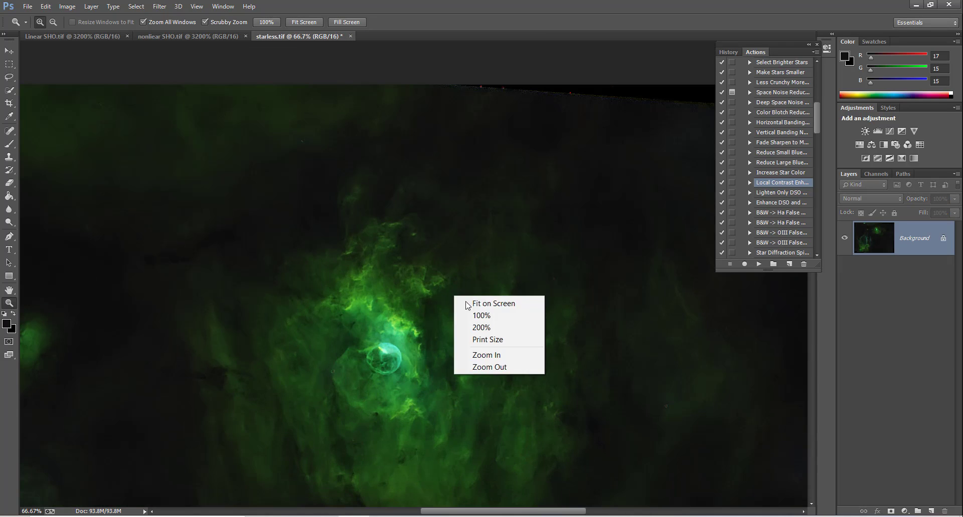
pyautogui.click(473, 307)
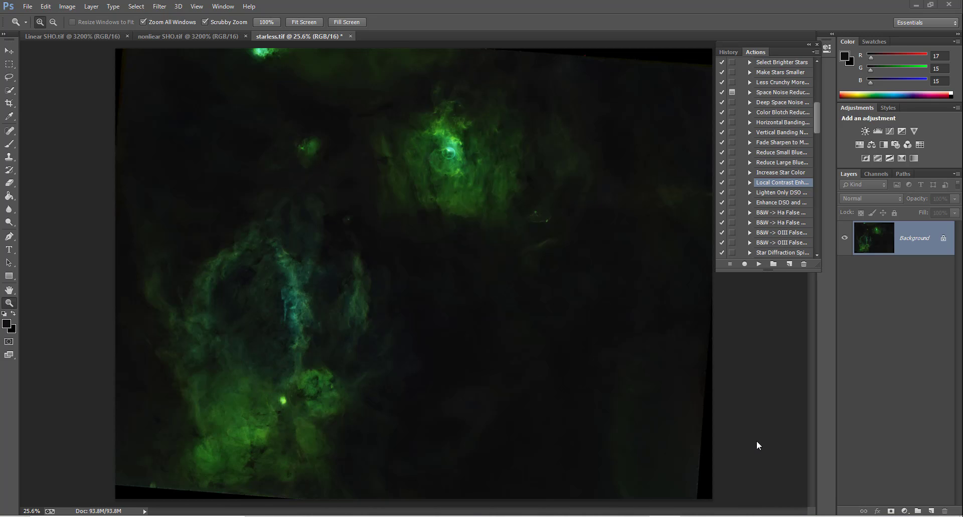
pyautogui.click(390, 258)
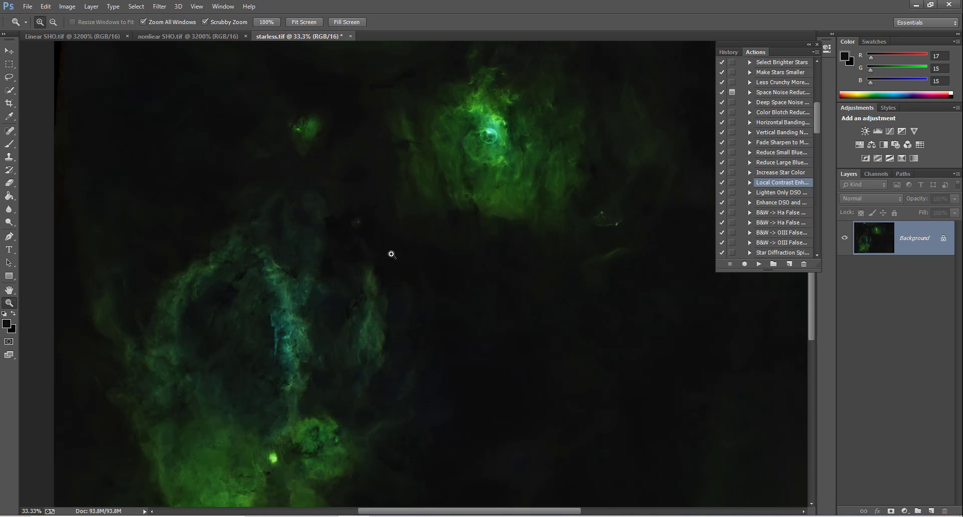
pyautogui.rightClick(390, 244)
pyautogui.click(406, 250)
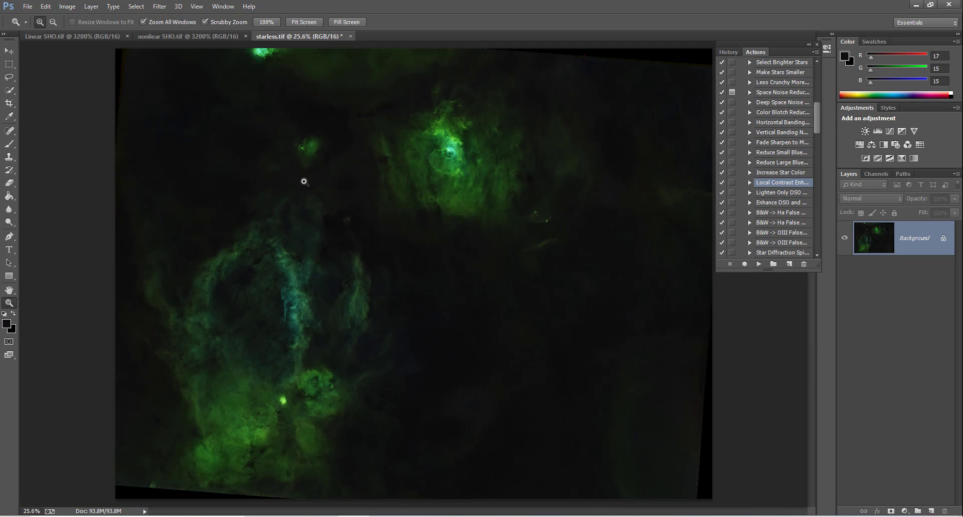
# Rotate the starless image canvas 90° counterclockwise and fit it to the screen
pyautogui.click(68, 6)
pyautogui.moveTo(189, 121)
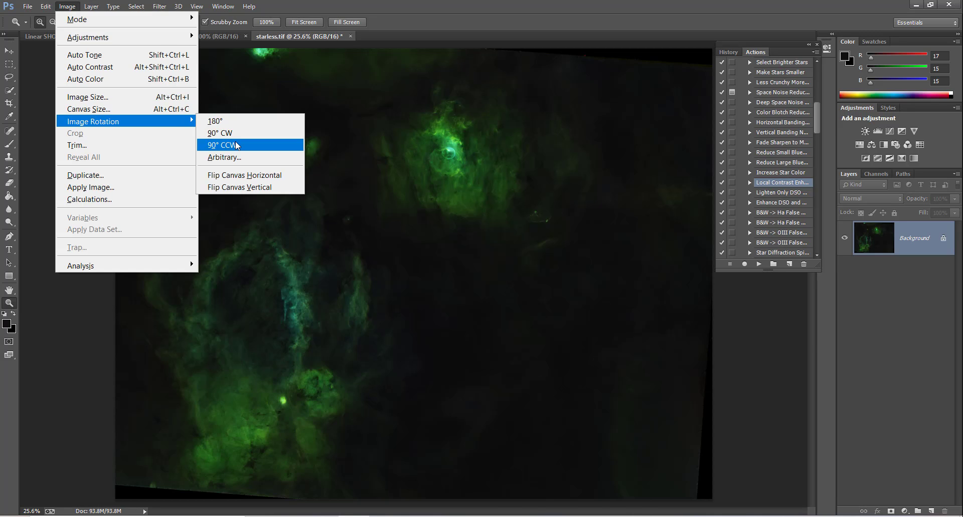
pyautogui.click(235, 145)
pyautogui.rightClick(376, 261)
pyautogui.click(393, 267)
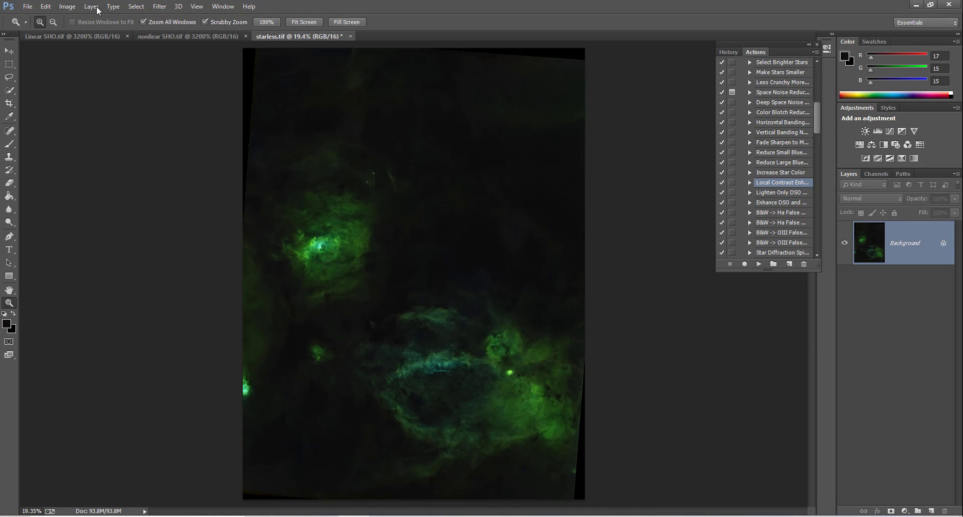
# Flip the starless image canvas horizontally and inspect the reoriented nebulae
pyautogui.click(69, 6)
pyautogui.moveTo(183, 122)
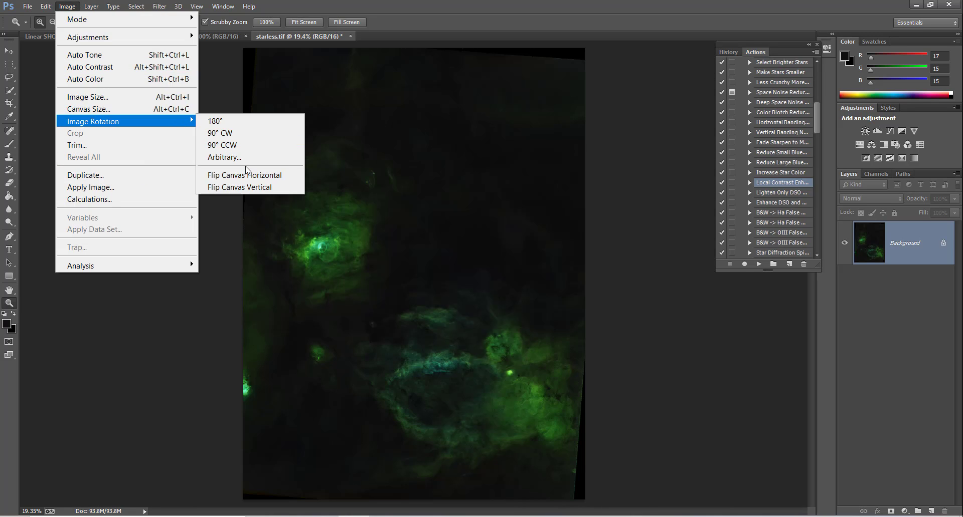
pyautogui.click(253, 175)
pyautogui.click(409, 253)
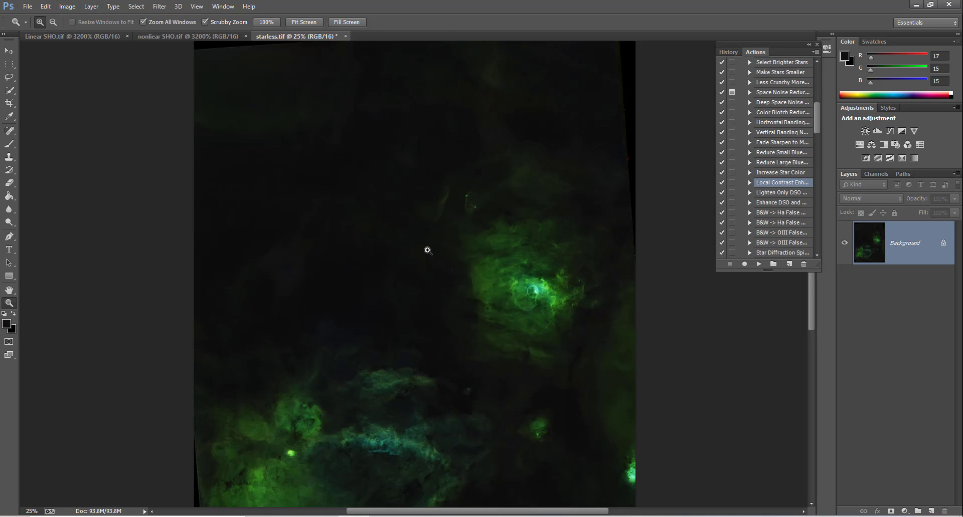
pyautogui.scroll(-2, 434, 248)
pyautogui.click(445, 255)
pyautogui.scroll(-2, 449, 253)
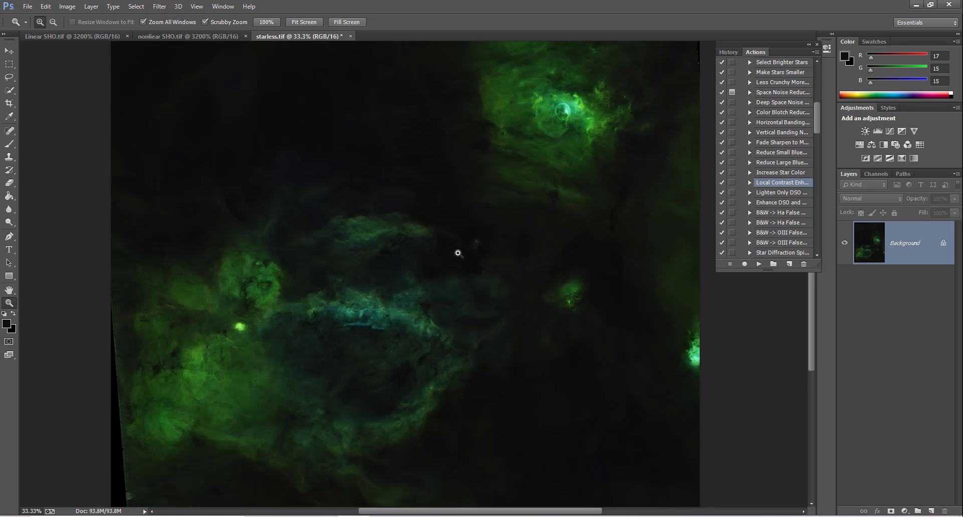
pyautogui.rightClick(446, 253)
pyautogui.click(465, 261)
pyautogui.click(452, 283)
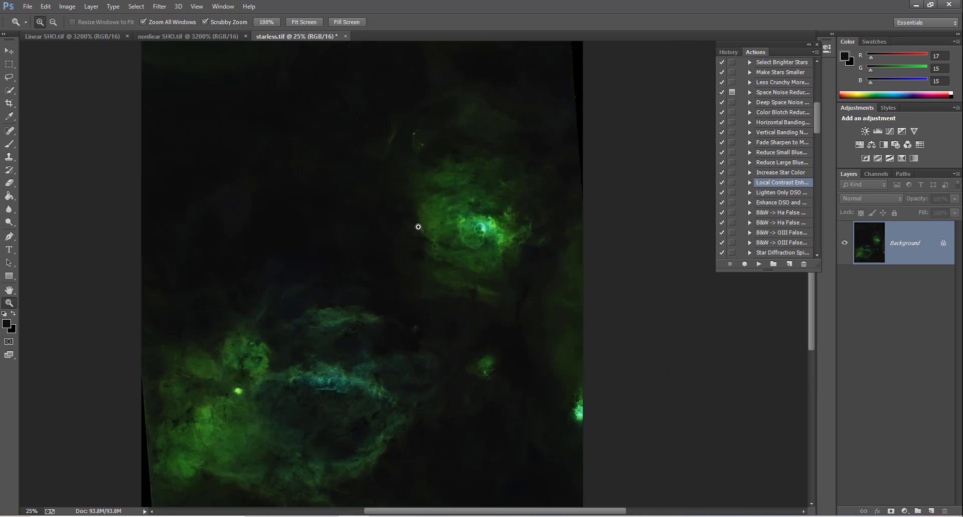
pyautogui.rightClick(417, 226)
pyautogui.click(480, 233)
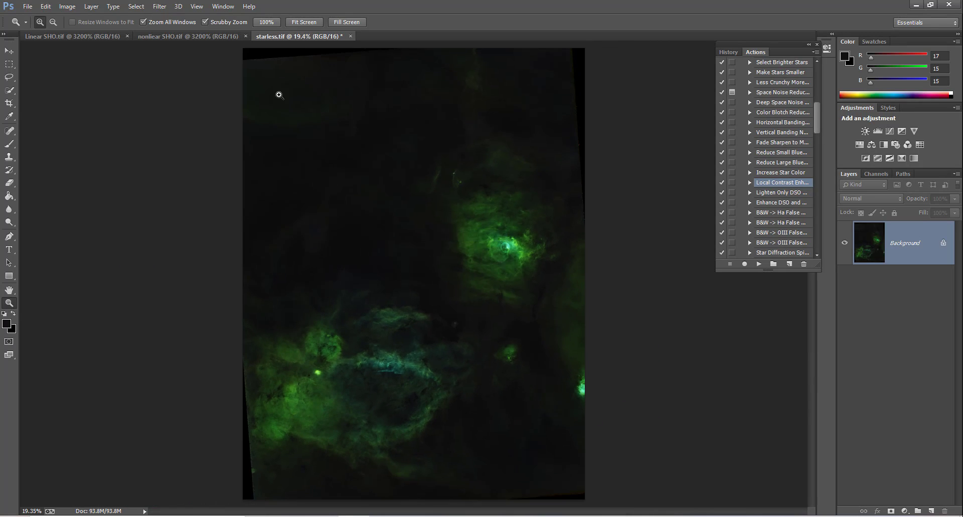
# Fit the nonlinear SHO image to the screen and rotate the Linear SHO.tif canvas 90° counterclockwise
pyautogui.click(164, 34)
pyautogui.rightClick(329, 182)
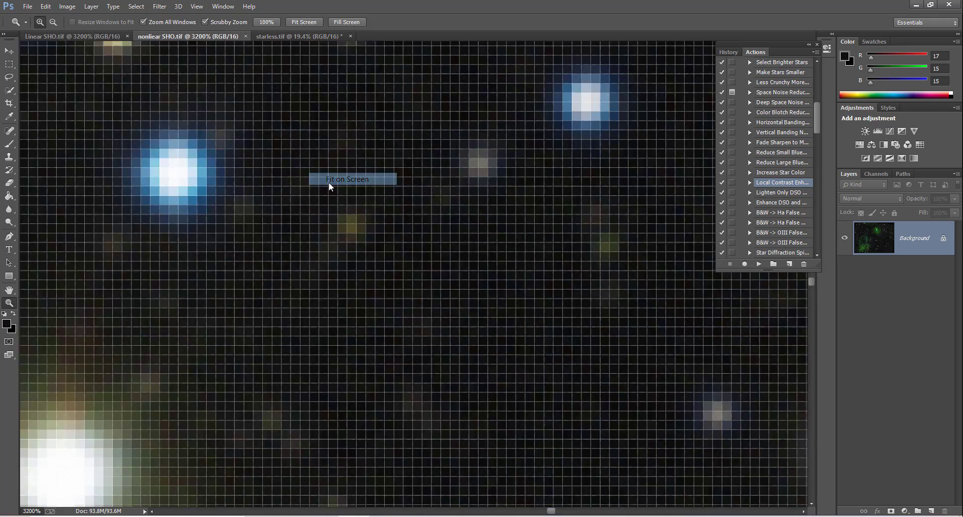
pyautogui.click(346, 190)
pyautogui.click(75, 36)
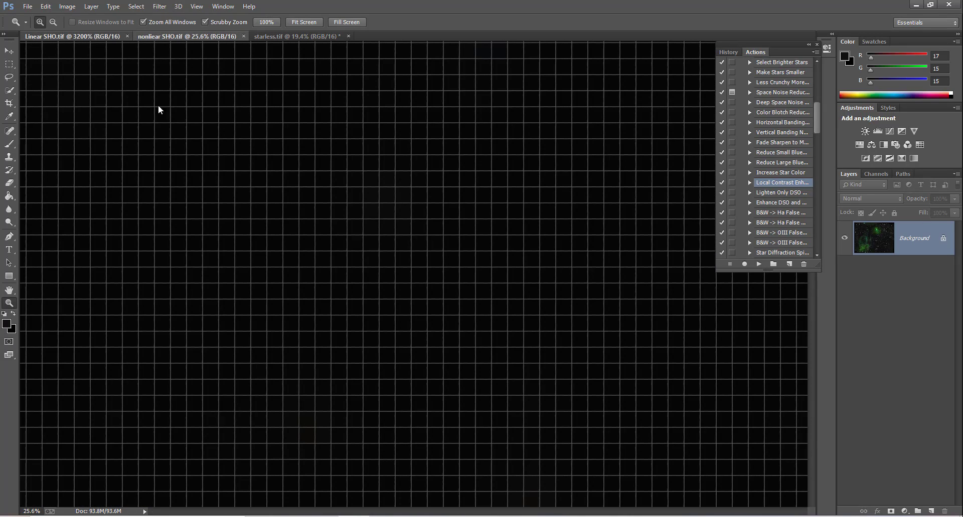
pyautogui.rightClick(207, 156)
pyautogui.click(218, 162)
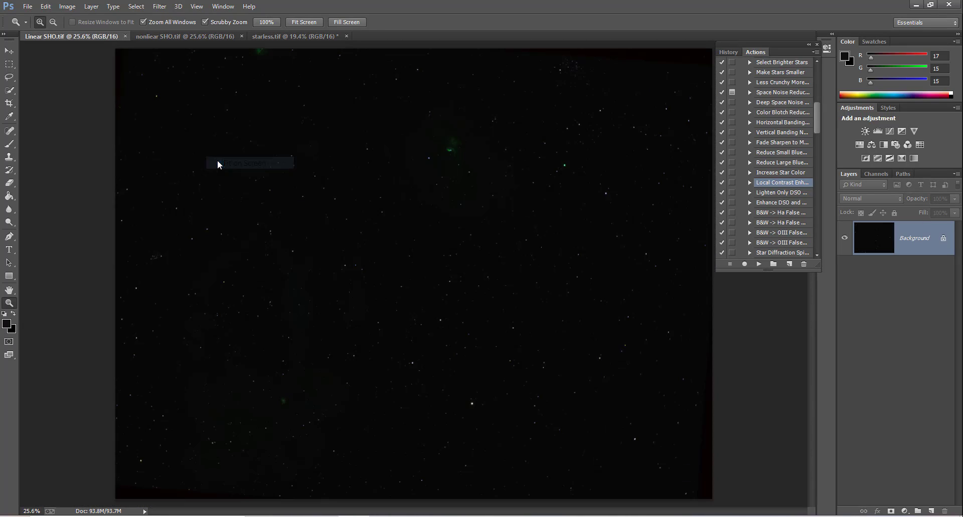
pyautogui.click(68, 6)
pyautogui.moveTo(176, 118)
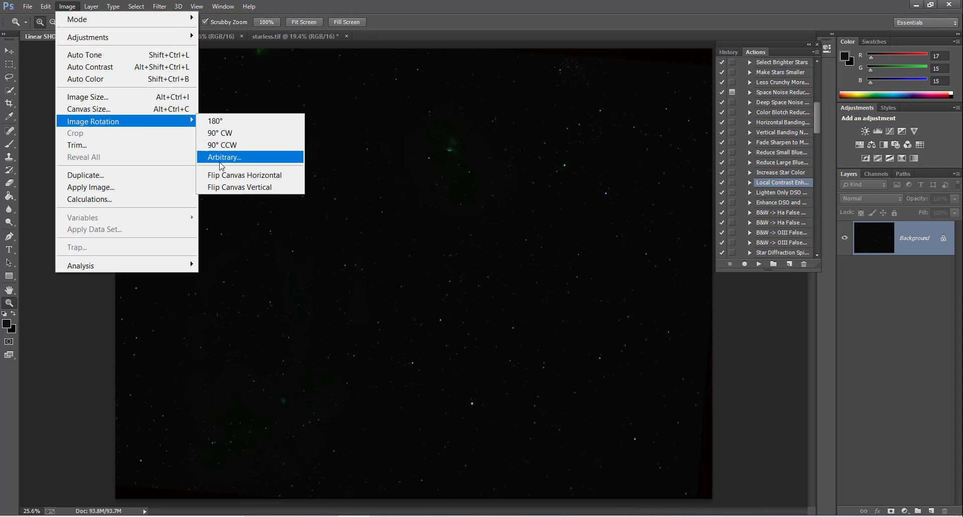
pyautogui.click(220, 145)
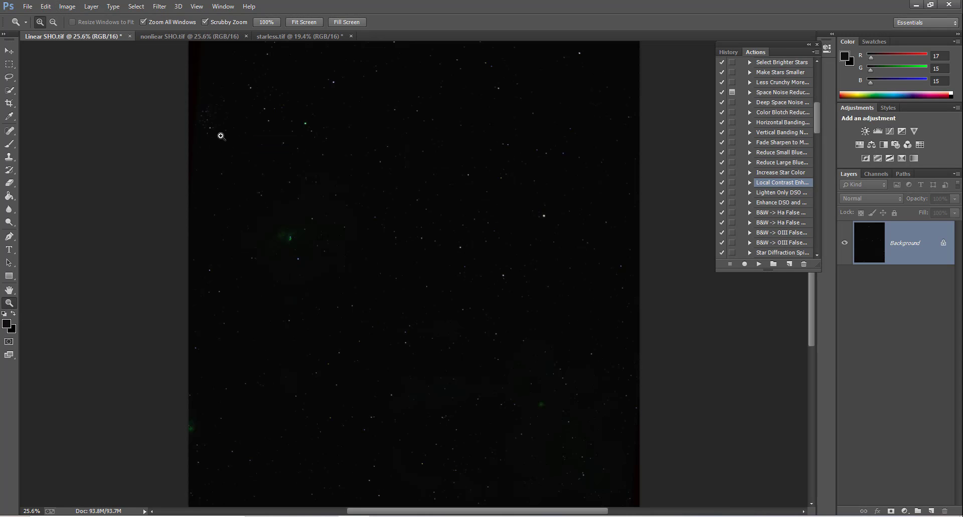
# Flip the Linear SHO.tif canvas horizontally and fit it to the screen
pyautogui.click(69, 7)
pyautogui.moveTo(161, 120)
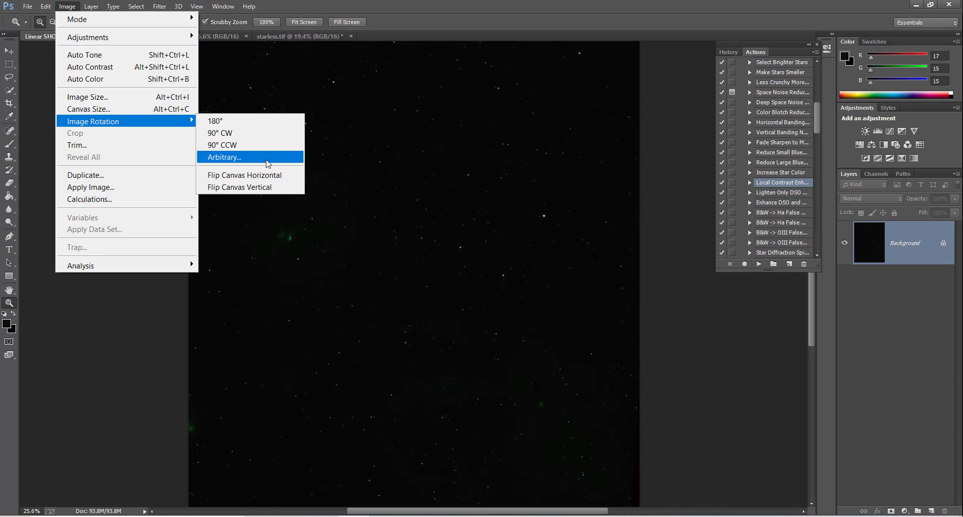
pyautogui.click(270, 176)
pyautogui.rightClick(404, 268)
pyautogui.click(424, 278)
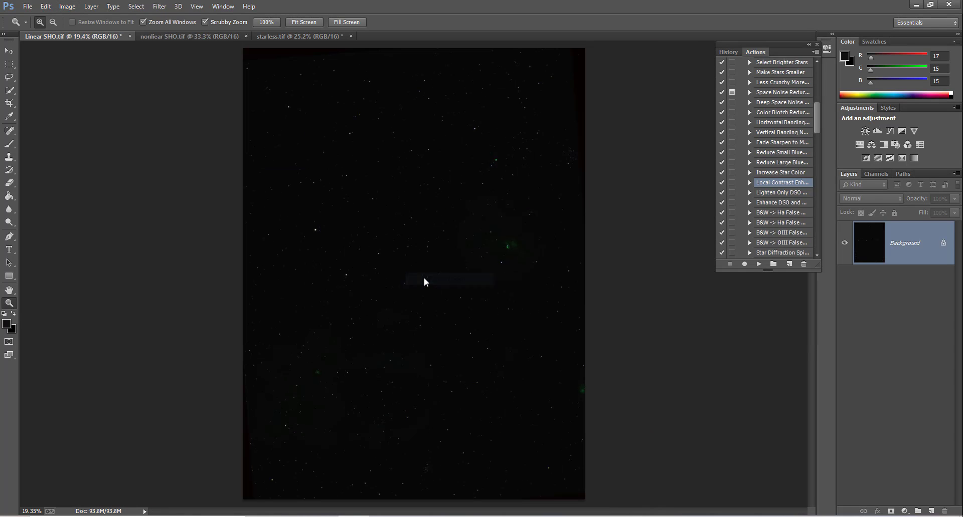
# Paste the copied Linear SHO image over the starless image and set the new layer's blend mode to Lighten
pyautogui.click(286, 38)
pyautogui.hotkey('ctrl', 'v')
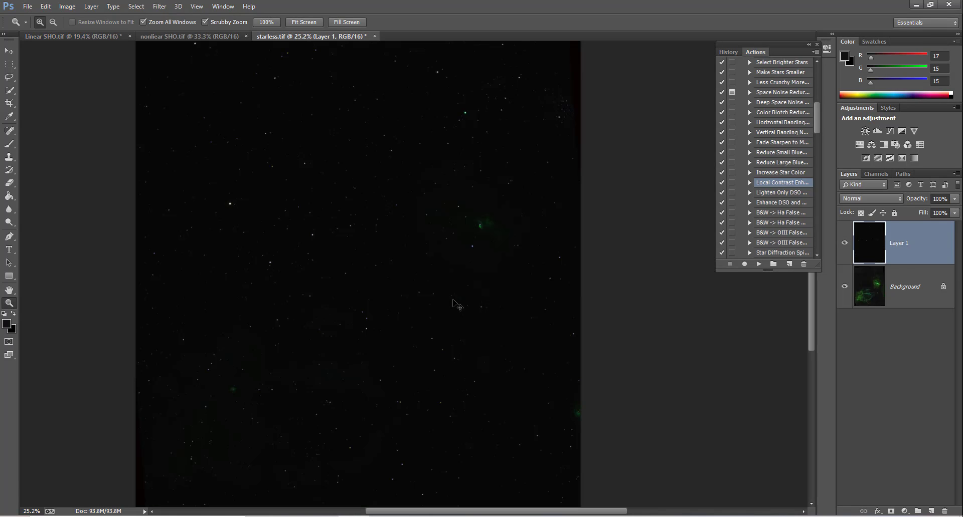
pyautogui.click(869, 199)
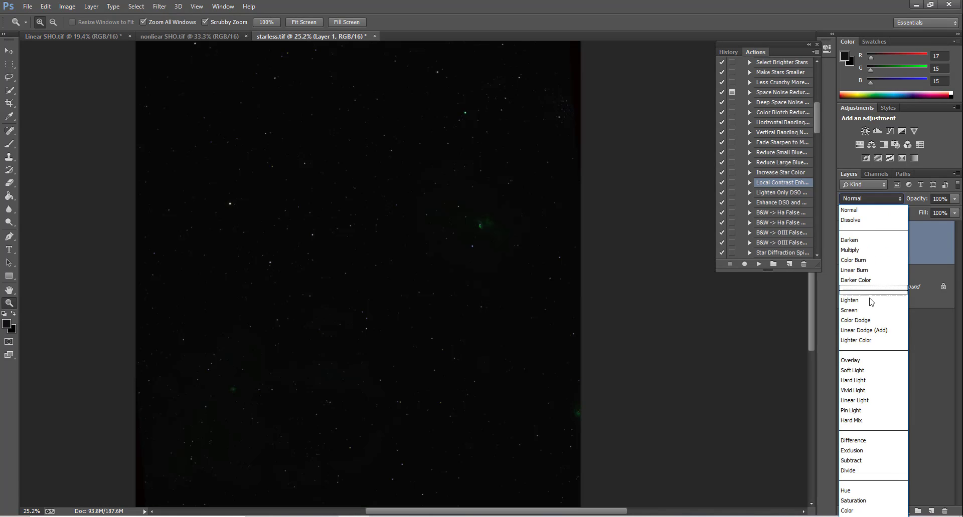
pyautogui.click(865, 302)
pyautogui.click(398, 276)
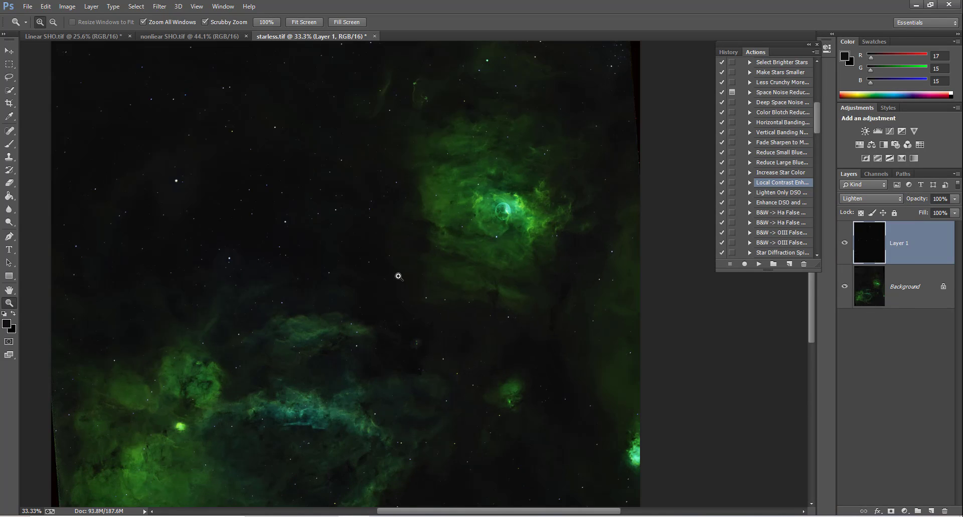
pyautogui.scroll(-3, 402, 269)
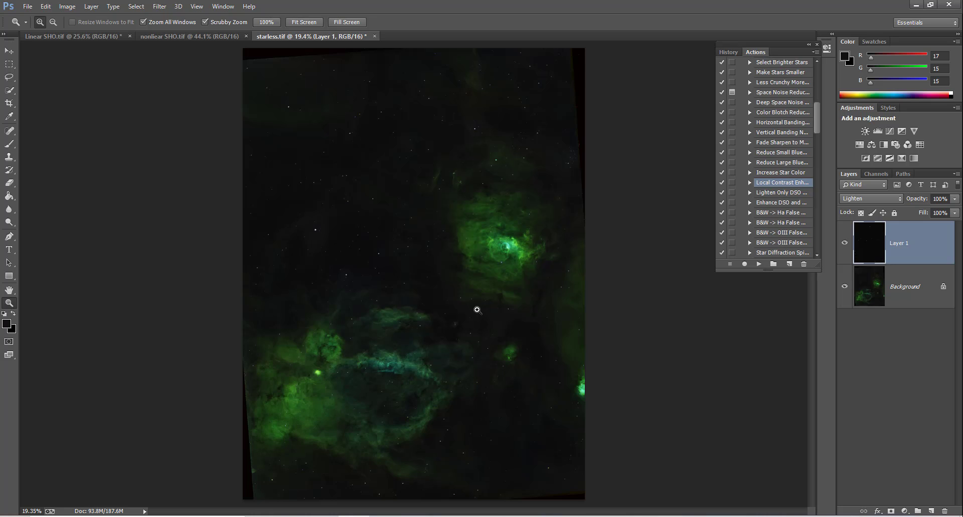
pyautogui.scroll(3, 436, 268)
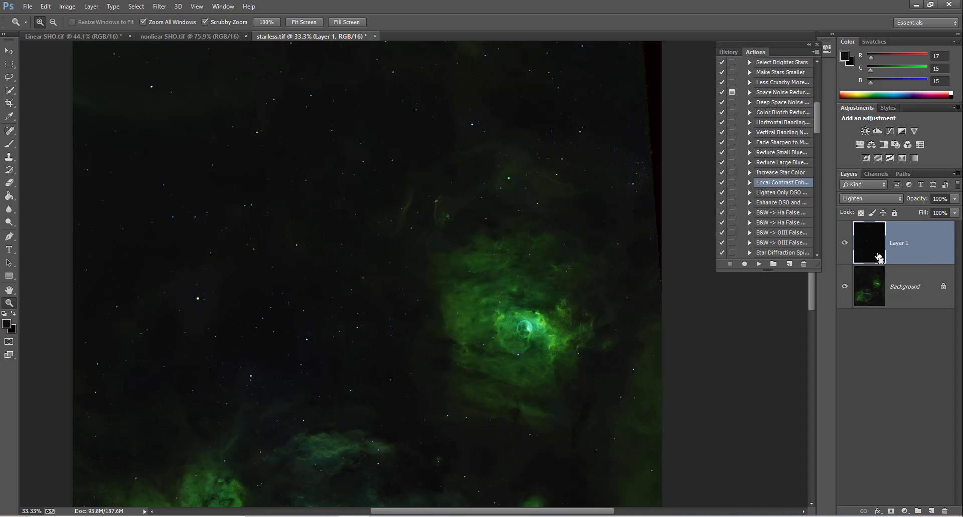
pyautogui.hotkey('ctrl', 'l')
pyautogui.moveTo(597, 318); pyautogui.dragTo(567, 319)
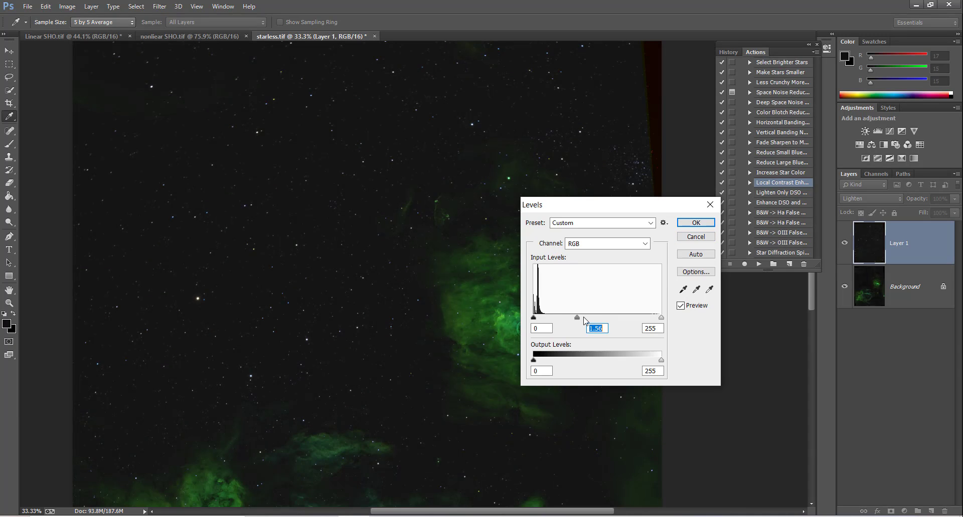
pyautogui.moveTo(577, 318); pyautogui.dragTo(561, 321)
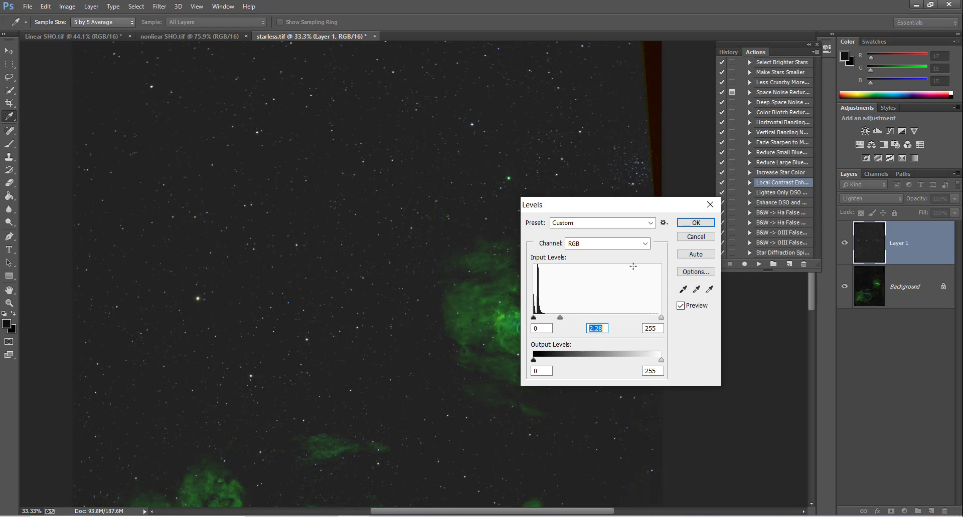
pyautogui.click(695, 237)
pyautogui.press('z')
pyautogui.click(472, 312)
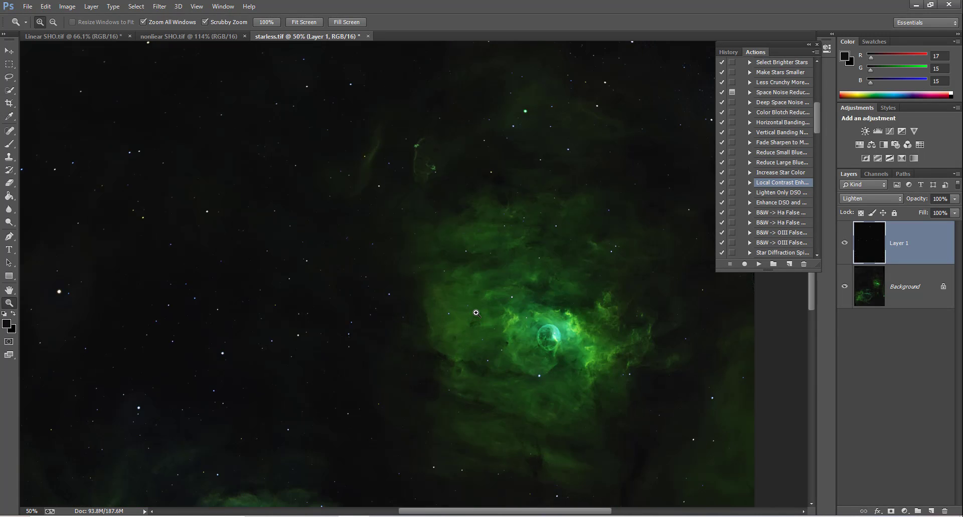
pyautogui.rightClick(480, 309)
pyautogui.click(519, 315)
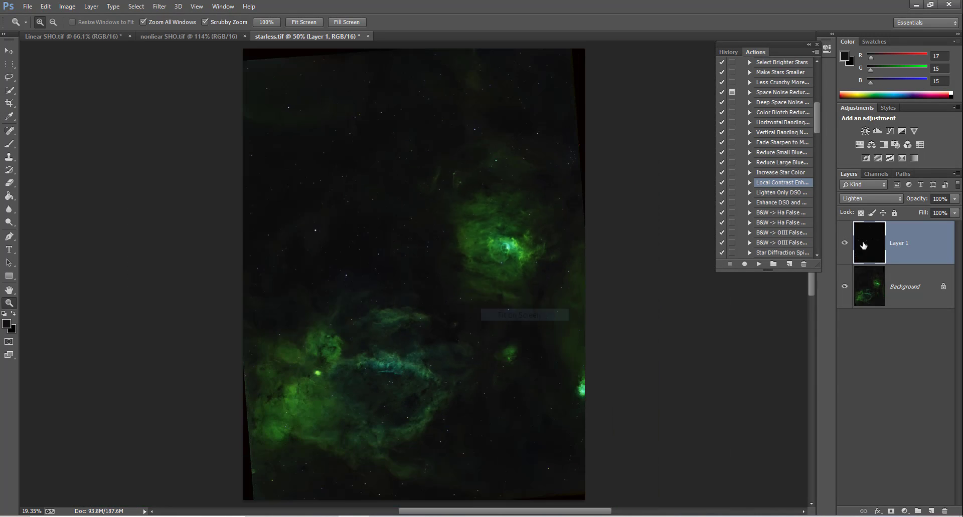
# Rotate the nonlinear SHO image canvas 90° counterclockwise and fit it to the screen
pyautogui.click(203, 36)
pyautogui.rightClick(329, 208)
pyautogui.click(349, 213)
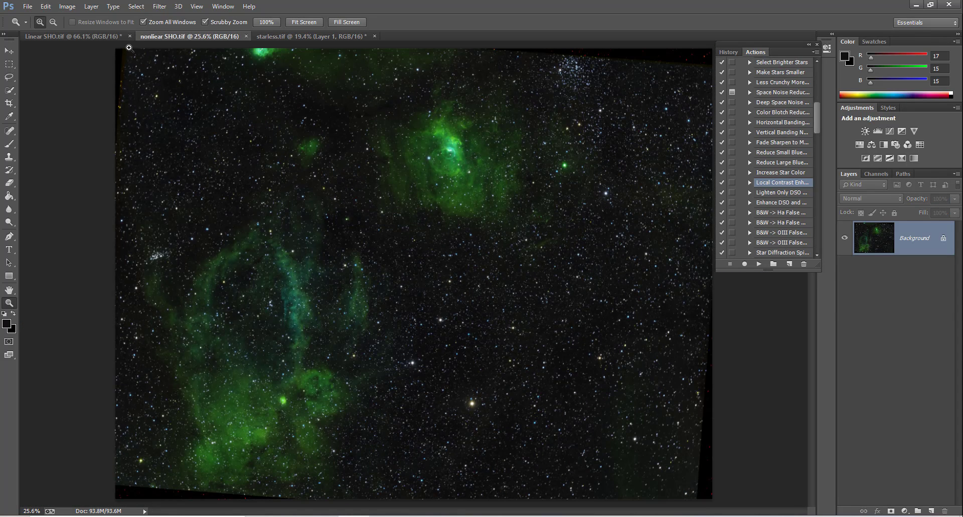
pyautogui.click(66, 6)
pyautogui.moveTo(85, 122)
pyautogui.click(251, 145)
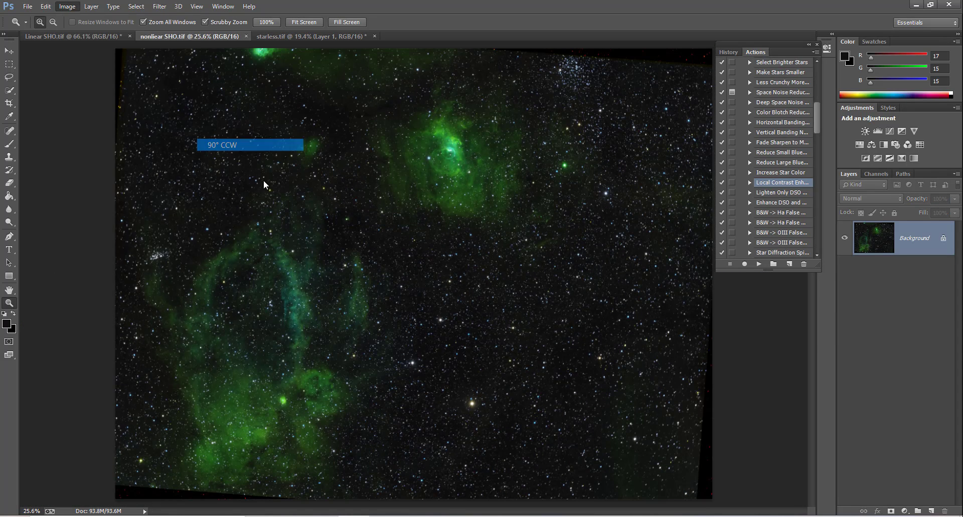
pyautogui.rightClick(372, 254)
pyautogui.click(391, 262)
# Flip the nonlinear SHO image canvas horizontally
pyautogui.click(67, 7)
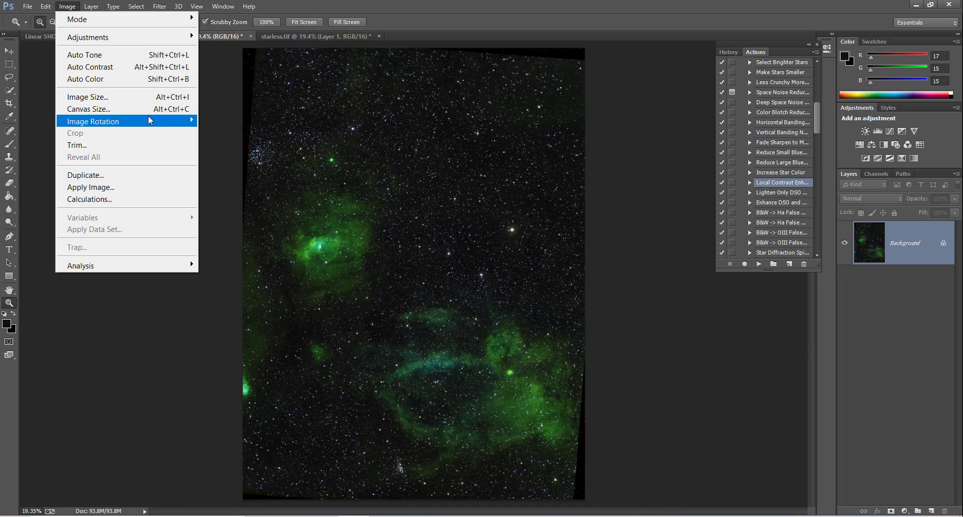
pyautogui.moveTo(148, 121)
pyautogui.click(261, 173)
# Copy the entire nonlinear SHO image onto the starless image as a new layer and reduce its opacity to 33%
pyautogui.hotkey('ctrl', 'a')
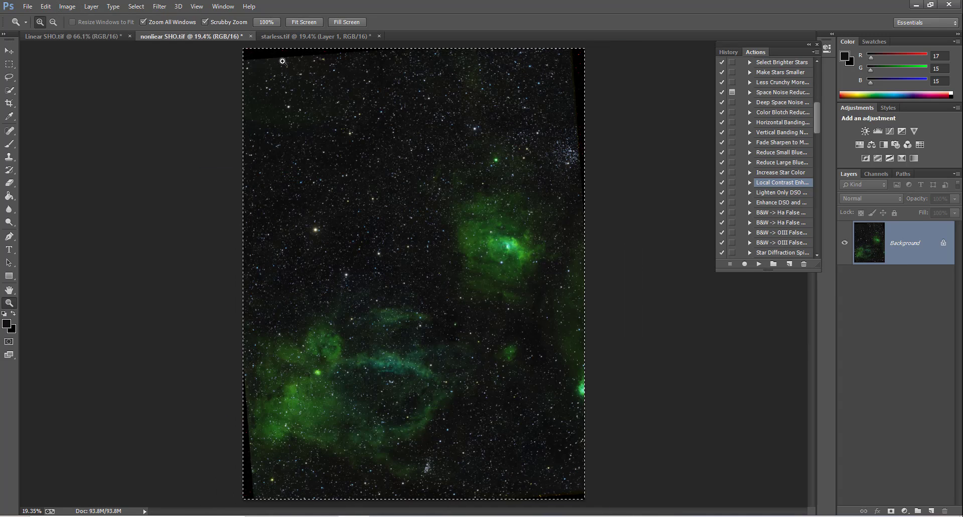
pyautogui.hotkey('ctrl', 'c')
pyautogui.click(281, 36)
pyautogui.hotkey('ctrl', 'v')
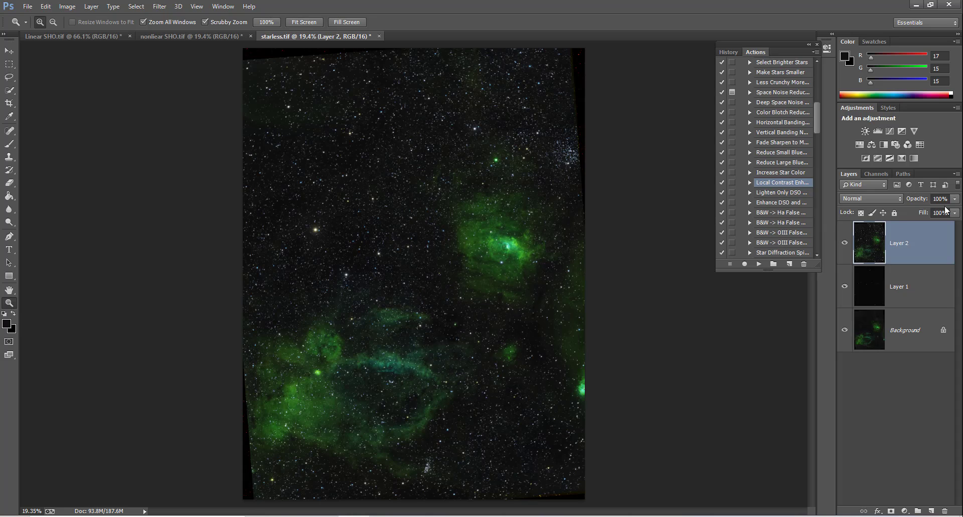
pyautogui.moveTo(937, 208); pyautogui.dragTo(908, 208)
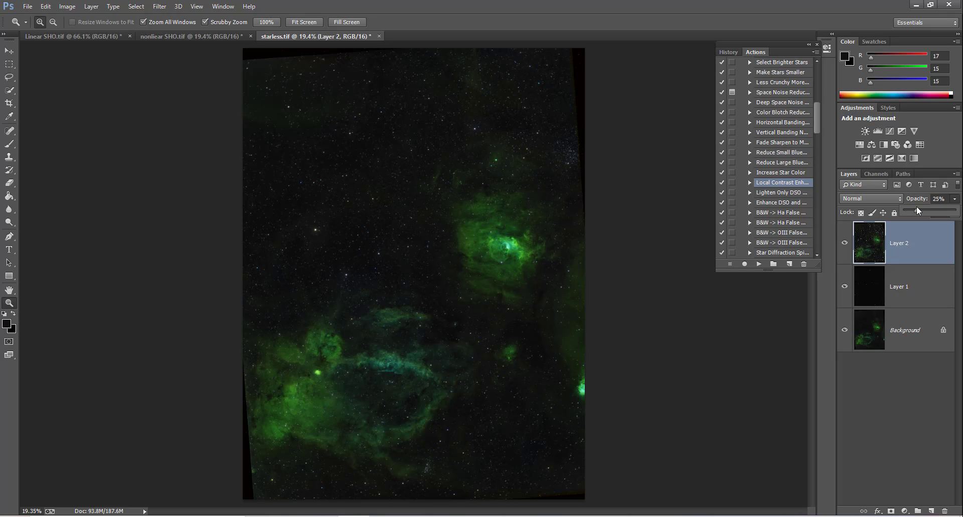
pyautogui.moveTo(919, 206); pyautogui.dragTo(921, 205)
# Erase the nonlinear star layer over the large nebula at lower left and the bubble-shaped nebula at upper right
pyautogui.click(345, 364)
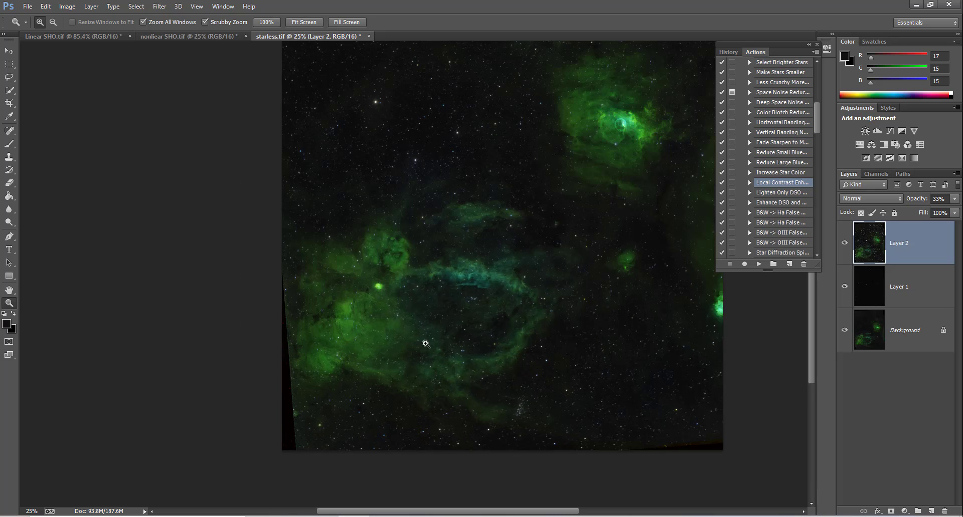
pyautogui.click(488, 308)
pyautogui.click(9, 183)
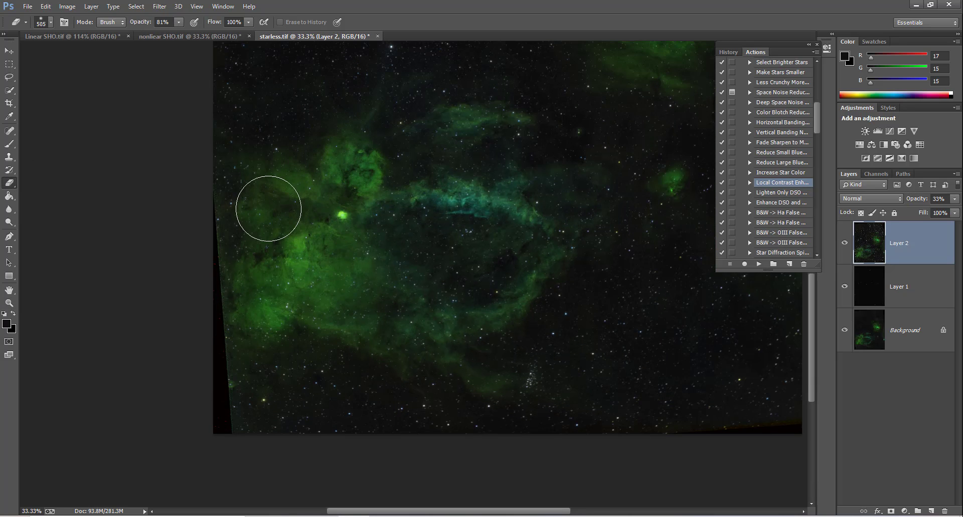
pyautogui.moveTo(412, 321)
pyautogui.mouseDown()
pyautogui.moveTo(483, 361)
pyautogui.moveTo(520, 284)
pyautogui.moveTo(492, 301)
pyautogui.moveTo(514, 223)
pyautogui.mouseUp()
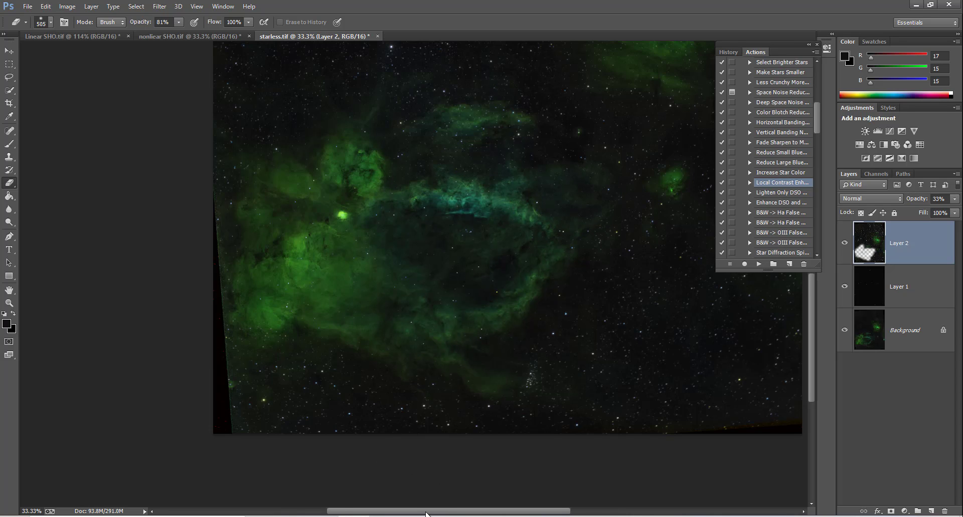
pyautogui.moveTo(426, 512); pyautogui.dragTo(474, 511)
pyautogui.scroll(6, 580, 82)
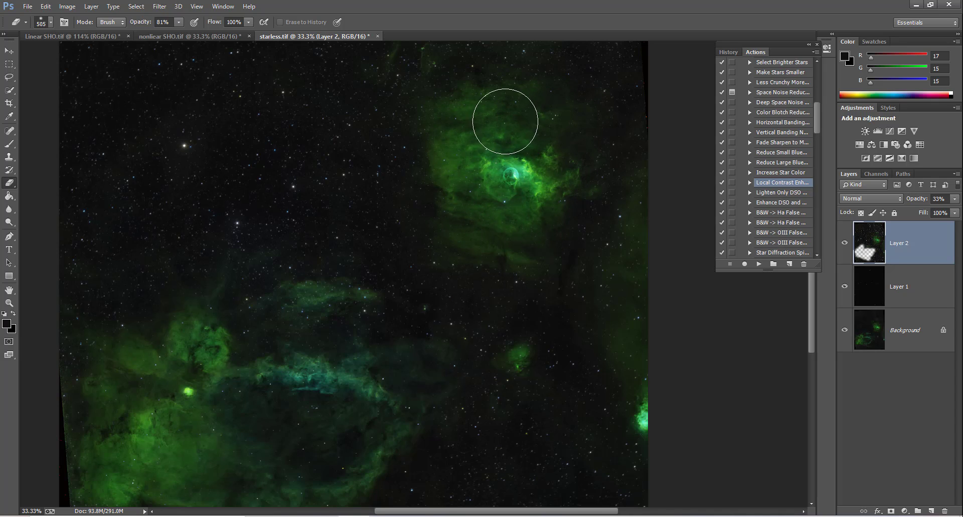
pyautogui.moveTo(492, 119); pyautogui.dragTo(556, 150)
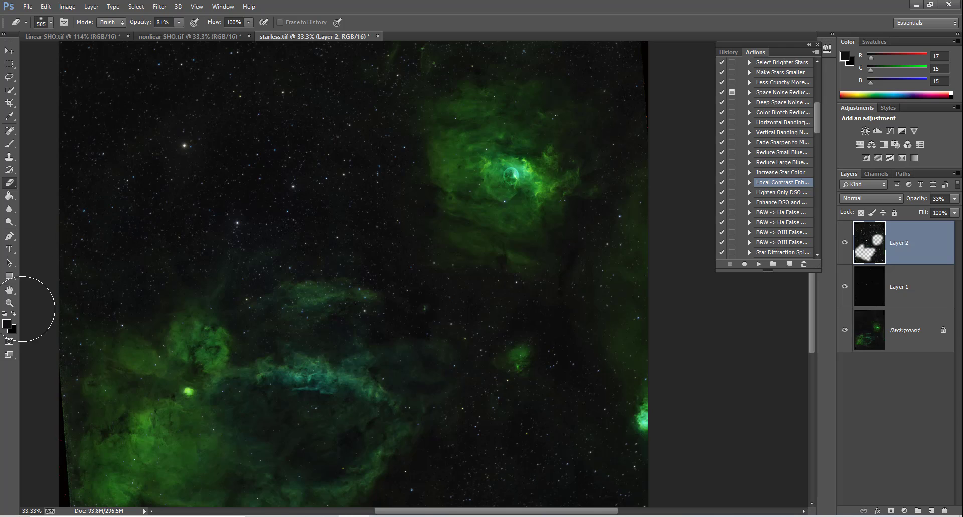
# Examine the blended stars and nebulae in the starless composite, both up close and as a whole
pyautogui.click(9, 303)
pyautogui.rightClick(216, 233)
pyautogui.click(217, 234)
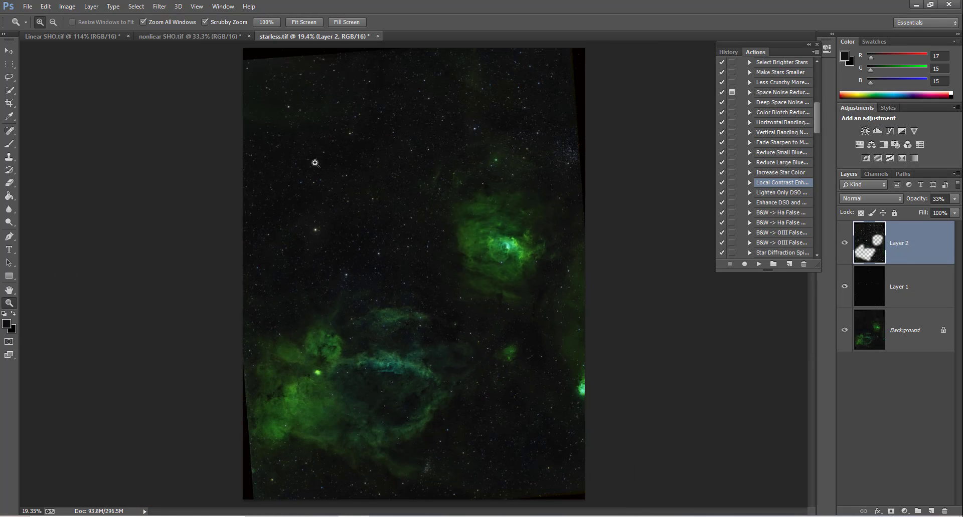
pyautogui.click(389, 165)
pyautogui.click(511, 260)
pyautogui.click(514, 262)
pyautogui.rightClick(504, 189)
pyautogui.click(521, 196)
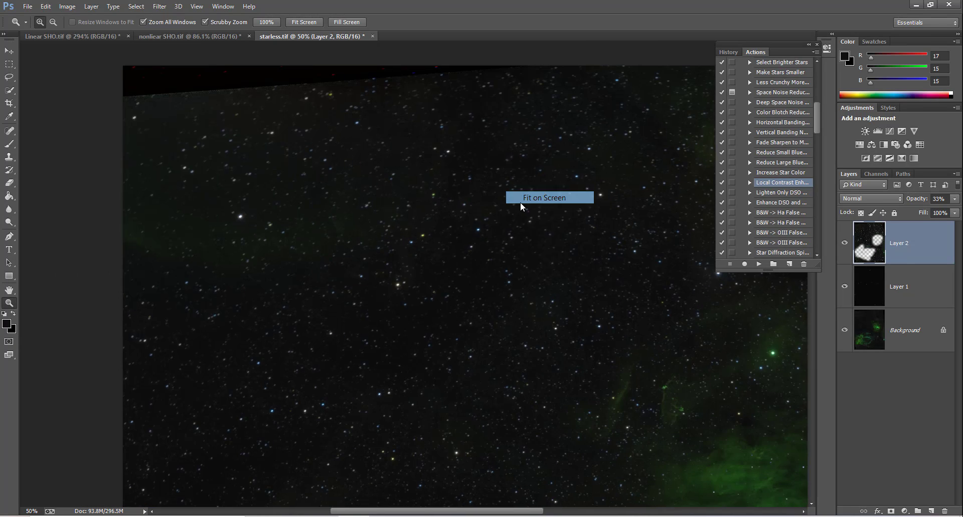
pyautogui.rightClick(482, 229)
pyautogui.click(508, 237)
pyautogui.click(462, 255)
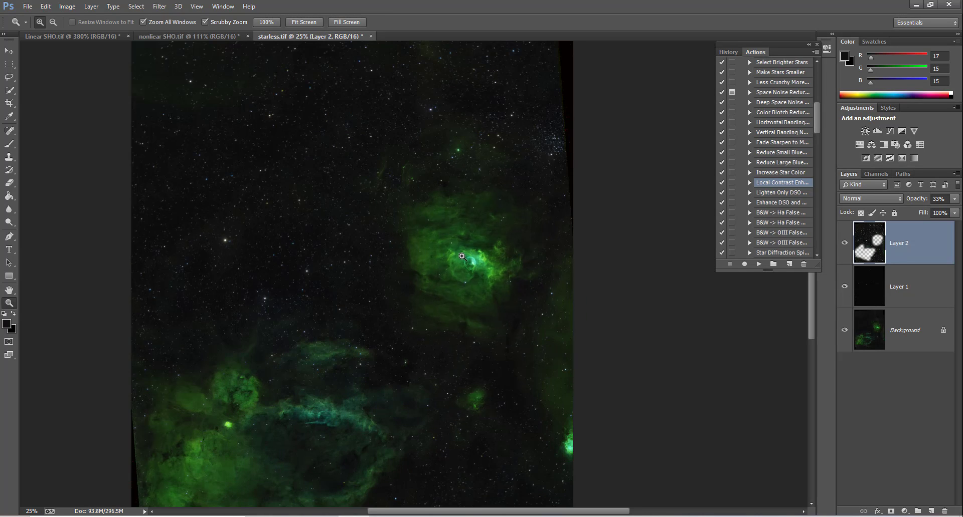
pyautogui.click(451, 269)
pyautogui.scroll(-4, 450, 277)
pyautogui.click(391, 277)
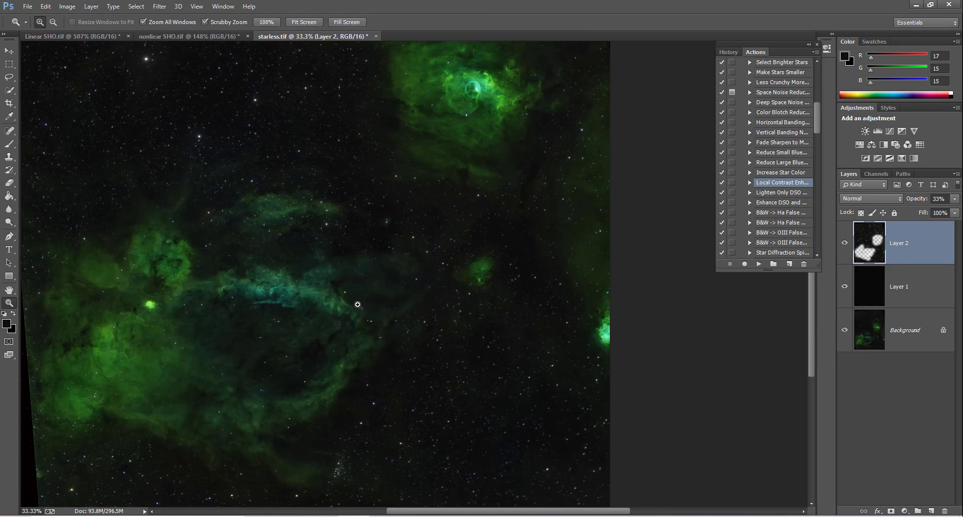
pyautogui.click(360, 305)
pyautogui.rightClick(422, 229)
pyautogui.click(439, 248)
pyautogui.rightClick(472, 260)
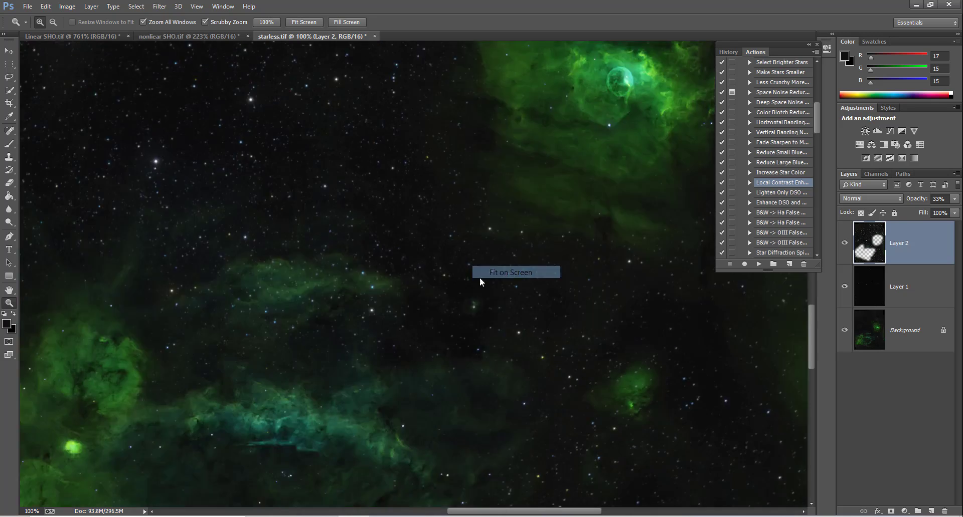
pyautogui.click(471, 275)
pyautogui.rightClick(472, 253)
pyautogui.click(494, 260)
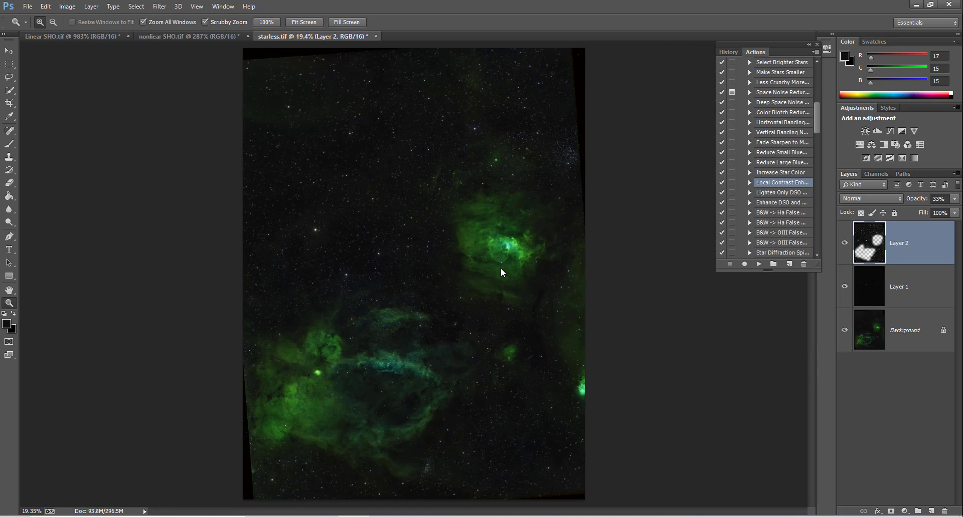
pyautogui.click(447, 306)
pyautogui.scroll(-1, 443, 298)
pyautogui.click(395, 278)
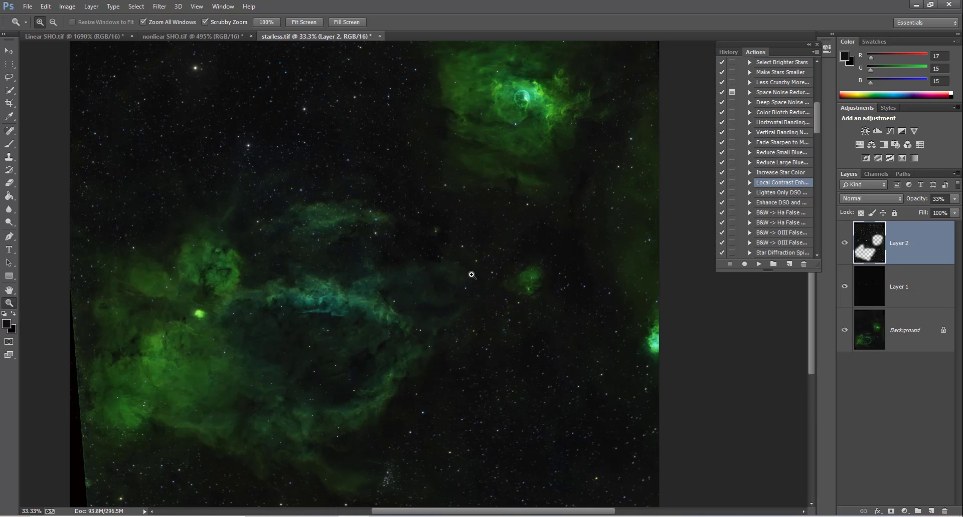
pyautogui.rightClick(491, 266)
pyautogui.click(506, 271)
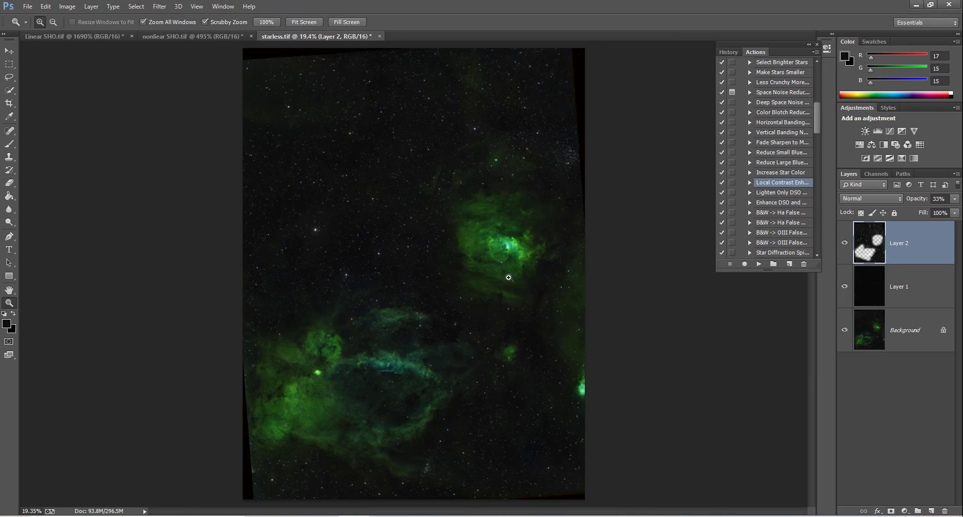
pyautogui.click(457, 259)
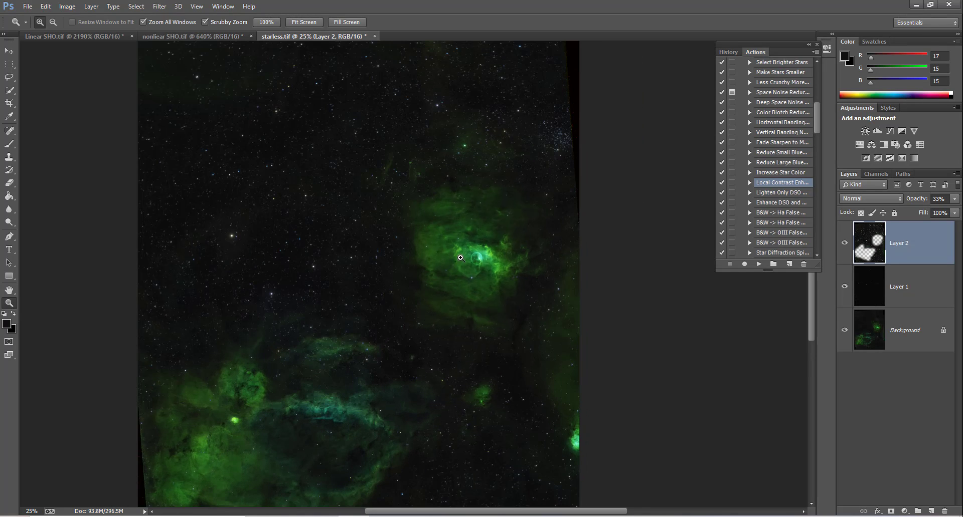
pyautogui.scroll(-1, 477, 258)
pyautogui.click(442, 231)
pyautogui.scroll(1, 452, 213)
pyautogui.scroll(1, 453, 209)
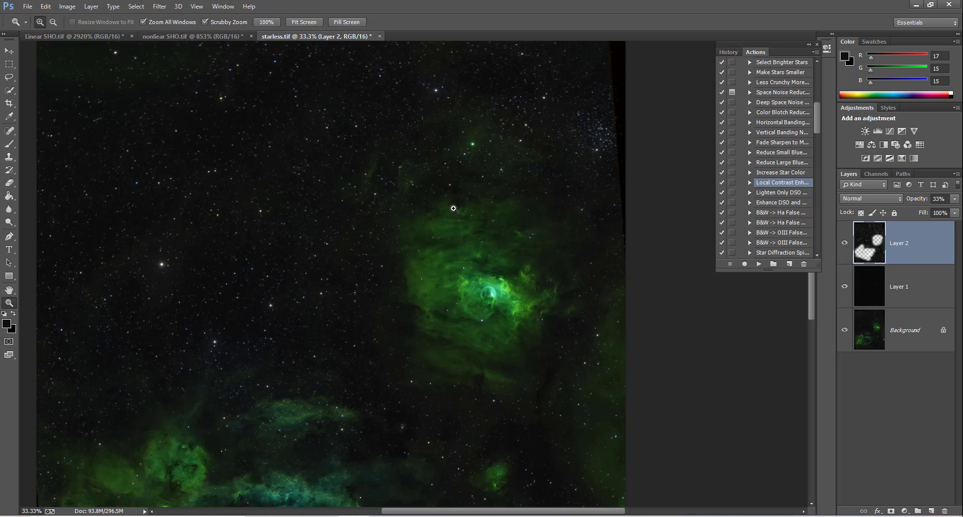
pyautogui.rightClick(453, 209)
pyautogui.click(470, 218)
pyautogui.click(469, 236)
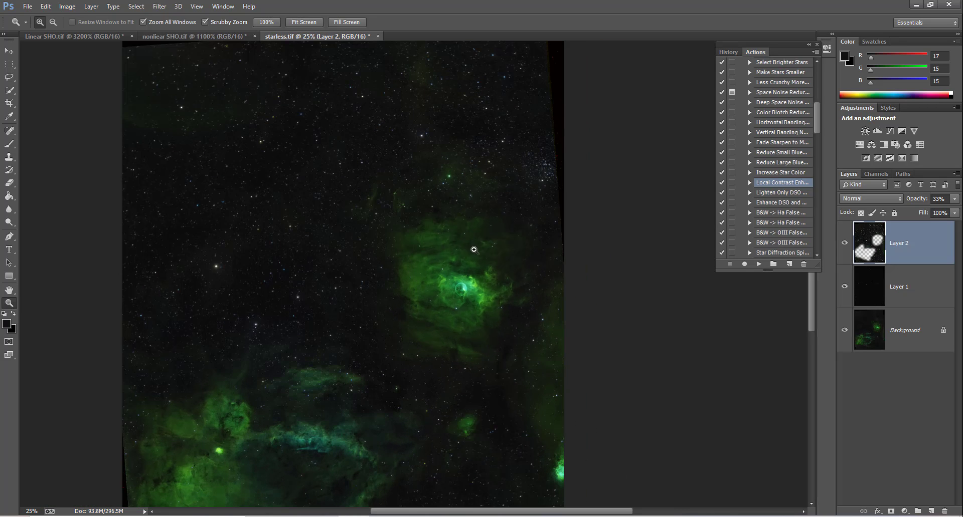
pyautogui.rightClick(473, 248)
pyautogui.click(489, 254)
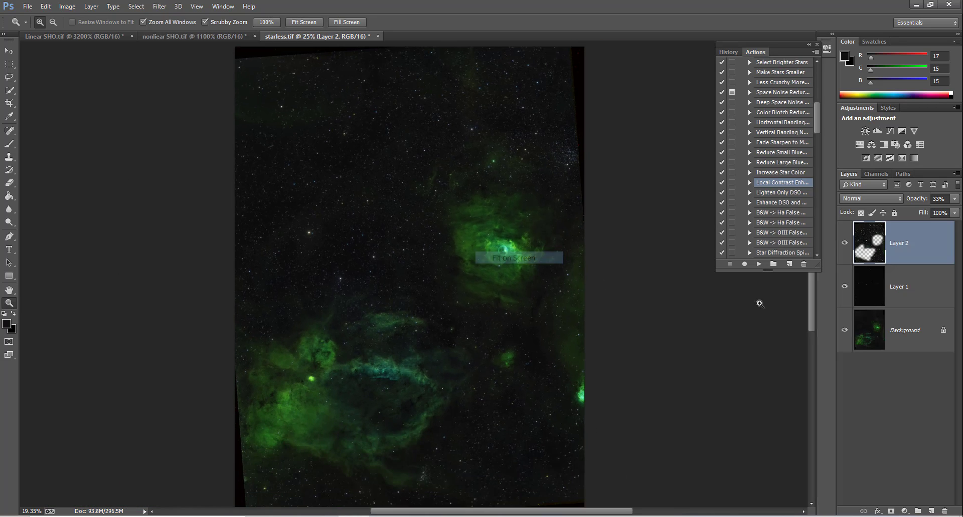
# Flatten the starless composite's layers into a single background and check the merged image
pyautogui.click(925, 284)
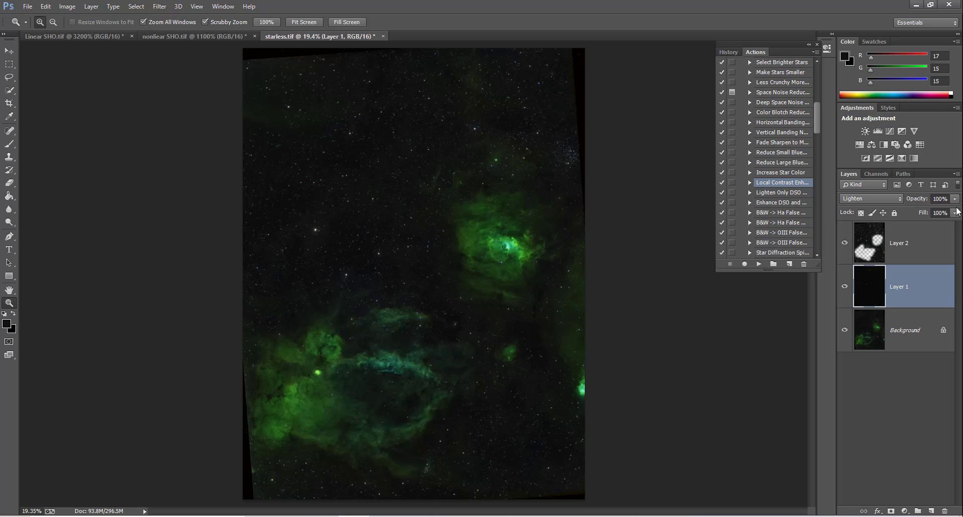
pyautogui.rightClick(911, 330)
pyautogui.click(886, 418)
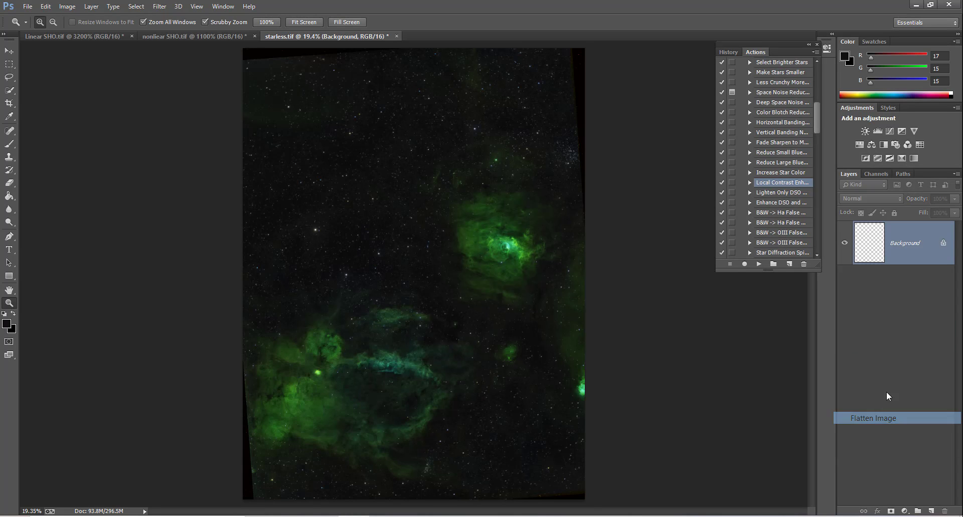
pyautogui.click(384, 284)
pyautogui.rightClick(504, 221)
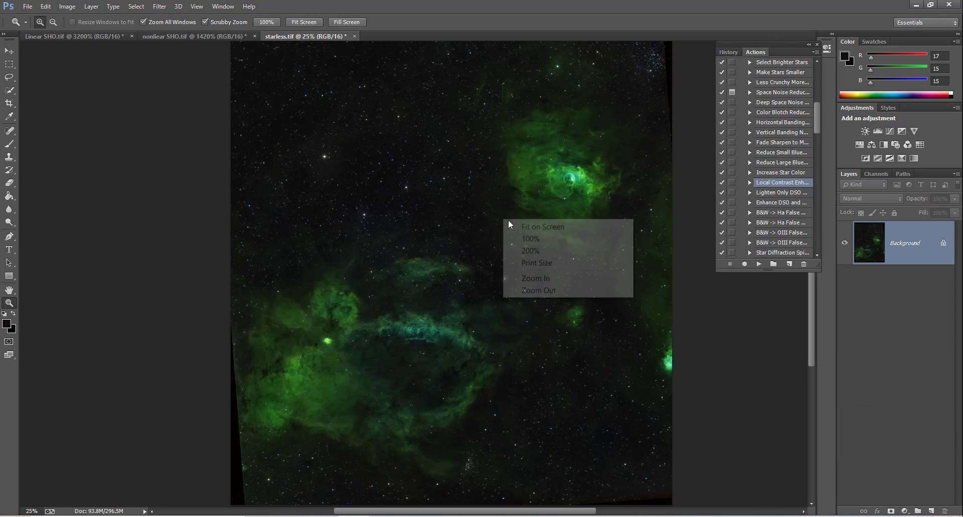
pyautogui.click(597, 224)
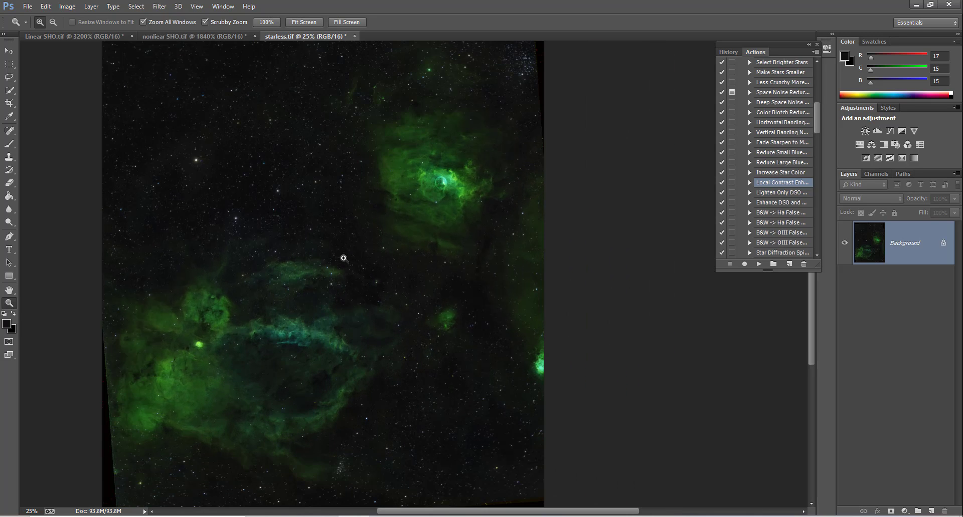
pyautogui.rightClick(343, 258)
pyautogui.click(359, 265)
pyautogui.click(155, 8)
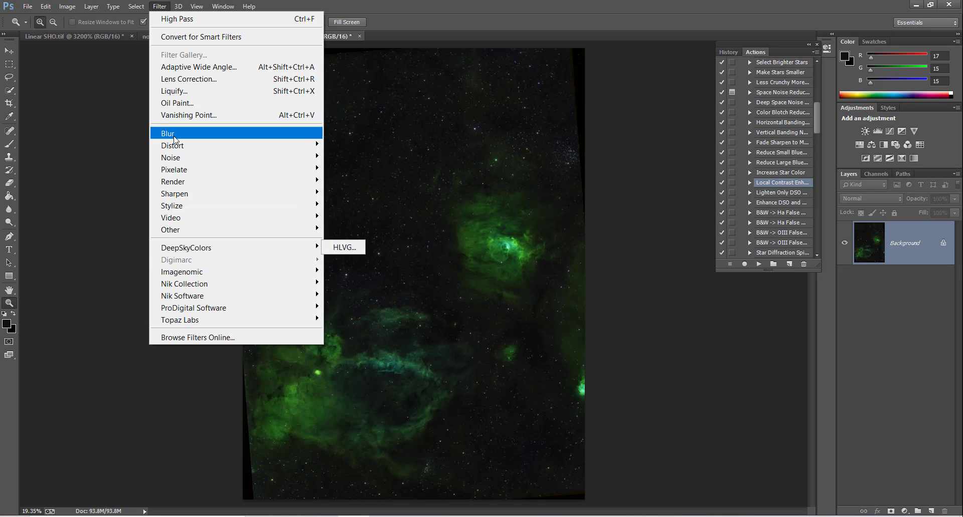
pyautogui.click(67, 6)
pyautogui.moveTo(111, 38)
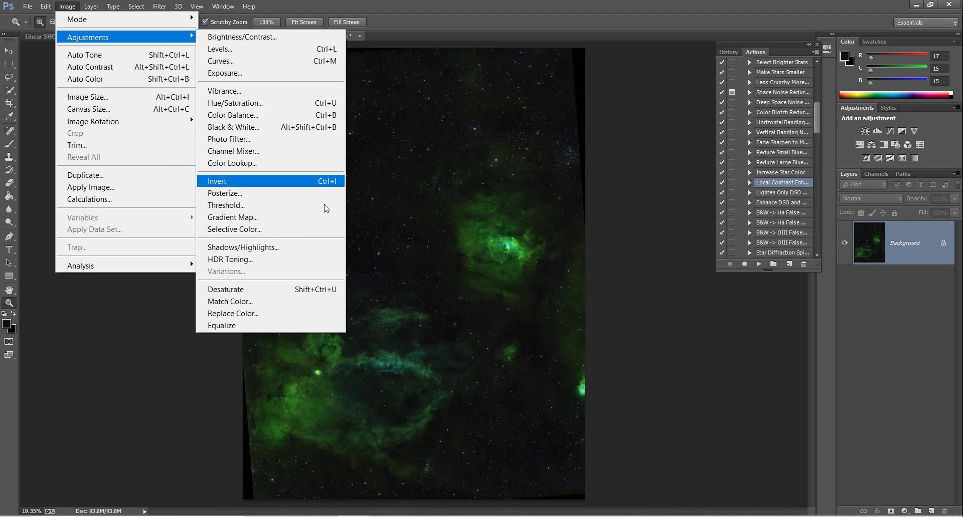
pyautogui.click(321, 231)
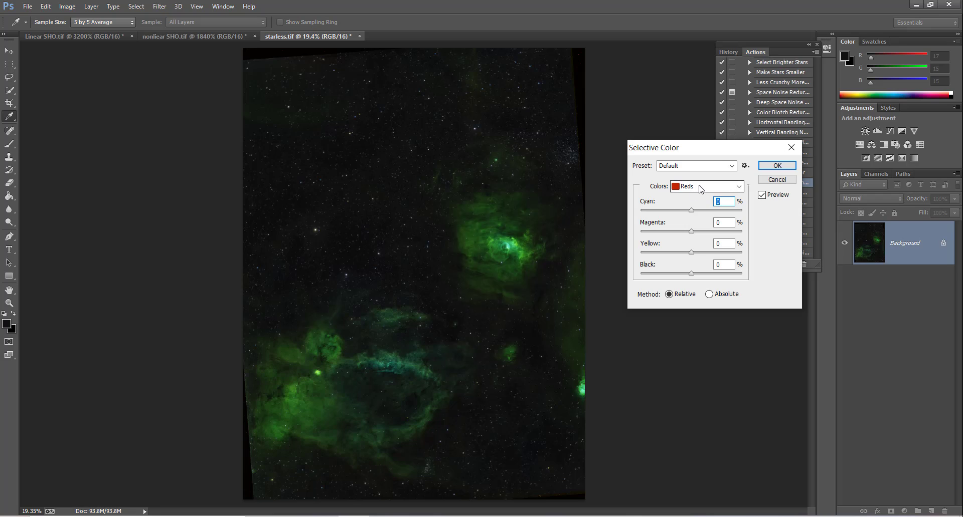
pyautogui.click(701, 186)
pyautogui.click(704, 228)
pyautogui.moveTo(691, 232); pyautogui.dragTo(733, 255)
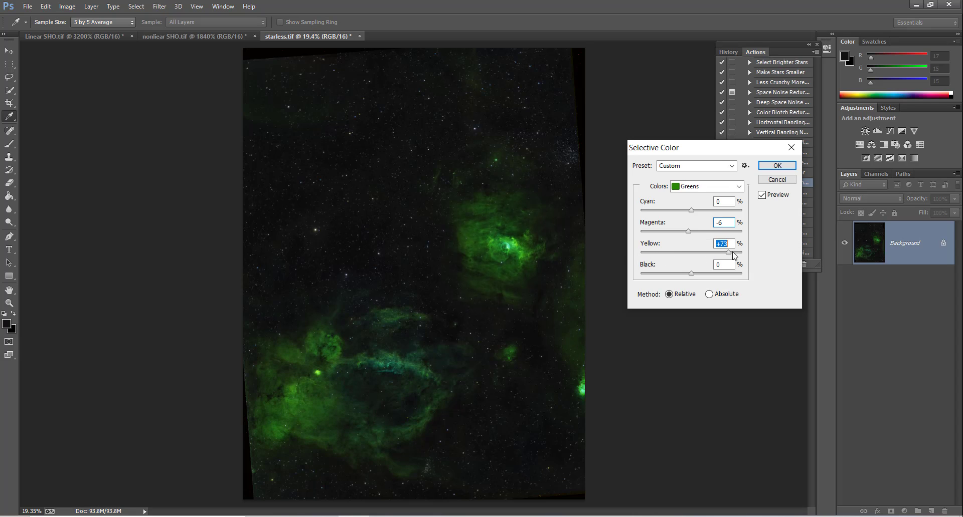
pyautogui.click(777, 180)
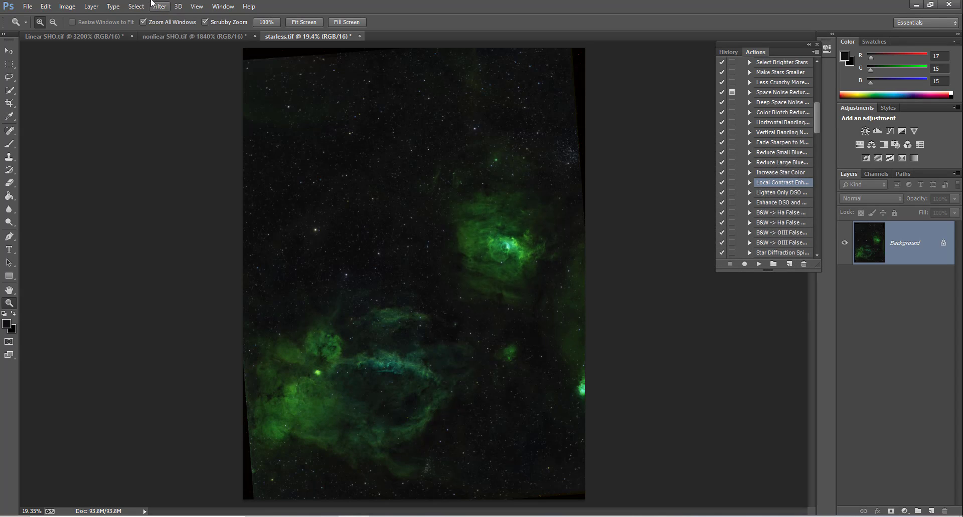
# Remove the green cast from the starless composite with the HLVG filter at Medium strength
pyautogui.click(159, 6)
pyautogui.moveTo(281, 245)
pyautogui.click(344, 248)
pyautogui.click(501, 229)
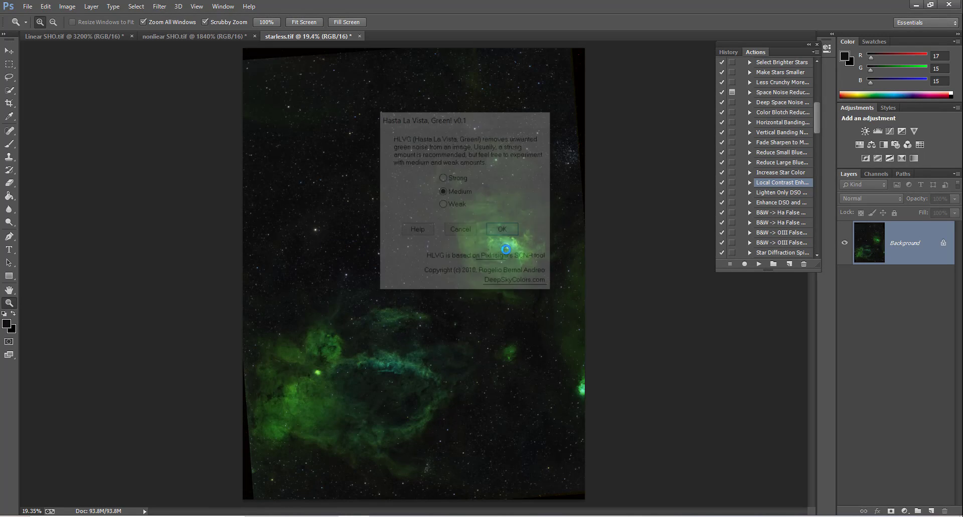
pyautogui.click(438, 317)
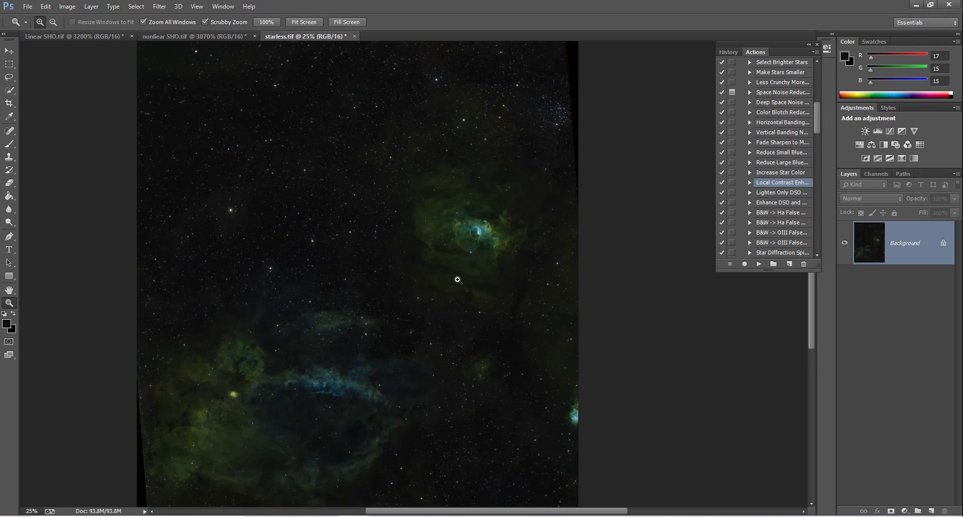
# Open a Selective Color adjustment for the composite and strongly reduce the cyan in the Greens
pyautogui.click(66, 7)
pyautogui.moveTo(93, 38)
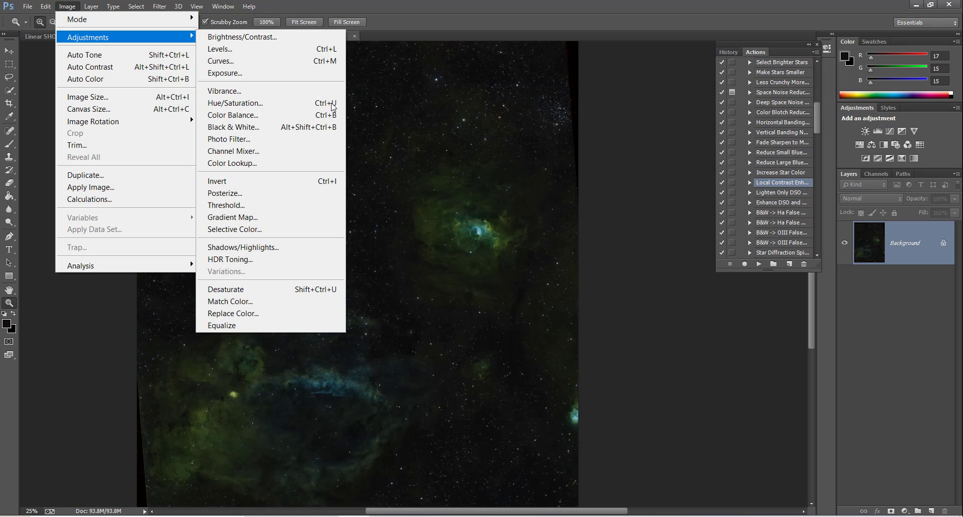
pyautogui.click(296, 230)
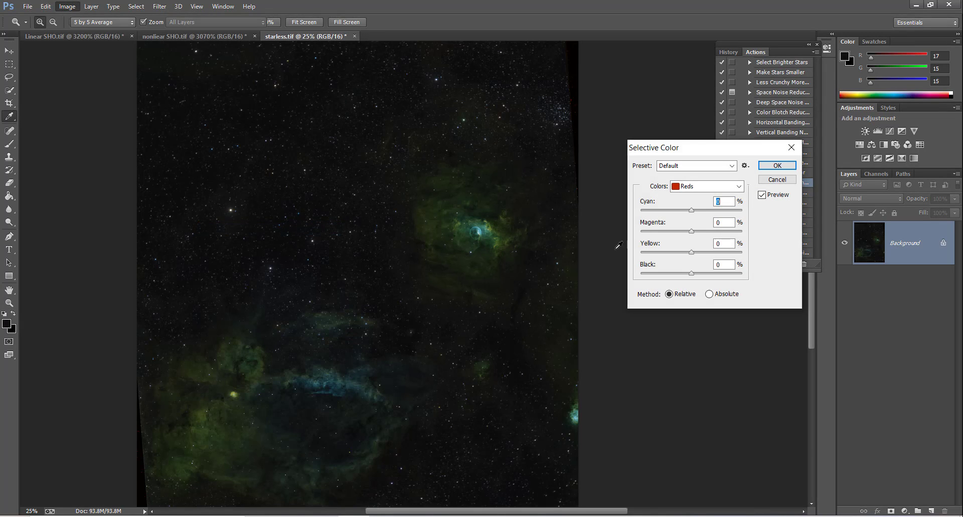
pyautogui.click(706, 192)
pyautogui.click(695, 224)
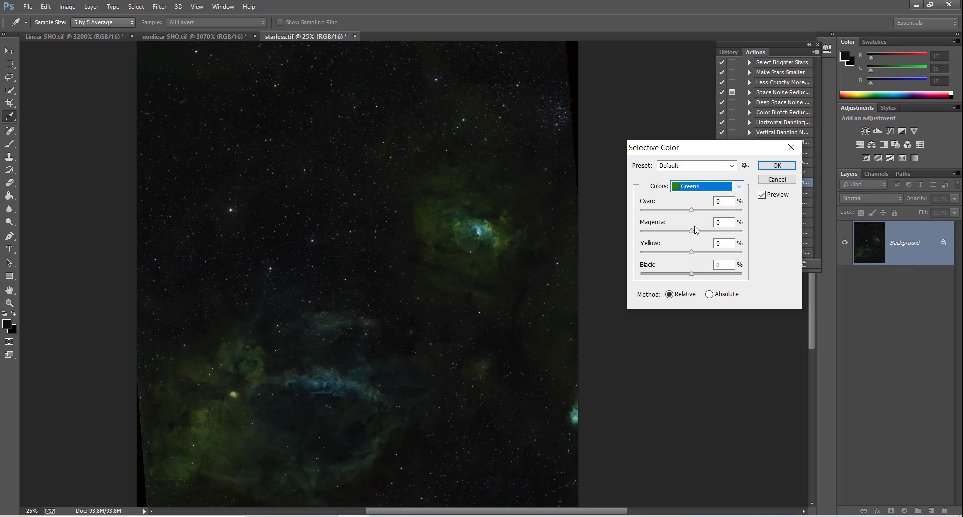
pyautogui.moveTo(695, 235); pyautogui.dragTo(645, 236)
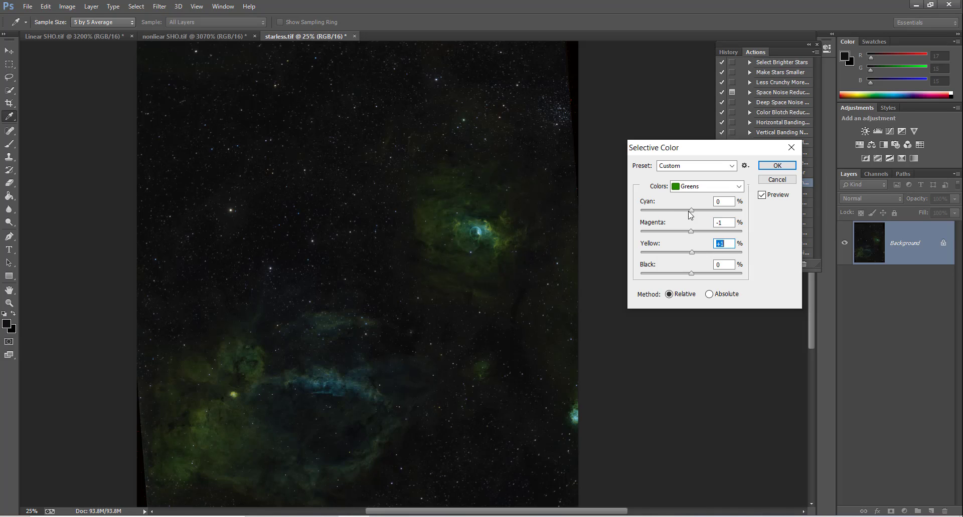
# Set the Yellows to magenta +100% and yellow +100%, reduce their cyan, and apply the Selective Color adjustment
pyautogui.click(707, 186)
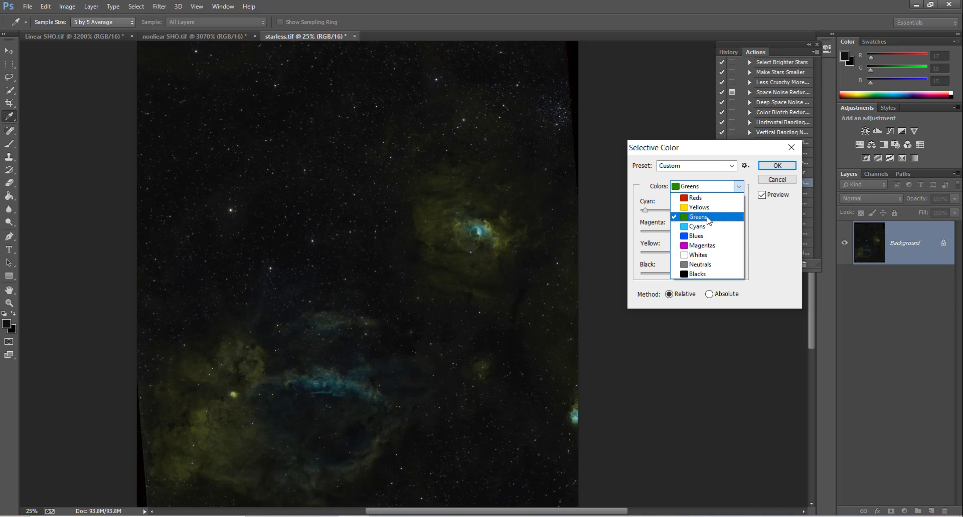
pyautogui.click(695, 204)
pyautogui.moveTo(696, 234); pyautogui.dragTo(754, 240)
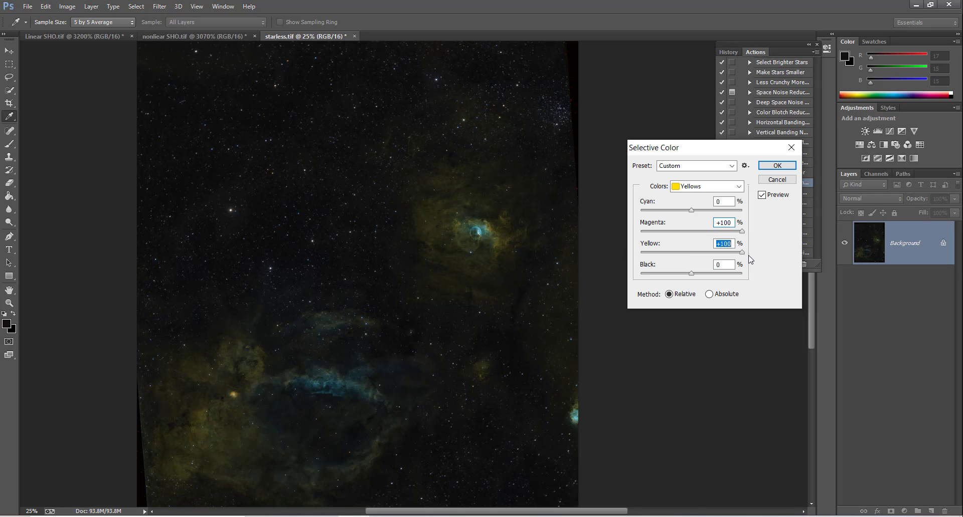
pyautogui.moveTo(689, 212); pyautogui.dragTo(638, 212)
pyautogui.click(704, 186)
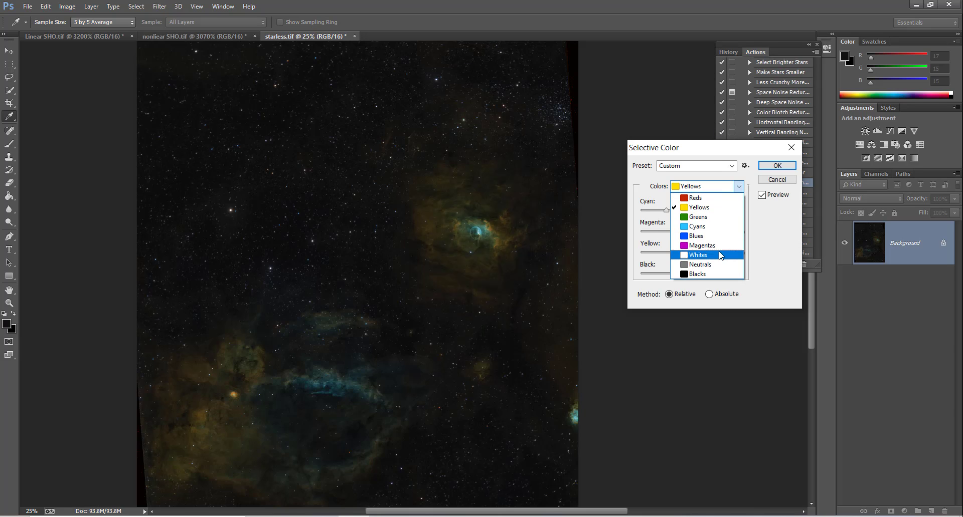
pyautogui.click(788, 163)
pyautogui.click(781, 165)
# Examine the recoloured nebulae and stars of the composite, both up close and as a whole
pyautogui.press('z')
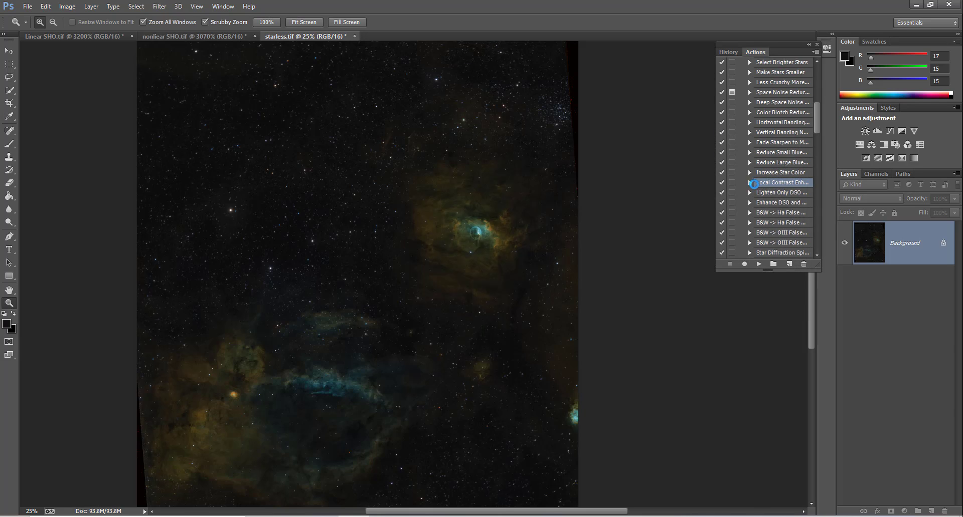
pyautogui.click(430, 271)
pyautogui.click(430, 271)
pyautogui.click(431, 270)
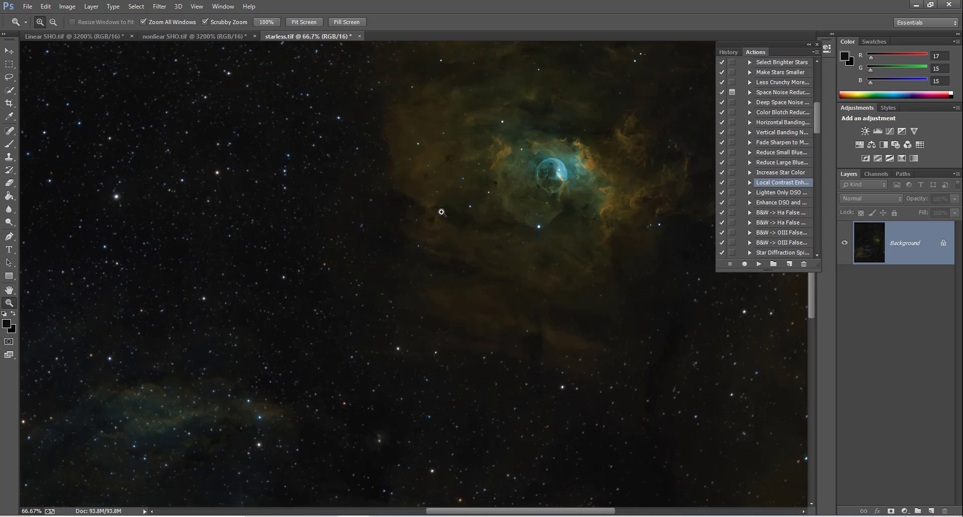
pyautogui.rightClick(445, 253)
pyautogui.click(451, 260)
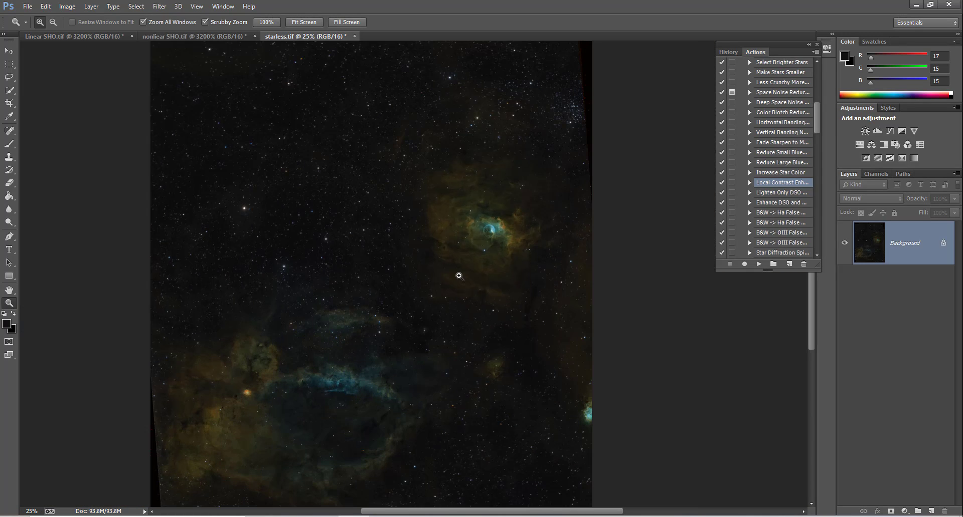
pyautogui.rightClick(461, 276)
pyautogui.click(475, 285)
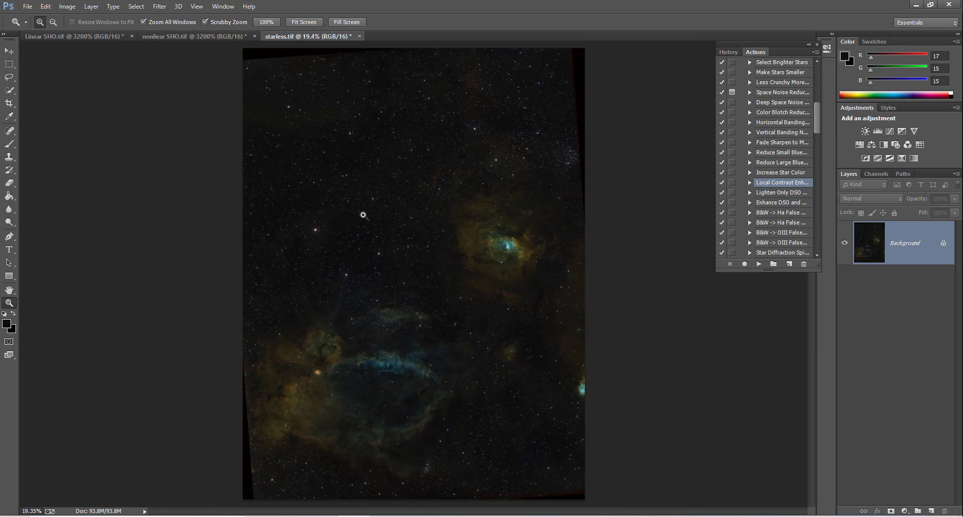
# Duplicate the recoloured starless image as a separate document named starless copy
pyautogui.click(68, 6)
pyautogui.click(155, 175)
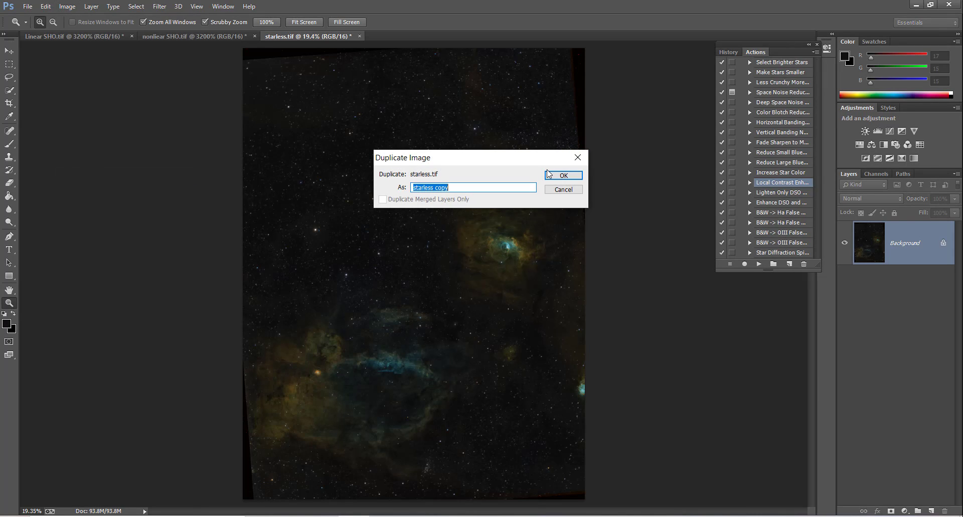
pyautogui.click(563, 175)
pyautogui.rightClick(422, 283)
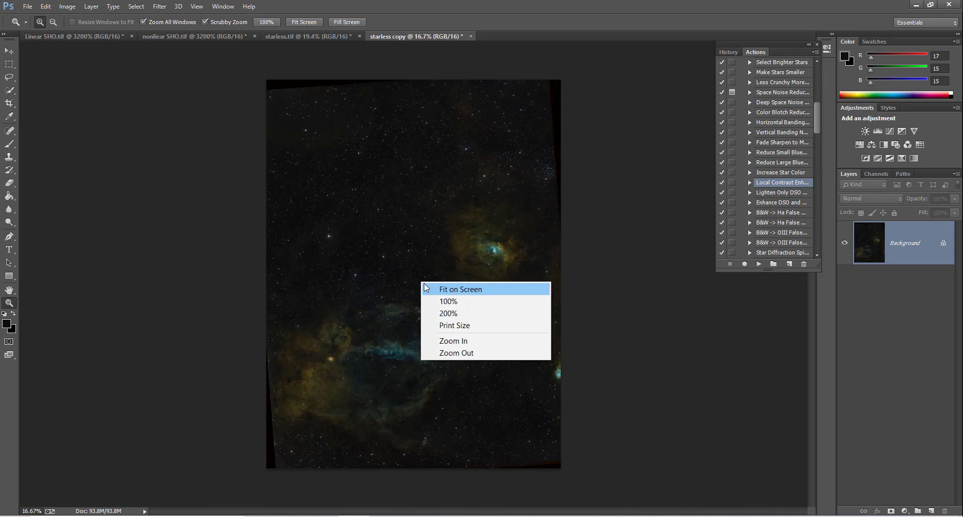
pyautogui.click(424, 285)
# Suppress the small stars in the starless copy with Dust & Scratches at radius 5 pixels and threshold 0
pyautogui.click(161, 6)
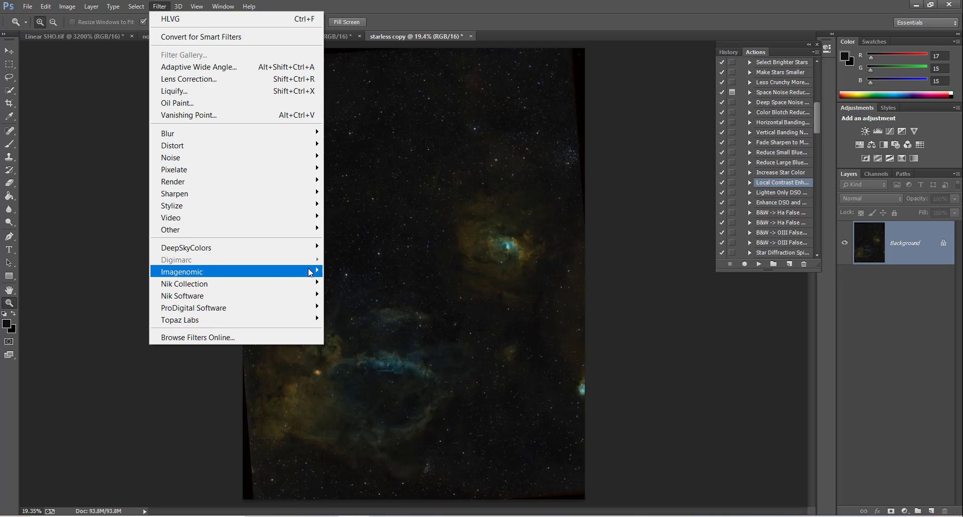
pyautogui.moveTo(297, 160)
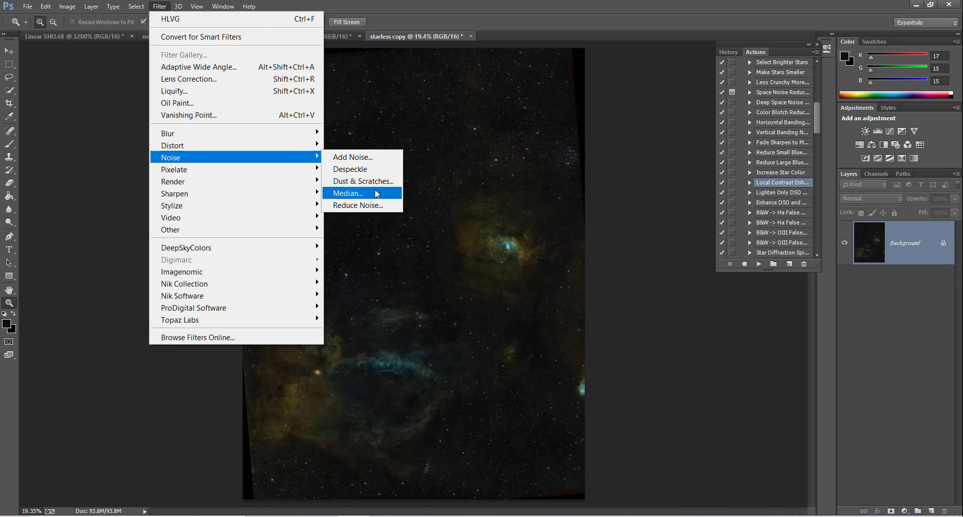
pyautogui.click(363, 181)
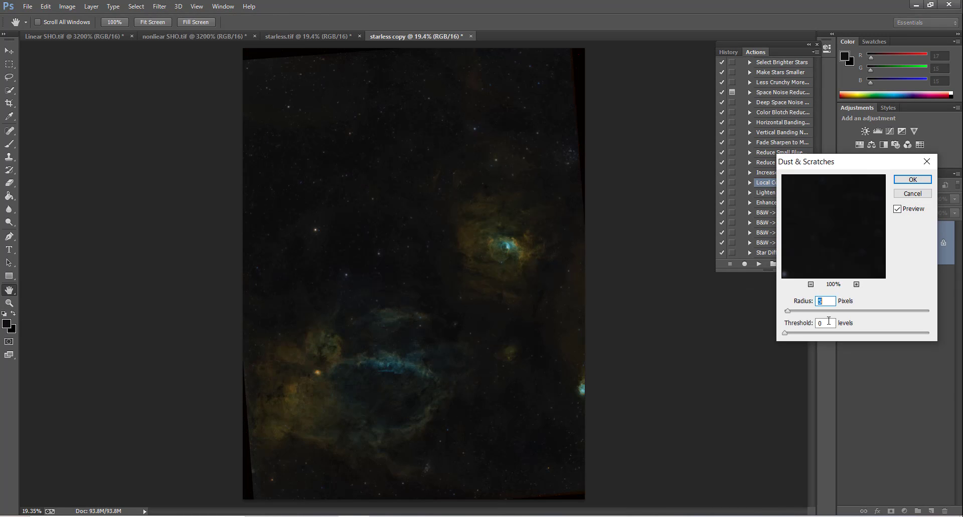
pyautogui.click(913, 180)
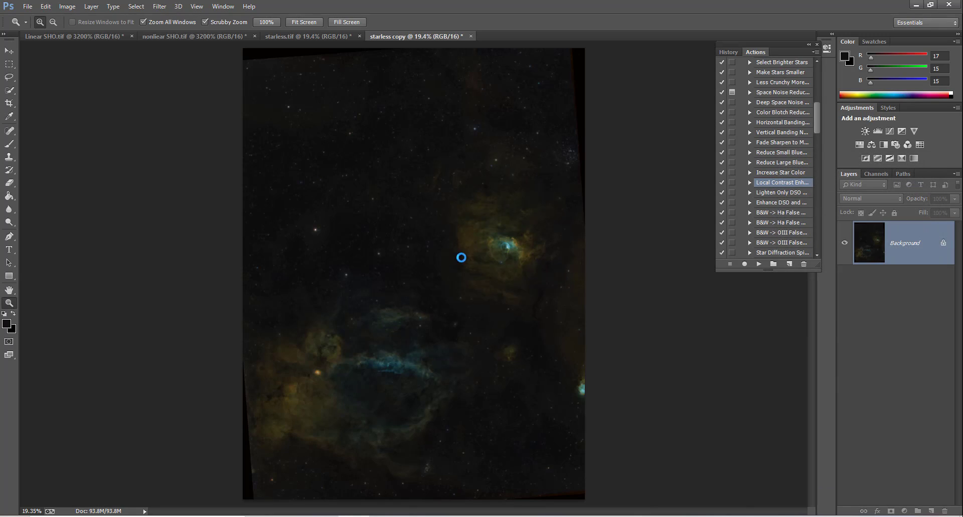
pyautogui.rightClick(410, 264)
pyautogui.press('Escape')
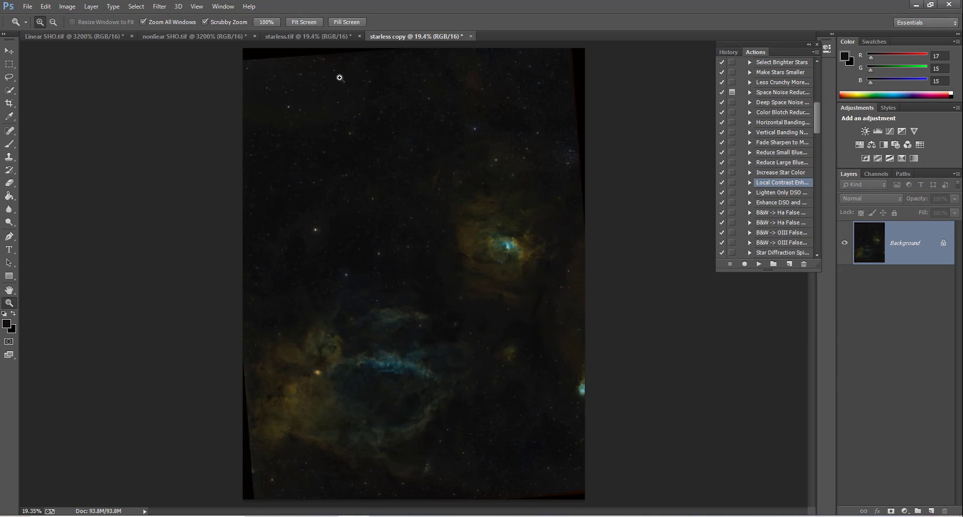
# Set up Apply Image on starless.tif with the starless copy as source and Screen as the blending mode
pyautogui.click(305, 37)
pyautogui.click(67, 6)
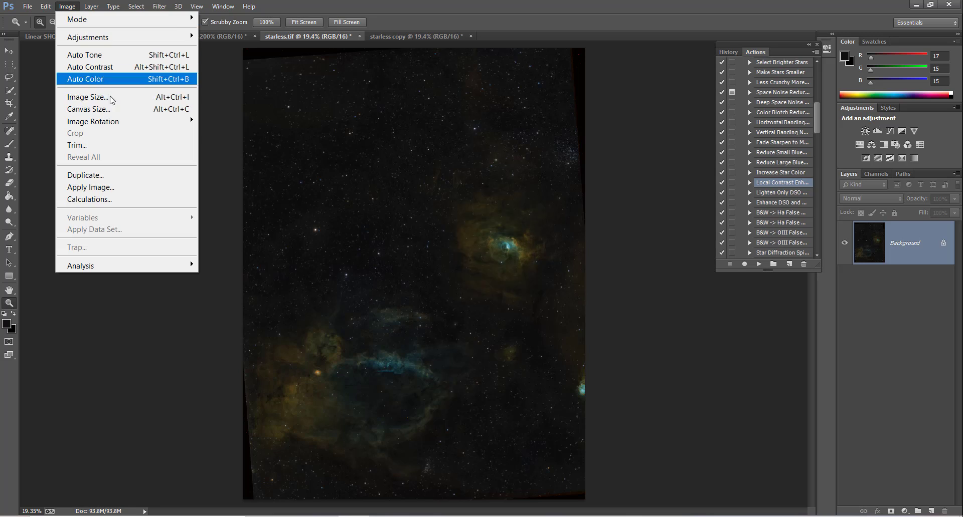
pyautogui.click(150, 187)
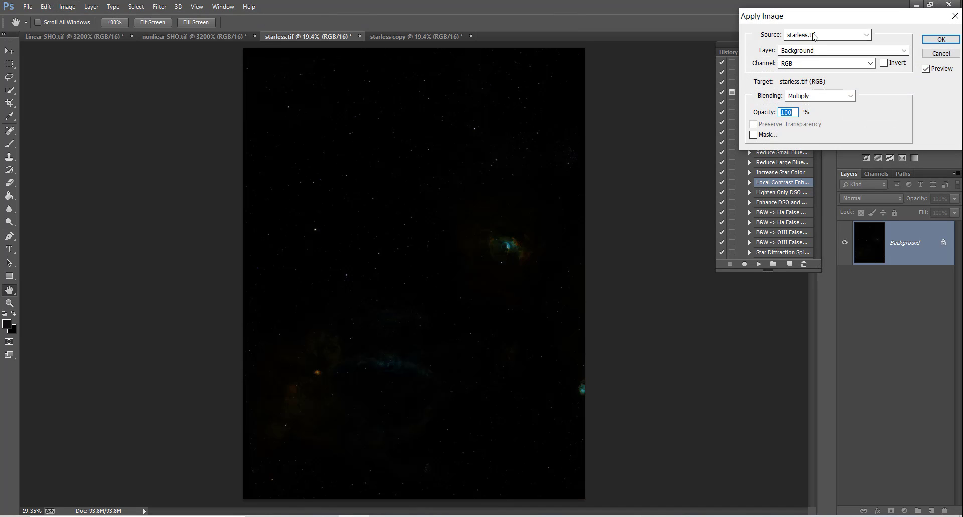
pyautogui.click(814, 34)
pyautogui.click(822, 78)
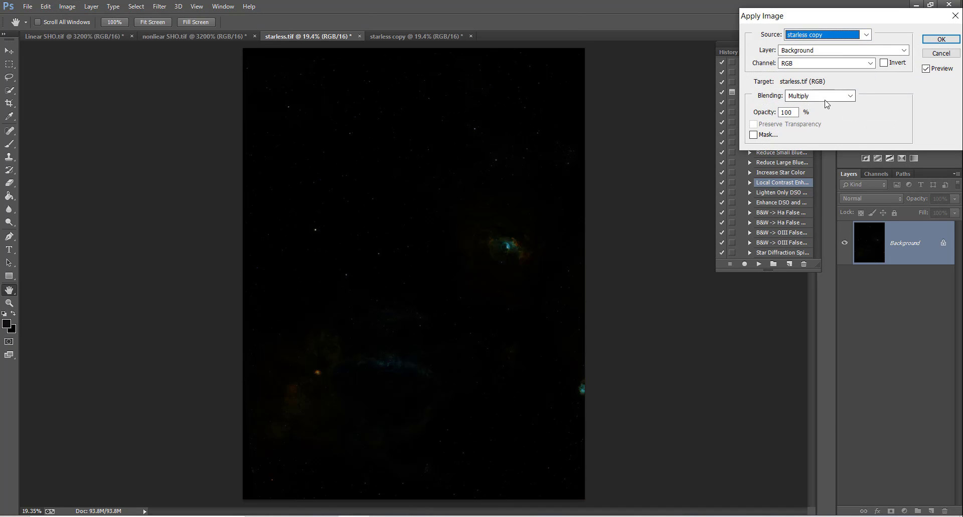
pyautogui.click(823, 97)
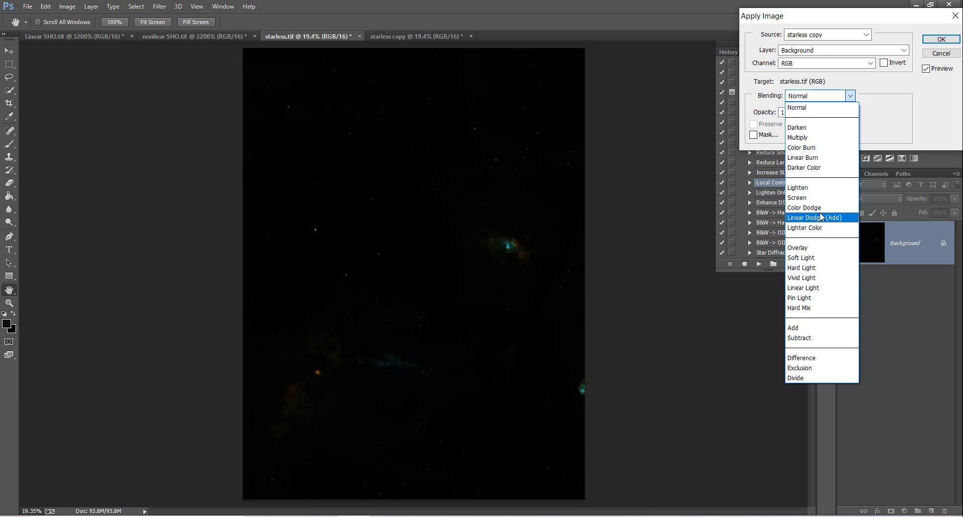
pyautogui.click(801, 197)
# Mask the Screen blend with the inverted Gray channel of Linear SHO.tif, lower its opacity and apply it
pyautogui.click(753, 134)
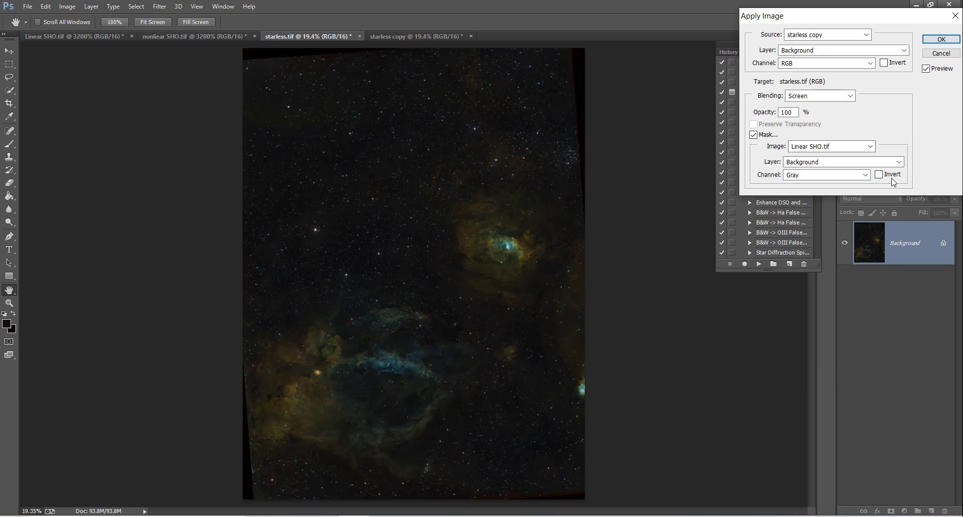
pyautogui.click(890, 175)
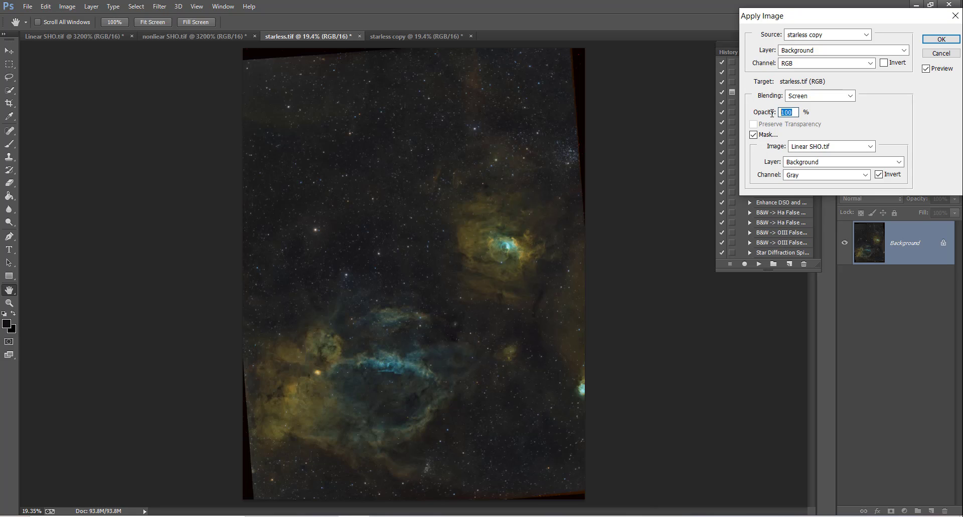
pyautogui.write('20')
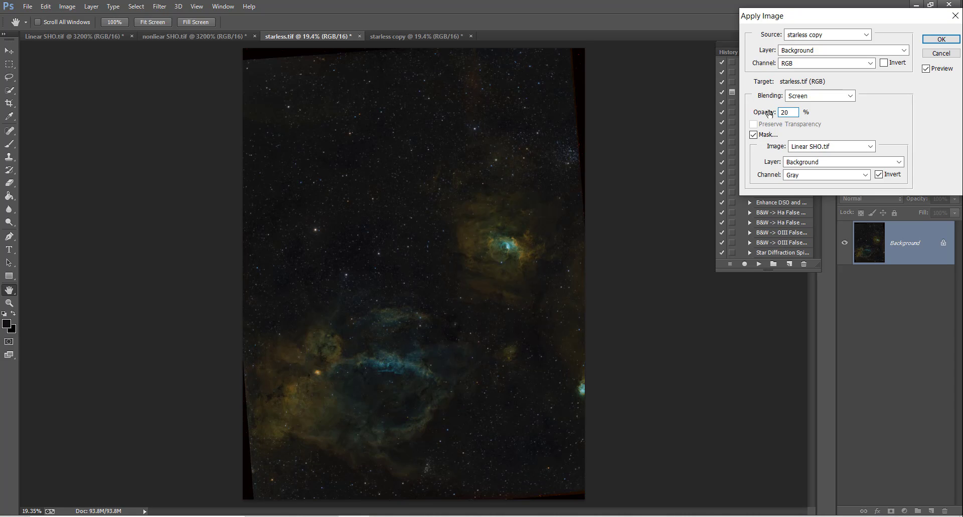
pyautogui.write('0')
pyautogui.press('Return')
# Inspect the brightened nebulae and stars of the starless composite up close
pyautogui.press('z')
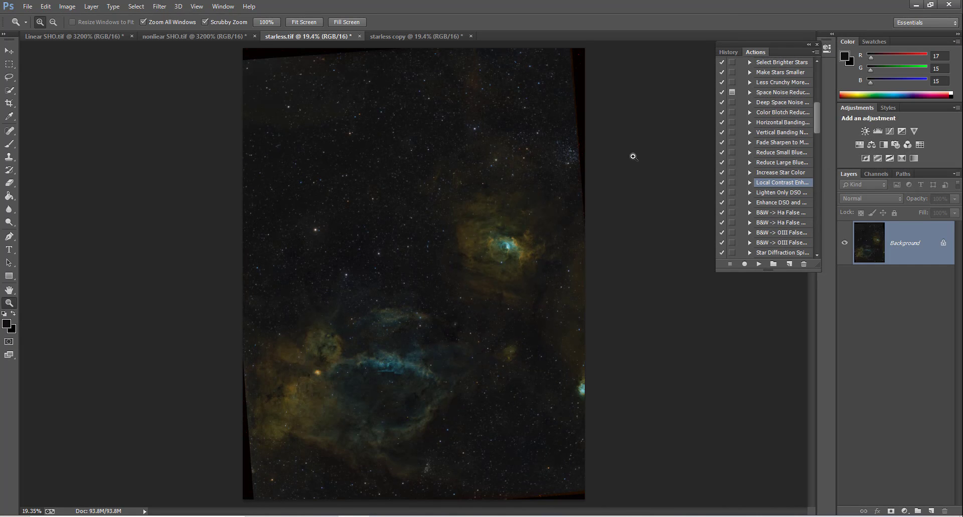
pyautogui.click(431, 294)
pyautogui.click(413, 237)
pyautogui.click(415, 232)
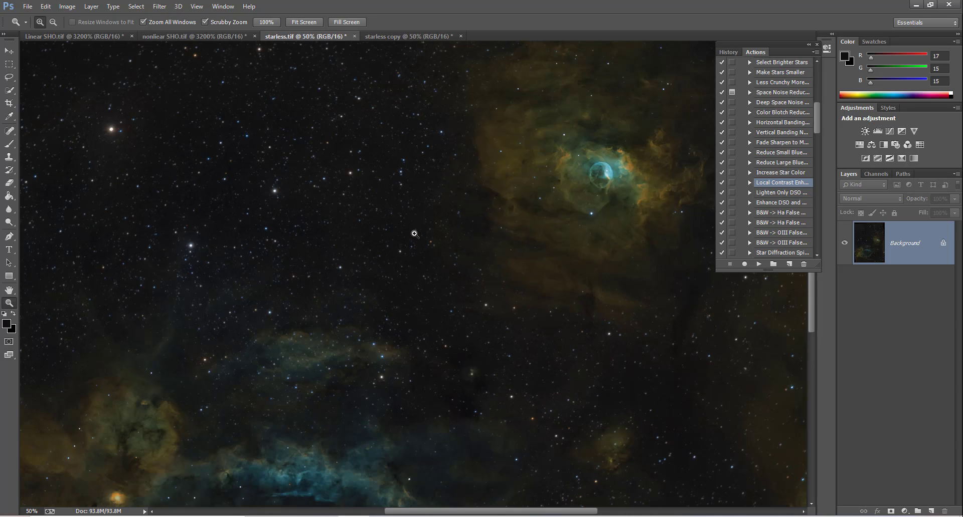
# Crop starless.tif to a rectangle around the nebulae, cutting away the upper sky area and most of the dark borders
pyautogui.click(412, 233)
pyautogui.rightClick(499, 208)
pyautogui.click(521, 218)
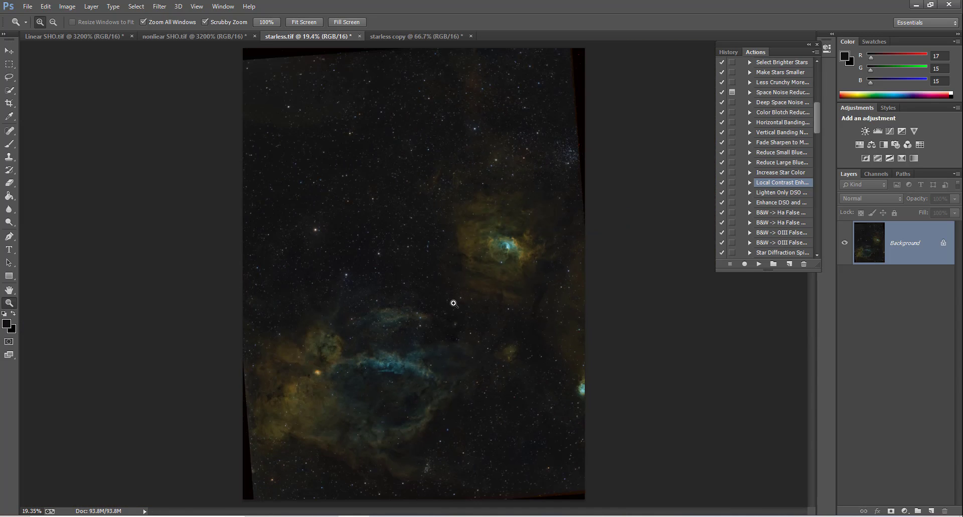
pyautogui.rightClick(362, 257)
pyautogui.click(382, 266)
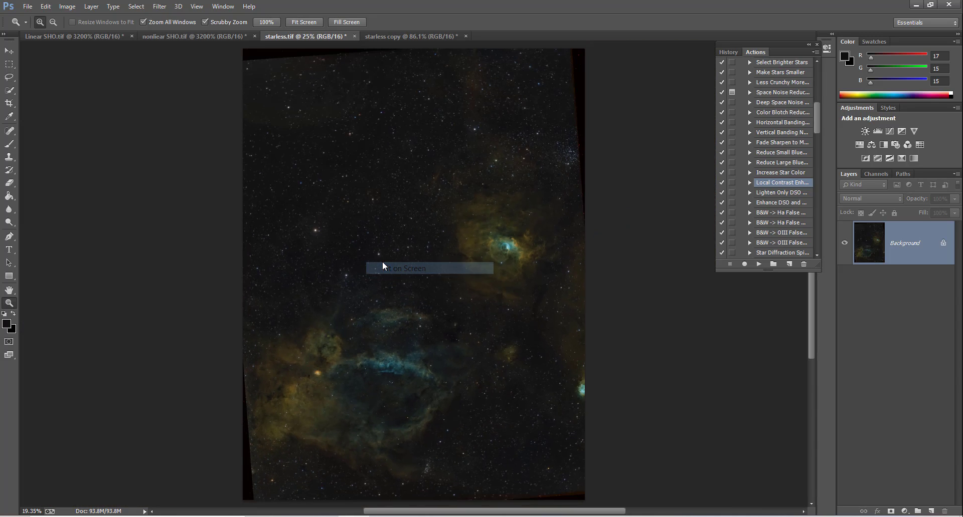
pyautogui.click(8, 65)
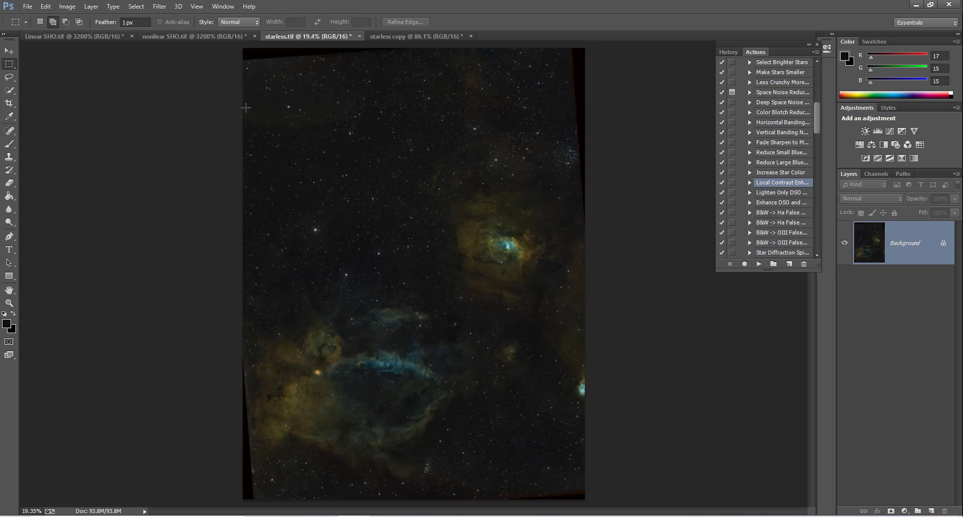
pyautogui.moveTo(243, 107); pyautogui.dragTo(581, 426)
pyautogui.hotkey('ctrl', 'd')
pyautogui.click(136, 6)
pyautogui.click(148, 28)
pyautogui.moveTo(260, 144); pyautogui.dragTo(580, 495)
pyautogui.click(68, 6)
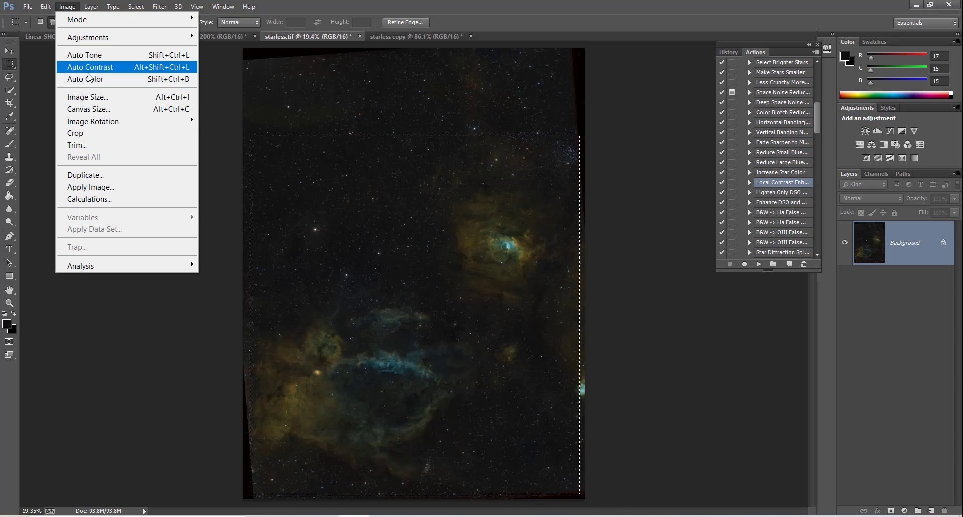
pyautogui.click(75, 133)
# Apply Levels to the cropped image with the RGB black point at 18 and slightly brighter midtones
pyautogui.click(9, 304)
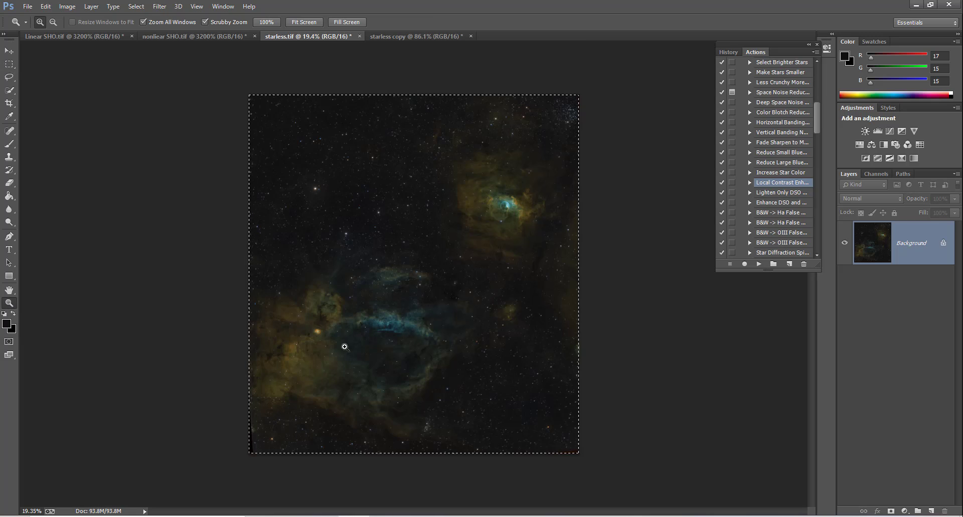
pyautogui.click(450, 315)
pyautogui.rightClick(440, 265)
pyautogui.click(454, 271)
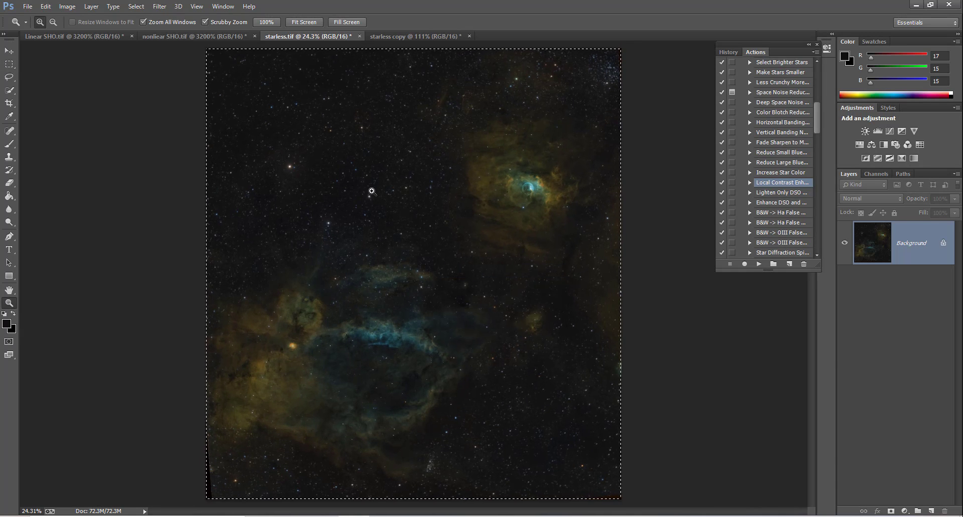
pyautogui.click(67, 6)
pyautogui.moveTo(127, 38)
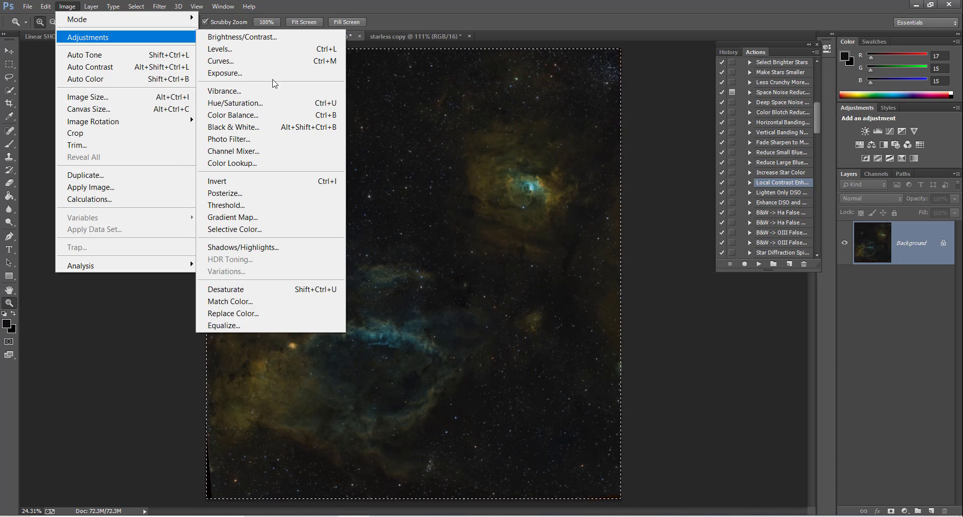
pyautogui.click(248, 53)
pyautogui.moveTo(597, 318); pyautogui.dragTo(541, 321)
pyautogui.press('Escape')
pyautogui.hotkey('ctrl', 'l')
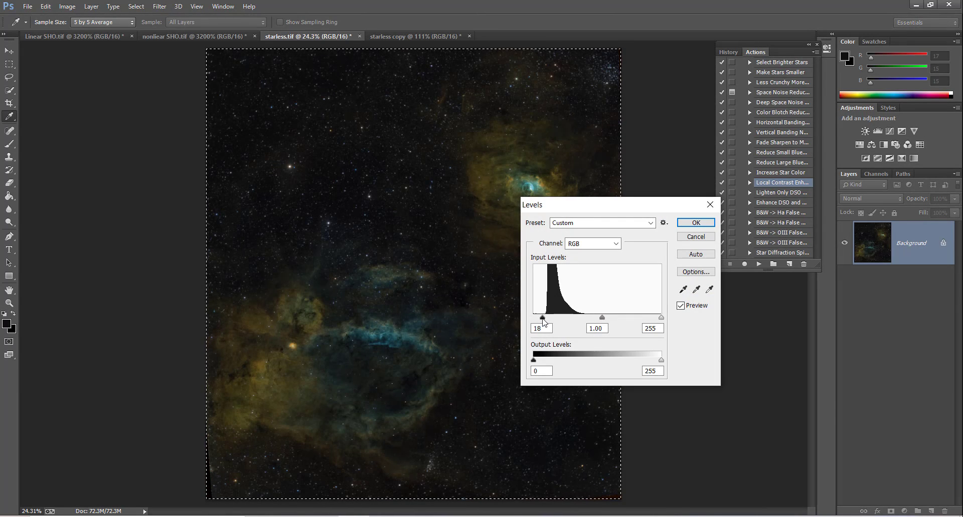
pyautogui.moveTo(602, 318); pyautogui.dragTo(593, 319)
pyautogui.press('Return')
pyautogui.press('z')
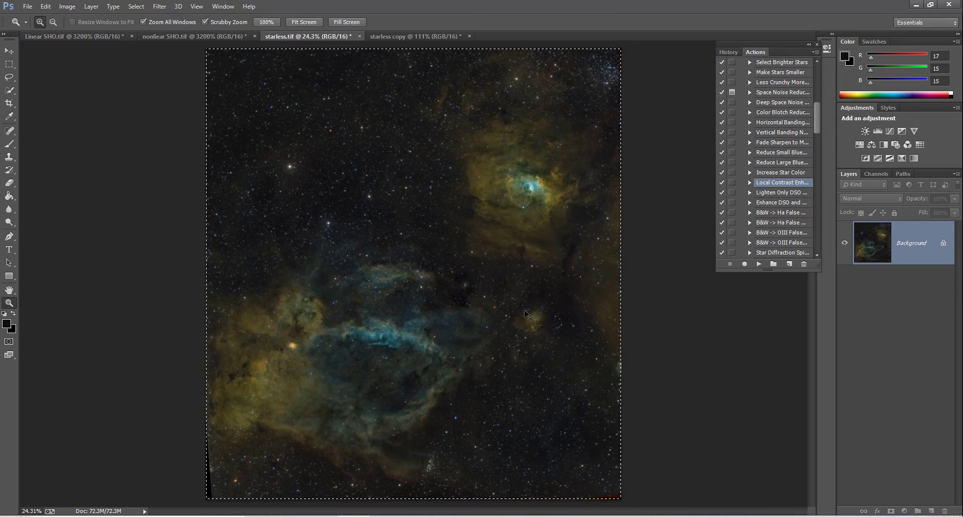
pyautogui.hotkey('ctrl', 'l')
pyautogui.press('Escape')
pyautogui.press('z')
# In Selective Color, set the Yellows to Cyan -42%, Magenta +75% and Yellow +12%
pyautogui.click(65, 6)
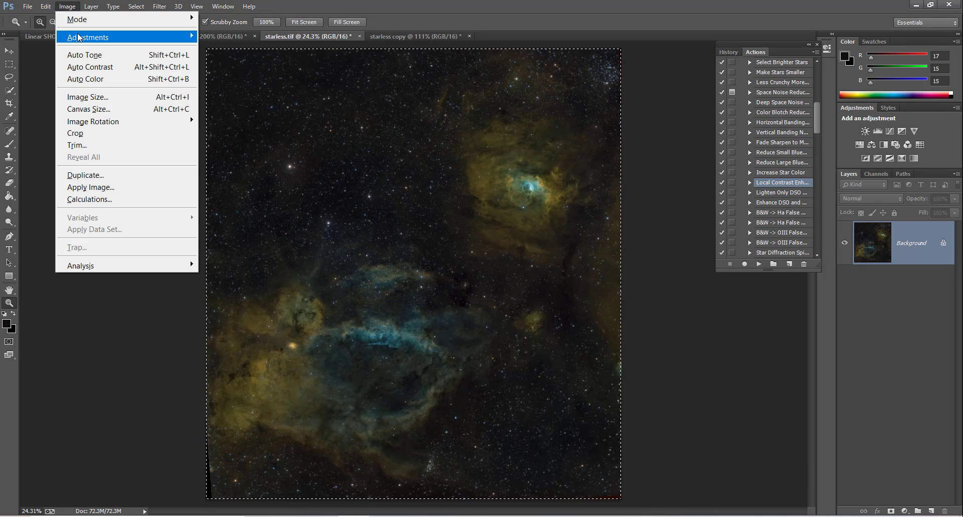
pyautogui.moveTo(88, 37)
pyautogui.click(251, 229)
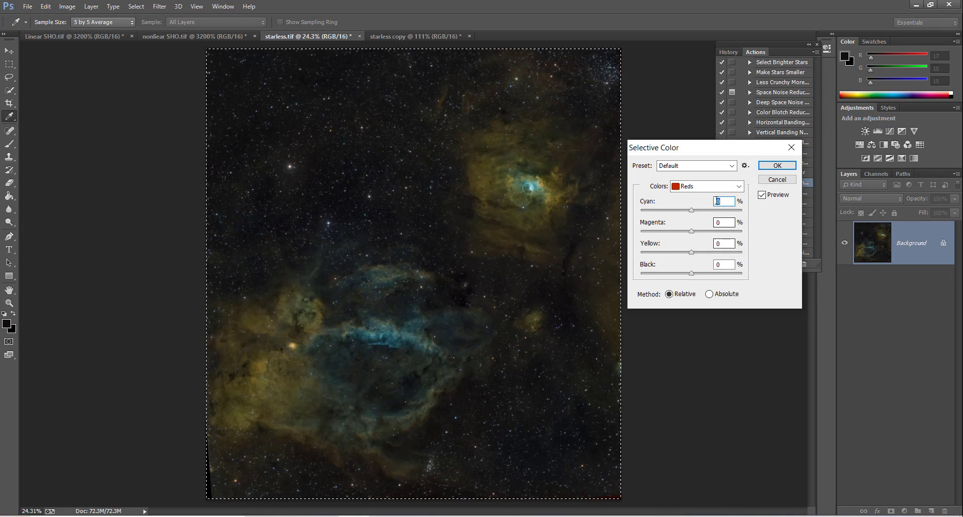
pyautogui.click(706, 186)
pyautogui.click(703, 210)
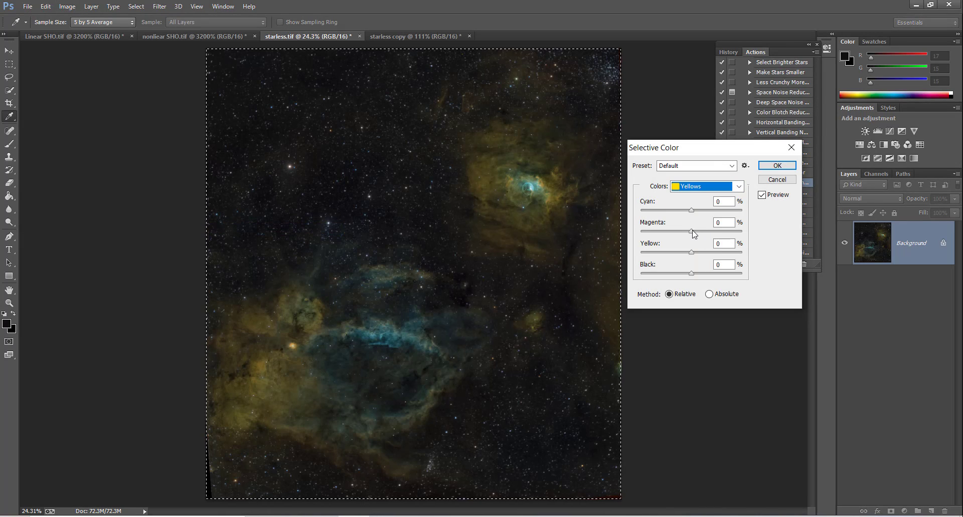
pyautogui.moveTo(691, 231); pyautogui.dragTo(728, 233)
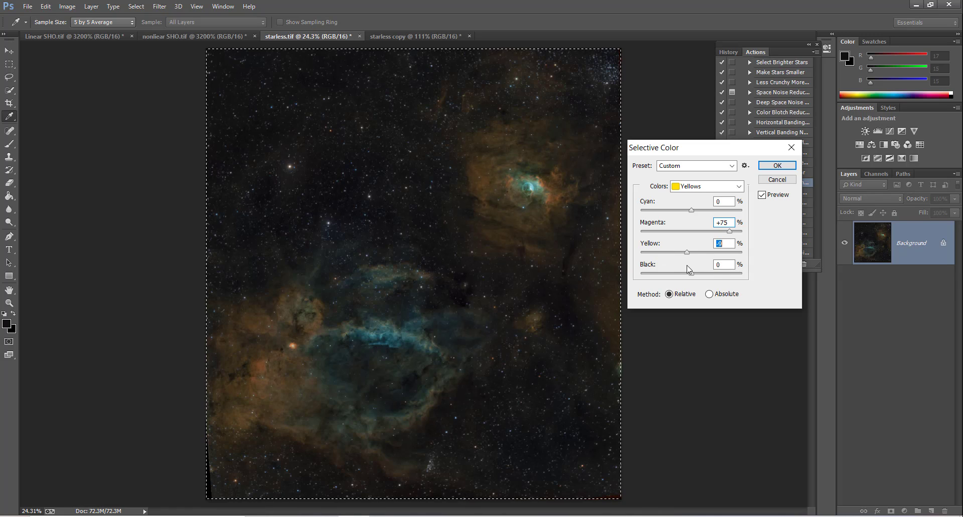
pyautogui.moveTo(687, 212)
pyautogui.mouseDown()
pyautogui.moveTo(660, 210)
pyautogui.moveTo(673, 215)
pyautogui.mouseUp()
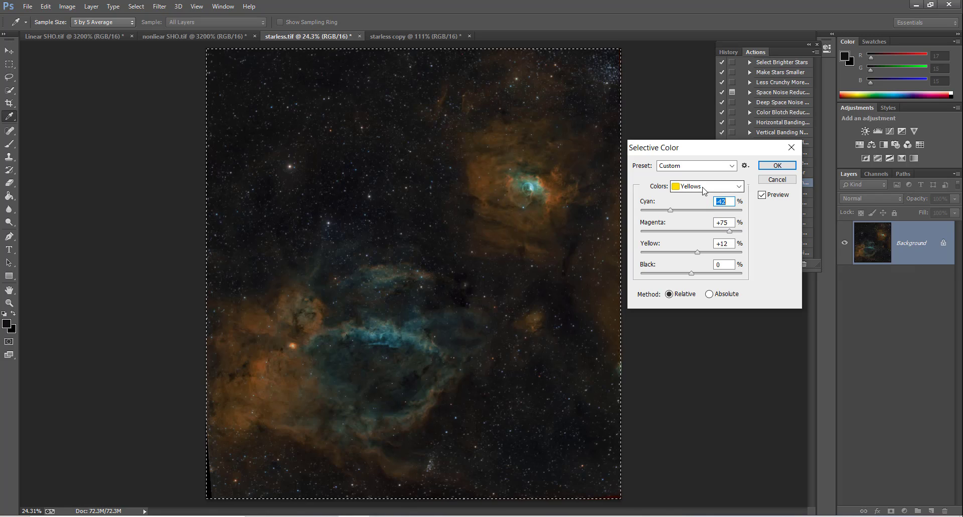
# In Selective Color, set Yellow to -50% for the Cyans and about +13% for the Blues
pyautogui.click(702, 187)
pyautogui.click(689, 229)
pyautogui.moveTo(689, 234)
pyautogui.mouseDown()
pyautogui.moveTo(722, 235)
pyautogui.moveTo(676, 238)
pyautogui.moveTo(705, 238)
pyautogui.mouseUp()
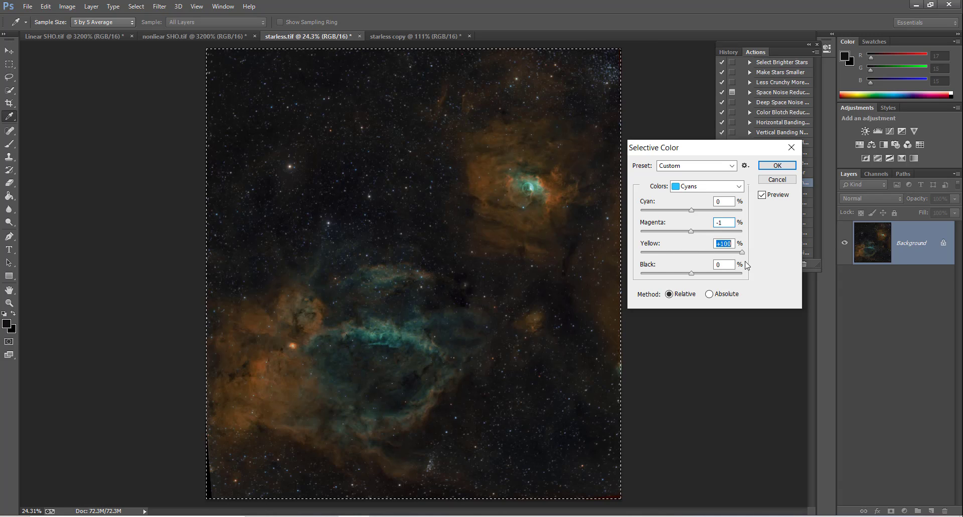
pyautogui.click(705, 186)
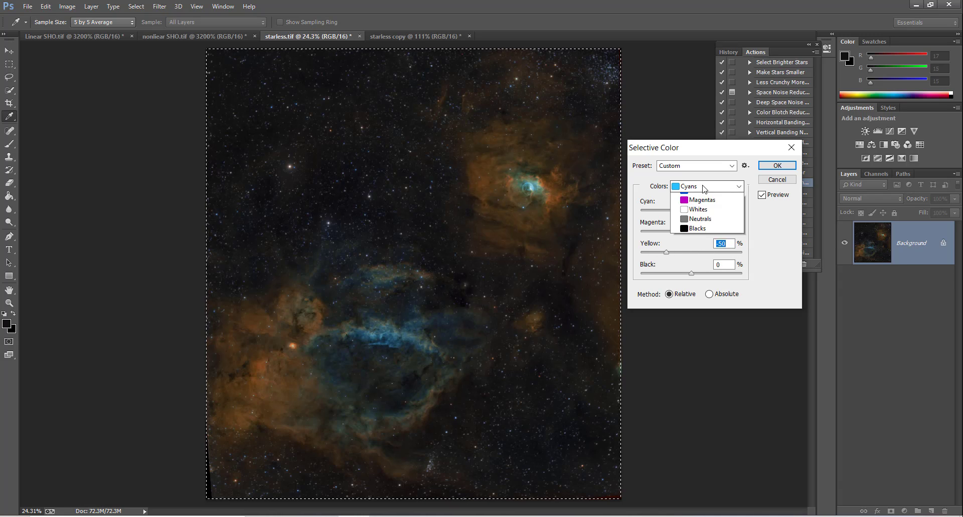
pyautogui.click(705, 236)
pyautogui.moveTo(691, 252); pyautogui.dragTo(653, 256)
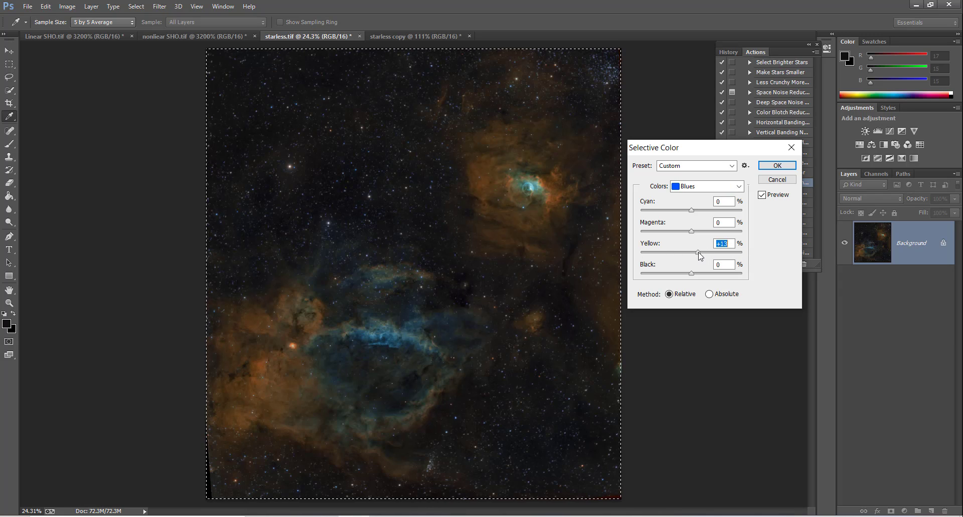
# Set the Reds to Cyan about -93%, Magenta +11% and Yellow +100%, and apply the Selective Color adjustment
pyautogui.click(705, 187)
pyautogui.click(700, 196)
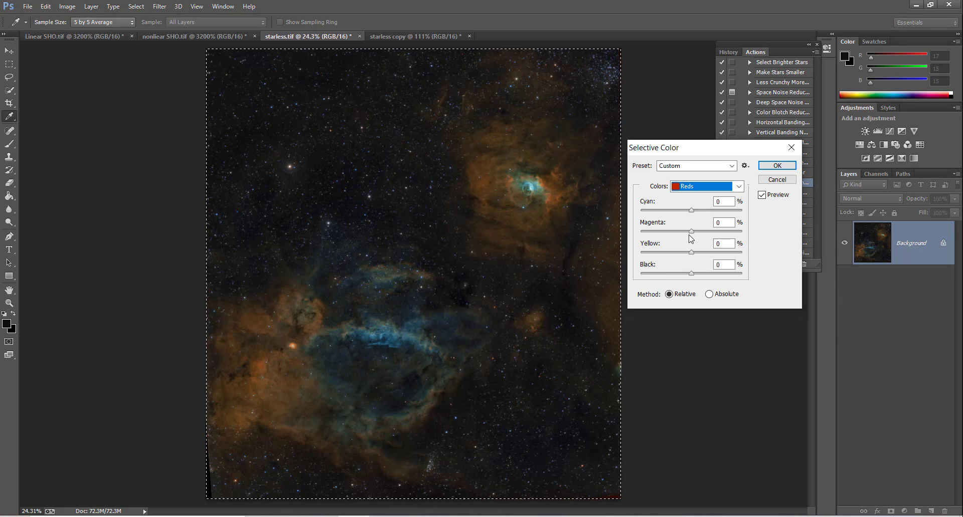
pyautogui.moveTo(691, 231); pyautogui.dragTo(650, 233)
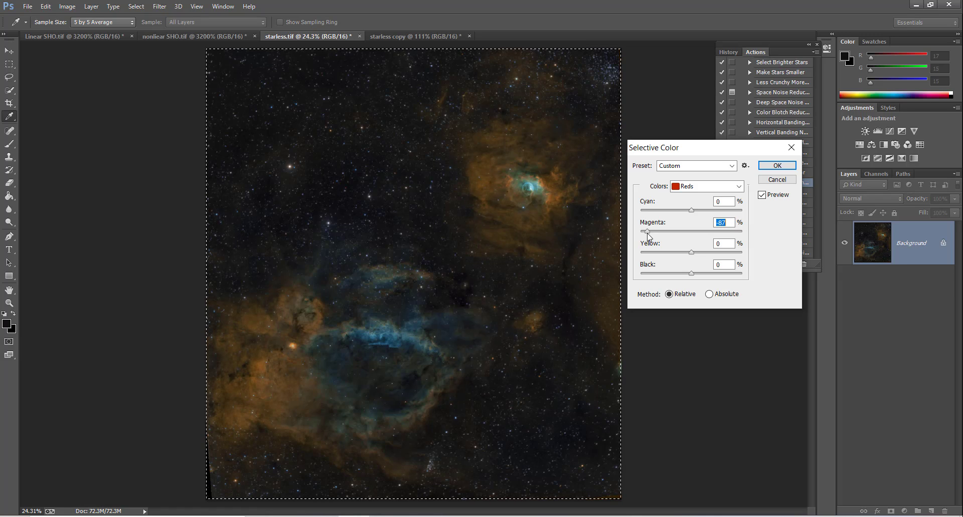
pyautogui.moveTo(692, 253); pyautogui.dragTo(650, 254)
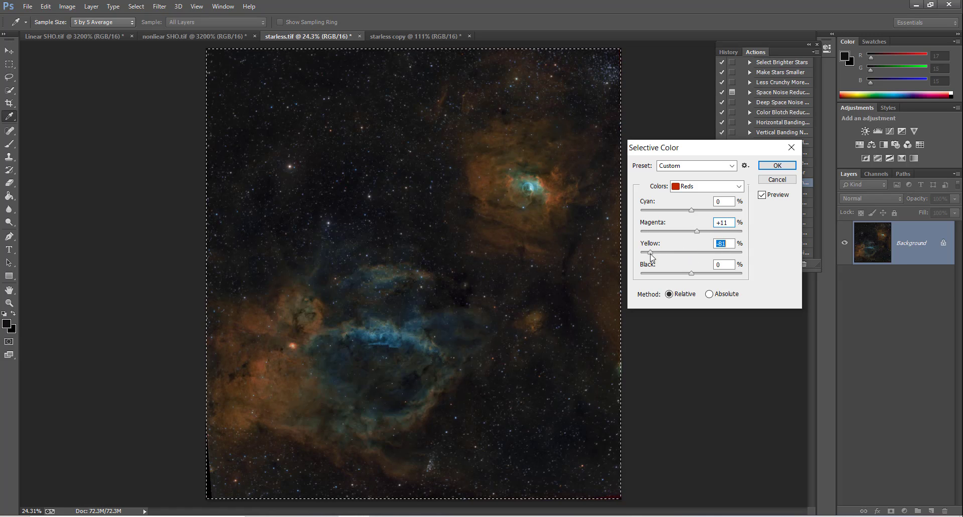
pyautogui.moveTo(691, 211); pyautogui.dragTo(644, 212)
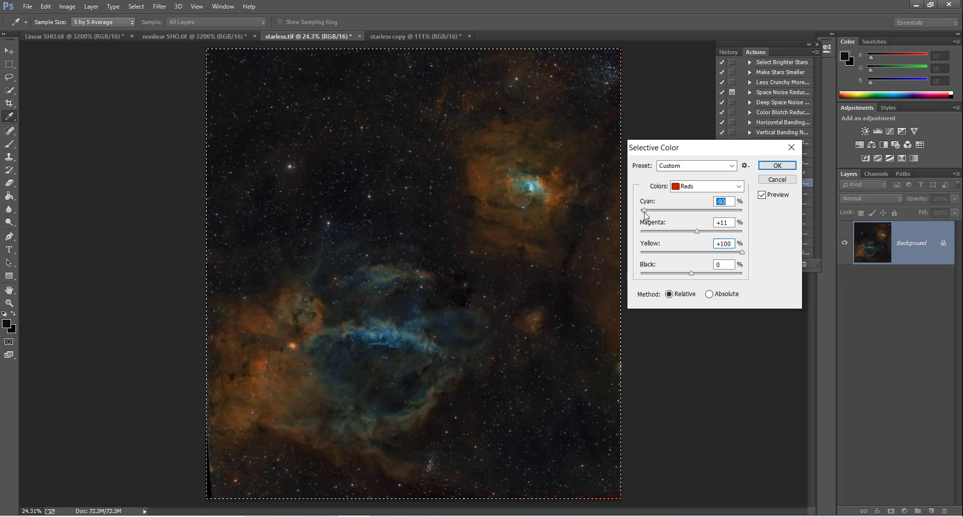
pyautogui.click(777, 165)
pyautogui.press('z')
pyautogui.moveTo(446, 274); pyautogui.dragTo(425, 259)
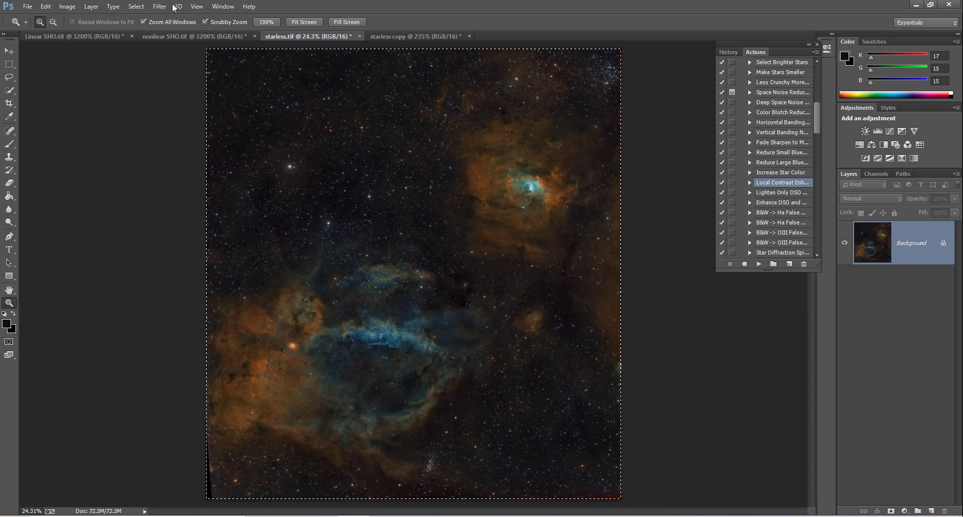
# Crop the image again to cut off the black strip along its left edge
pyautogui.hotkey('ctrl', 'd')
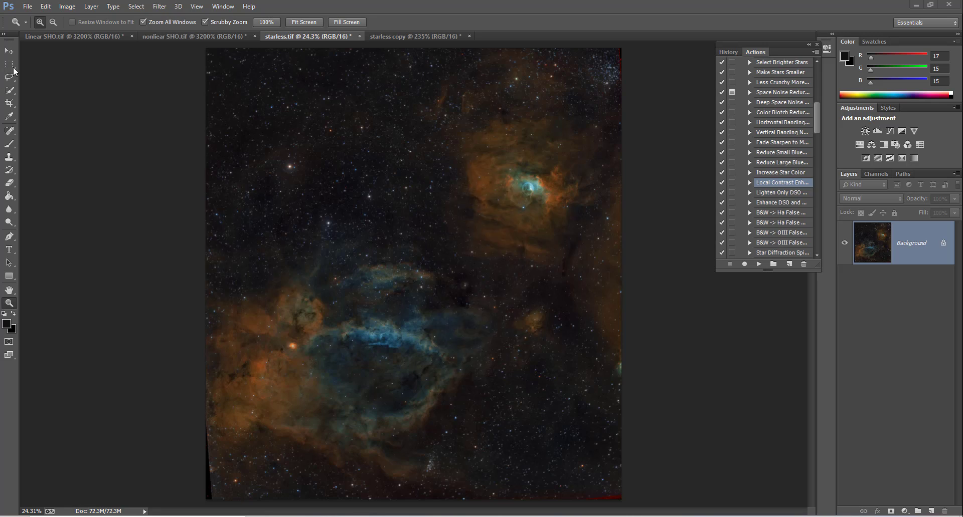
pyautogui.click(135, 6)
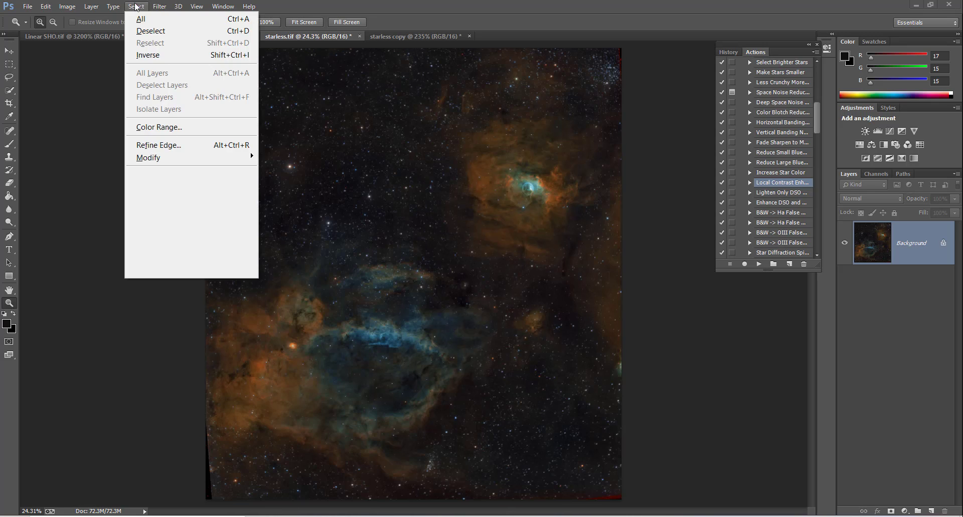
pyautogui.click(151, 31)
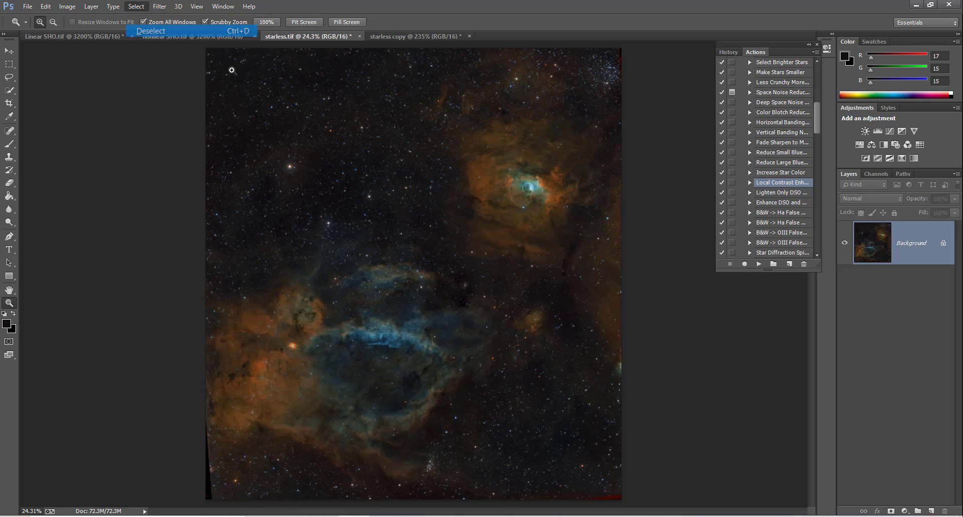
pyautogui.click(9, 67)
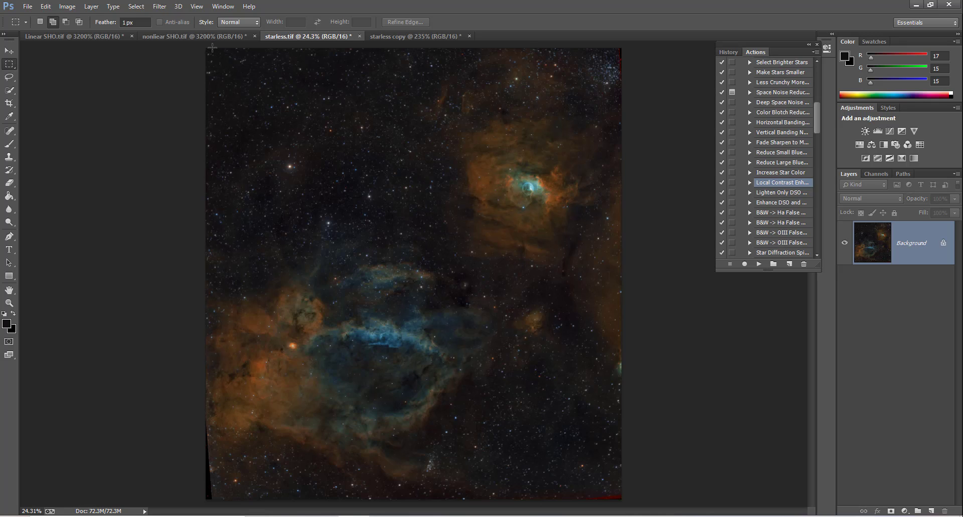
pyautogui.moveTo(213, 48); pyautogui.dragTo(717, 514)
pyautogui.click(218, 145)
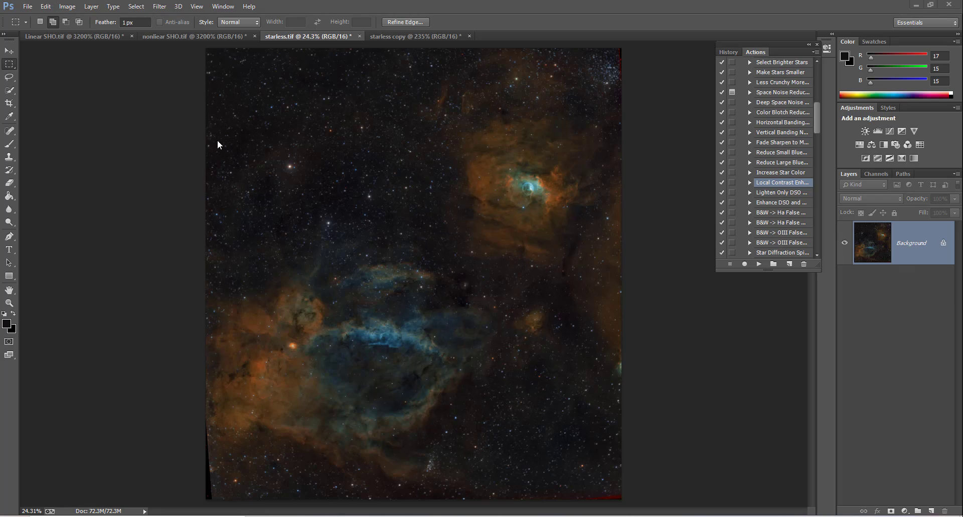
pyautogui.hotkey('ctrl', 'z')
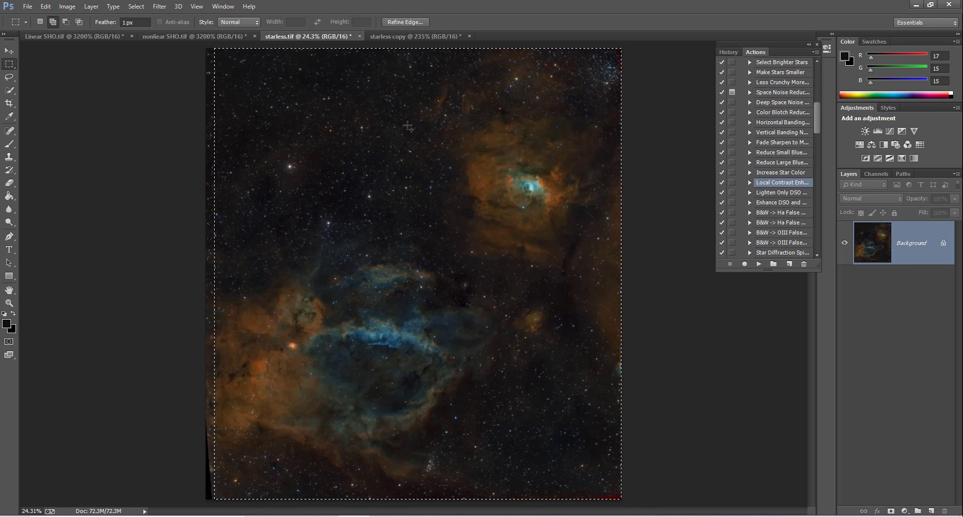
pyautogui.click(68, 6)
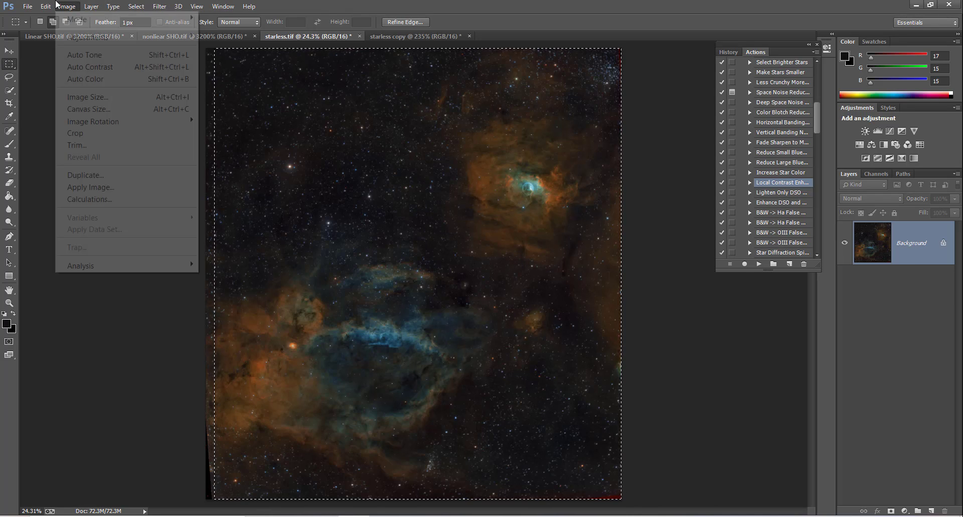
pyautogui.click(97, 131)
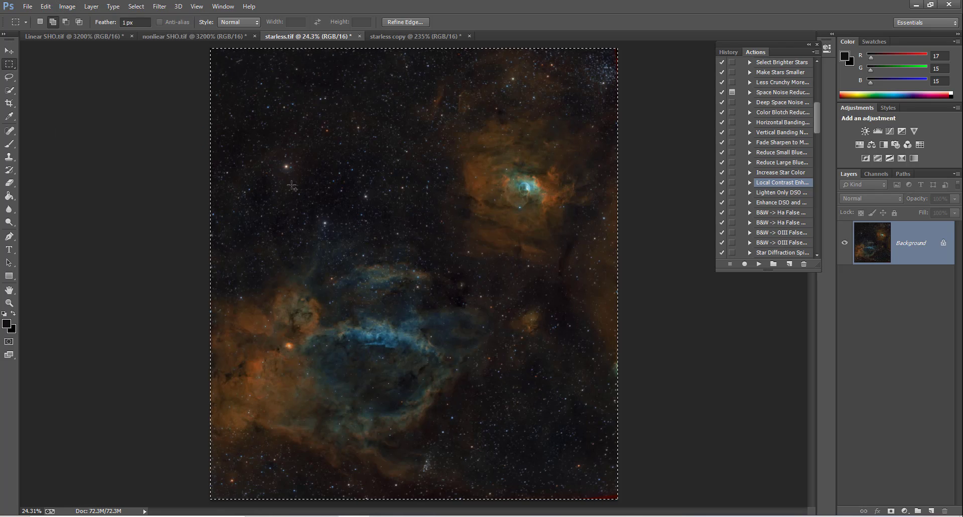
# Start the StarSpikes Pro 4 filter and set the secondary flares to Quantity 29 and Intensity 25
pyautogui.click(159, 6)
pyautogui.moveTo(308, 308)
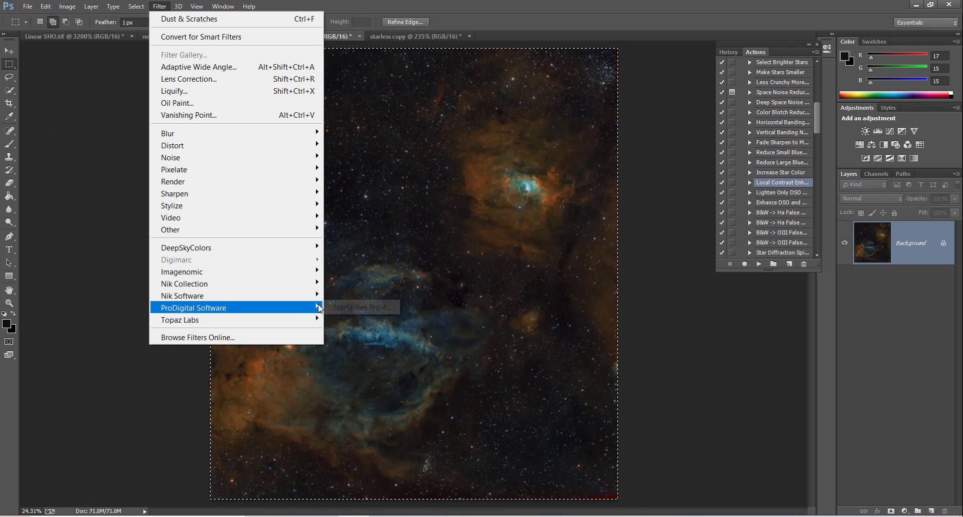
pyautogui.click(346, 308)
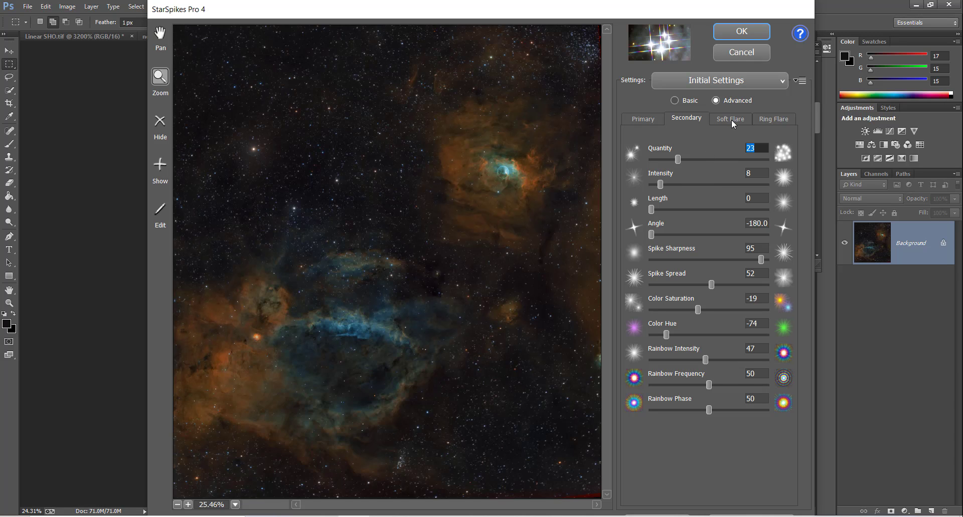
pyautogui.click(686, 160)
pyautogui.moveTo(686, 161); pyautogui.dragTo(681, 190)
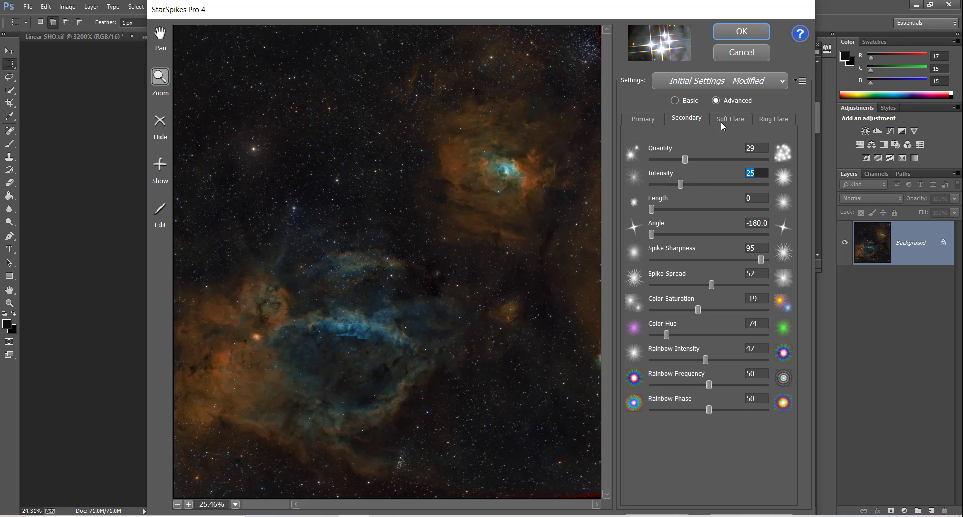
# Set the soft flare to Quantity 40 and Intensity 33, fine-tune its size and raise its color saturation and hue
pyautogui.click(728, 119)
pyautogui.moveTo(712, 160)
pyautogui.mouseDown()
pyautogui.moveTo(735, 165)
pyautogui.moveTo(700, 165)
pyautogui.moveTo(741, 165)
pyautogui.moveTo(697, 166)
pyautogui.mouseUp()
pyautogui.moveTo(676, 185)
pyautogui.mouseDown()
pyautogui.moveTo(705, 186)
pyautogui.moveTo(690, 190)
pyautogui.mouseUp()
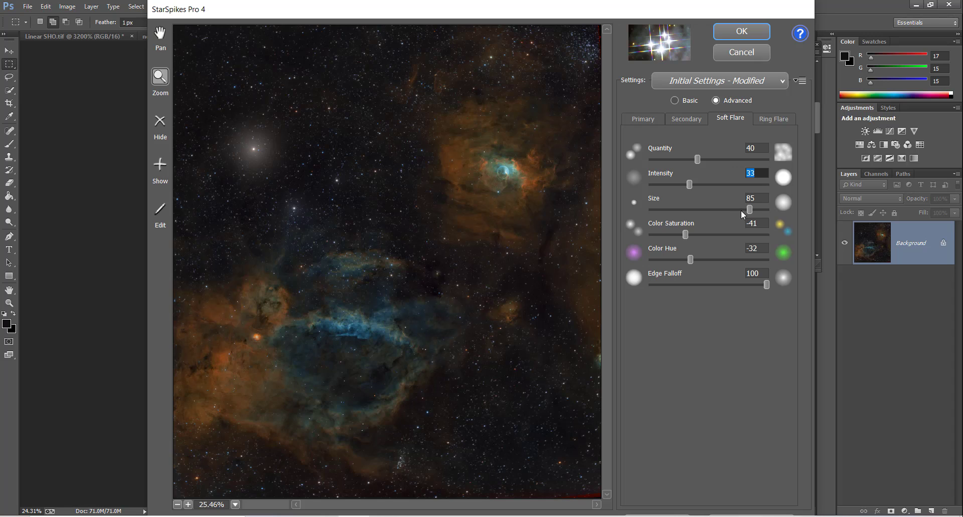
pyautogui.moveTo(749, 211)
pyautogui.mouseDown()
pyautogui.moveTo(721, 211)
pyautogui.moveTo(762, 215)
pyautogui.moveTo(747, 210)
pyautogui.mouseUp()
pyautogui.moveTo(700, 233); pyautogui.dragTo(714, 260)
# Readjust the secondary flares' quantity, intensity and length, and apply the StarSpikes Pro 4 filter to the image
pyautogui.click(682, 123)
pyautogui.moveTo(718, 159); pyautogui.dragTo(754, 165)
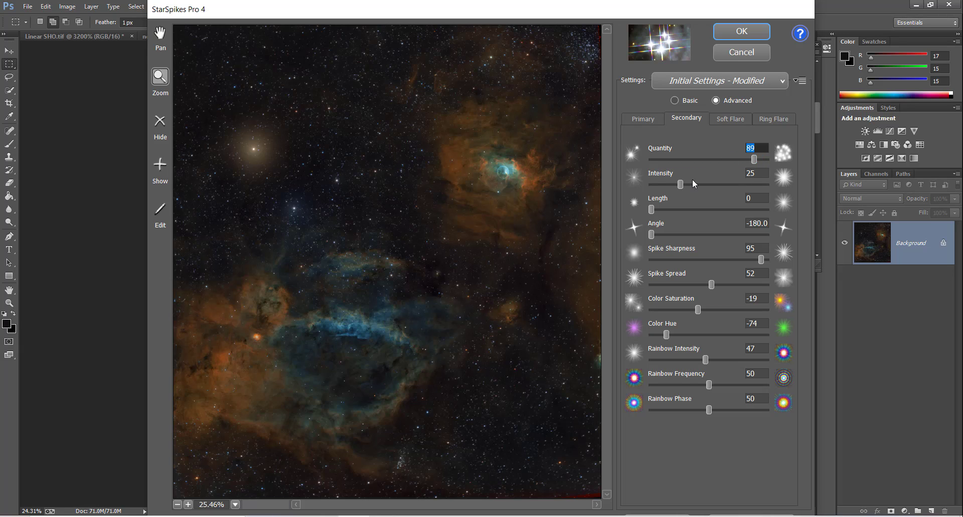
pyautogui.moveTo(695, 185); pyautogui.dragTo(701, 186)
pyautogui.click(671, 210)
pyautogui.moveTo(663, 211); pyautogui.dragTo(652, 214)
pyautogui.moveTo(699, 190); pyautogui.dragTo(651, 196)
pyautogui.moveTo(749, 159); pyautogui.dragTo(704, 161)
pyautogui.moveTo(654, 189); pyautogui.dragTo(662, 211)
pyautogui.click(742, 31)
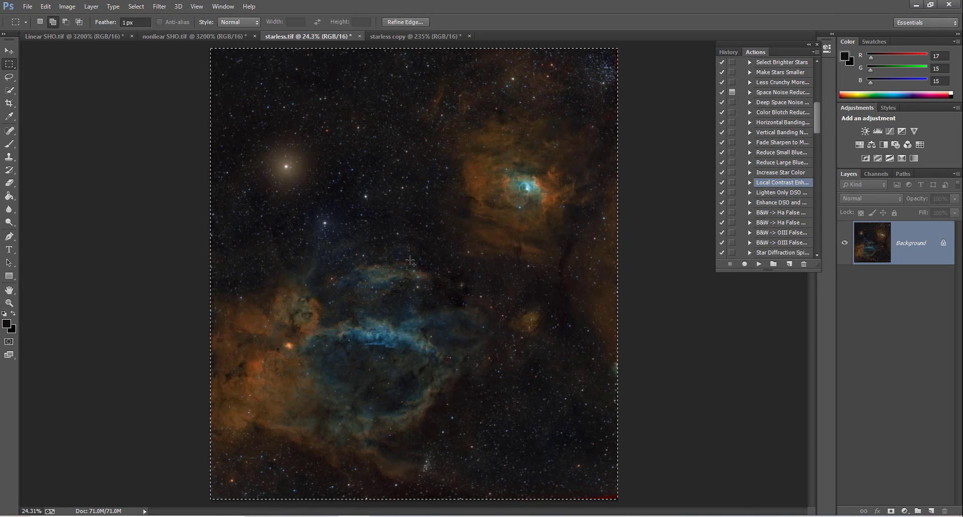
# Inspect the flared stars around the upper-right nebula up close and return to the full image
pyautogui.click(9, 303)
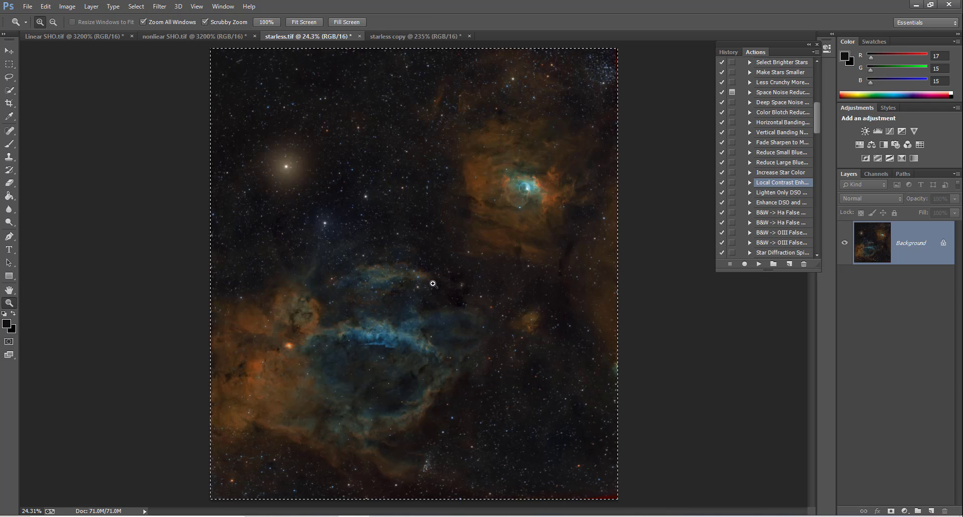
pyautogui.click(451, 210)
pyautogui.click(453, 210)
pyautogui.hscroll(-1, 453, 210)
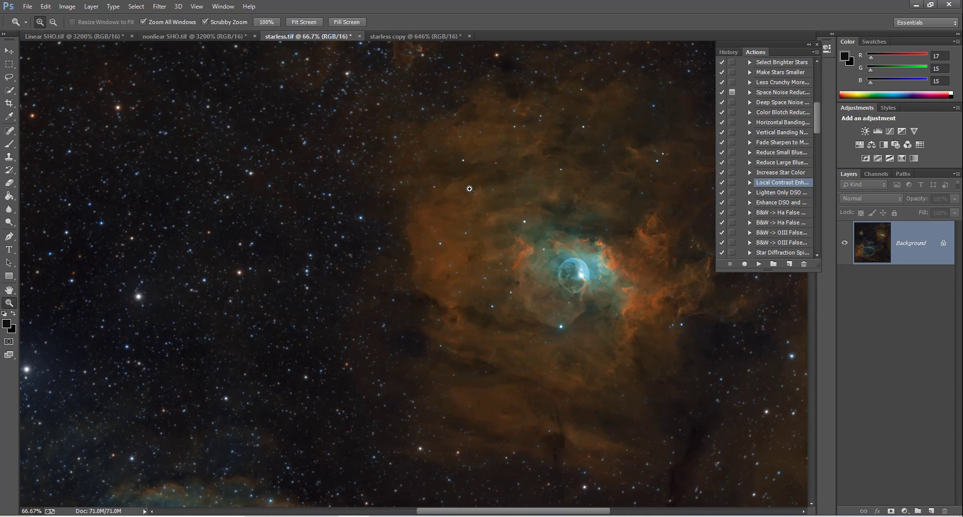
pyautogui.scroll(2, 453, 210)
pyautogui.rightClick(484, 207)
pyautogui.click(499, 213)
pyautogui.rightClick(435, 281)
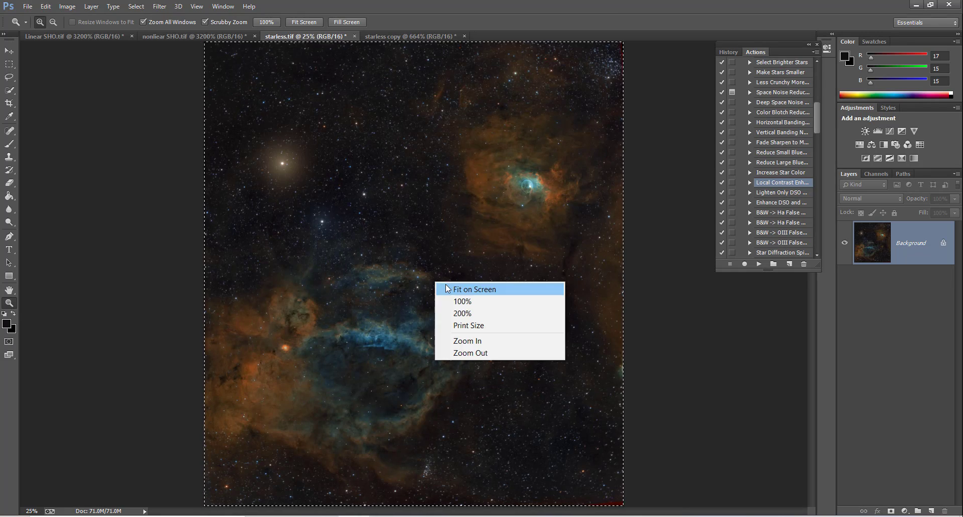
pyautogui.click(444, 286)
# Apply a Shadows/Highlights adjustment with modified shadow and highlight amounts, color correction and midtone contrast
pyautogui.click(68, 6)
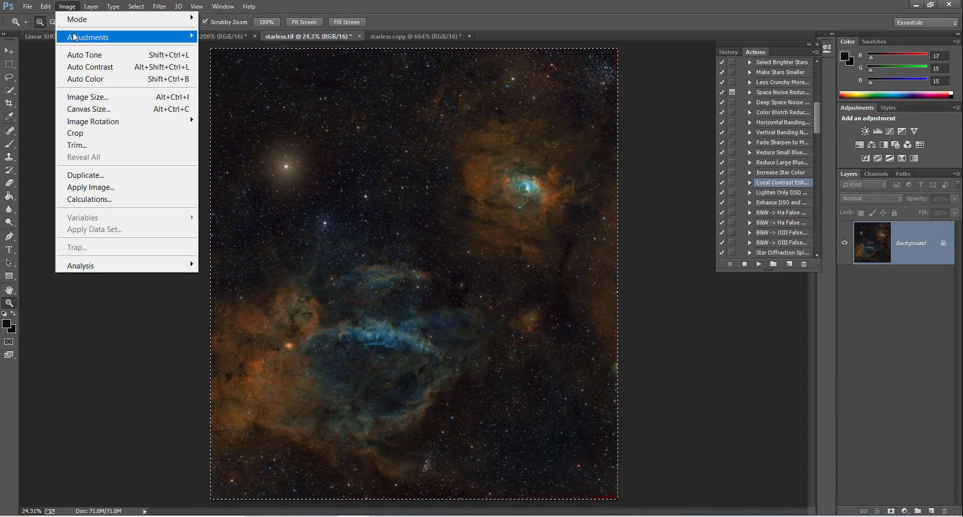
pyautogui.moveTo(100, 37)
pyautogui.click(324, 249)
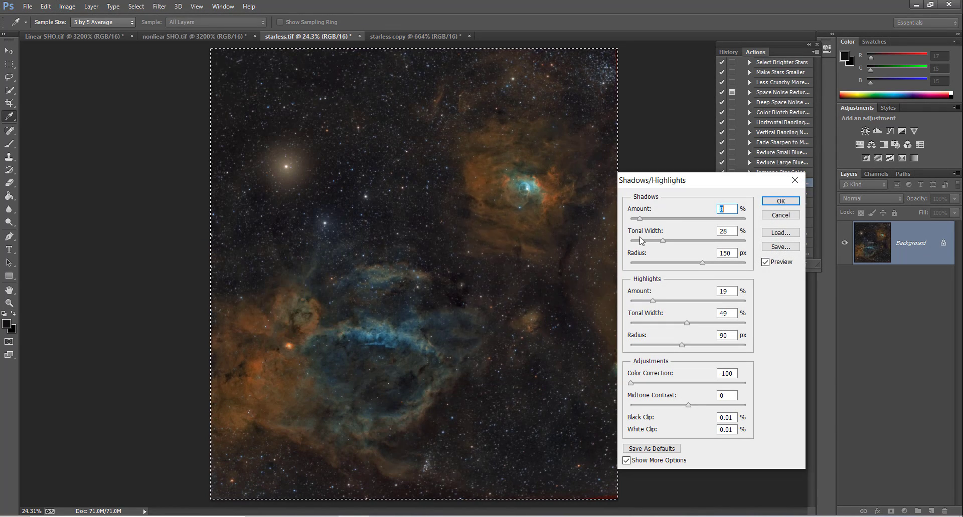
pyautogui.moveTo(640, 219); pyautogui.dragTo(663, 249)
pyautogui.click(722, 292)
pyautogui.write('3')
pyautogui.moveTo(708, 300)
pyautogui.mouseDown()
pyautogui.moveTo(770, 301)
pyautogui.moveTo(692, 301)
pyautogui.mouseUp()
pyautogui.moveTo(682, 383); pyautogui.dragTo(641, 386)
pyautogui.moveTo(690, 409)
pyautogui.mouseDown()
pyautogui.moveTo(679, 409)
pyautogui.moveTo(691, 409)
pyautogui.mouseUp()
pyautogui.click(781, 201)
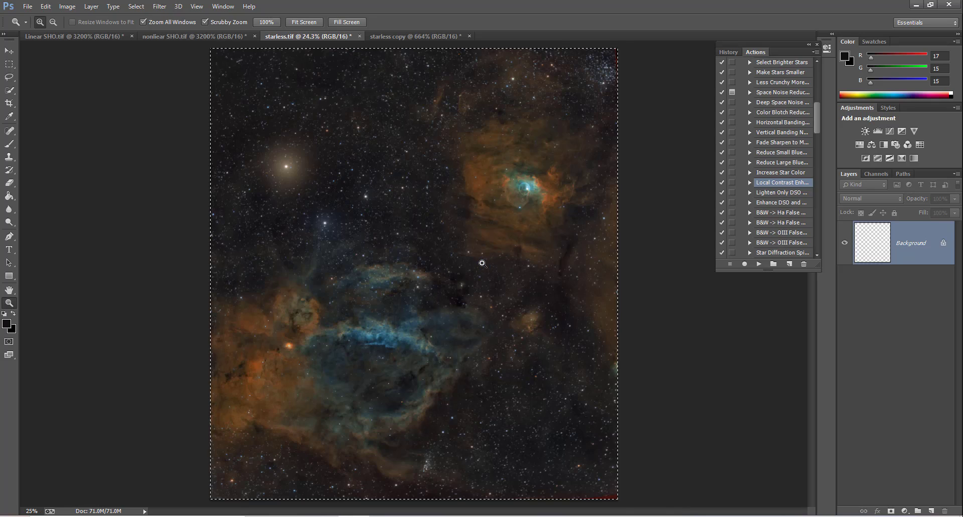
# Examine the shadow and highlight detail in the orange and teal nebula at the image's upper right
pyautogui.rightClick(446, 242)
pyautogui.click(463, 247)
pyautogui.moveTo(462, 243); pyautogui.dragTo(491, 212)
pyautogui.rightClick(491, 212)
pyautogui.click(507, 217)
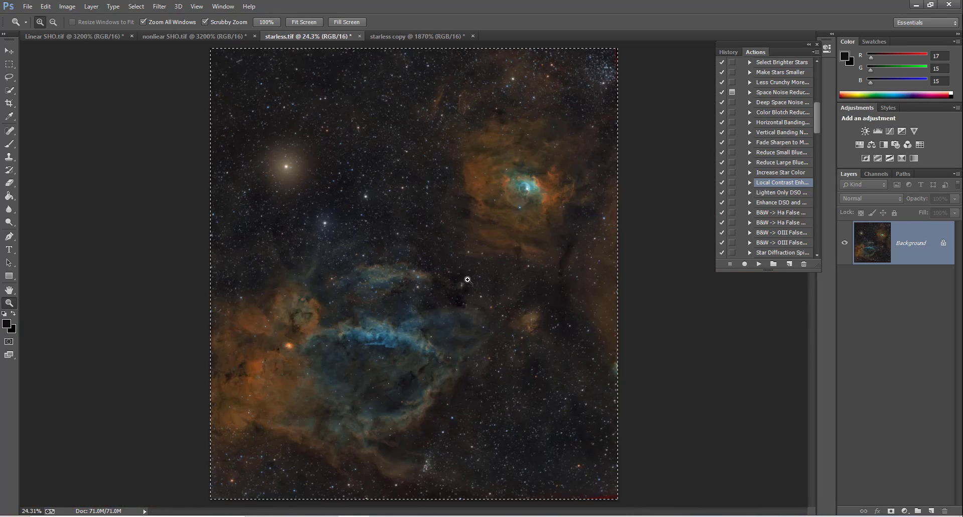
pyautogui.click(502, 229)
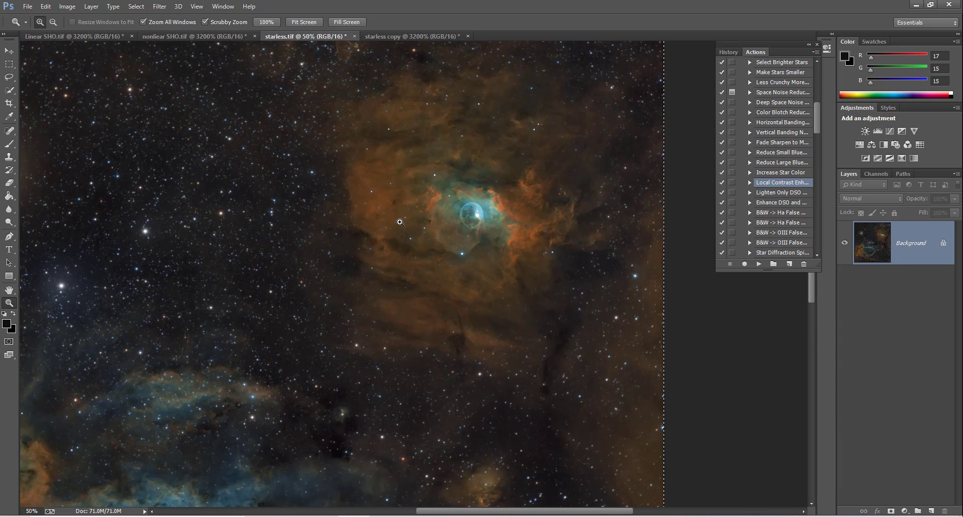
pyautogui.click(402, 222)
pyautogui.scroll(1, 481, 233)
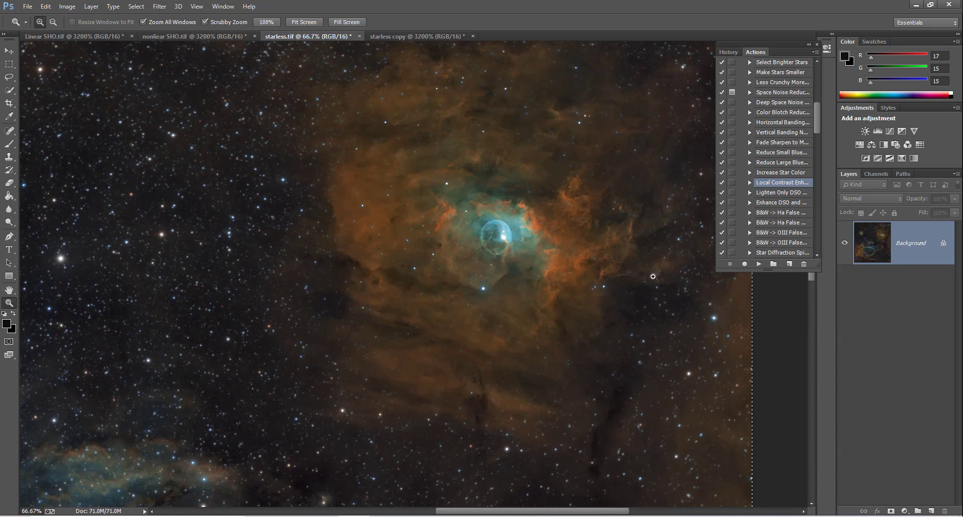
pyautogui.rightClick(503, 238)
pyautogui.click(516, 244)
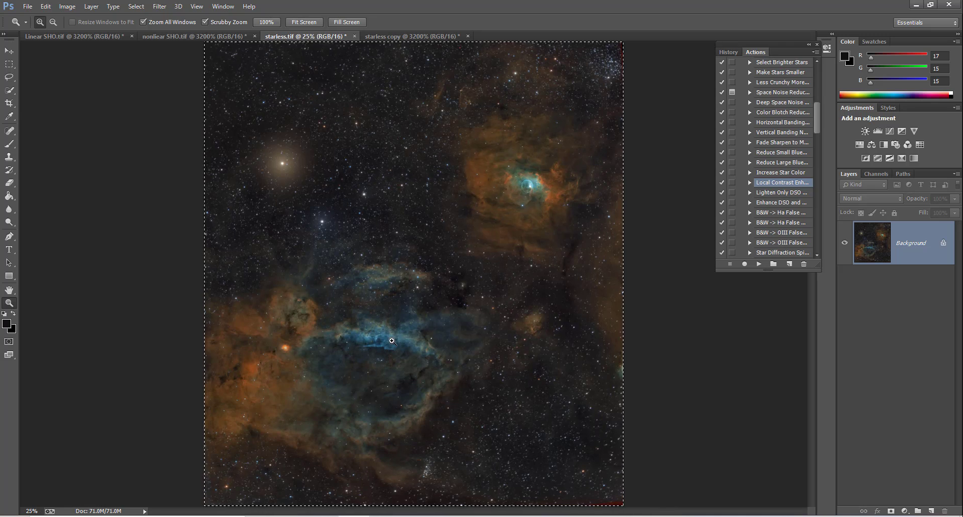
# Examine the blue shell nebula and the adjoining orange clouds in the lower left part of the image
pyautogui.click(389, 329)
pyautogui.click(398, 322)
pyautogui.scroll(-4, 404, 306)
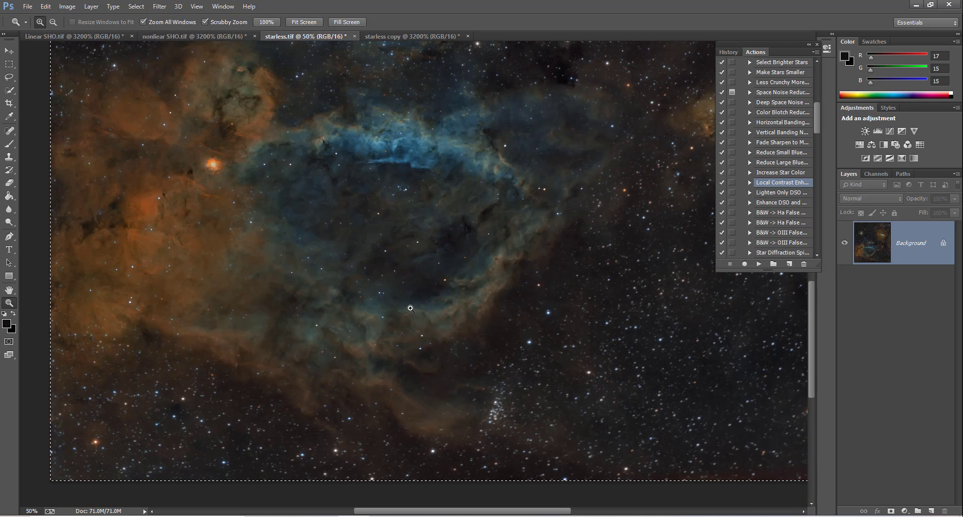
pyautogui.click(410, 279)
pyautogui.scroll(3, 401, 250)
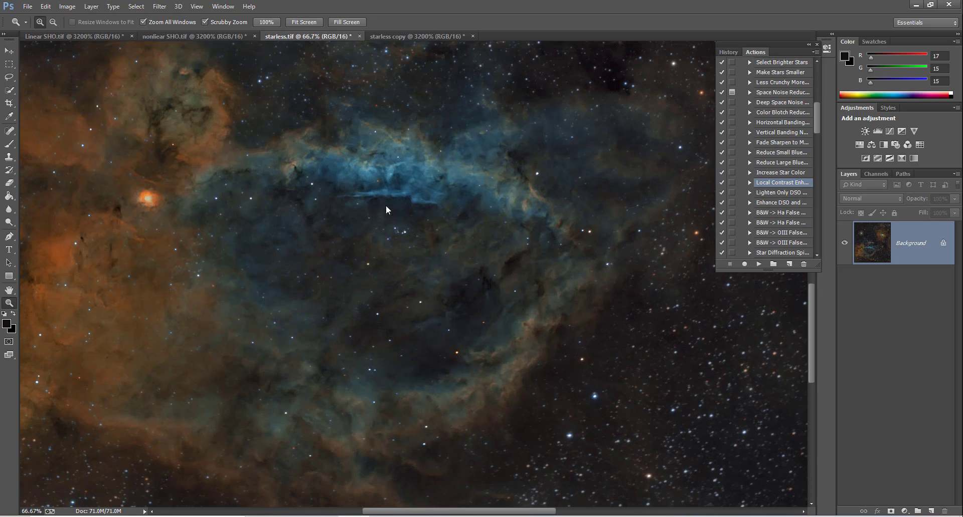
pyautogui.rightClick(389, 207)
pyautogui.click(396, 212)
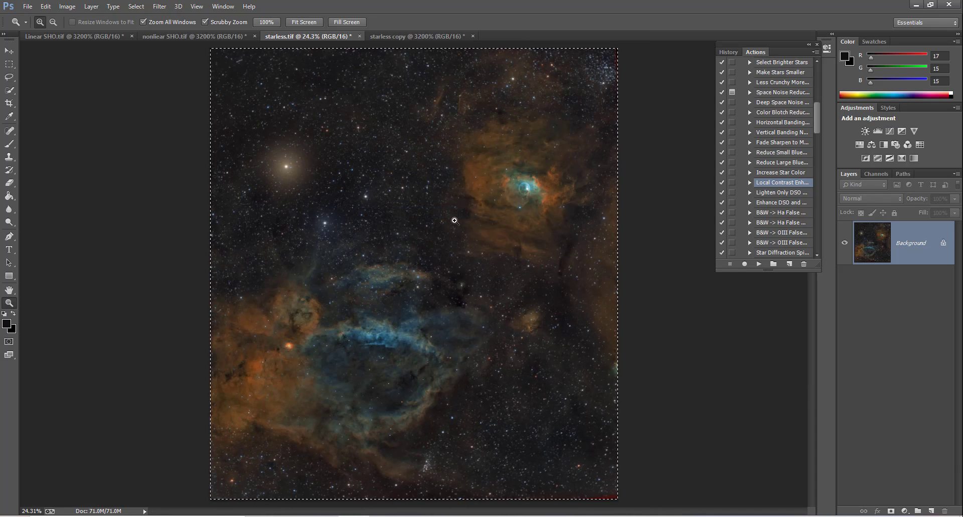
# Check the upper-right nebula again, along with the glowing flare of the bright star at the image's upper left
pyautogui.click(439, 246)
pyautogui.click(504, 261)
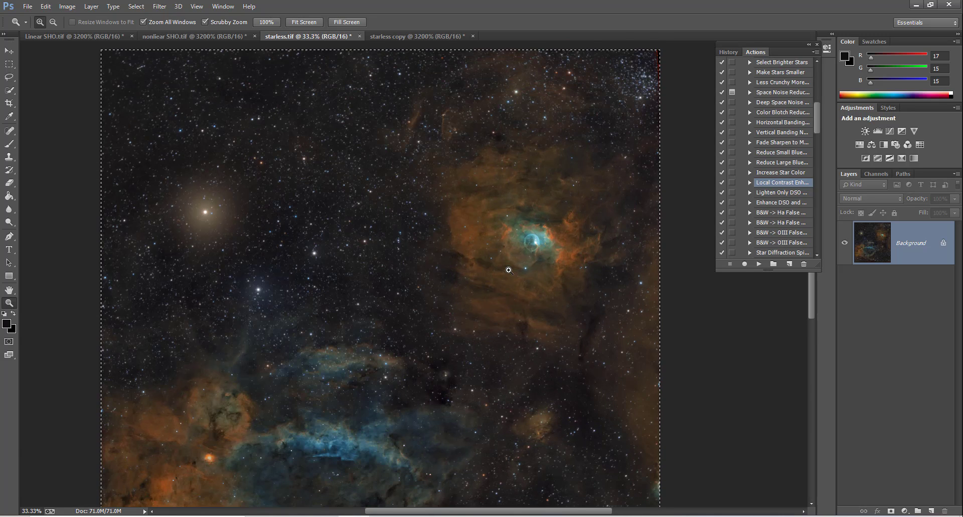
pyautogui.click(502, 251)
pyautogui.click(502, 251)
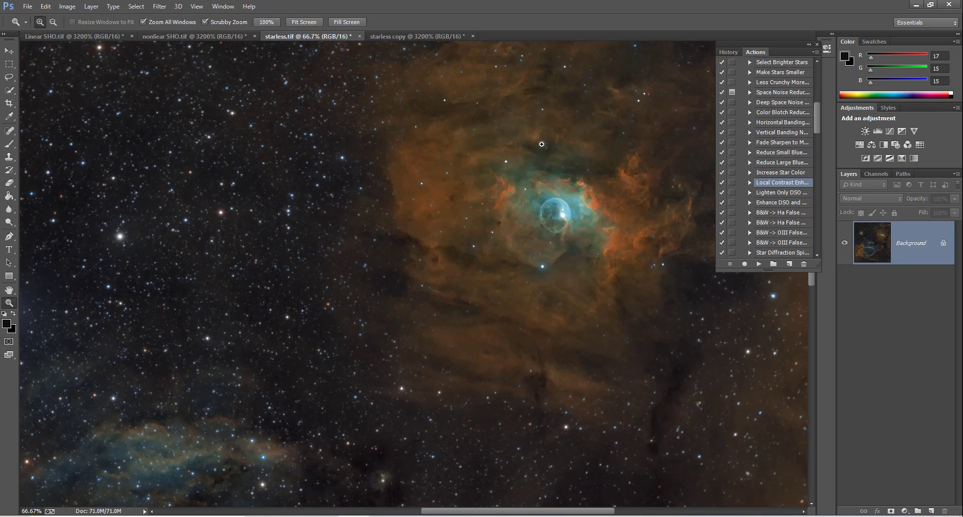
pyautogui.hotkey('ctrl', '-')
pyautogui.hotkey('ctrl', '-')
pyautogui.hotkey('ctrl', '-')
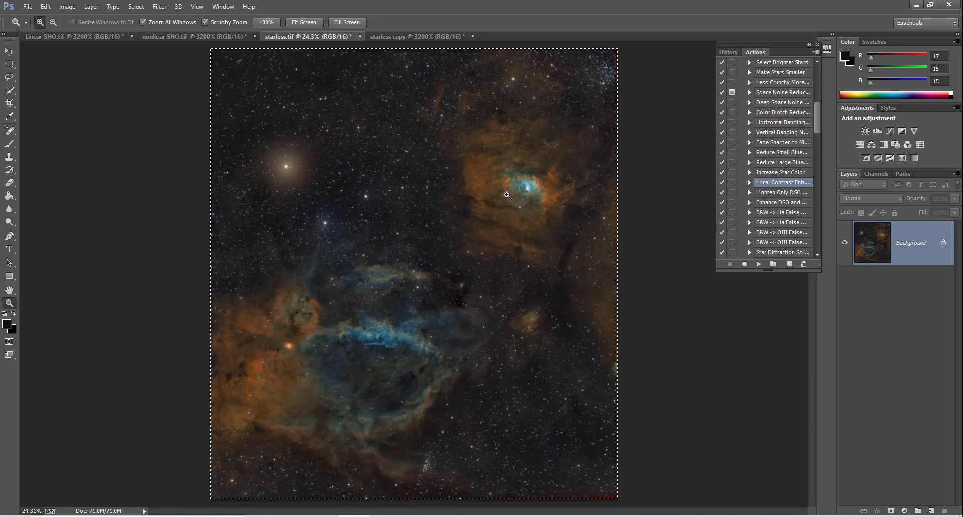
pyautogui.click(416, 214)
pyautogui.click(263, 154)
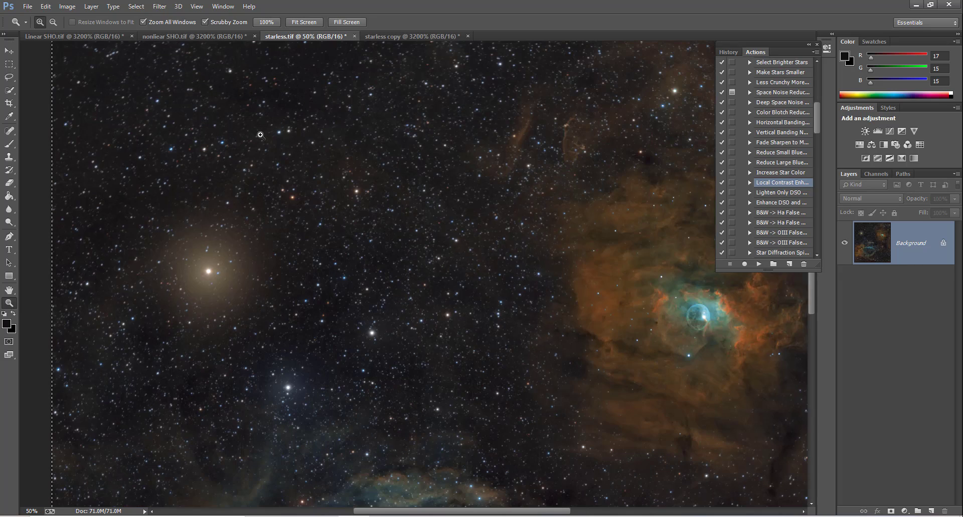
pyautogui.scroll(1, 209, 136)
pyautogui.hotkey('ctrl', '-')
pyautogui.hotkey('ctrl', '-')
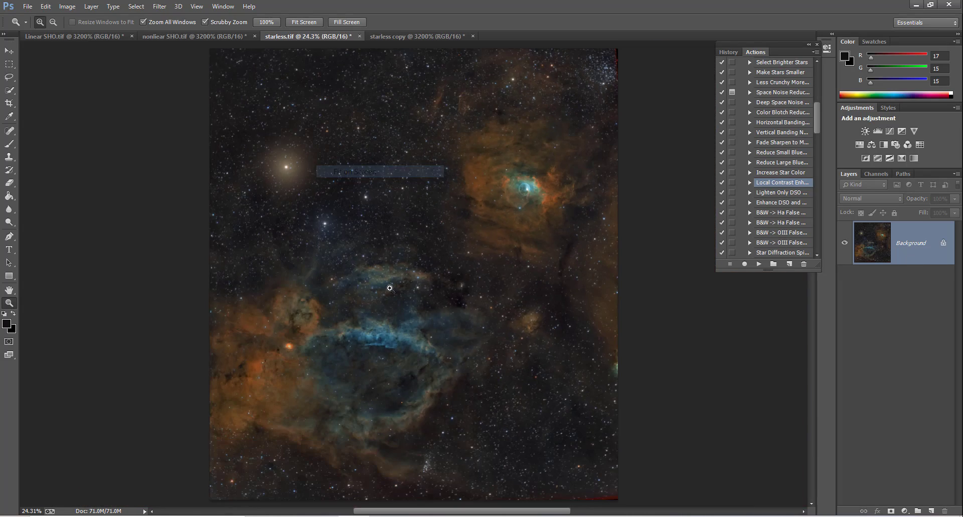
# Examine the star field and dark dust lanes along the right side of the image
pyautogui.hotkey('ctrl', '+')
pyautogui.hotkey('ctrl', '+')
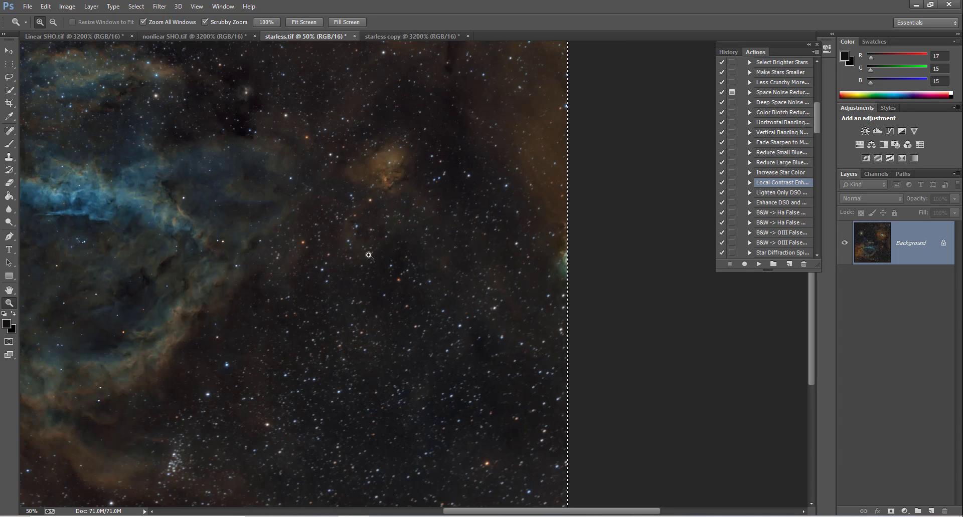
pyautogui.scroll(2, 415, 214)
pyautogui.scroll(1, 415, 214)
pyautogui.hotkey('ctrl', '+')
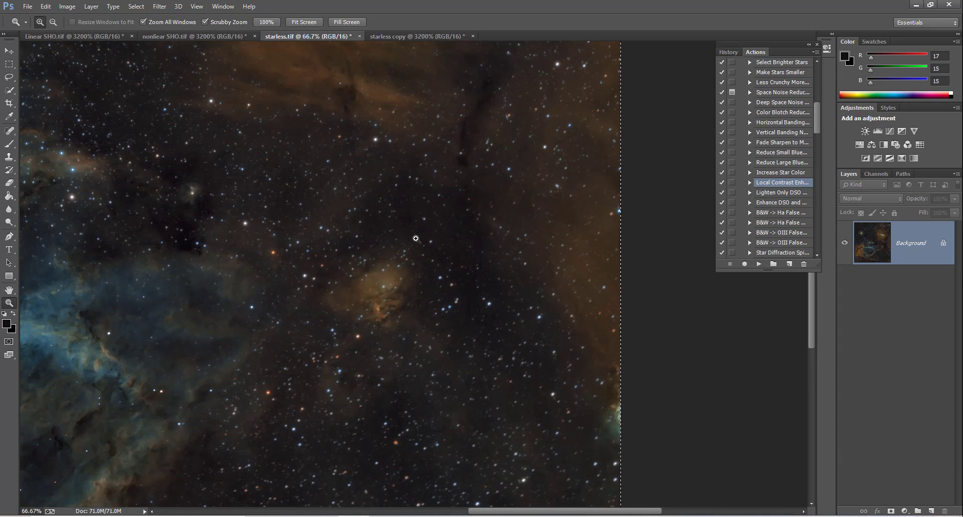
pyautogui.scroll(3, 411, 233)
pyautogui.scroll(1, 411, 233)
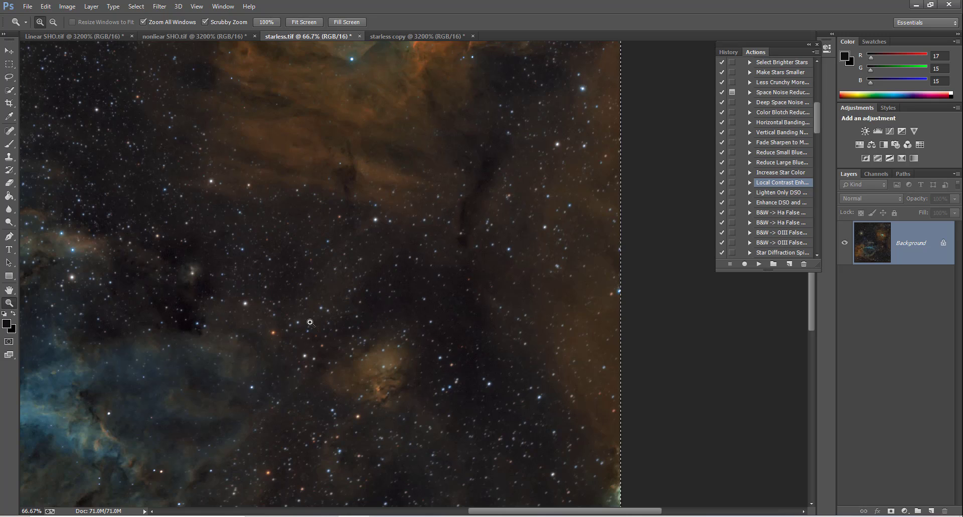
pyautogui.rightClick(423, 270)
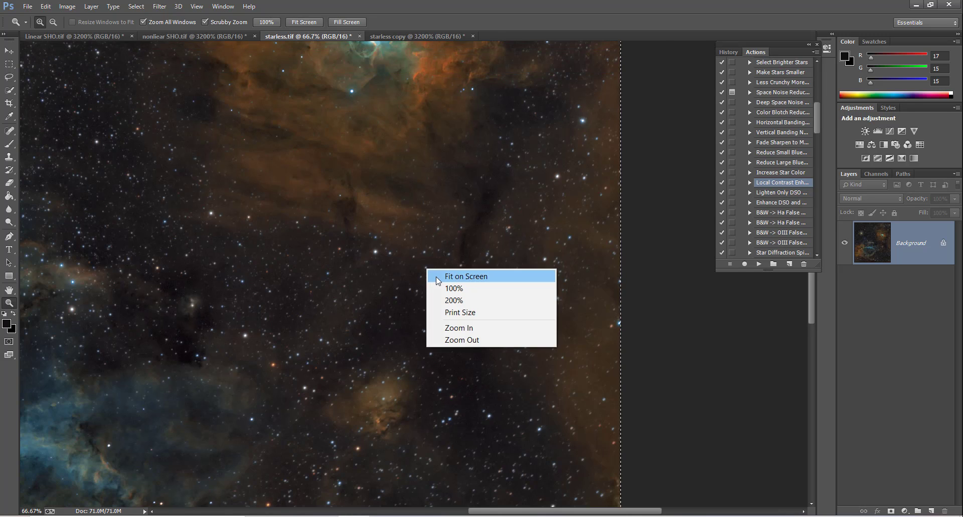
pyautogui.click(436, 275)
# Review the finished image from its upper star field down to the lower nebula, ending with the whole frame in view
pyautogui.click(392, 250)
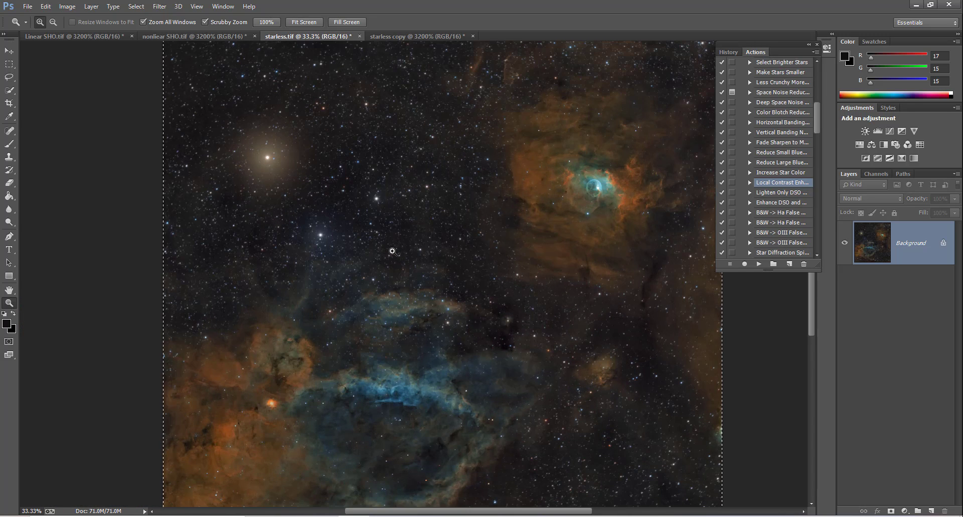
pyautogui.scroll(1, 401, 116)
pyautogui.scroll(1, 401, 116)
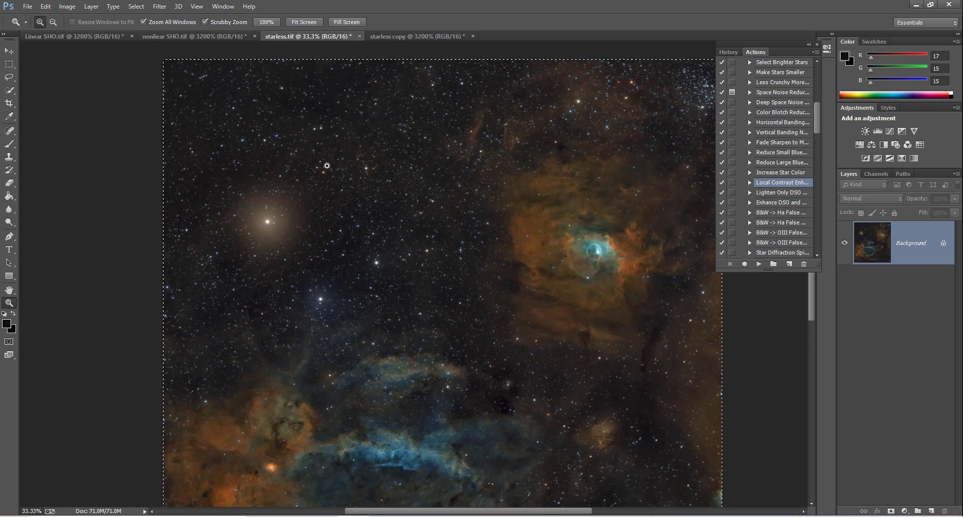
pyautogui.scroll(-5, 353, 368)
pyautogui.click(353, 369)
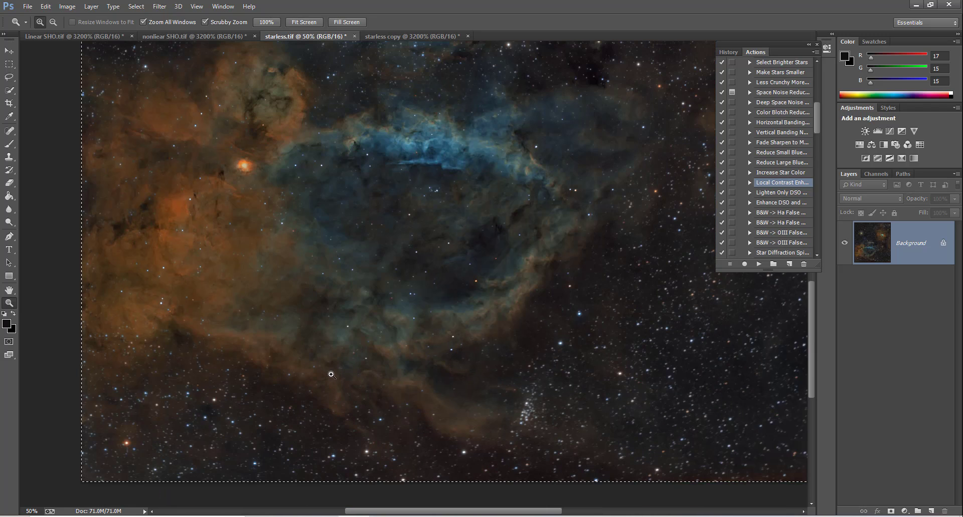
pyautogui.rightClick(457, 263)
pyautogui.click(476, 269)
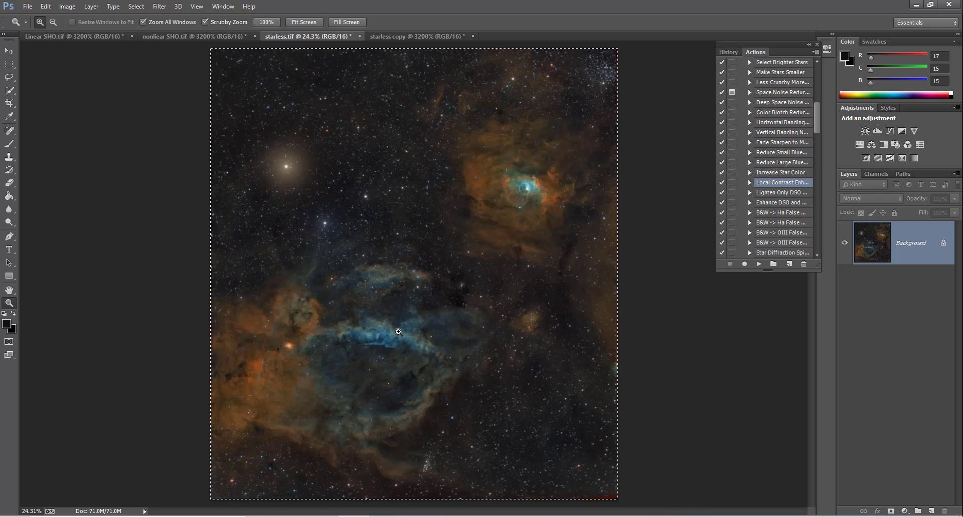
pyautogui.click(407, 347)
pyautogui.rightClick(436, 289)
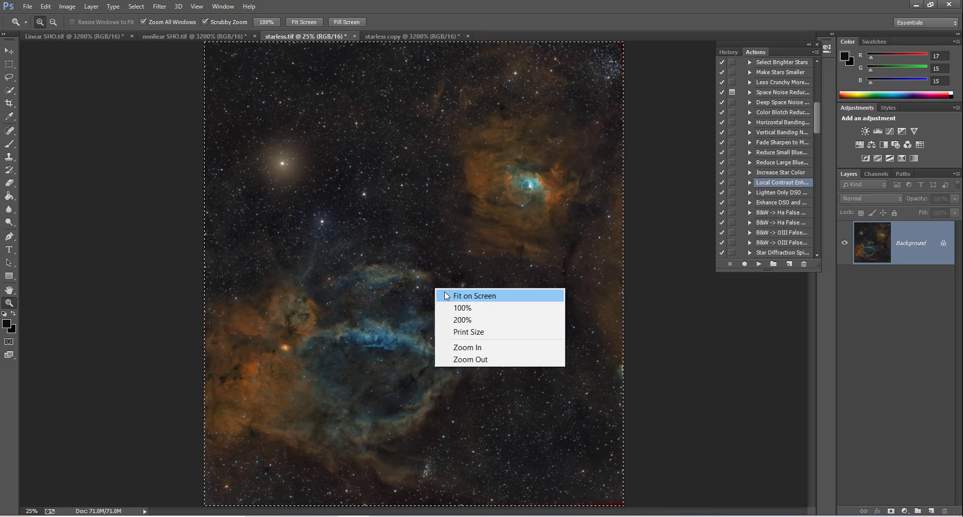
pyautogui.click(445, 296)
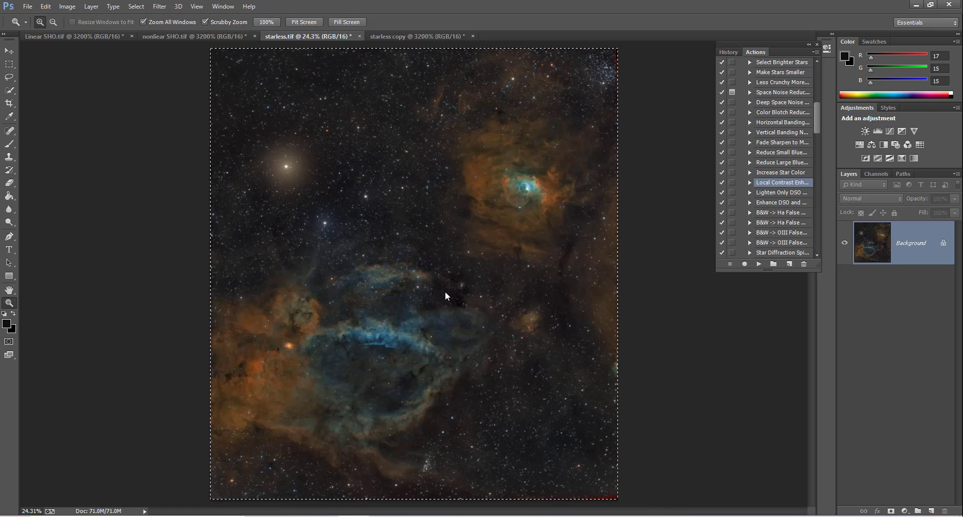
# Switch to nonlinear SHO.tif and look over the green stretched version of the image for comparison
pyautogui.click(195, 38)
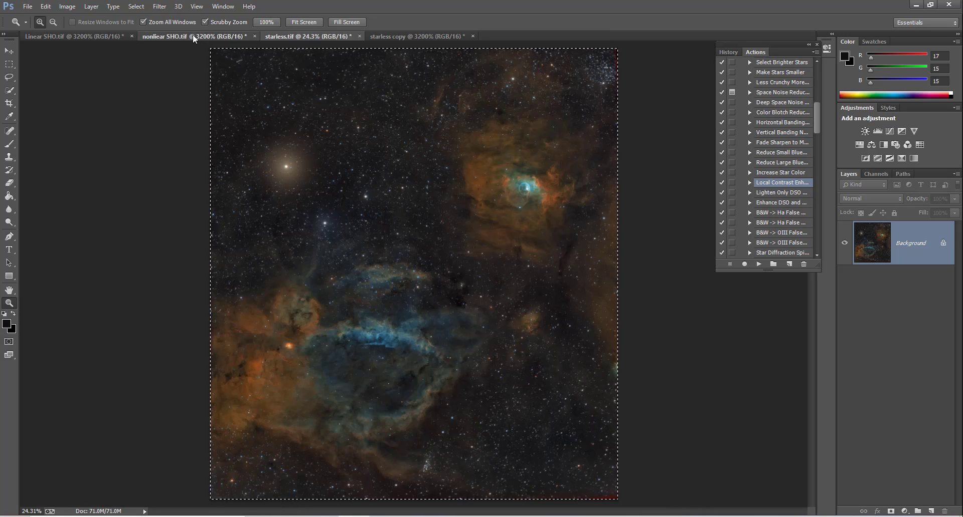
pyautogui.rightClick(354, 237)
pyautogui.click(371, 242)
pyautogui.click(427, 273)
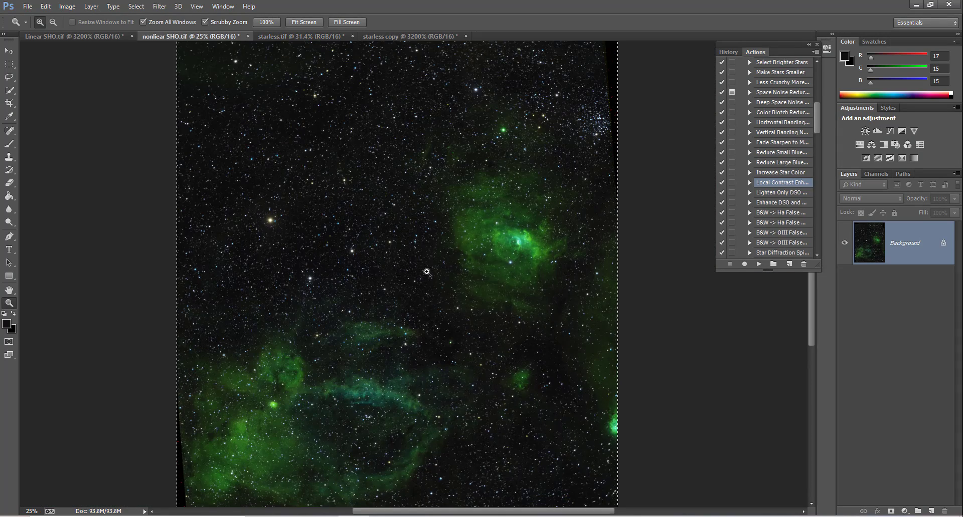
pyautogui.scroll(-1, 462, 247)
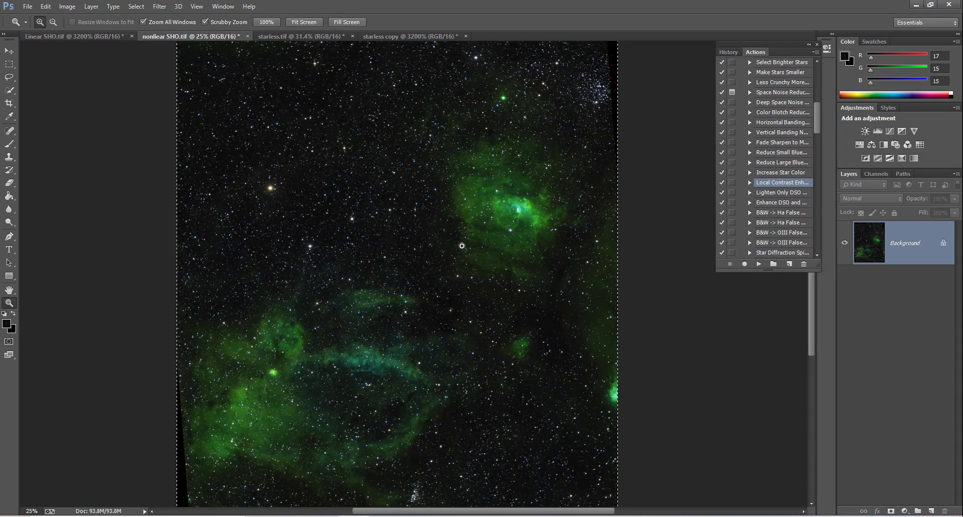
# View the whole unstretched image in Linear SHO.tif and compare it with the nebulae in nonlinear SHO.tif
pyautogui.click(86, 36)
pyautogui.rightClick(313, 191)
pyautogui.click(332, 195)
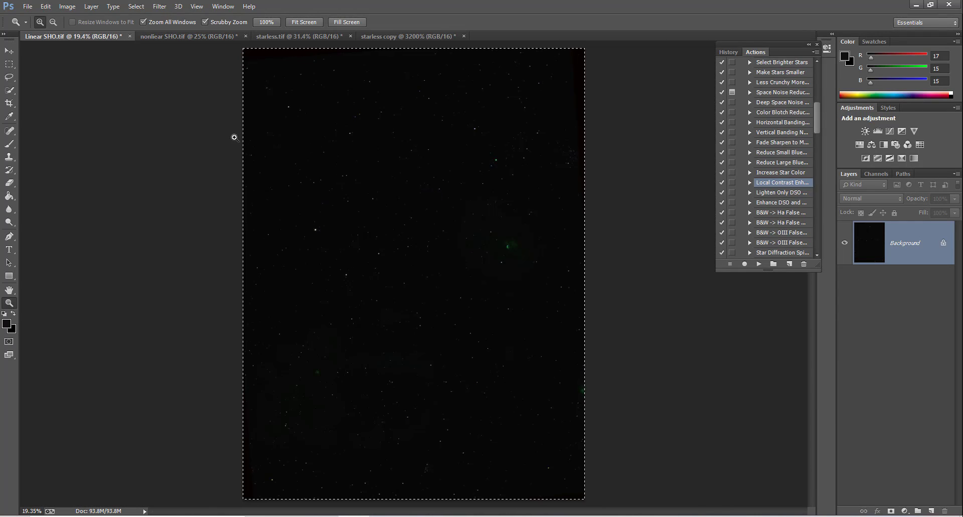
pyautogui.click(188, 36)
pyautogui.click(490, 250)
pyautogui.scroll(-4, 489, 247)
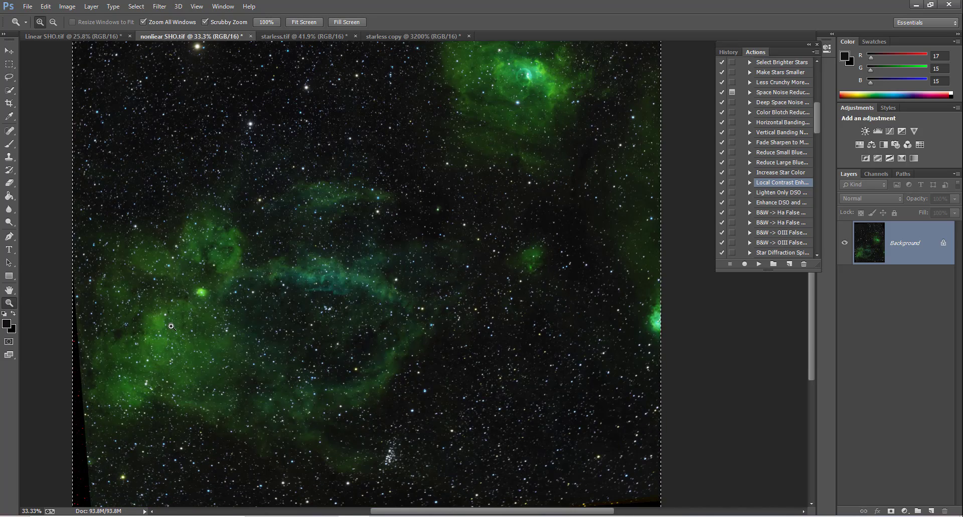
# View the whole stretched image in nonlinear SHO.tif and compare it with the full finished frame in starless.tif
pyautogui.rightClick(371, 298)
pyautogui.click(395, 309)
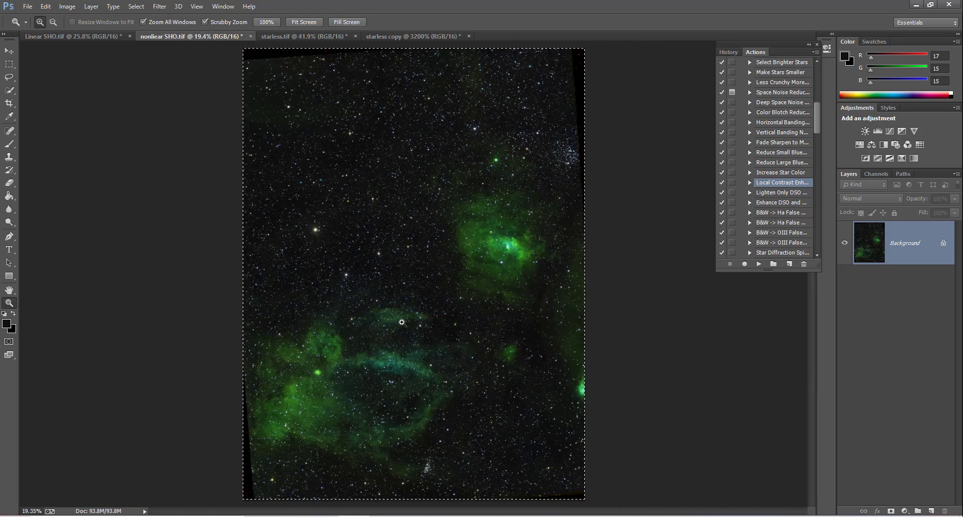
pyautogui.click(402, 322)
pyautogui.click(315, 38)
pyautogui.click(304, 22)
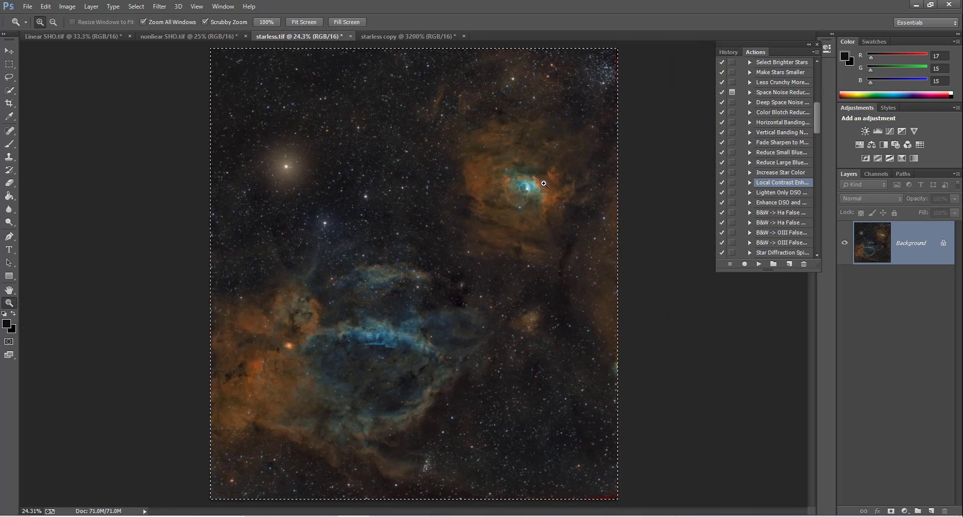
# Examine the upper star field around the bright glowing star up close, ending with the whole frame in view
pyautogui.click(486, 224)
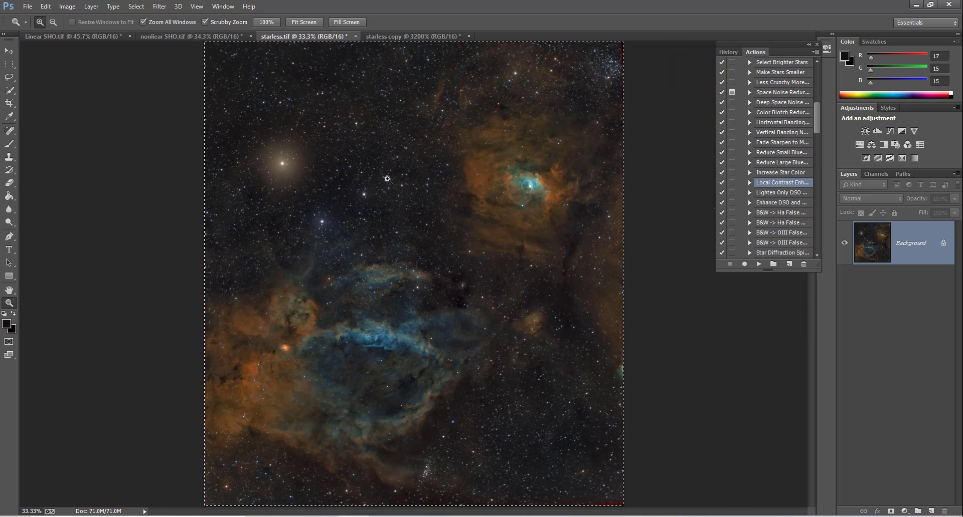
pyautogui.click(406, 213)
pyautogui.click(403, 197)
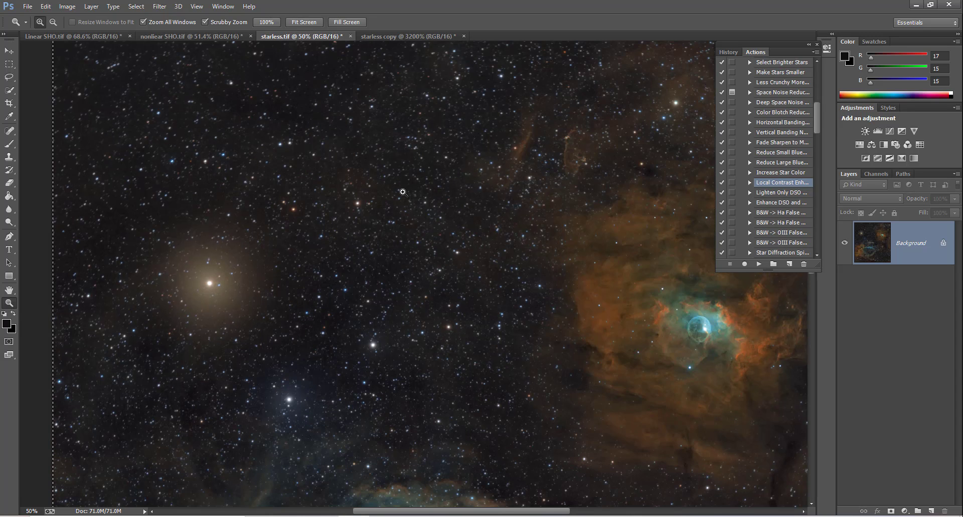
pyautogui.rightClick(408, 194)
pyautogui.click(424, 202)
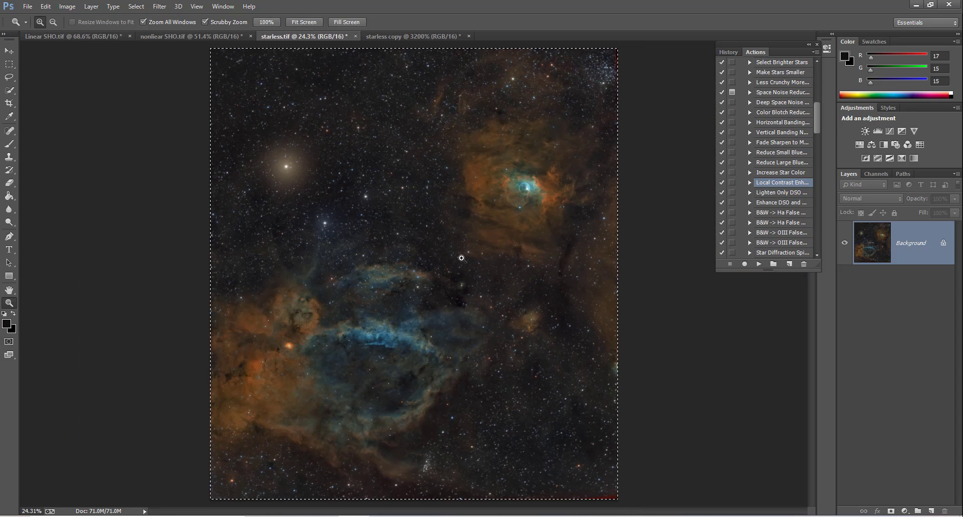
# Inspect the orange nebula with the teal bubble core and the star cluster above it, ending with the whole frame in view
pyautogui.click(461, 258)
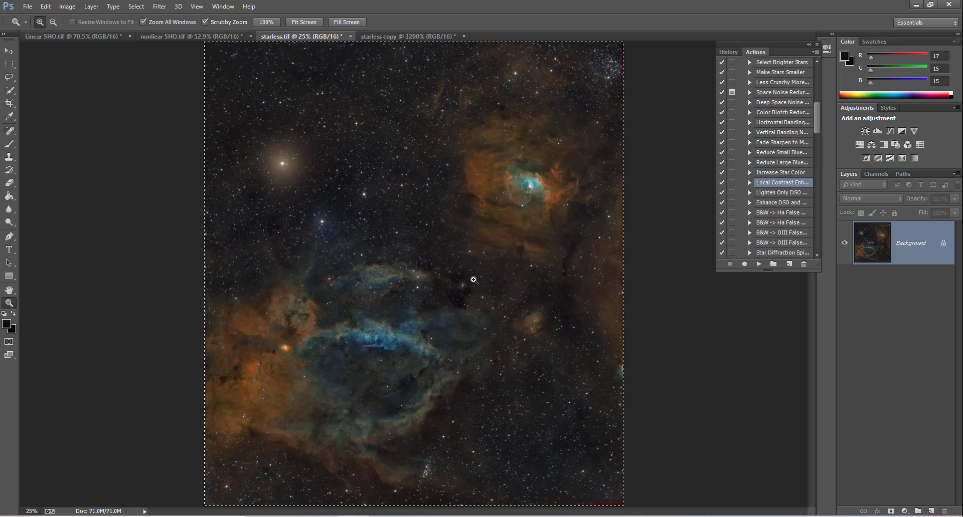
pyautogui.click(523, 198)
pyautogui.click(523, 198)
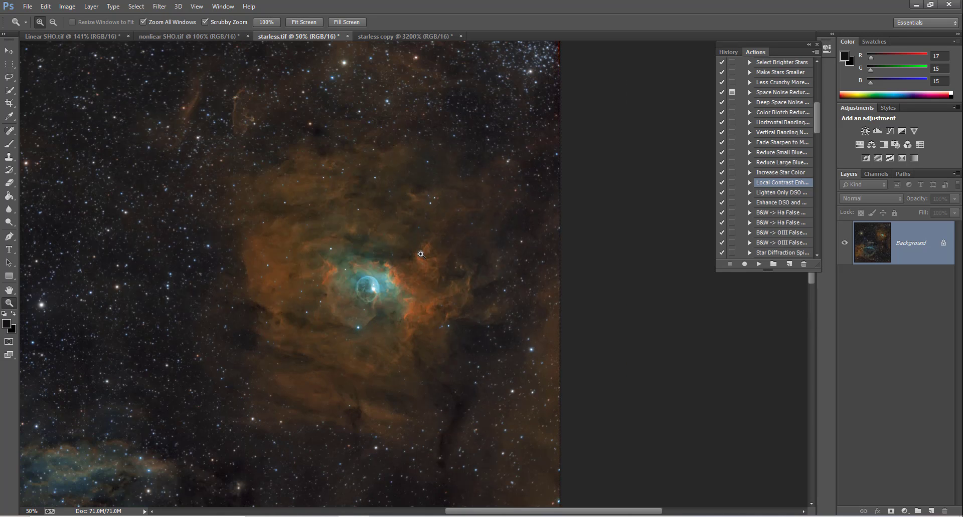
pyautogui.scroll(2, 420, 269)
pyautogui.scroll(1, 420, 270)
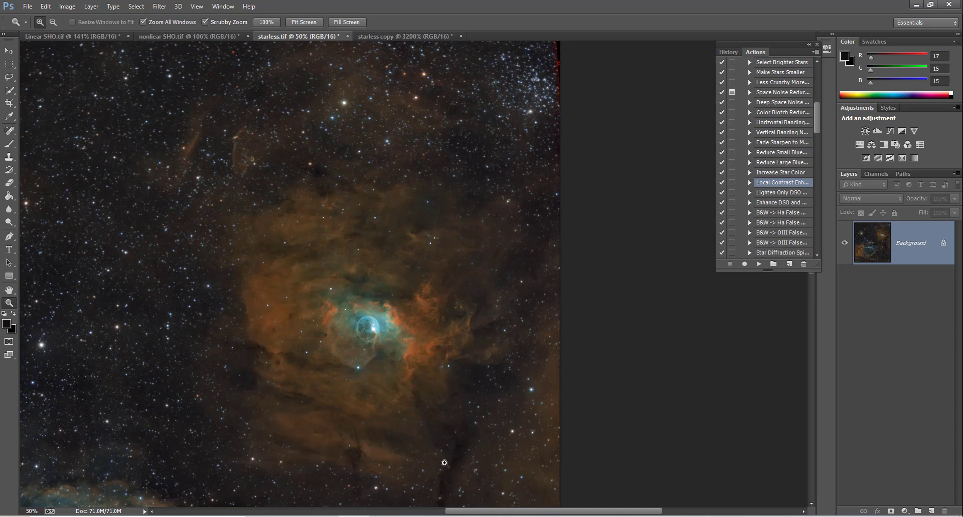
pyautogui.rightClick(386, 239)
pyautogui.click(405, 248)
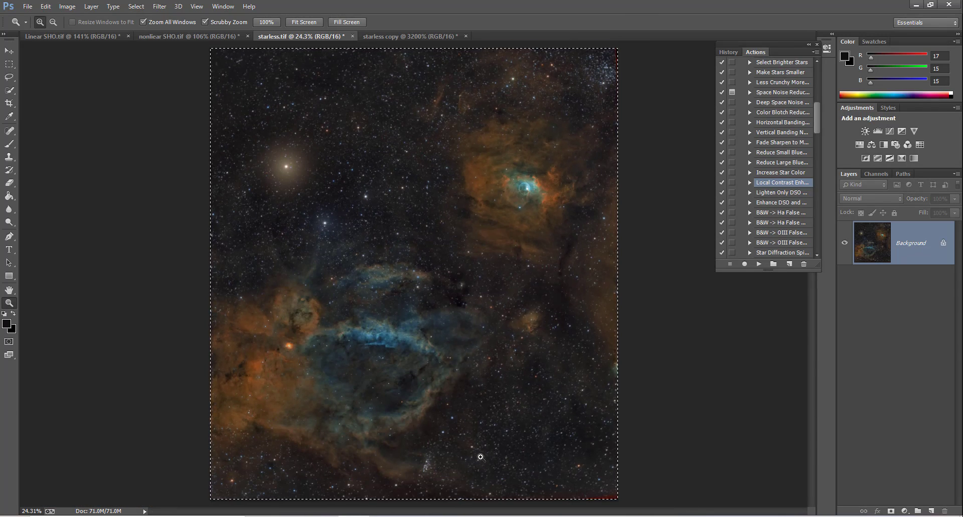
# Examine the dense star field and small cluster beside the blue nebula in the image's lower right area
pyautogui.click(488, 435)
pyautogui.click(514, 368)
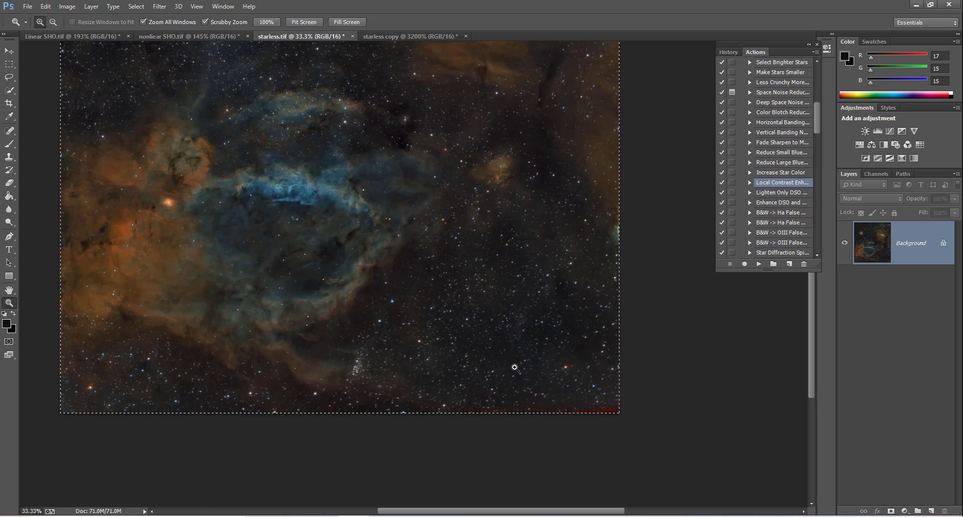
pyautogui.click(505, 303)
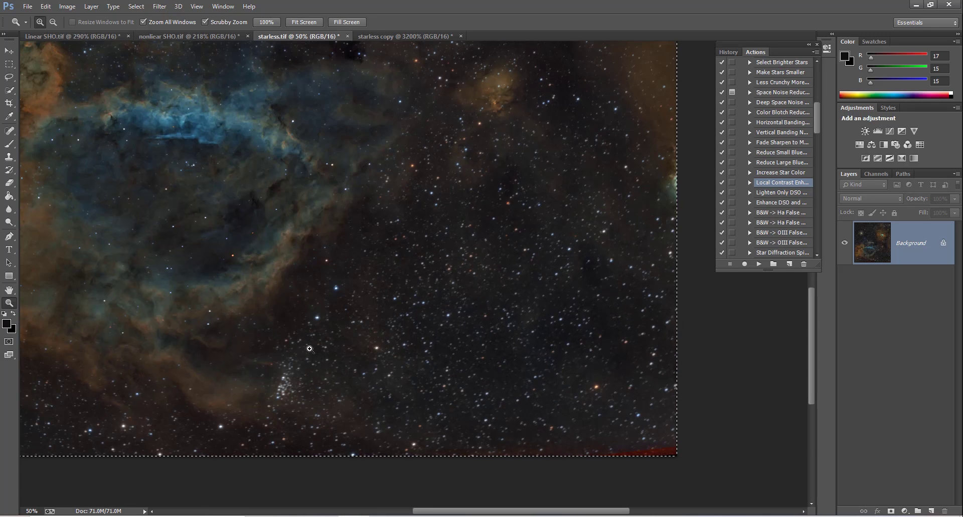
pyautogui.scroll(1, 288, 345)
pyautogui.rightClick(243, 308)
pyautogui.click(266, 313)
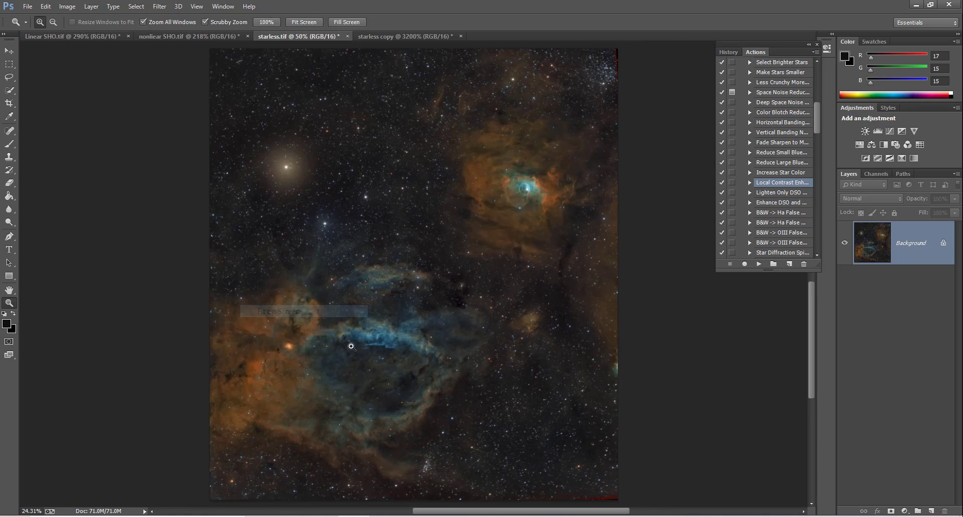
# Inspect the blue shell nebula and its surrounding orange rim up close, ending with the whole frame in view
pyautogui.click(345, 385)
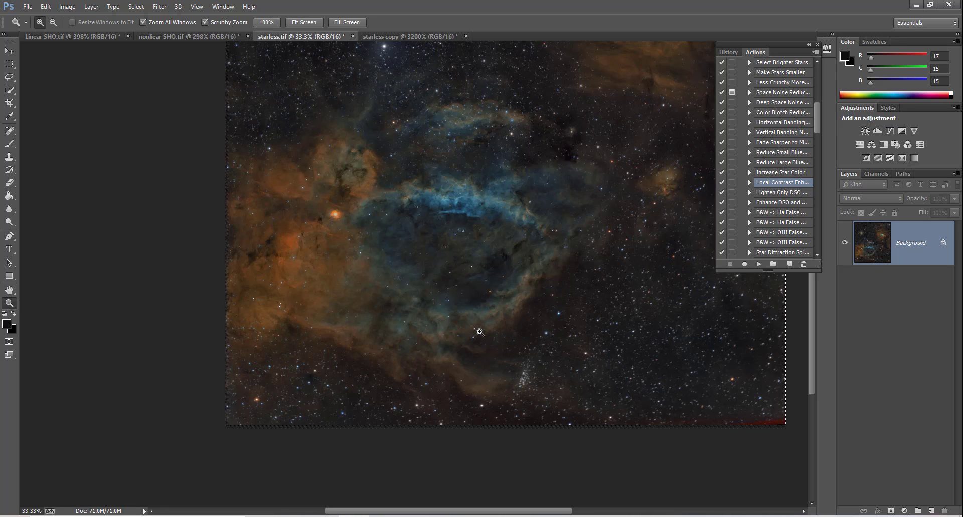
pyautogui.rightClick(454, 313)
pyautogui.click(457, 318)
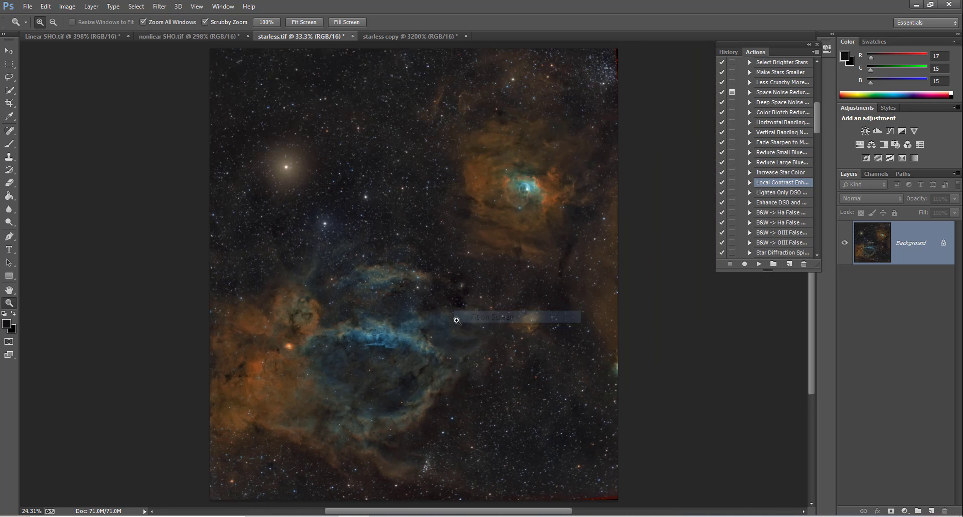
pyautogui.click(430, 320)
pyautogui.click(379, 349)
pyautogui.scroll(-3, 473, 369)
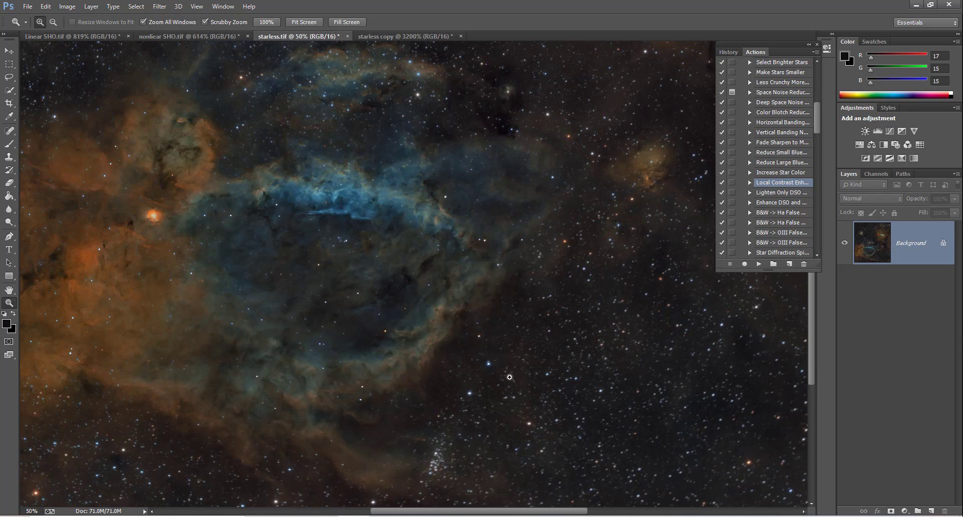
pyautogui.rightClick(504, 363)
pyautogui.click(521, 371)
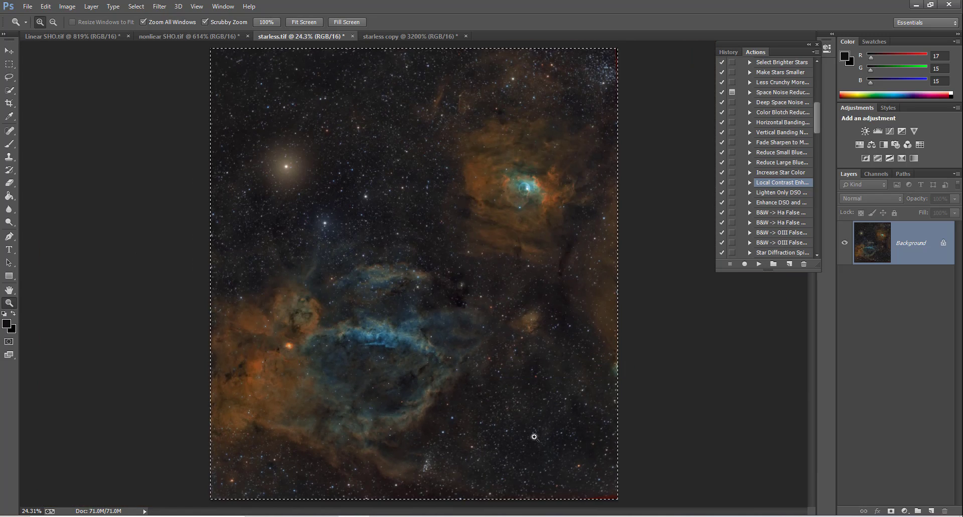
# Look over the central region between the two nebulae and return to the whole frame
pyautogui.click(391, 387)
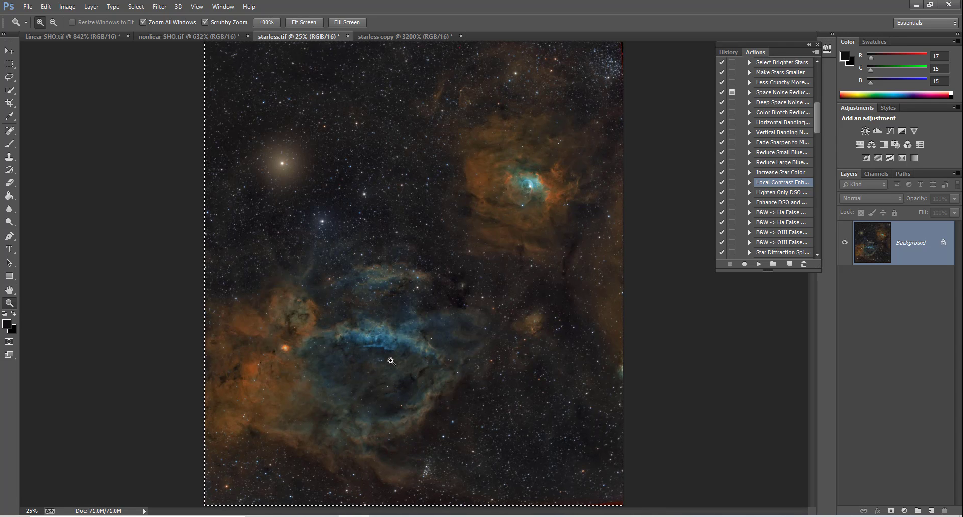
pyautogui.rightClick(391, 361)
pyautogui.click(411, 372)
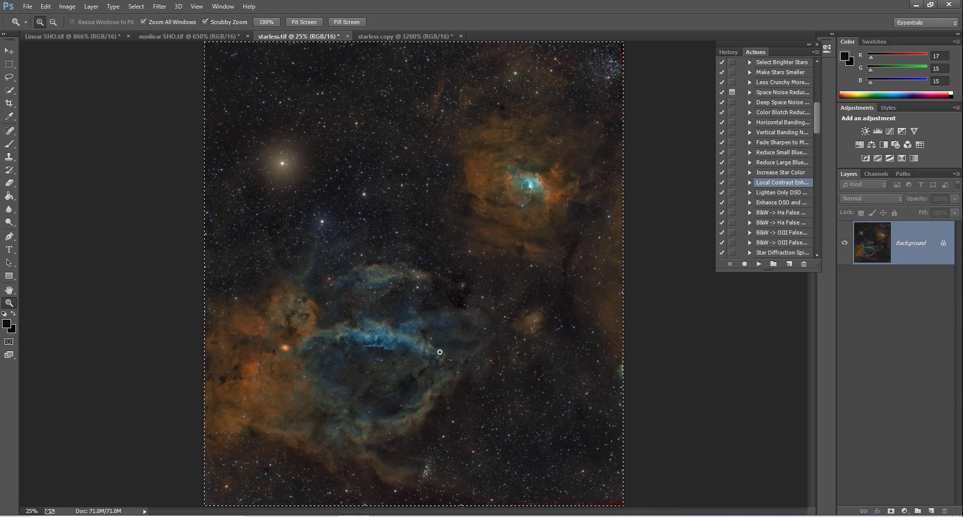
pyautogui.click(449, 259)
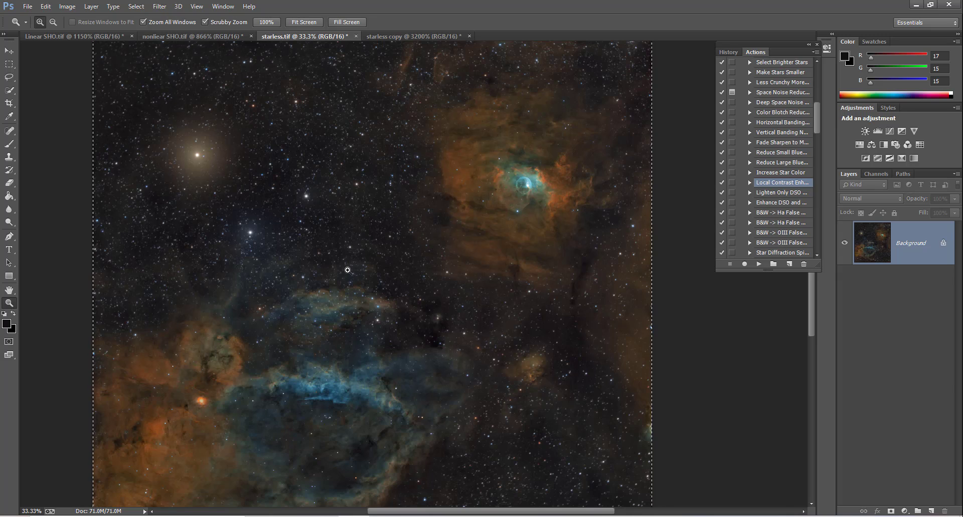
pyautogui.scroll(1, 381, 266)
pyautogui.rightClick(318, 276)
pyautogui.click(366, 281)
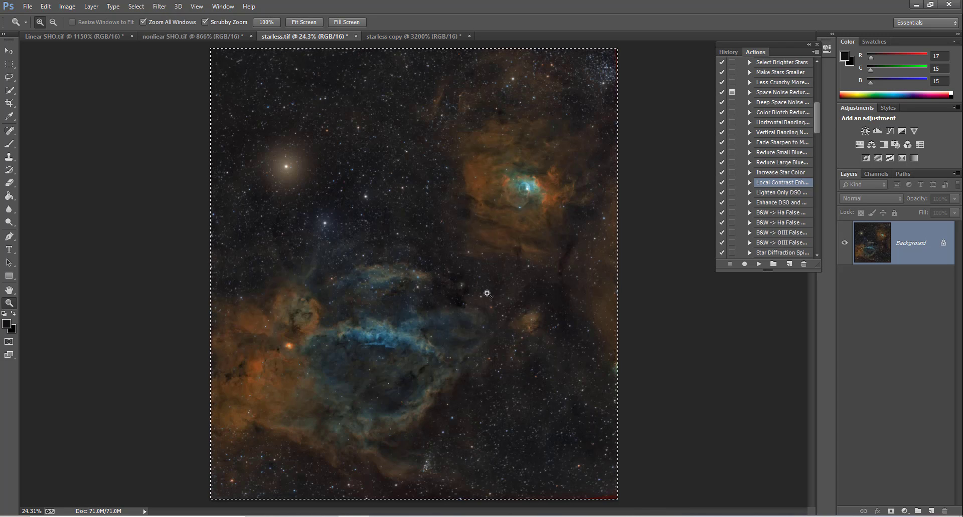
# Examine the orange clouds along the lower left edge where they meet the blue shell nebula
pyautogui.click(357, 328)
pyautogui.click(328, 343)
pyautogui.click(407, 278)
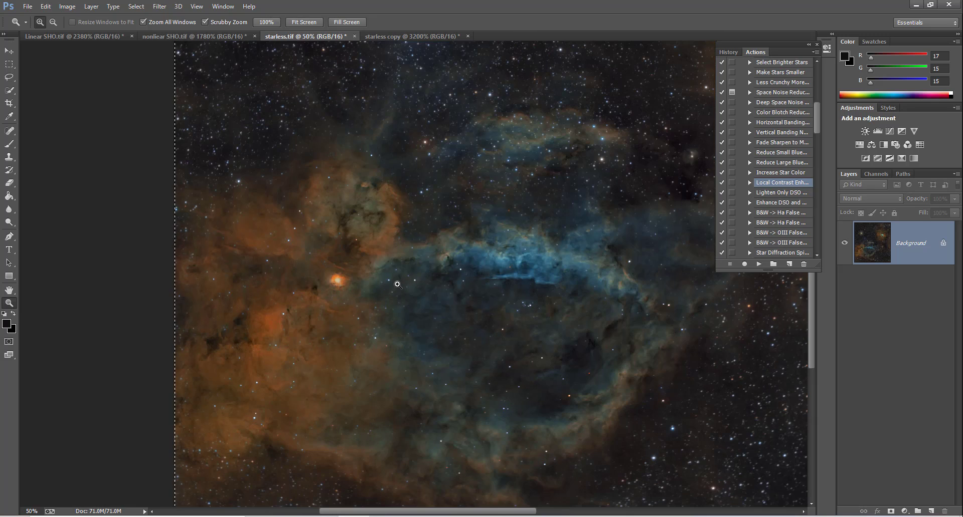
pyautogui.rightClick(544, 260)
pyautogui.click(561, 268)
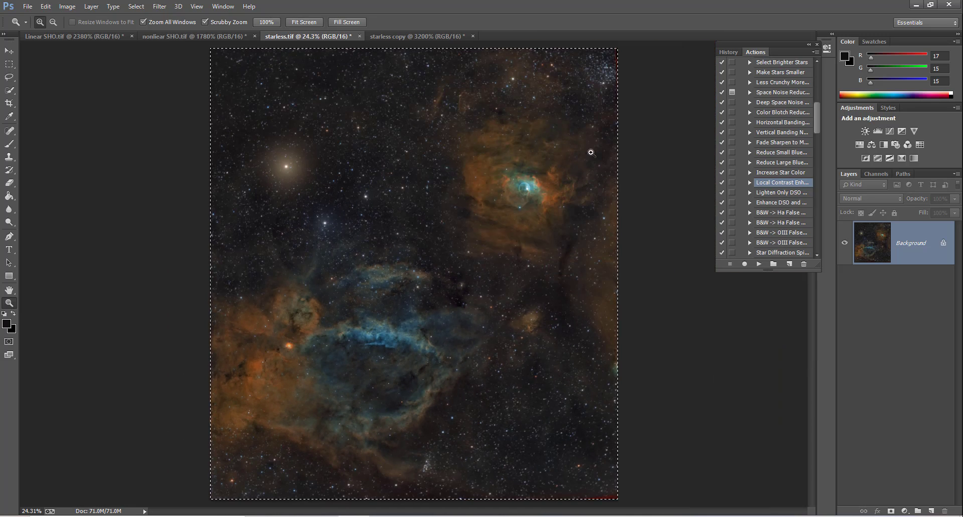
pyautogui.rightClick(448, 212)
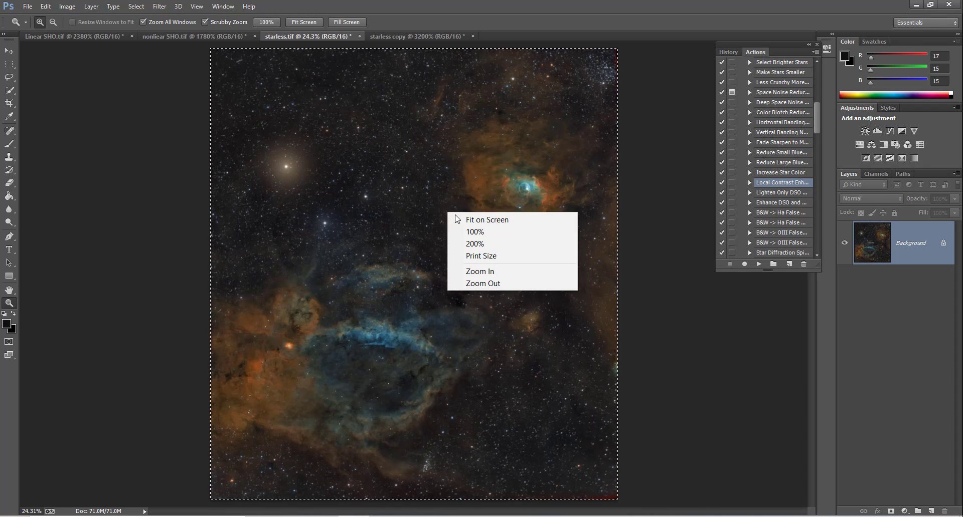
pyautogui.click(458, 219)
pyautogui.click(453, 241)
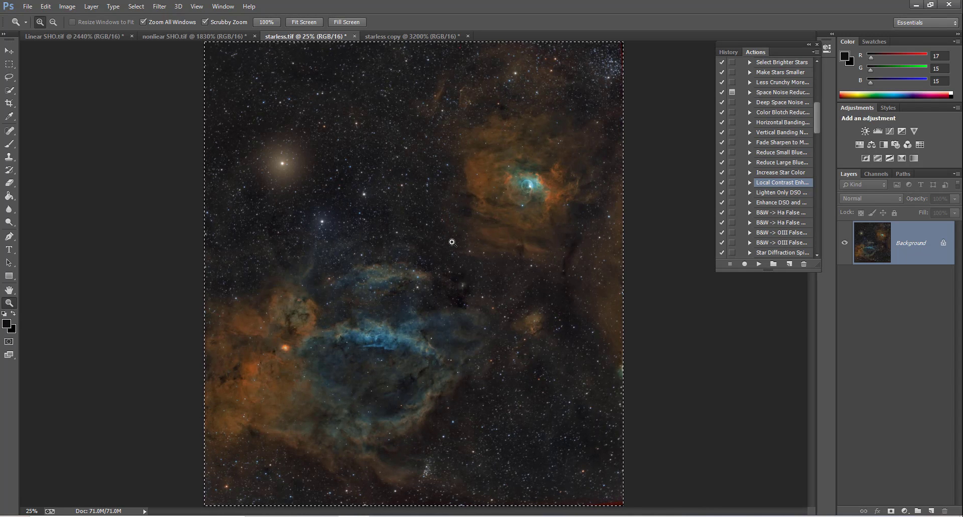
pyautogui.click(451, 242)
pyautogui.rightClick(479, 219)
pyautogui.click(486, 225)
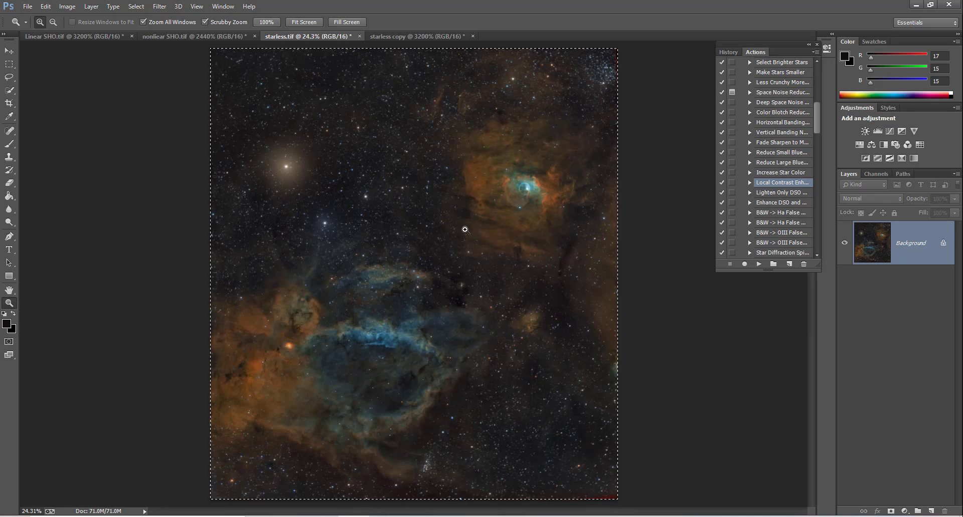
pyautogui.rightClick(464, 230)
pyautogui.click(481, 236)
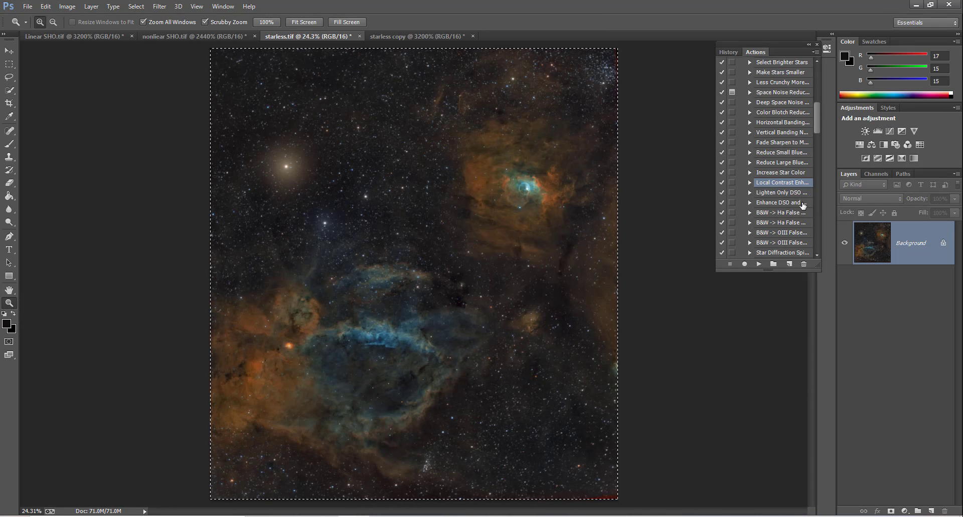
pyautogui.rightClick(475, 265)
pyautogui.click(490, 268)
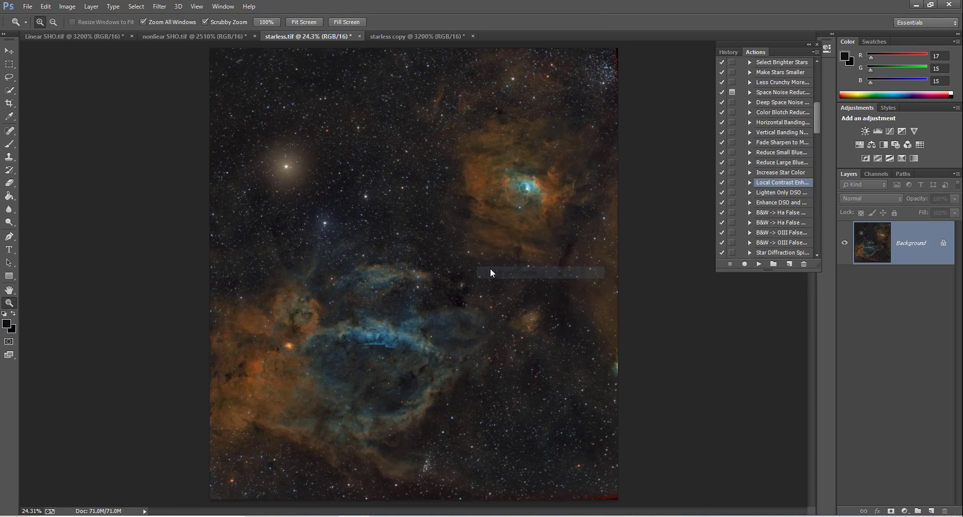